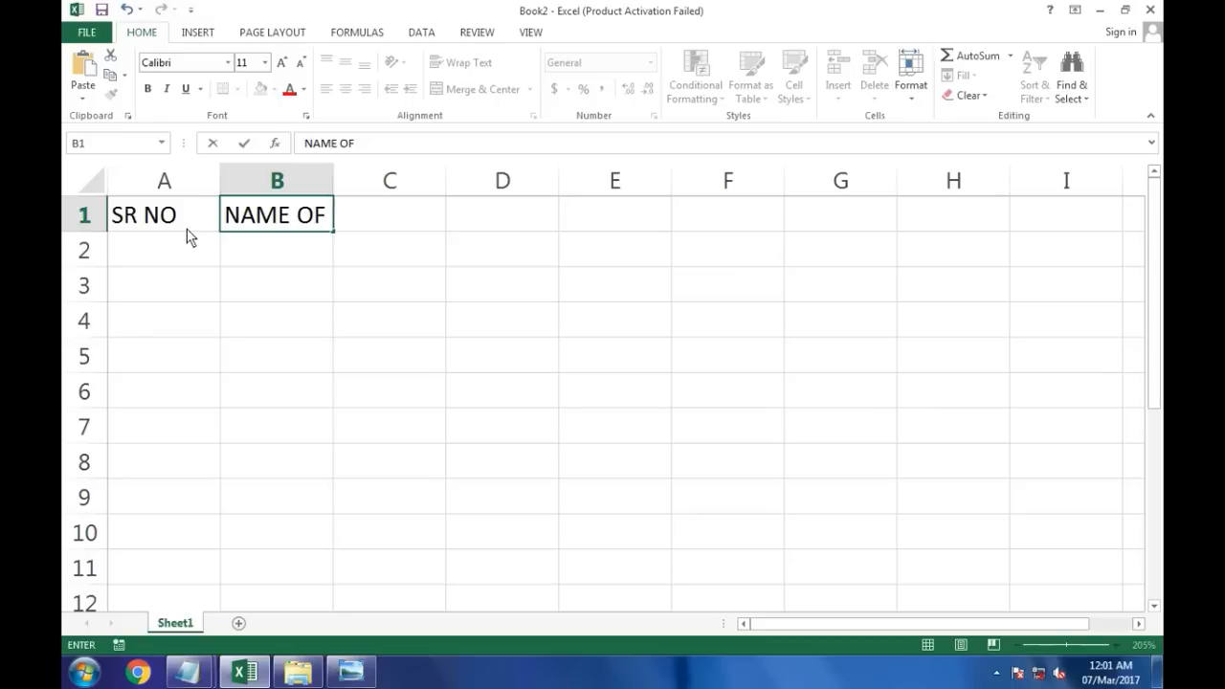
Step: Enter the headings CONTACT NO in C1 and DESG in D1, and autofit column B to its heading
key("Tab")
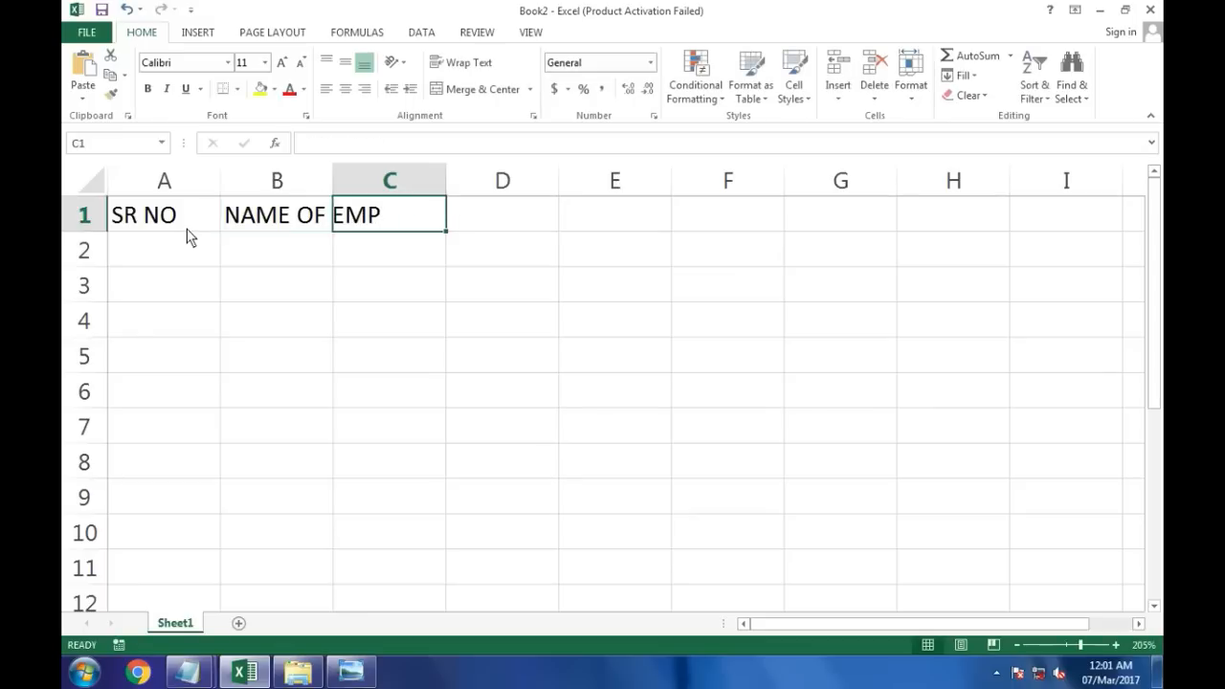
type("CONTACT NO")
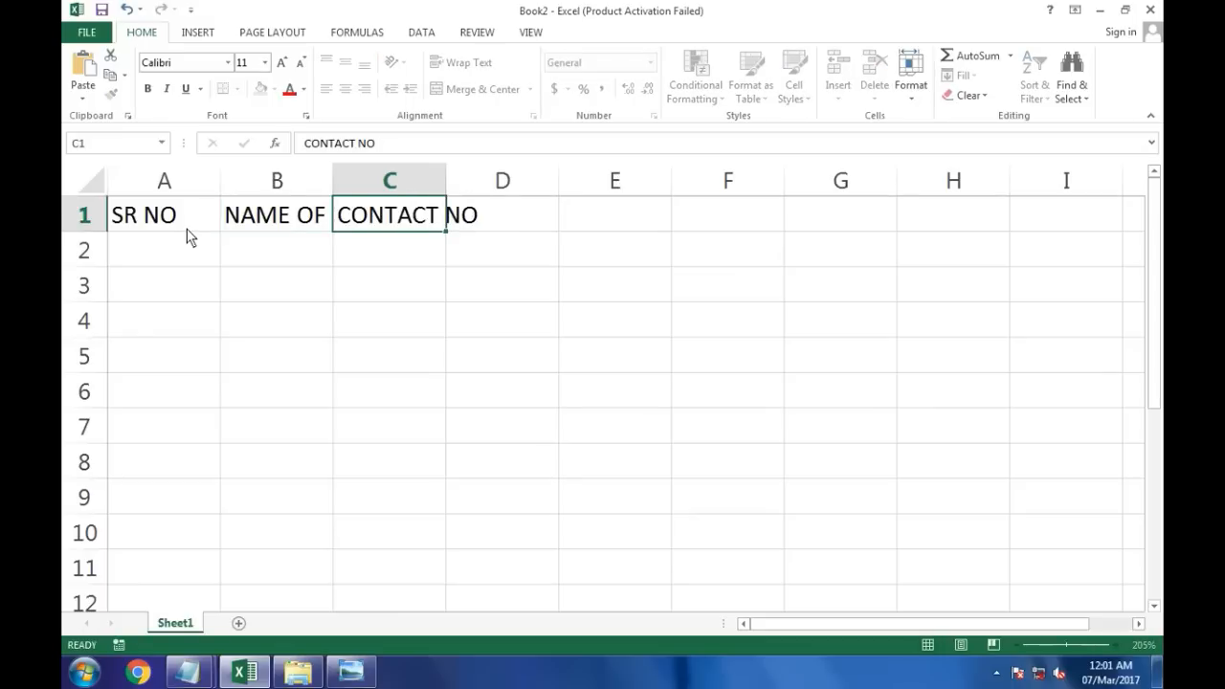
key("Down")
key("Up")
key("Right")
type("DESG")
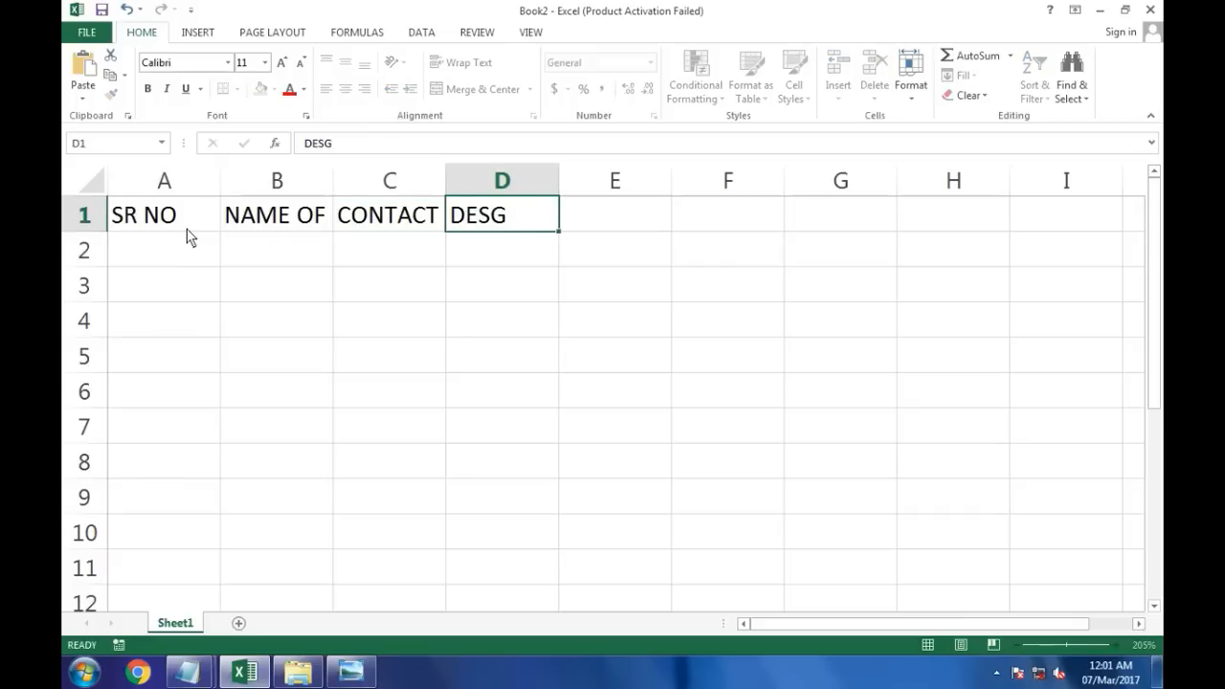
key("Return")
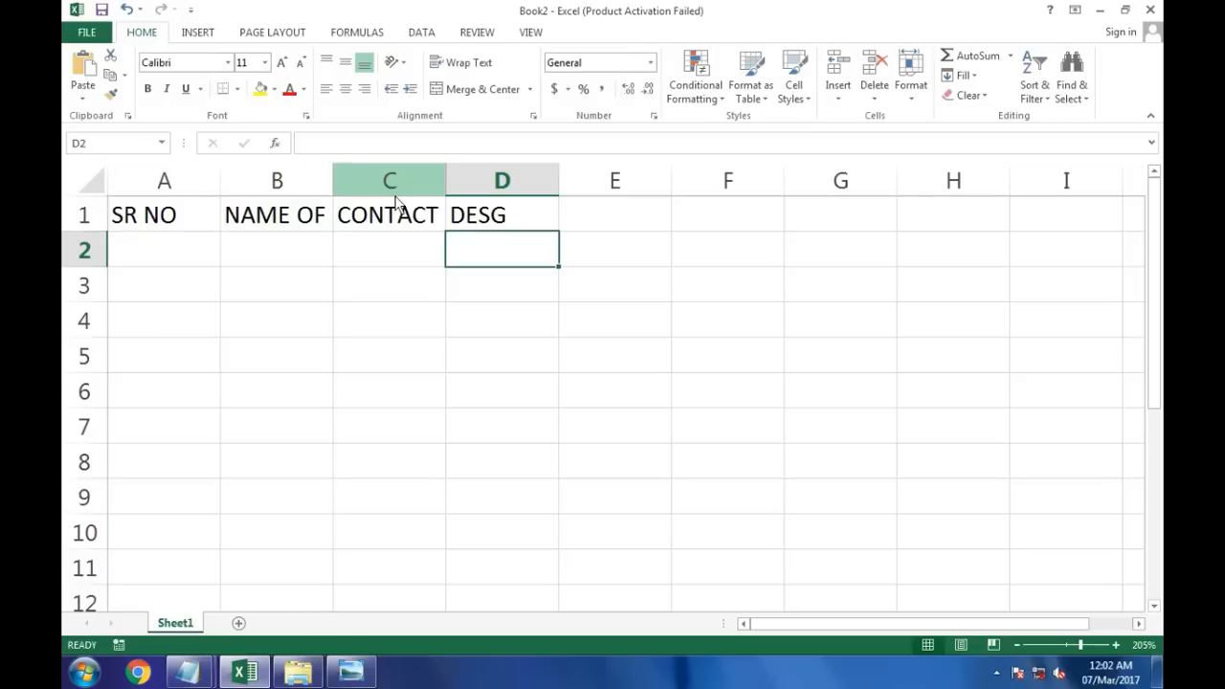
double_click(333, 184)
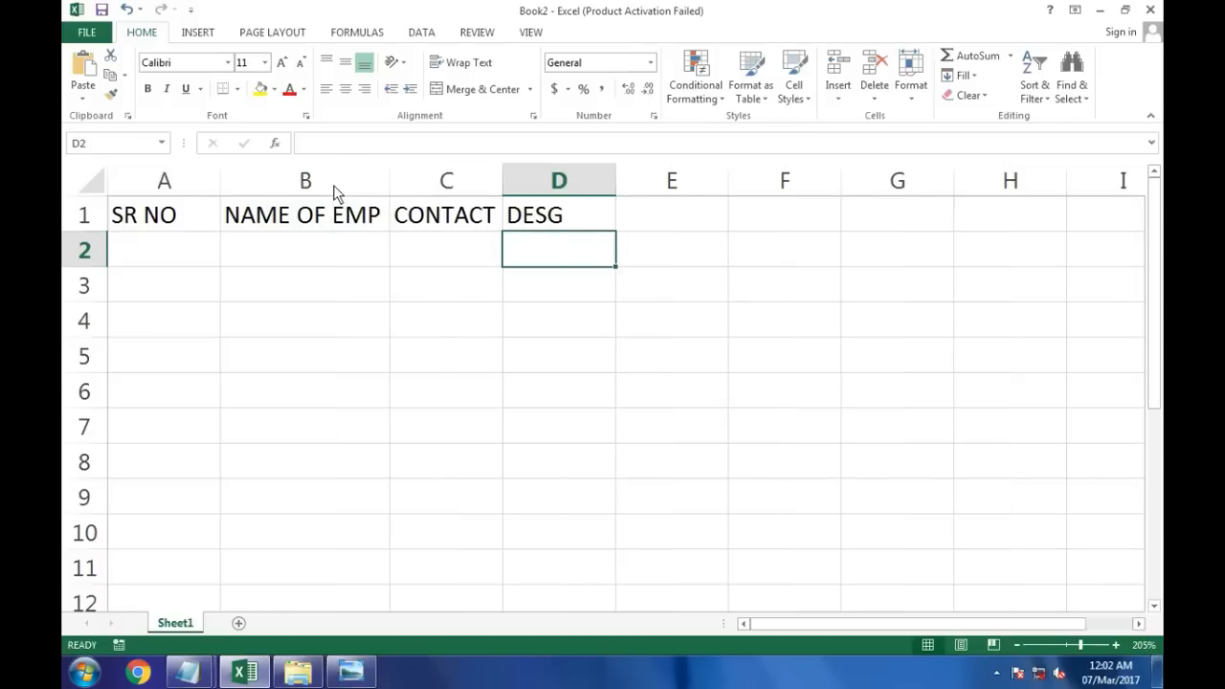
Step: Select the heading cells A1 to D1, make them bold and give them a light orange fill
left_click(549, 219)
left_click(117, 220, "shift")
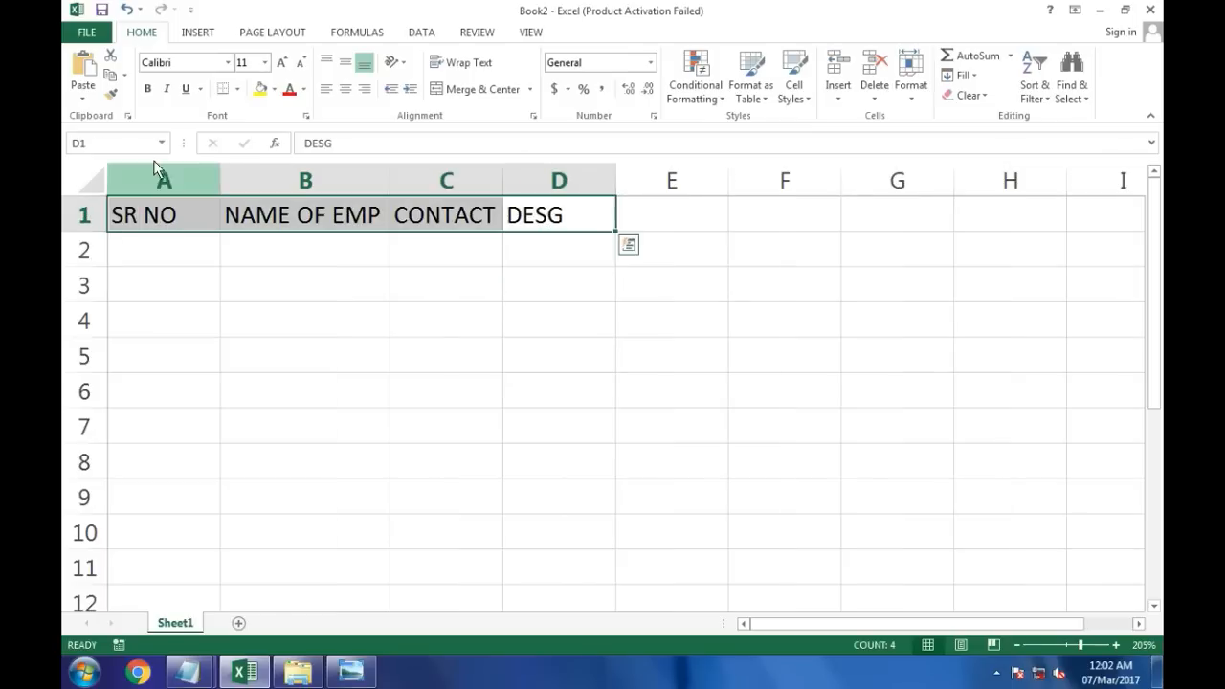
left_click(147, 88)
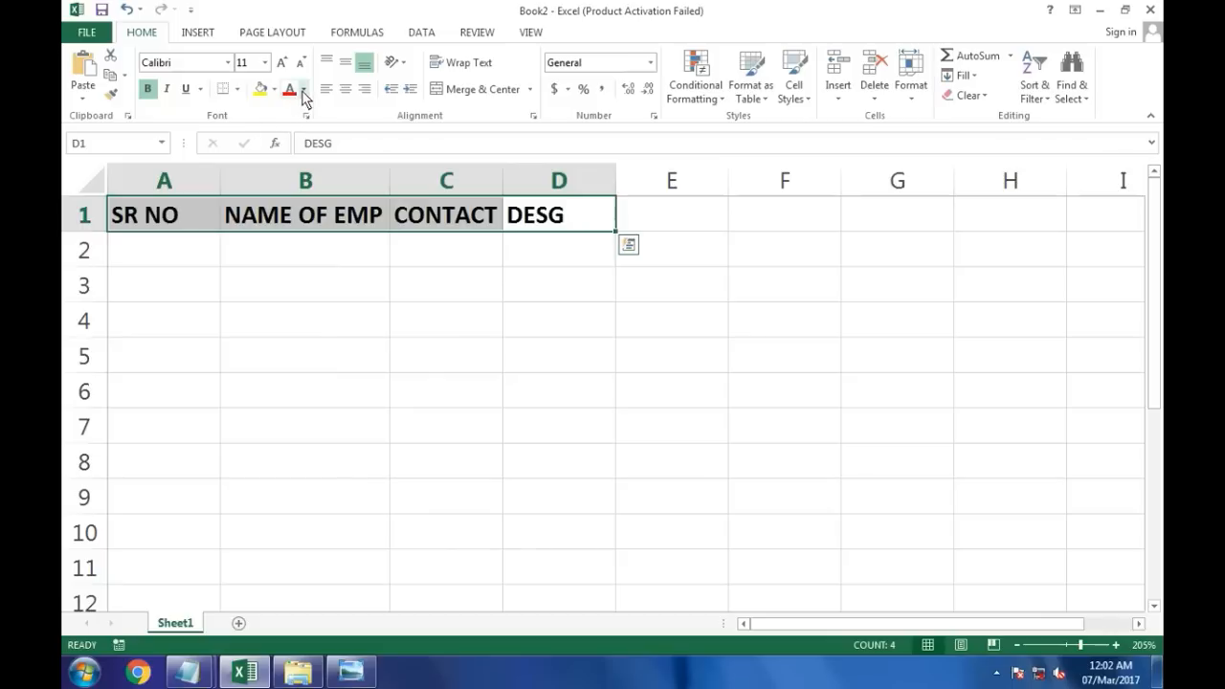
left_click(275, 90)
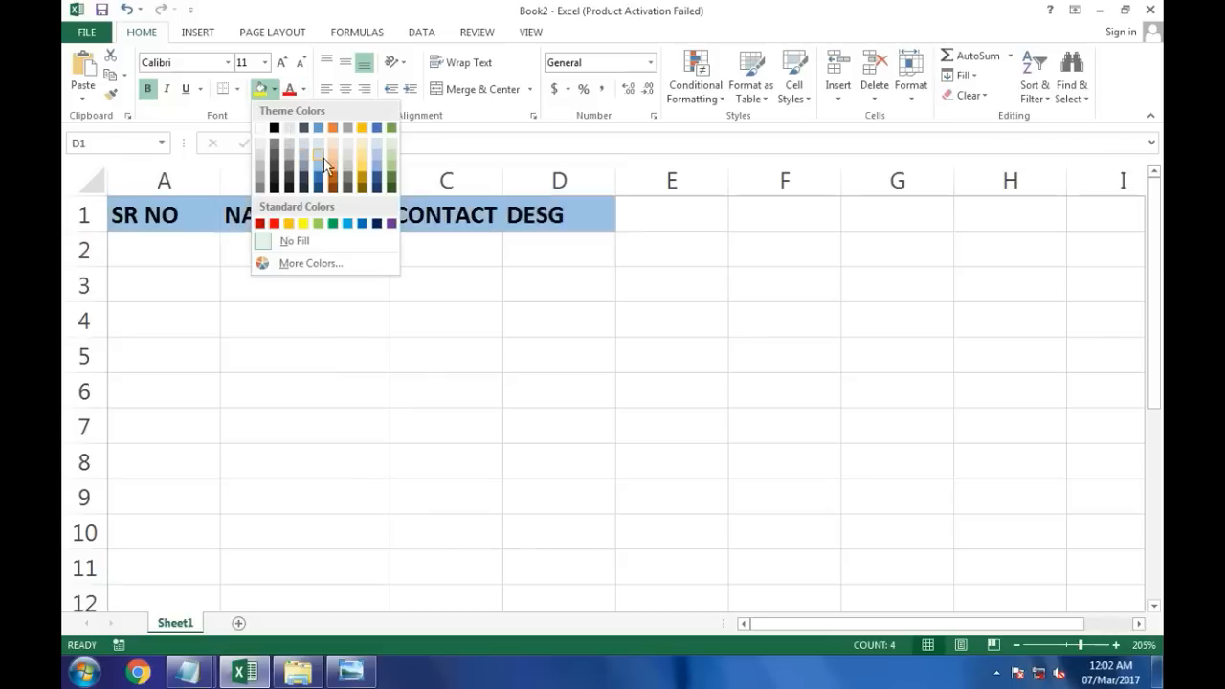
left_click(331, 155)
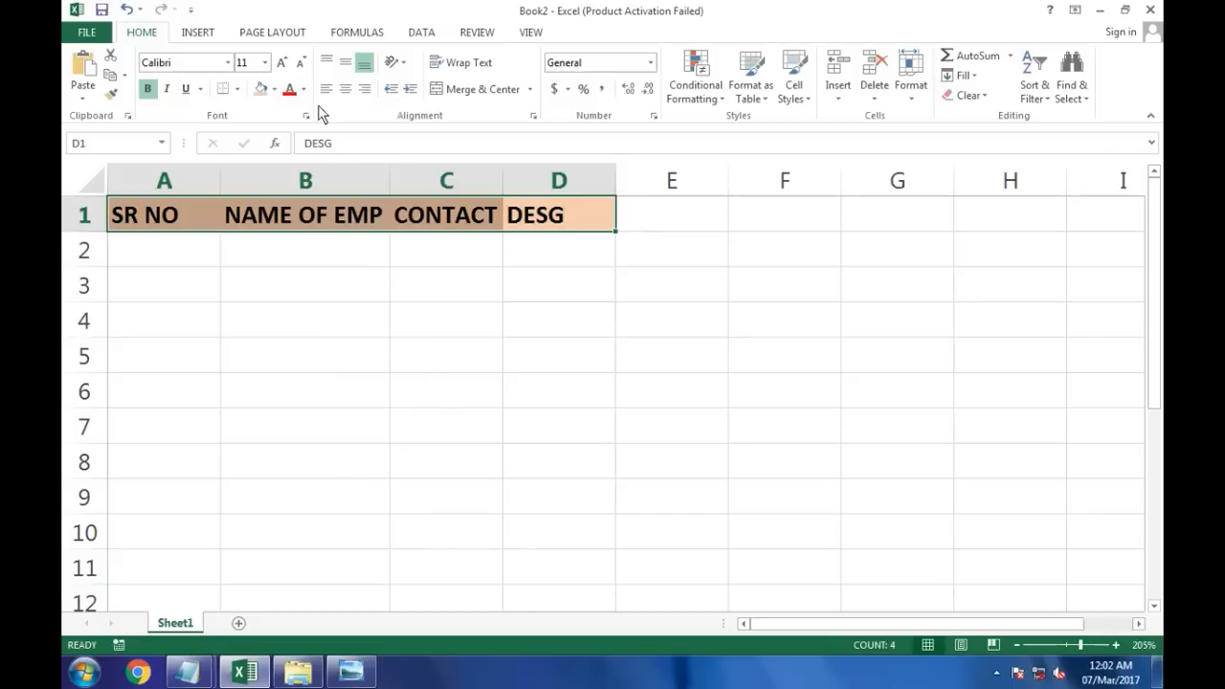
Step: Give the headings a red font colour and apply all borders to A1:D1
left_click(240, 90)
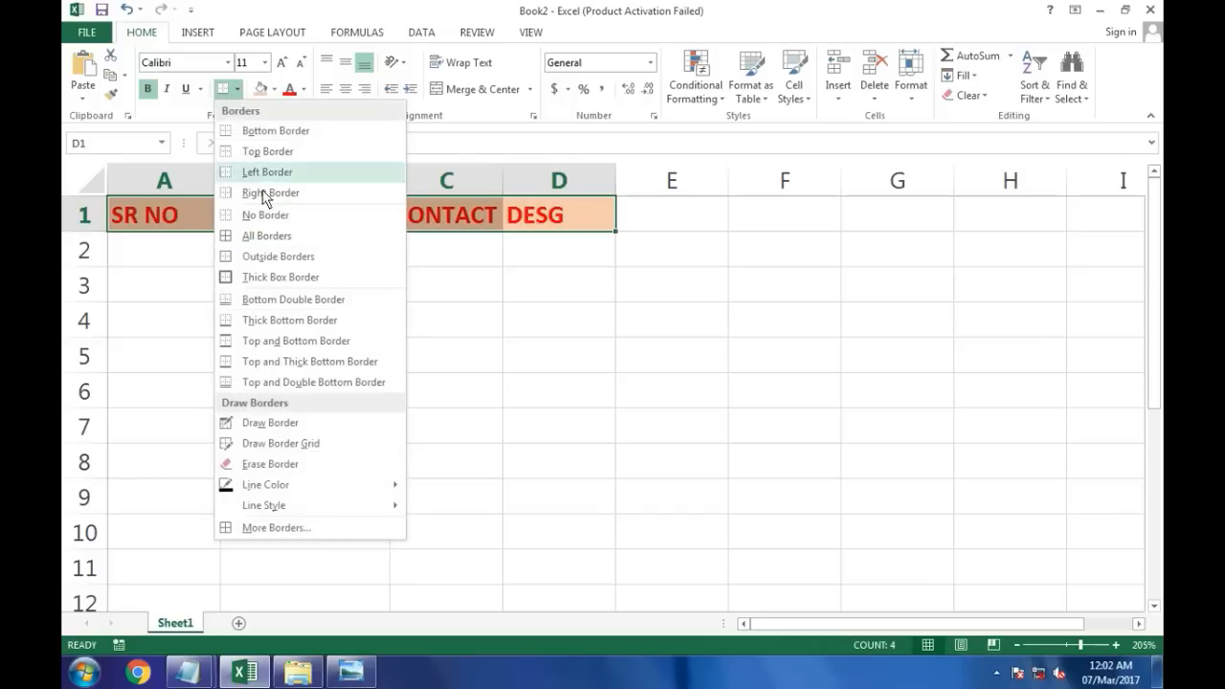
left_click(256, 235)
left_click(257, 251)
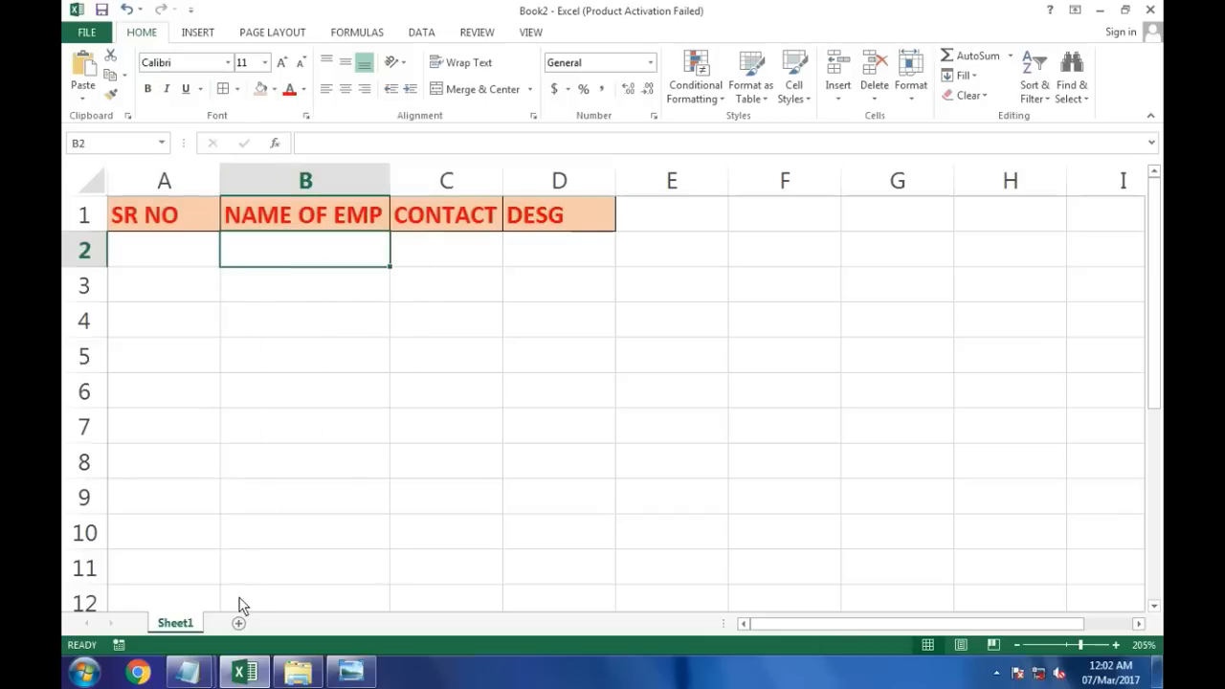
Step: Switch to the Notepad notes and review the template-saving steps, then return to the workbook
mouse_move(188, 674)
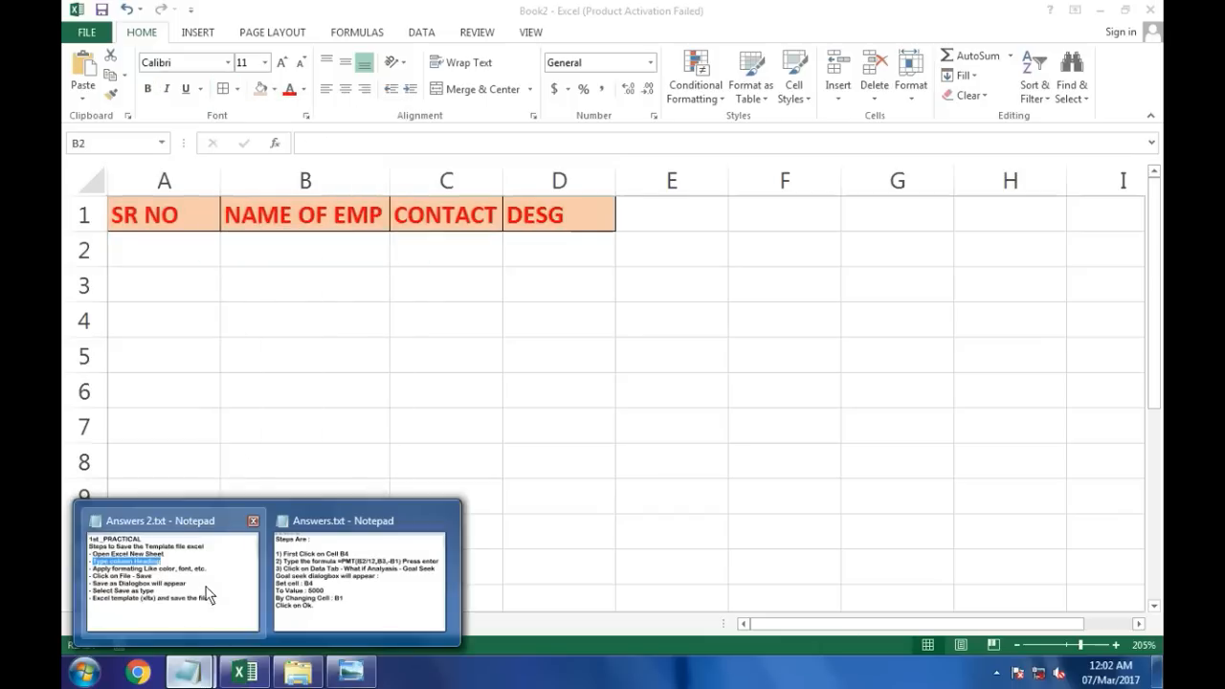
left_click(218, 601)
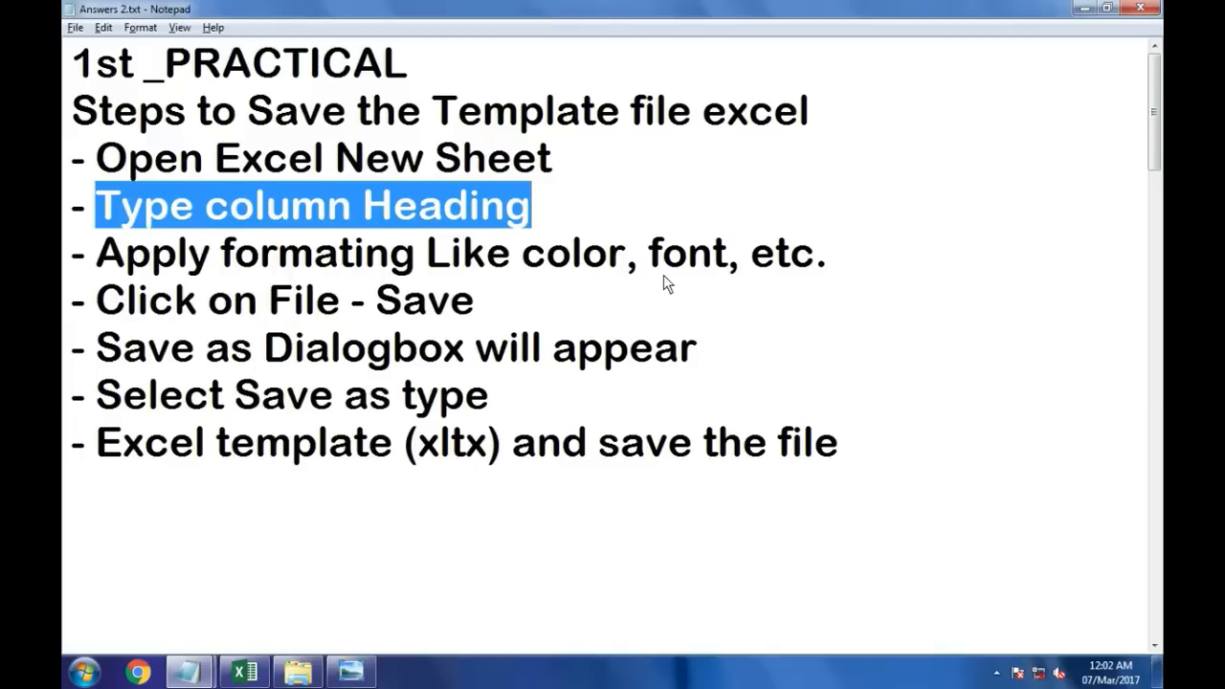
left_click_drag(822, 263, 101, 257)
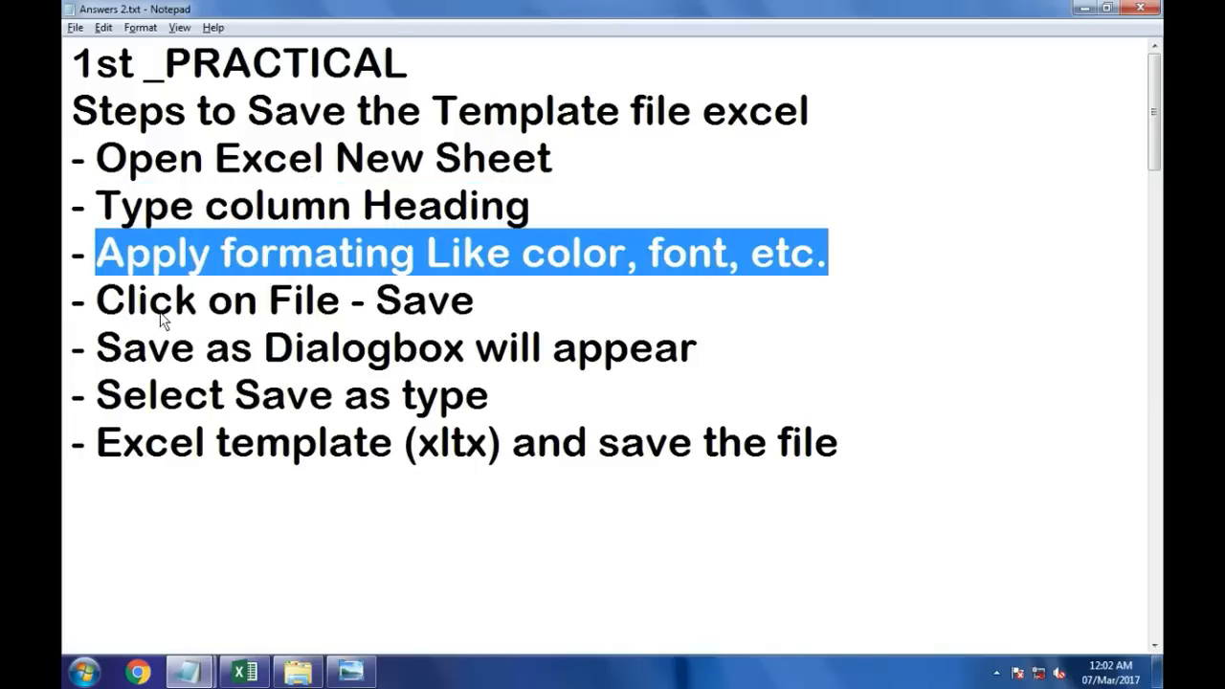
left_click_drag(99, 299, 515, 306)
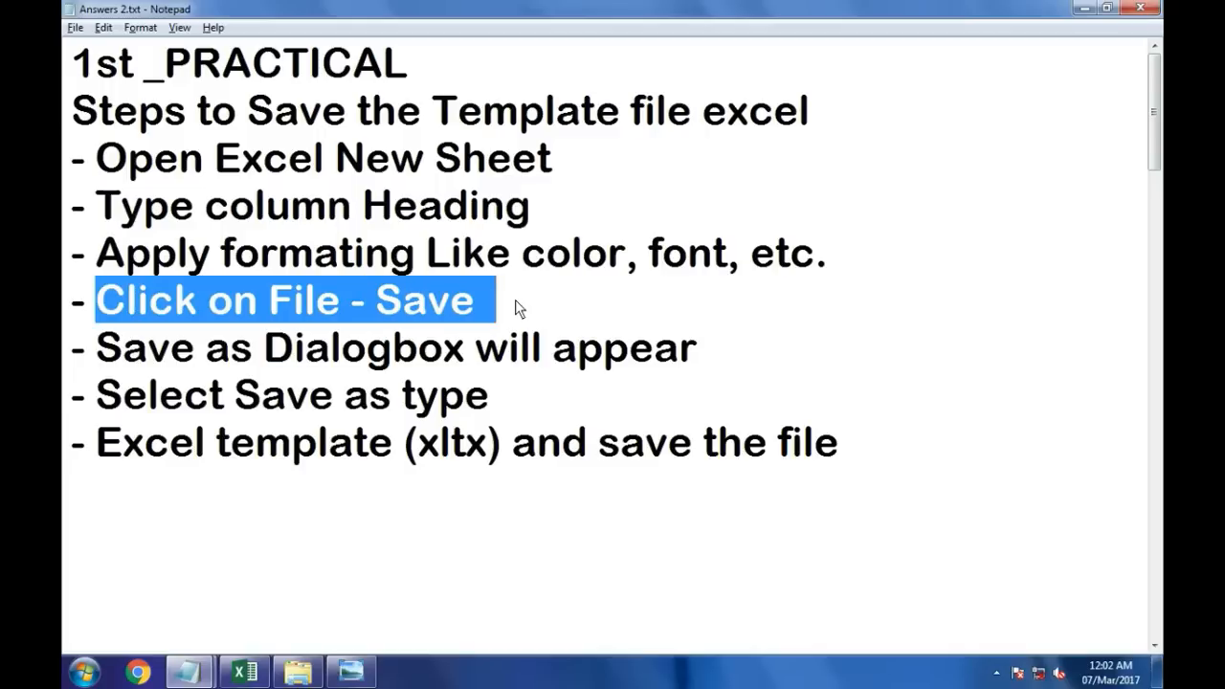
left_click(245, 672)
left_click(168, 222)
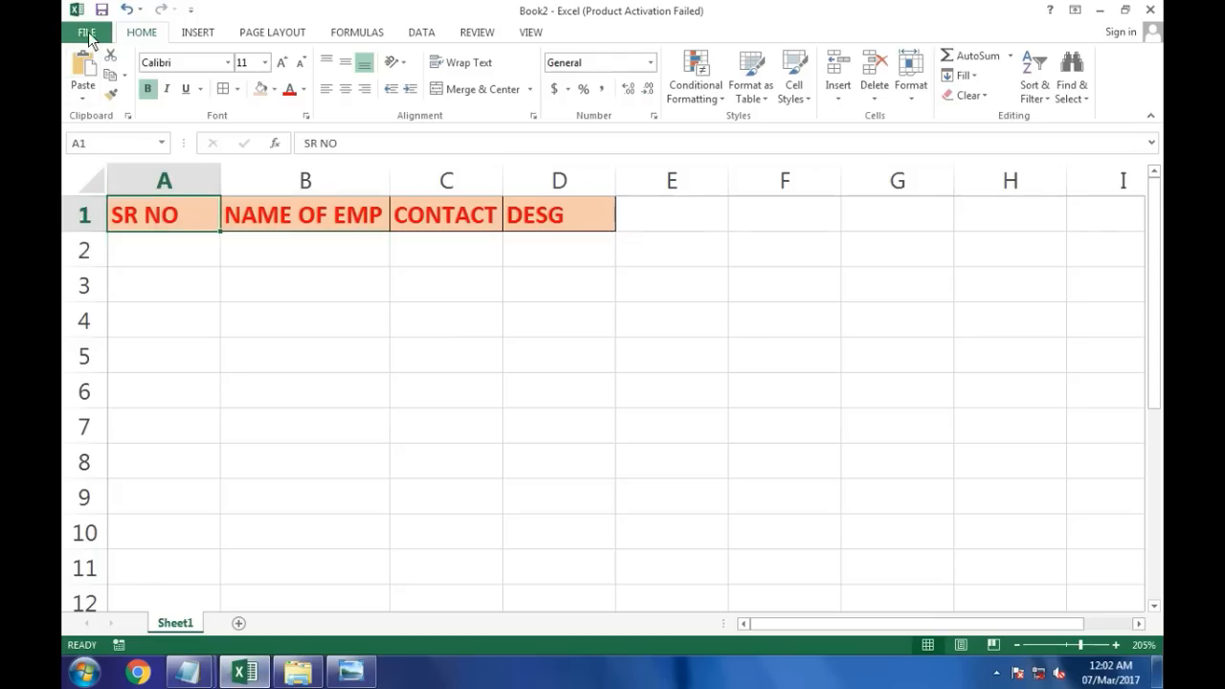
Step: Open the Save As dialog by browsing the computer and name the file Emp Record
left_click(87, 34)
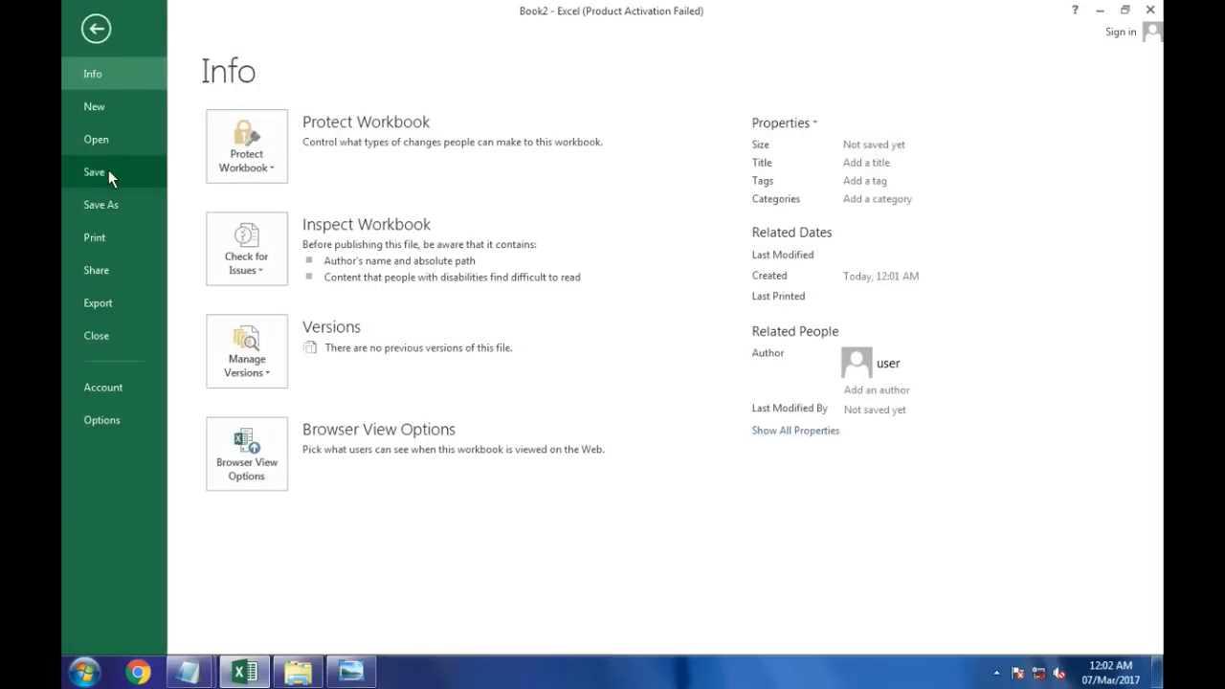
left_click(109, 169)
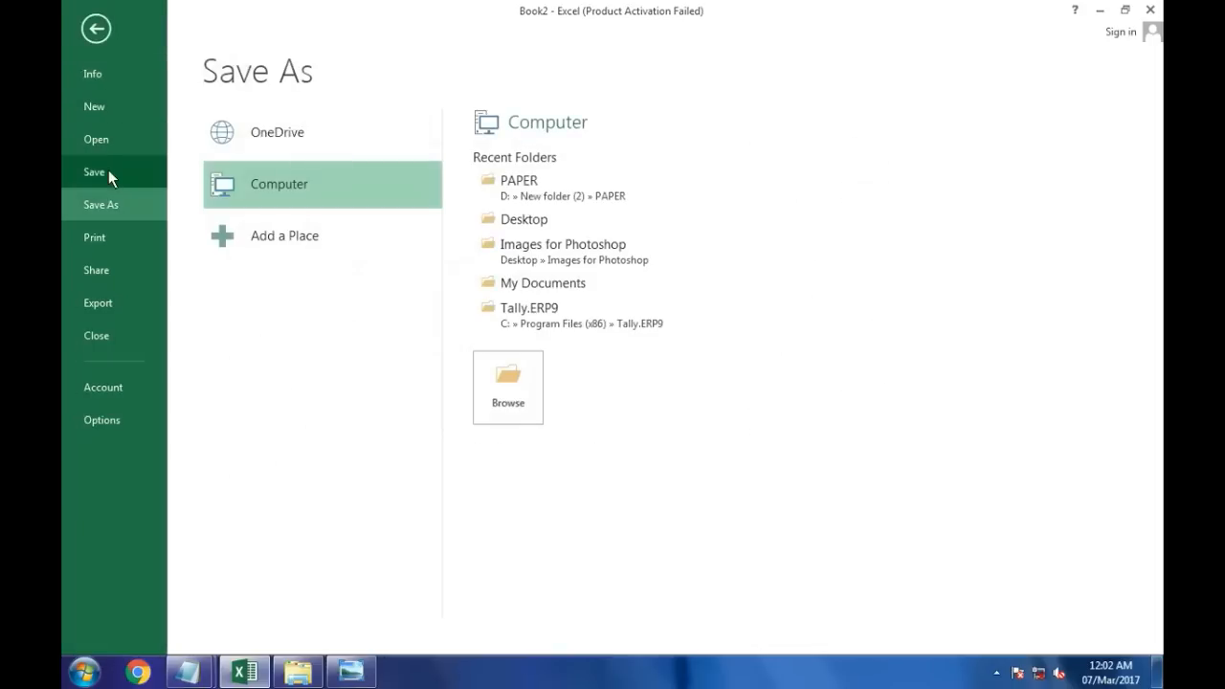
left_click(507, 411)
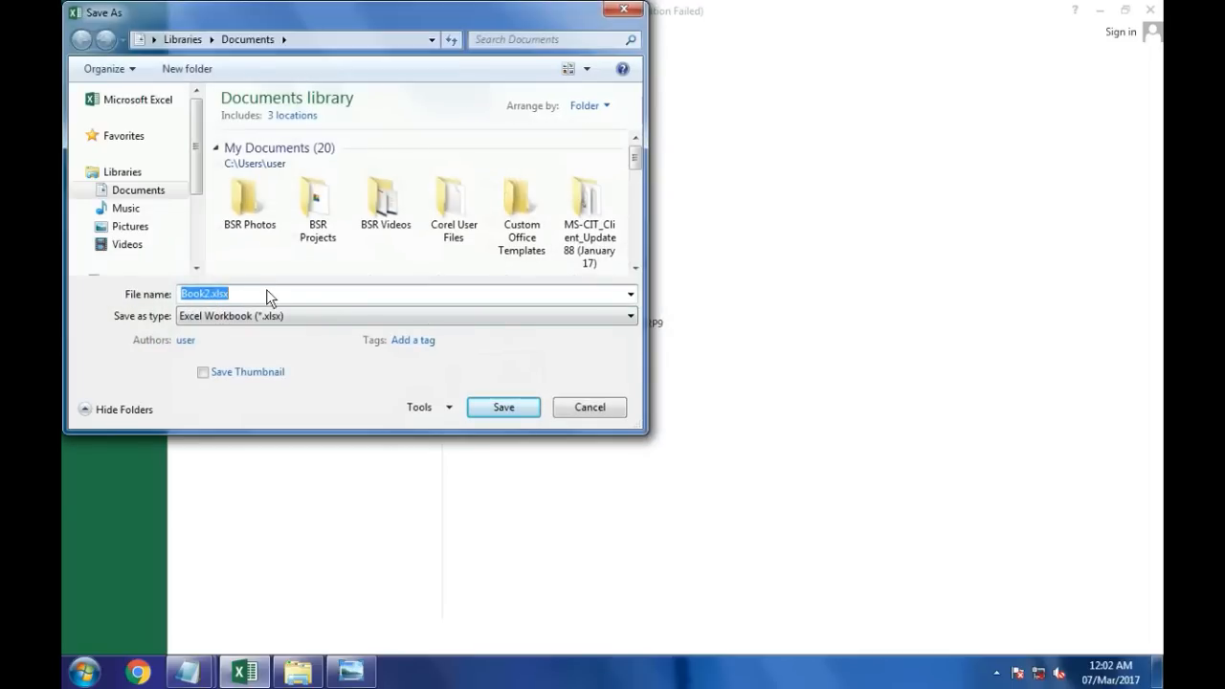
type("eMP")
key("BackSpace")
key("BackSpace")
key("BackSpace")
type("Emp Record")
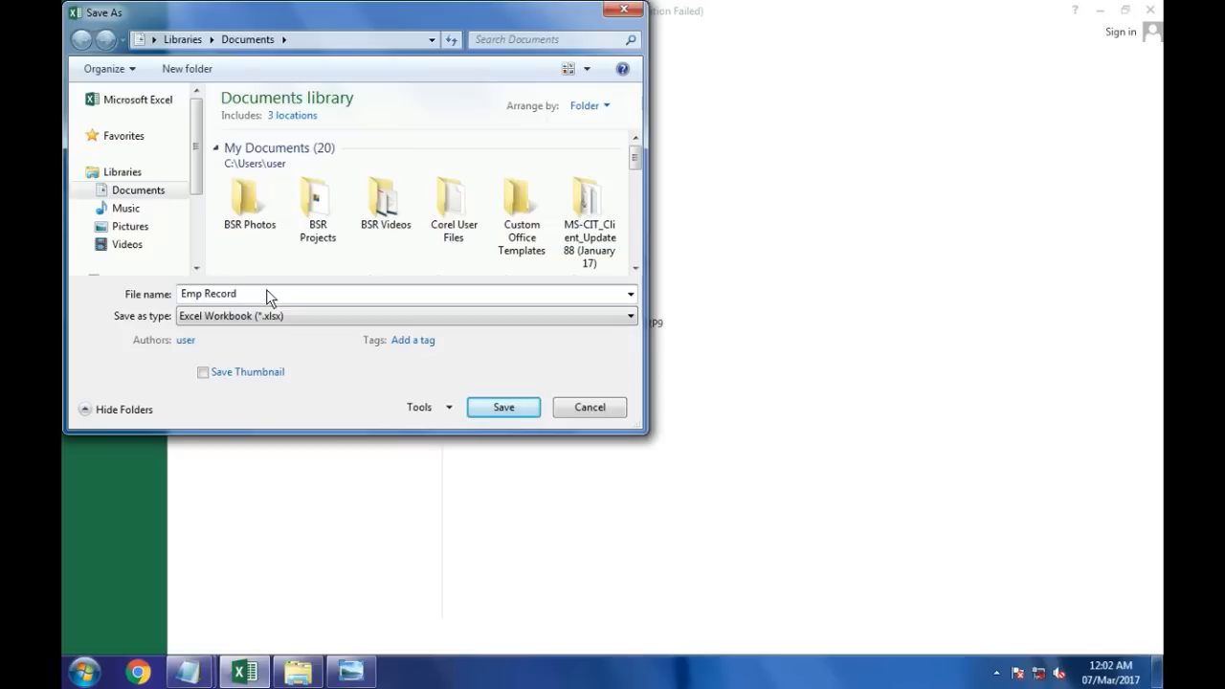
Step: Set the save type to Excel Template (*.xltx) and save the file
left_click(214, 319)
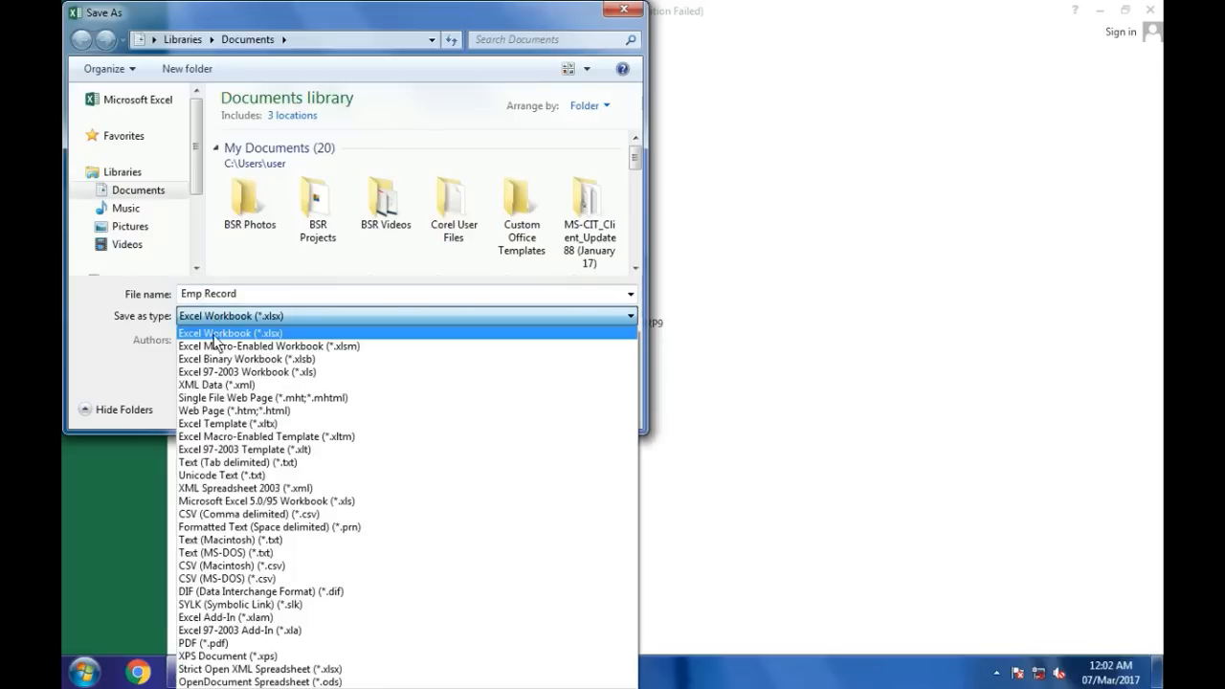
left_click(216, 426)
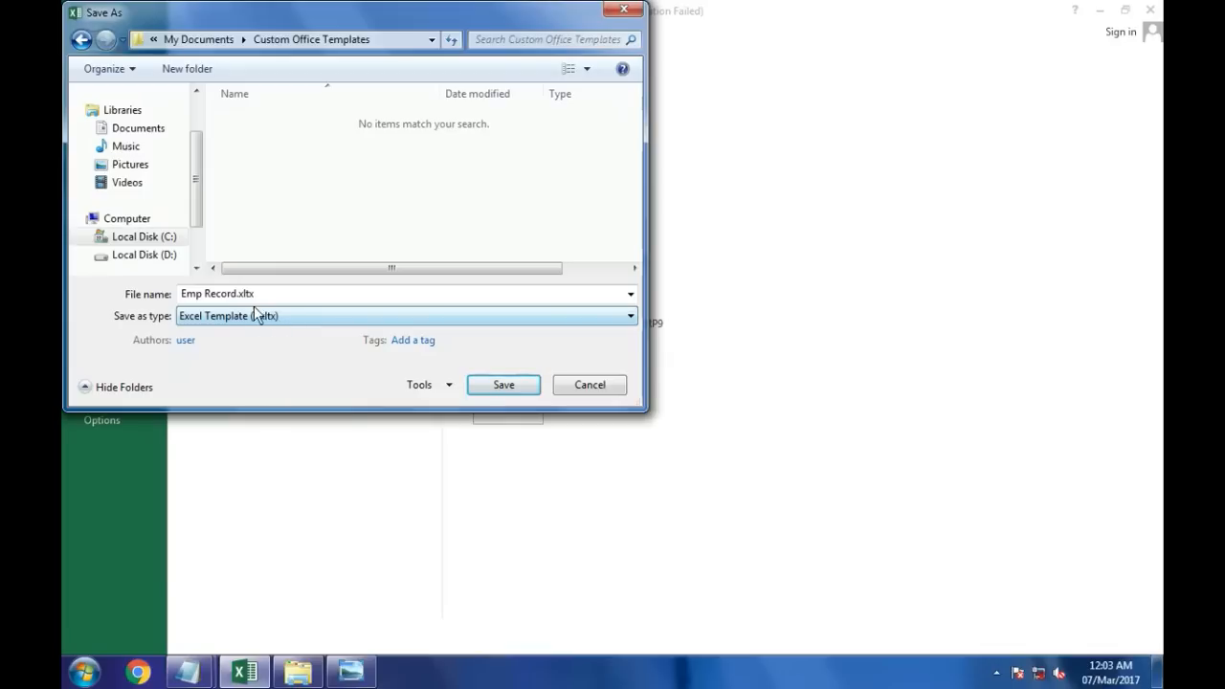
left_click(504, 385)
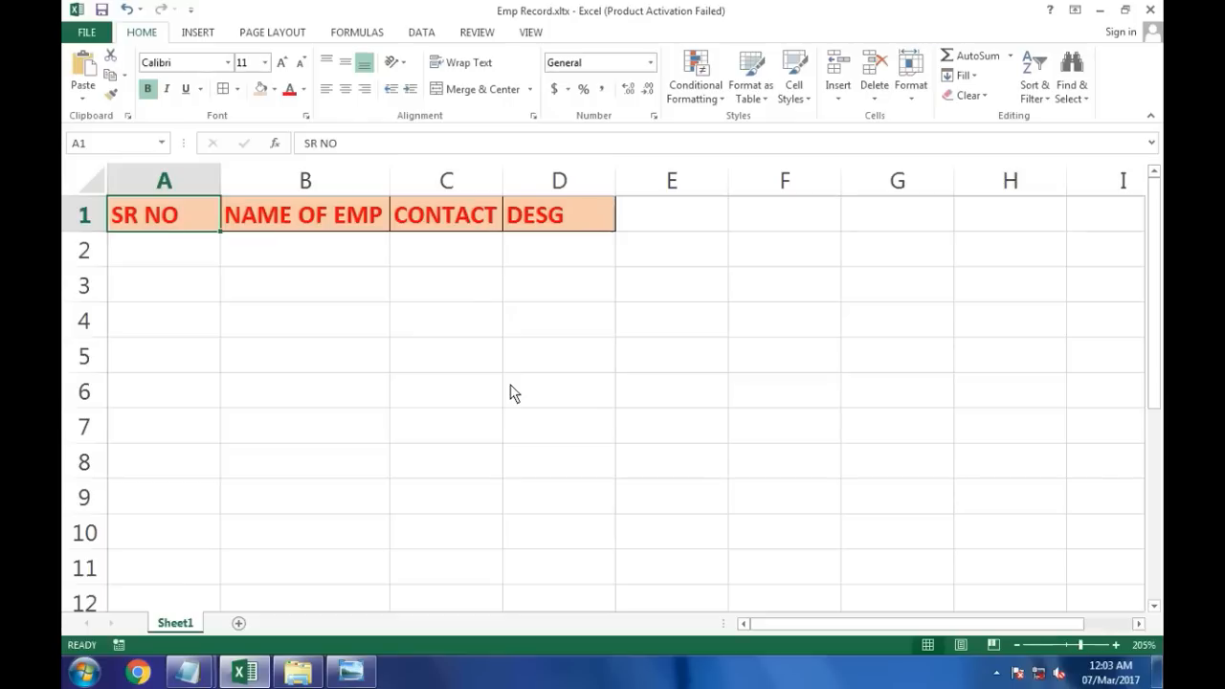
Step: Switch to the Notepad notes and go through each step for saving an Excel template
mouse_move(191, 671)
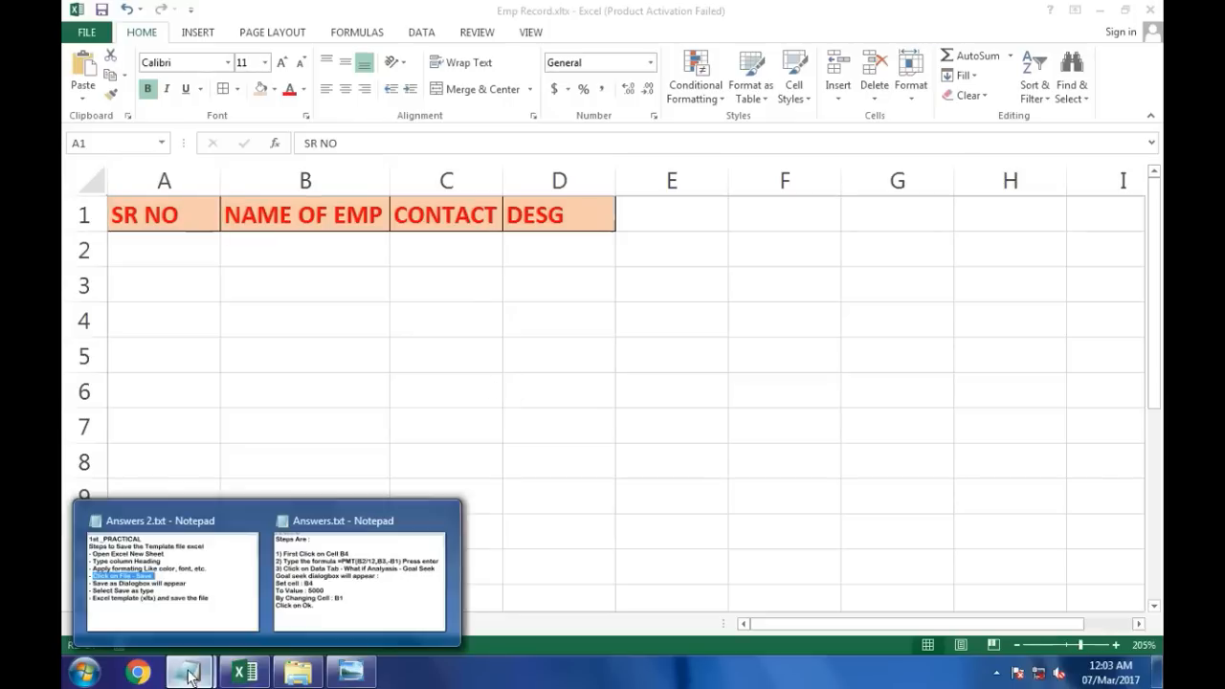
left_click(197, 600)
left_click(210, 254)
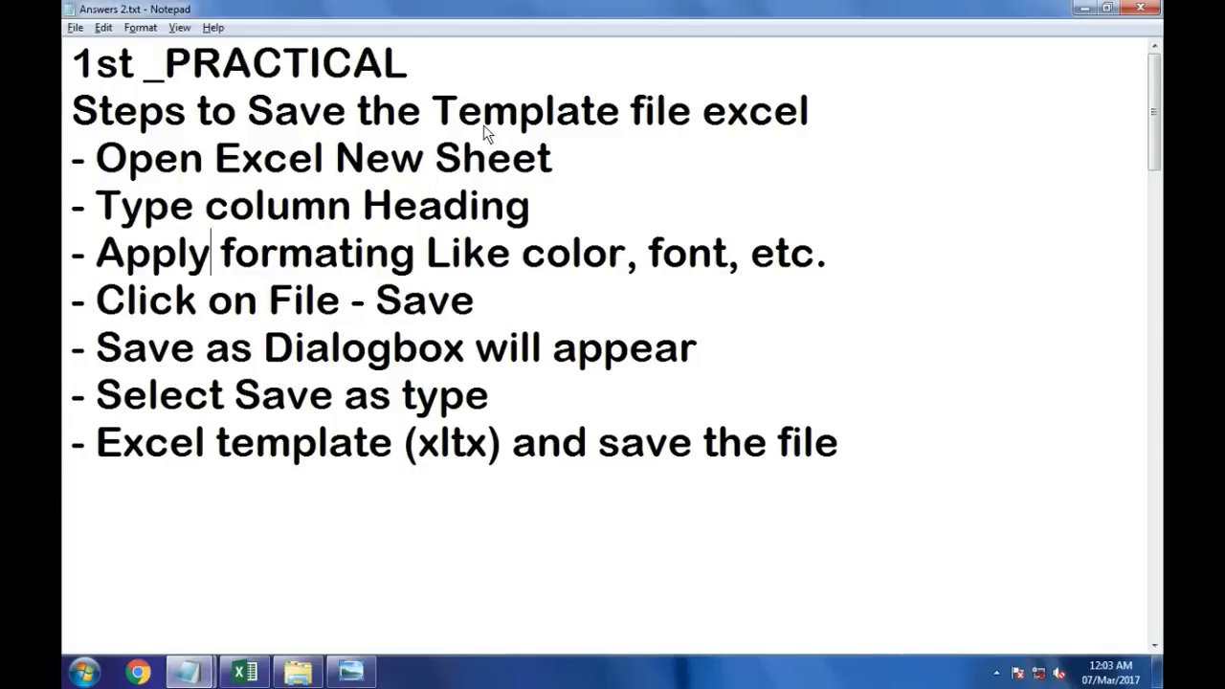
left_click_drag(128, 164, 576, 177)
left_click_drag(96, 207, 507, 209)
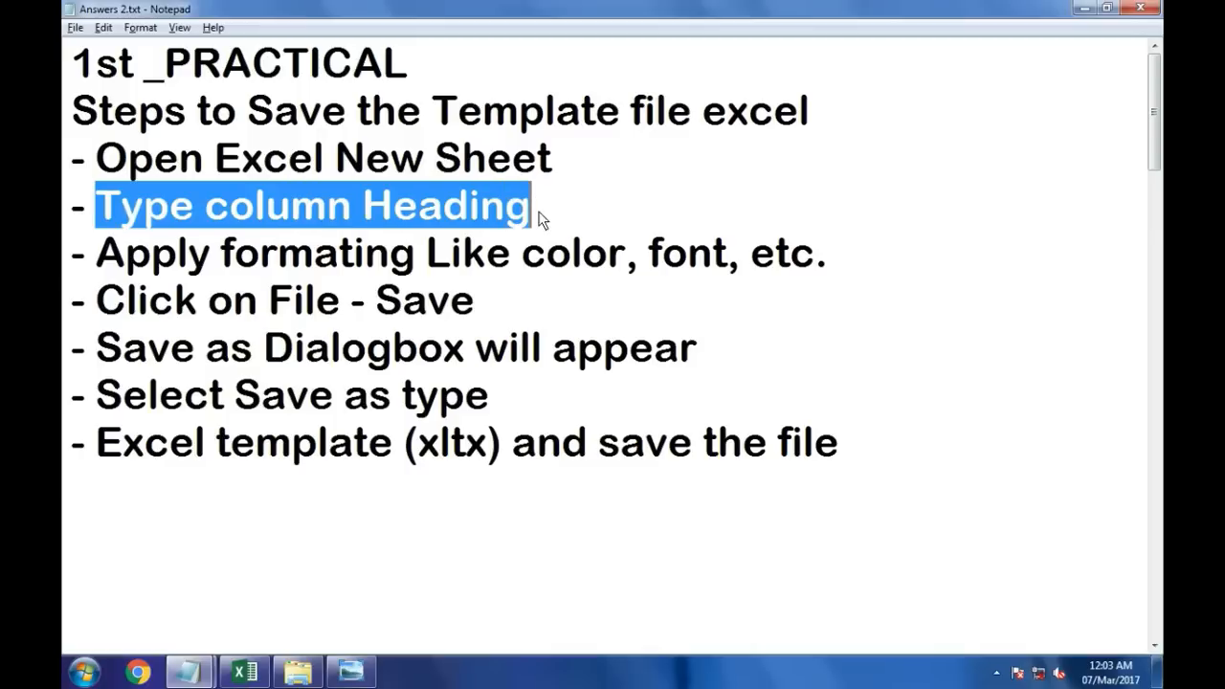
left_click_drag(83, 274, 804, 275)
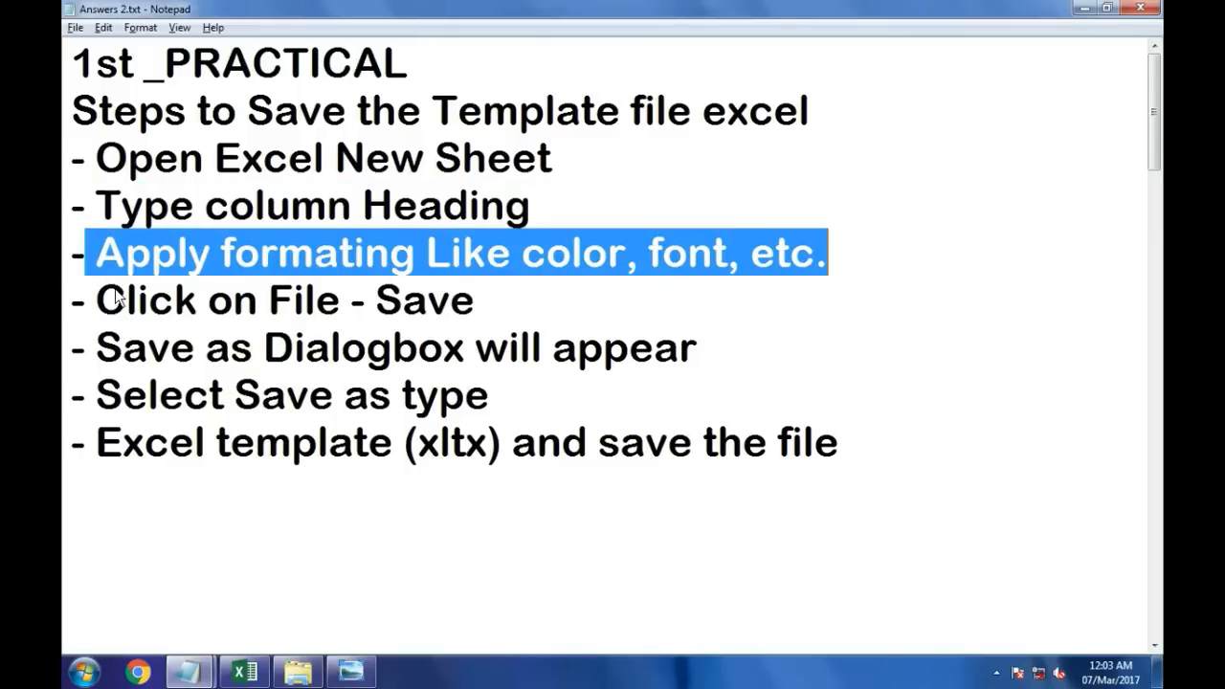
left_click_drag(98, 300, 500, 300)
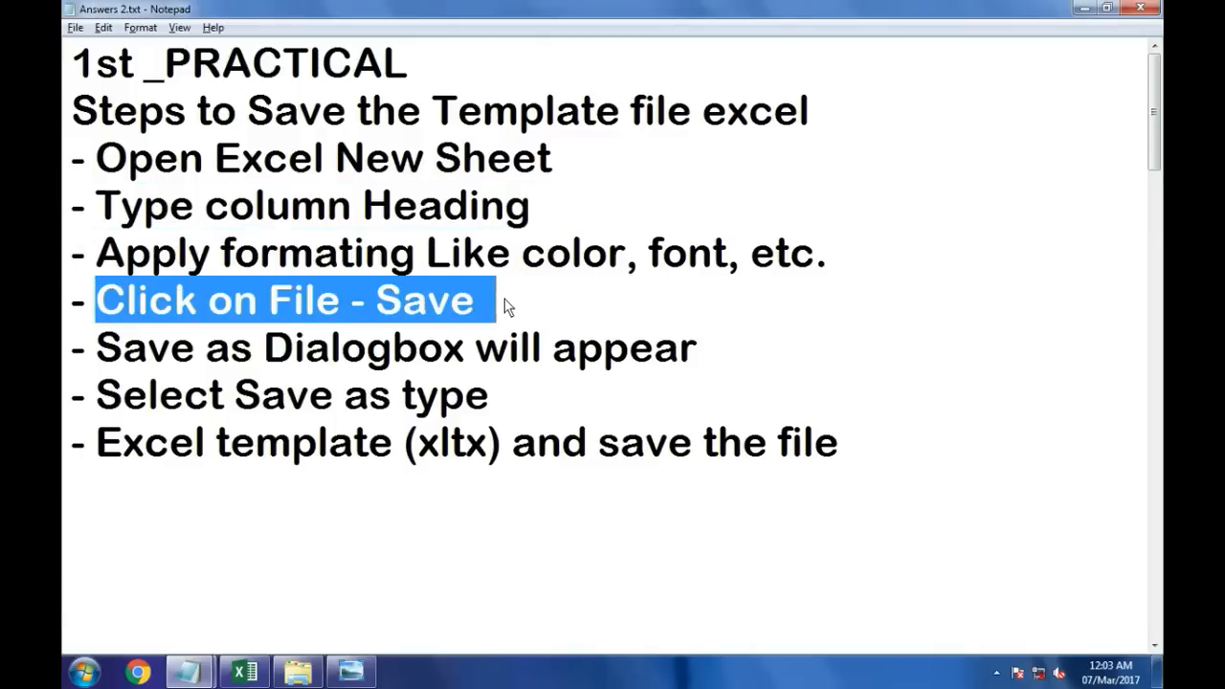
left_click_drag(99, 348, 716, 360)
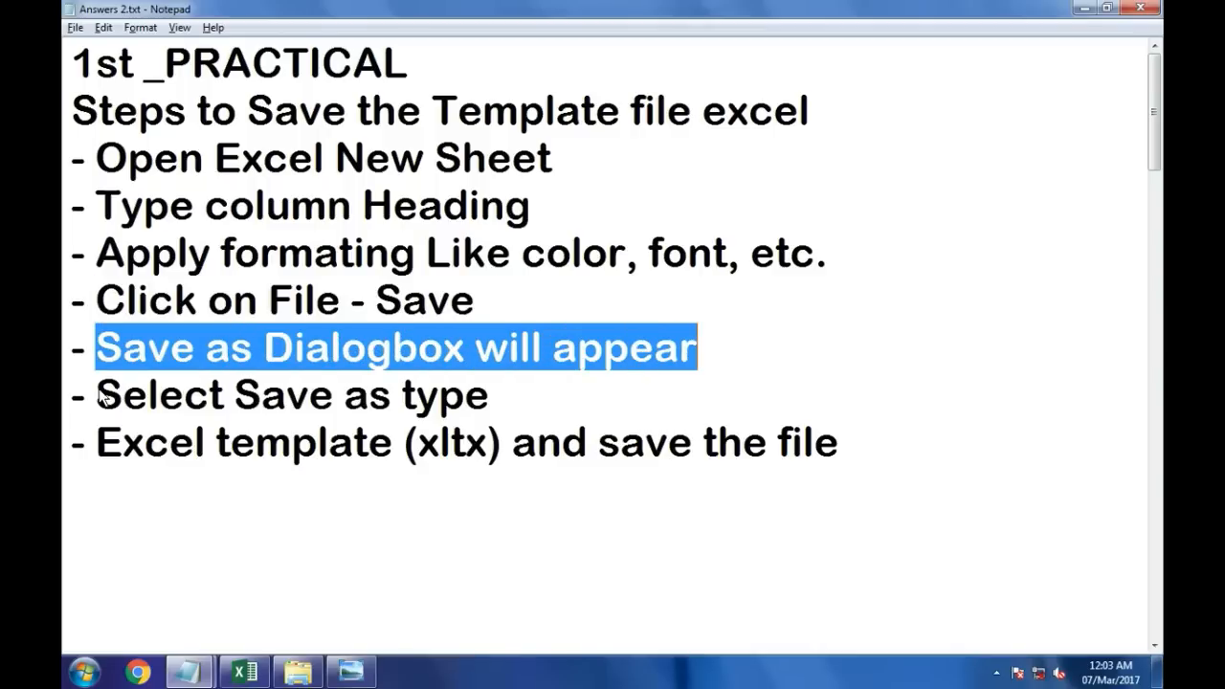
left_click_drag(98, 396, 518, 400)
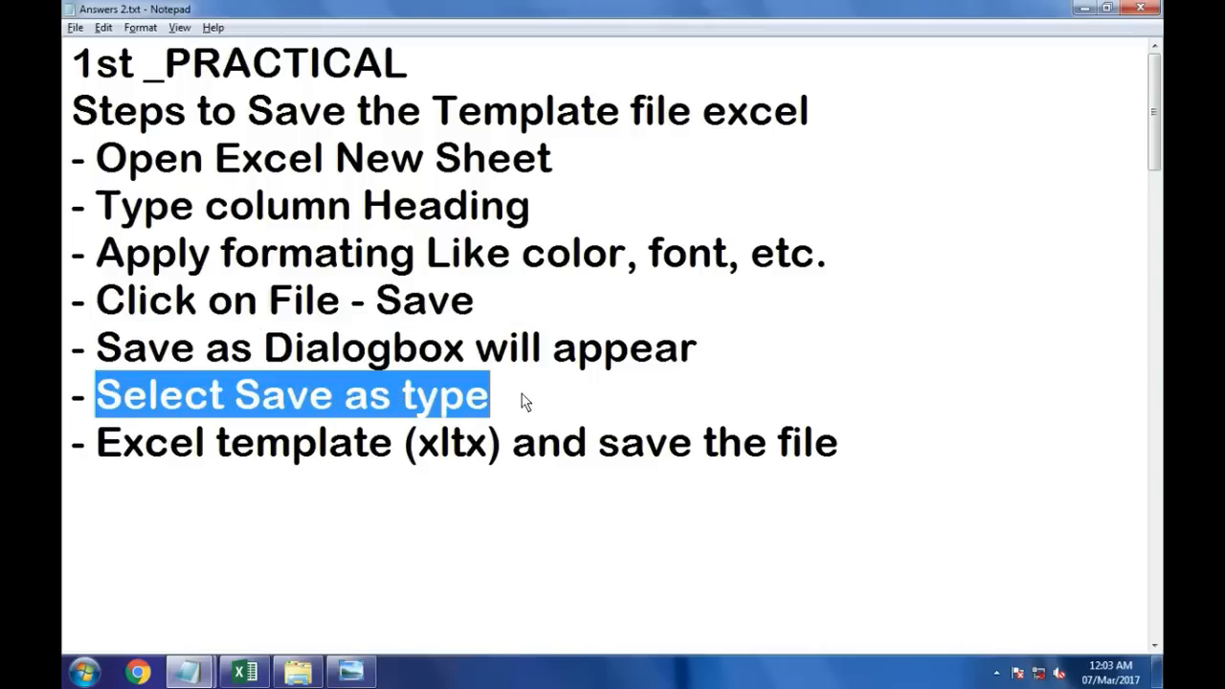
left_click_drag(97, 444, 850, 459)
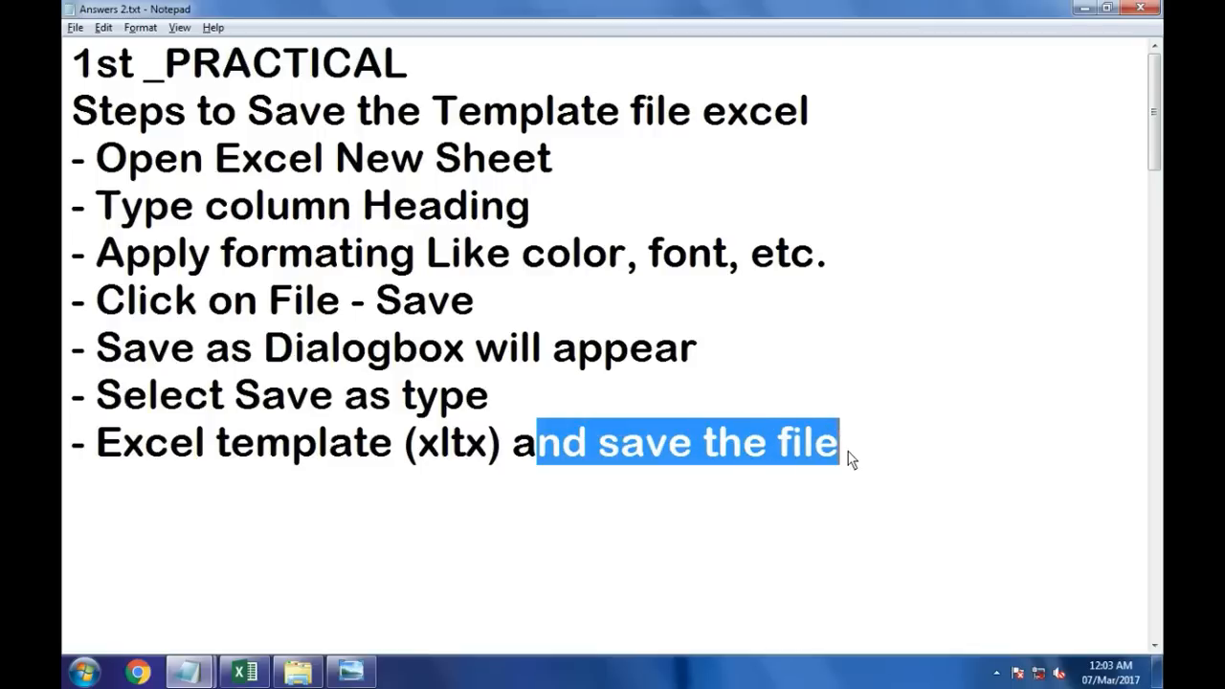
Step: Add a full stop at the end of the last template step line in the notes
left_click(847, 452)
type(".g.")
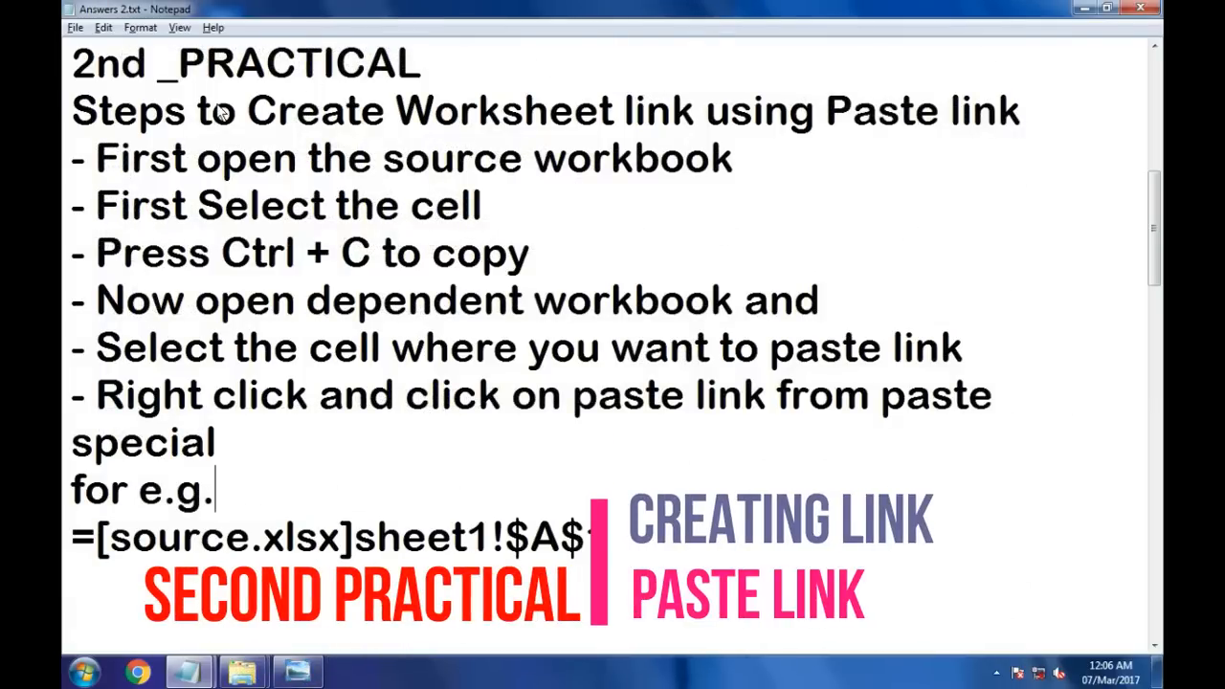
Step: Read the second practical's title on creating a worksheet link using Paste link
left_click_drag(196, 115, 770, 120)
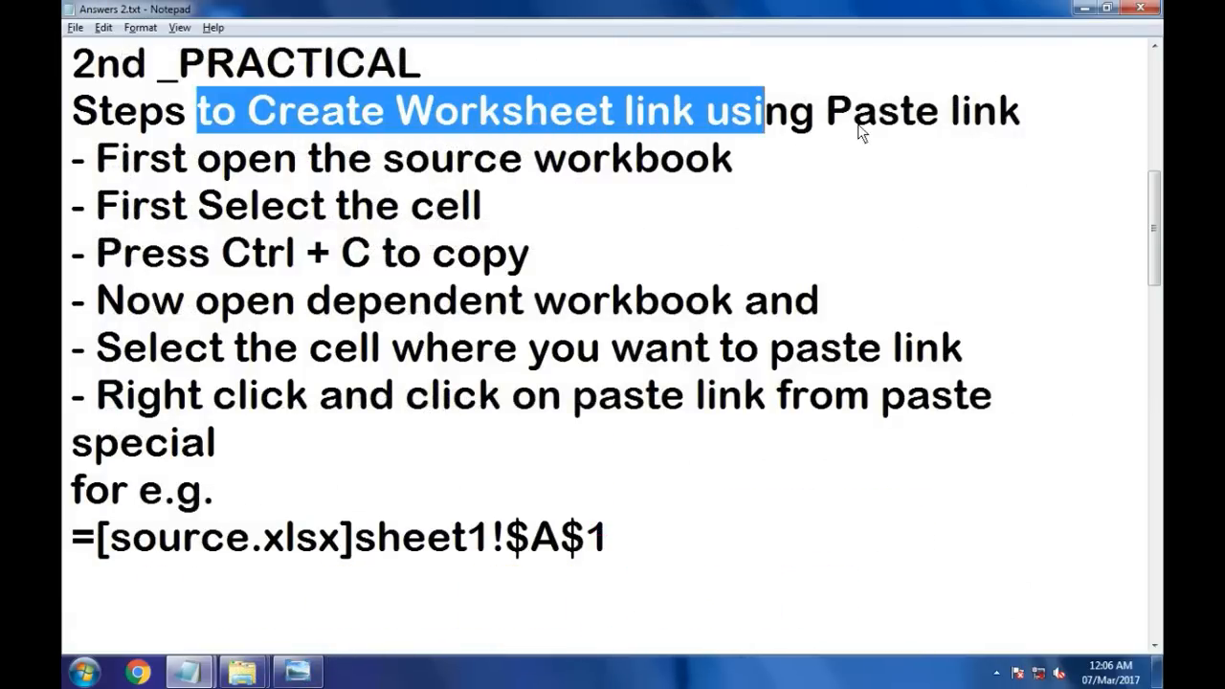
left_click_drag(1018, 116, 72, 113)
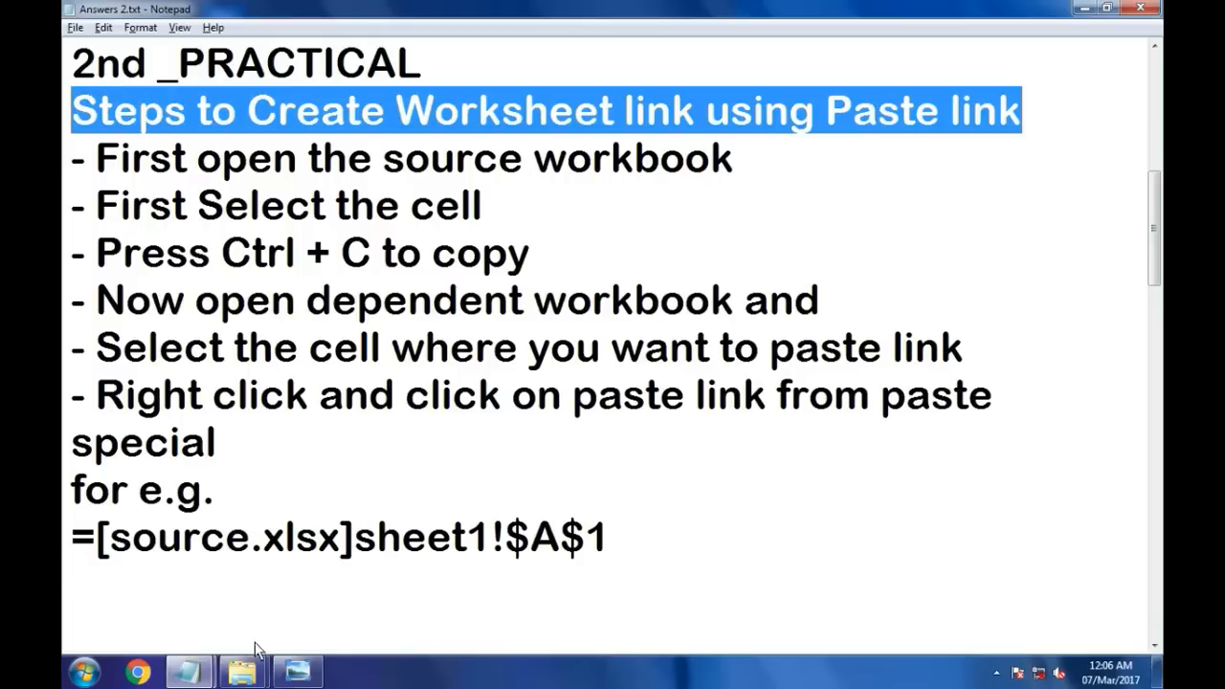
mouse_move(242, 672)
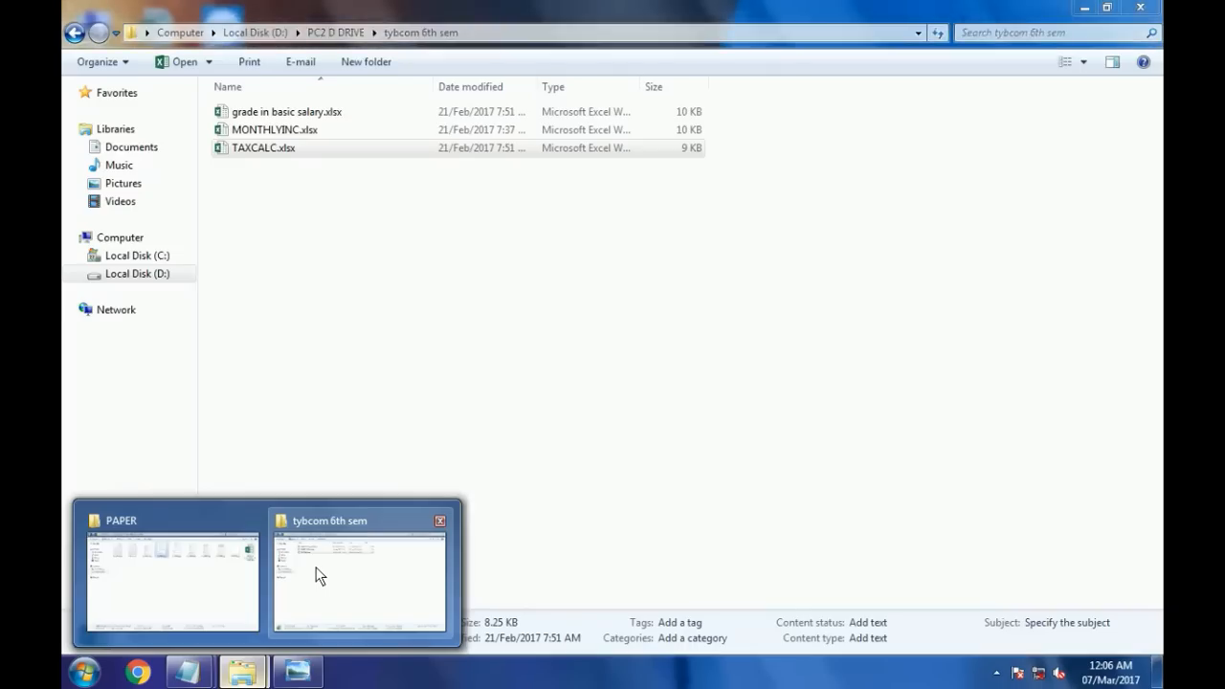
Step: Open the MONTHLYINC.xlsx source workbook from the tybcom 6th sem folder and close the activation dialog
left_click(319, 575)
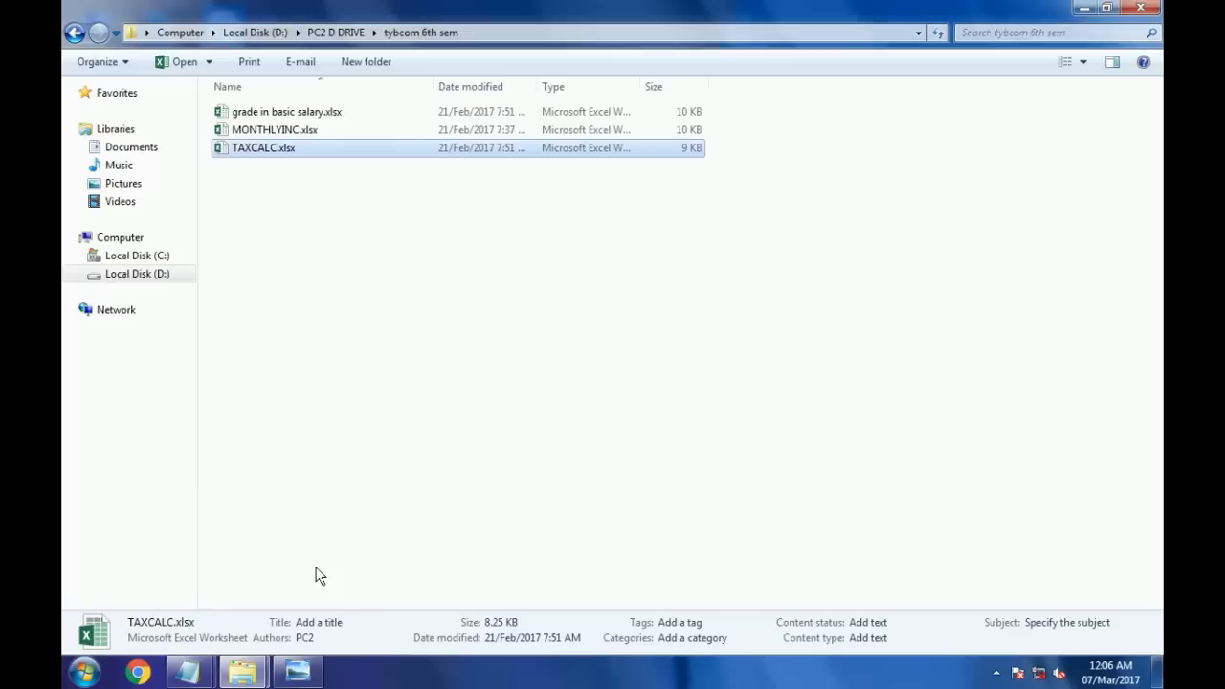
left_click(274, 131)
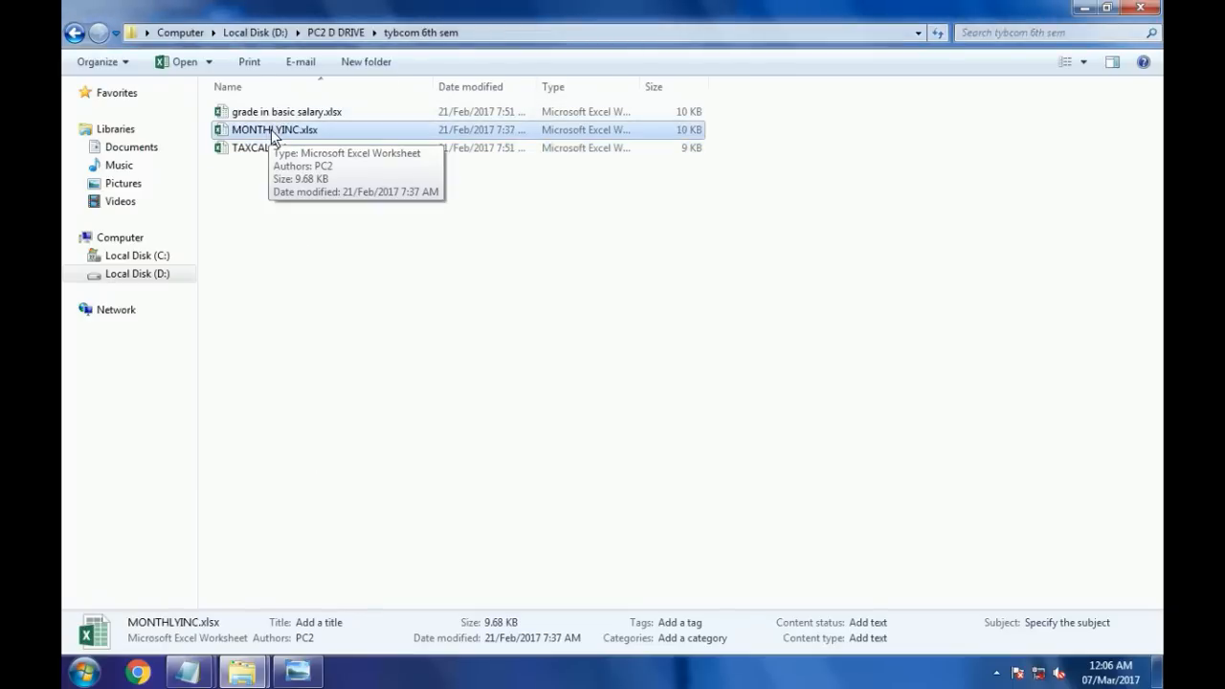
double_click(271, 135)
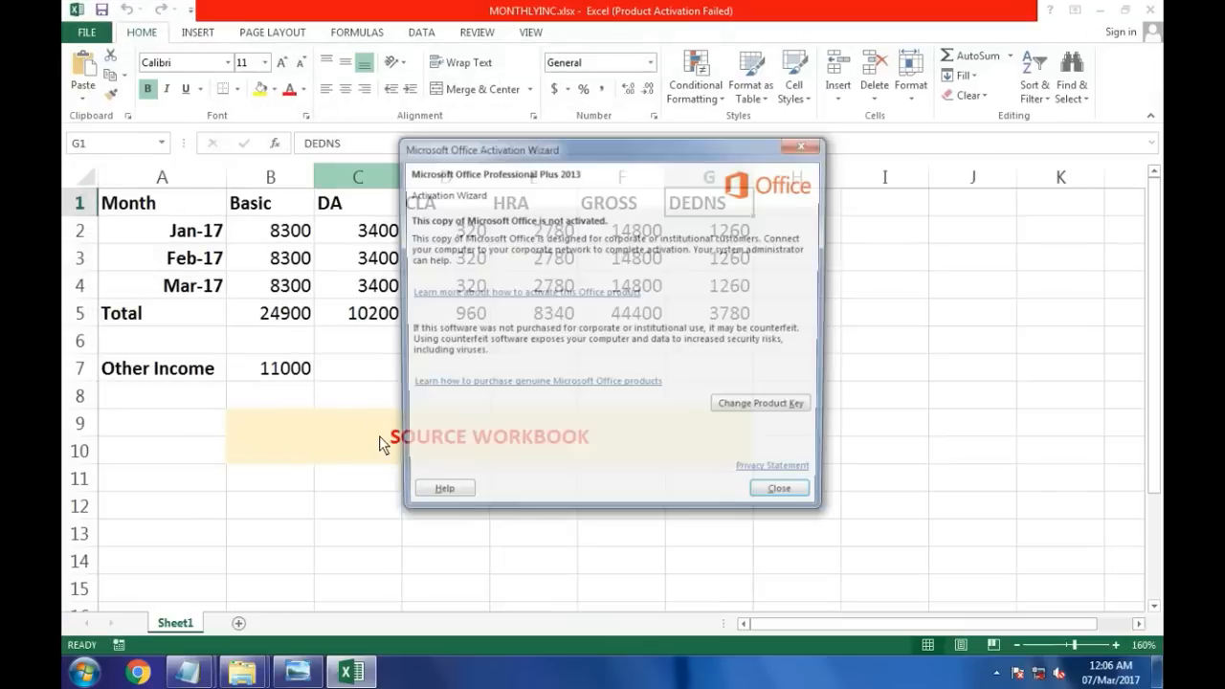
left_click(788, 502)
left_click(469, 435)
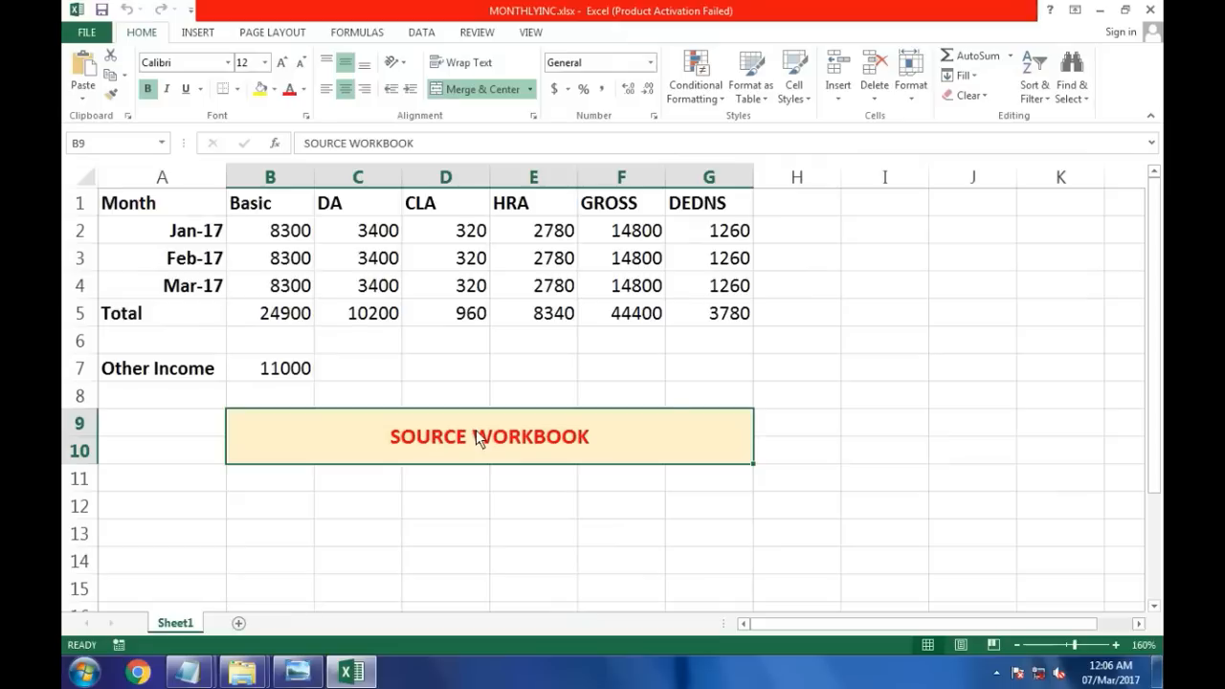
Step: Copy the GROSS total in cell F5, then open TAXCALC.xlsx as the dependent workbook
left_click(632, 316)
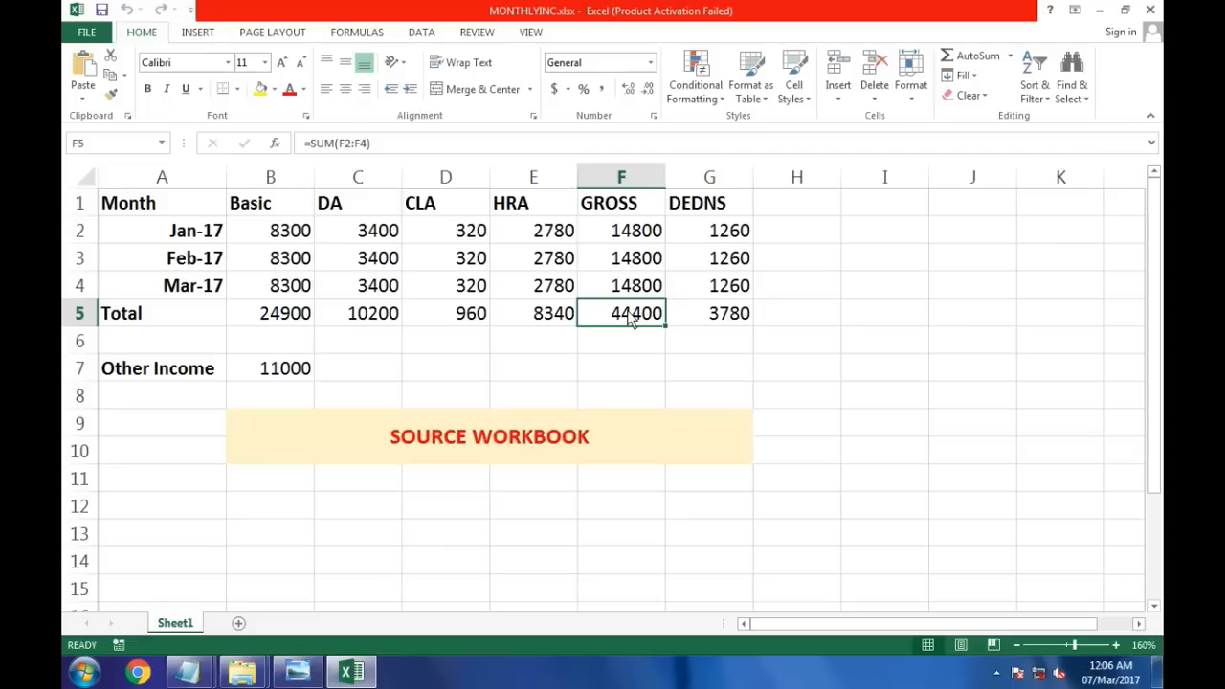
key("ctrl+c")
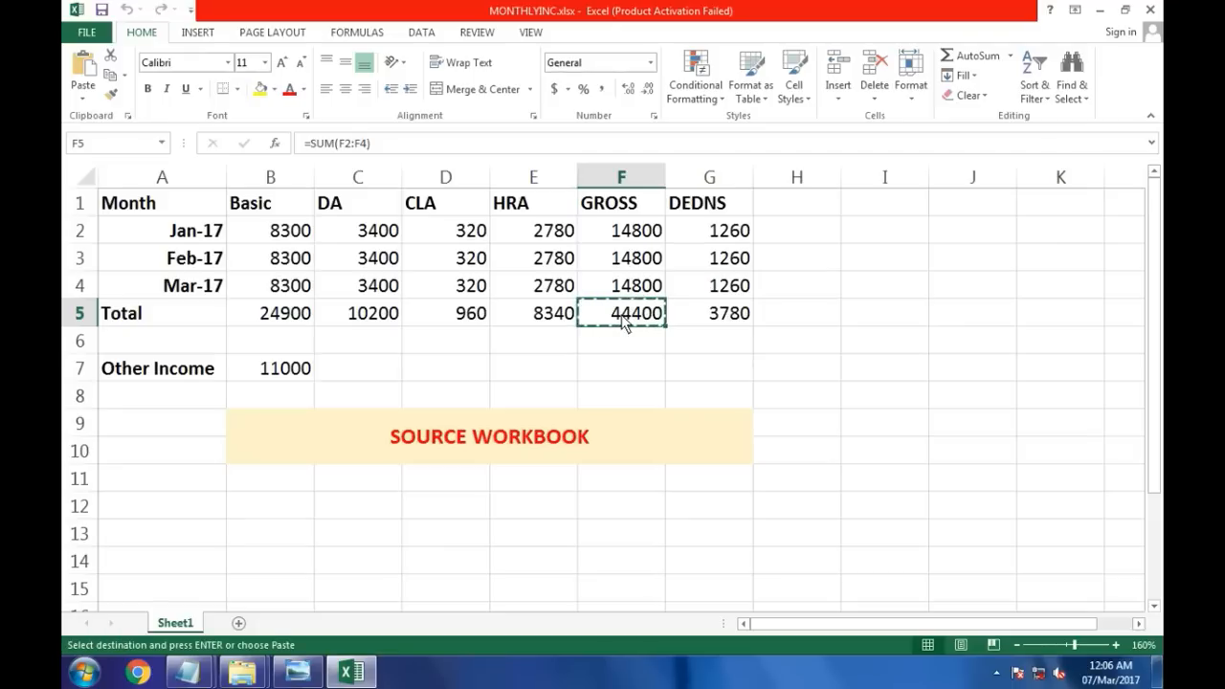
left_click(351, 672)
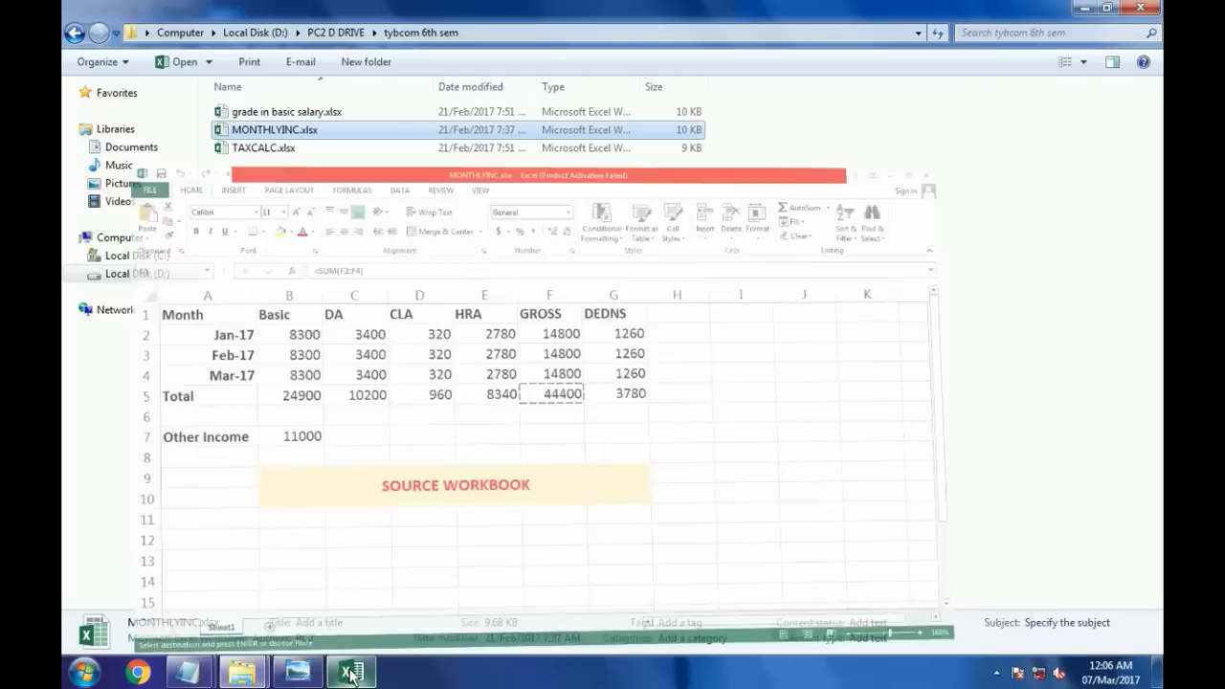
left_click(251, 151)
double_click(262, 148)
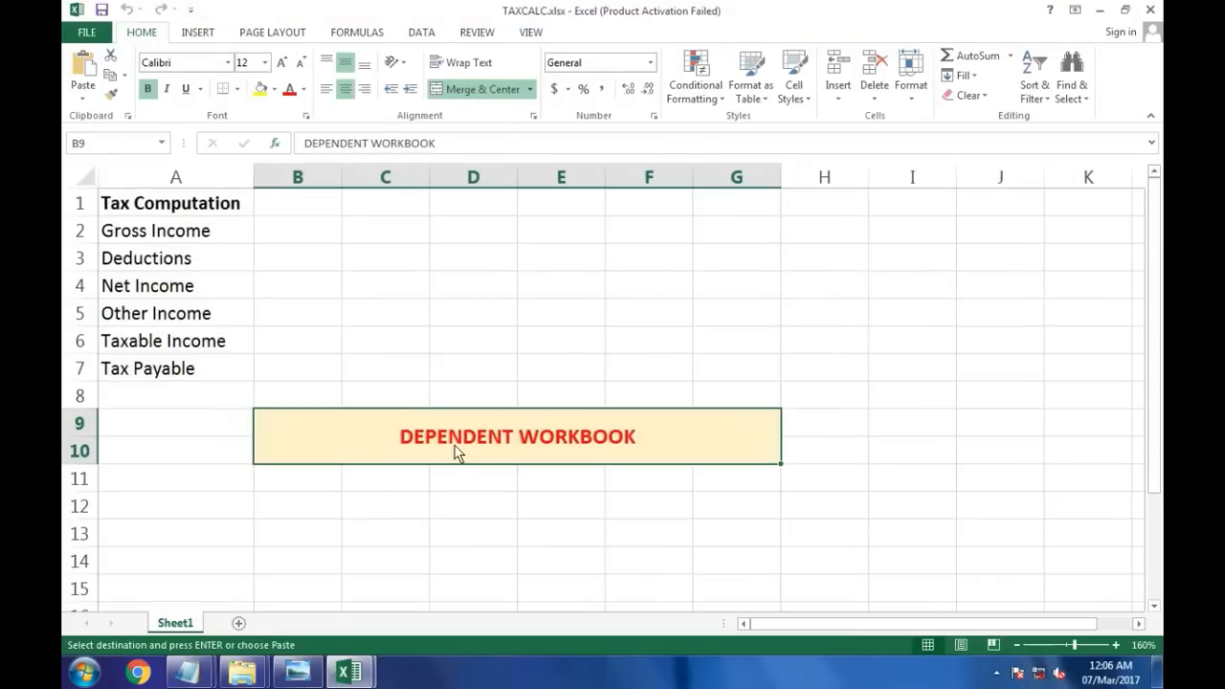
Step: Paste Special with Paste Link the copied total into cell B2 beside Gross Income and inspect its link formula
left_click(293, 254)
left_click(287, 232)
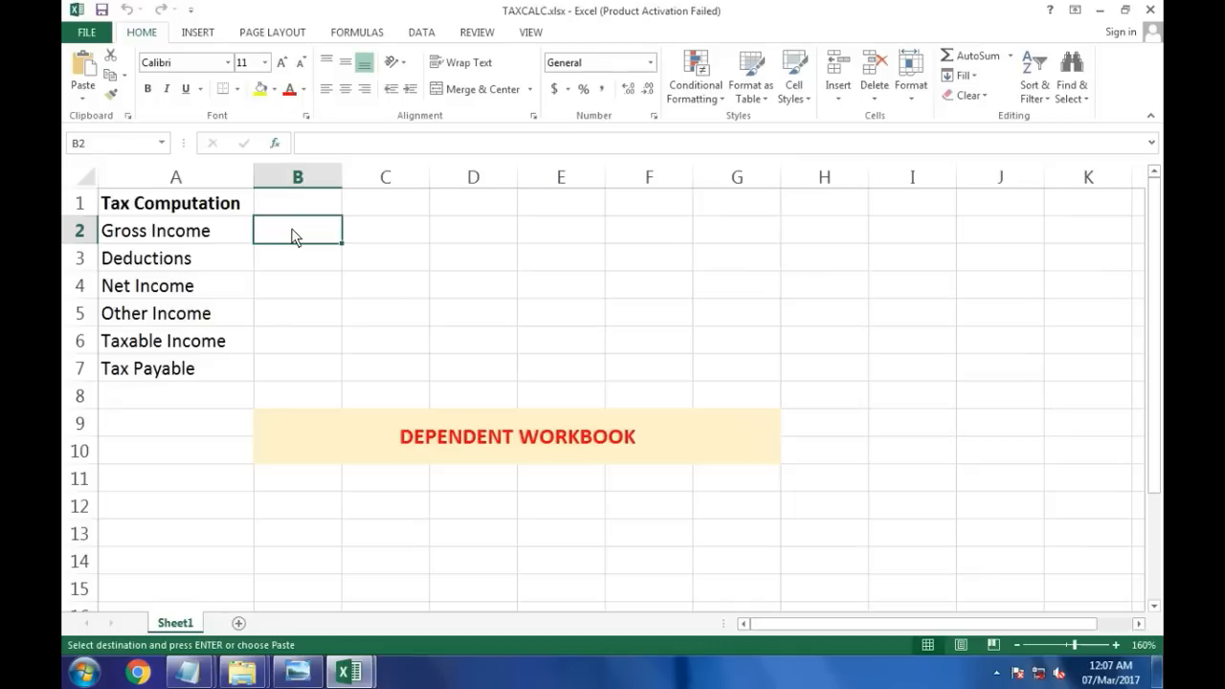
right_click(293, 236)
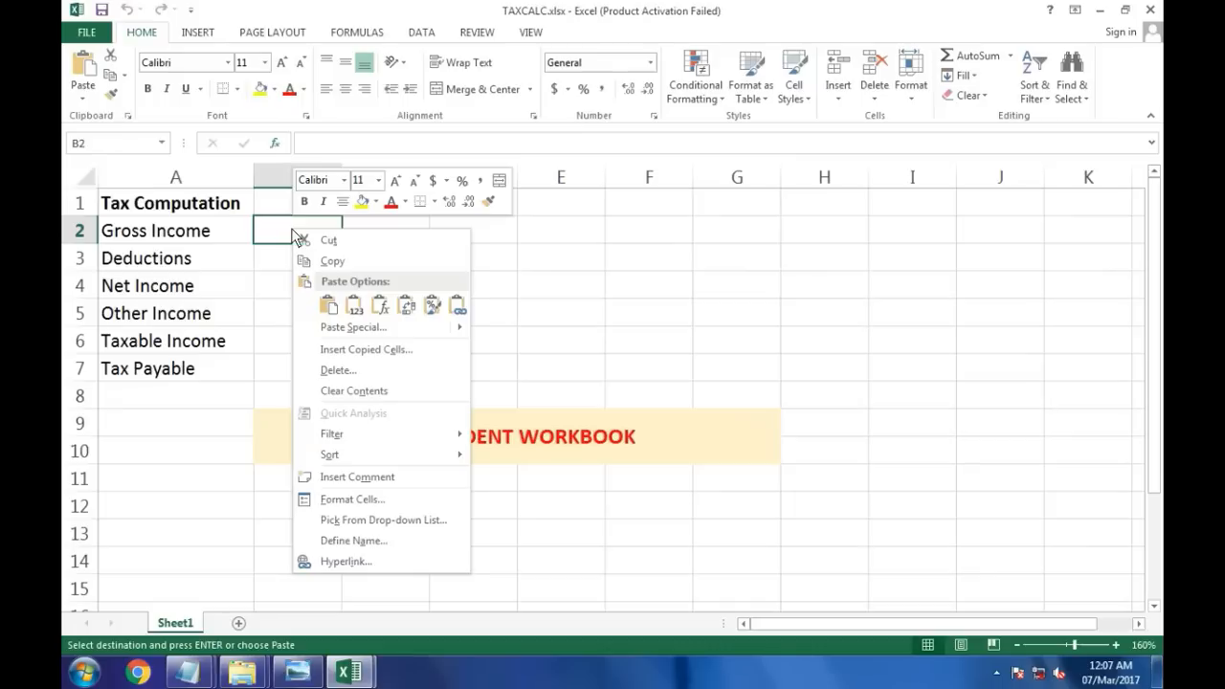
left_click(355, 327)
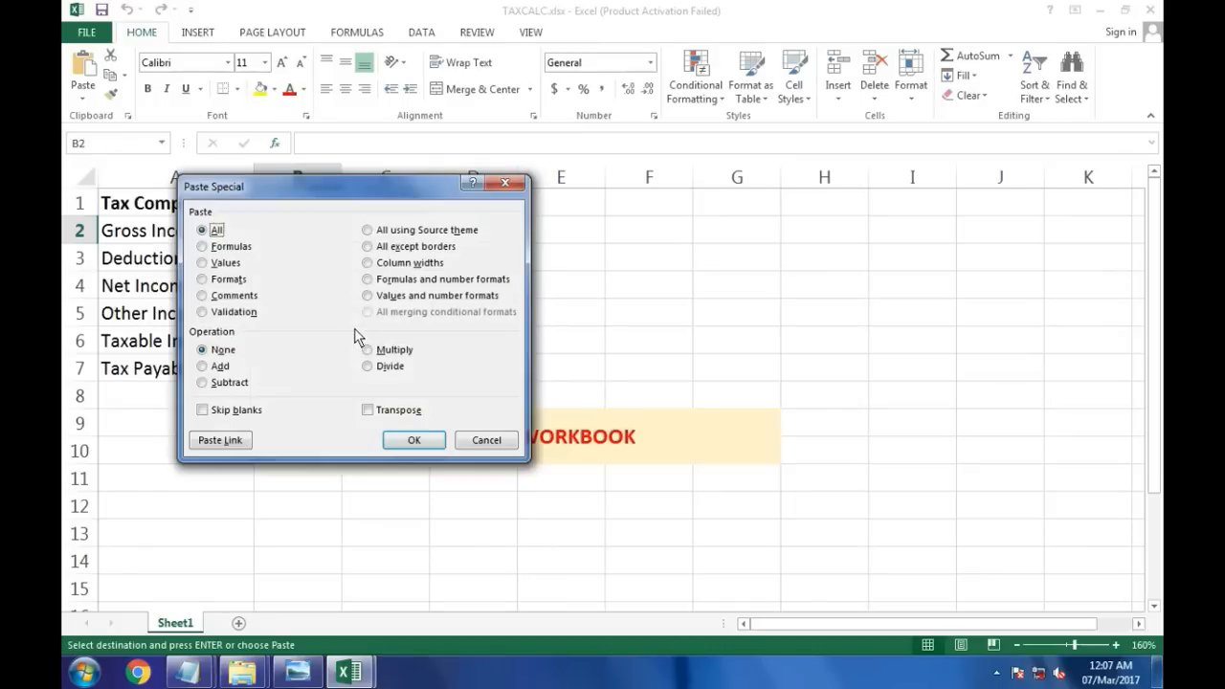
left_click(230, 441)
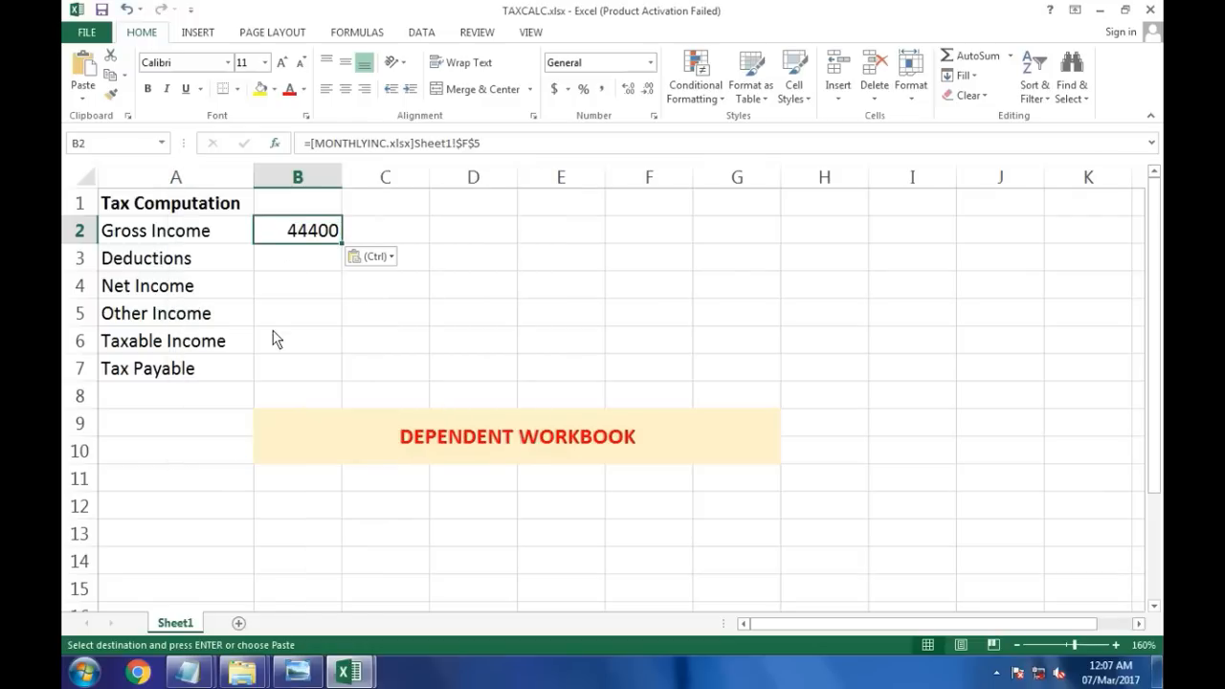
double_click(298, 237)
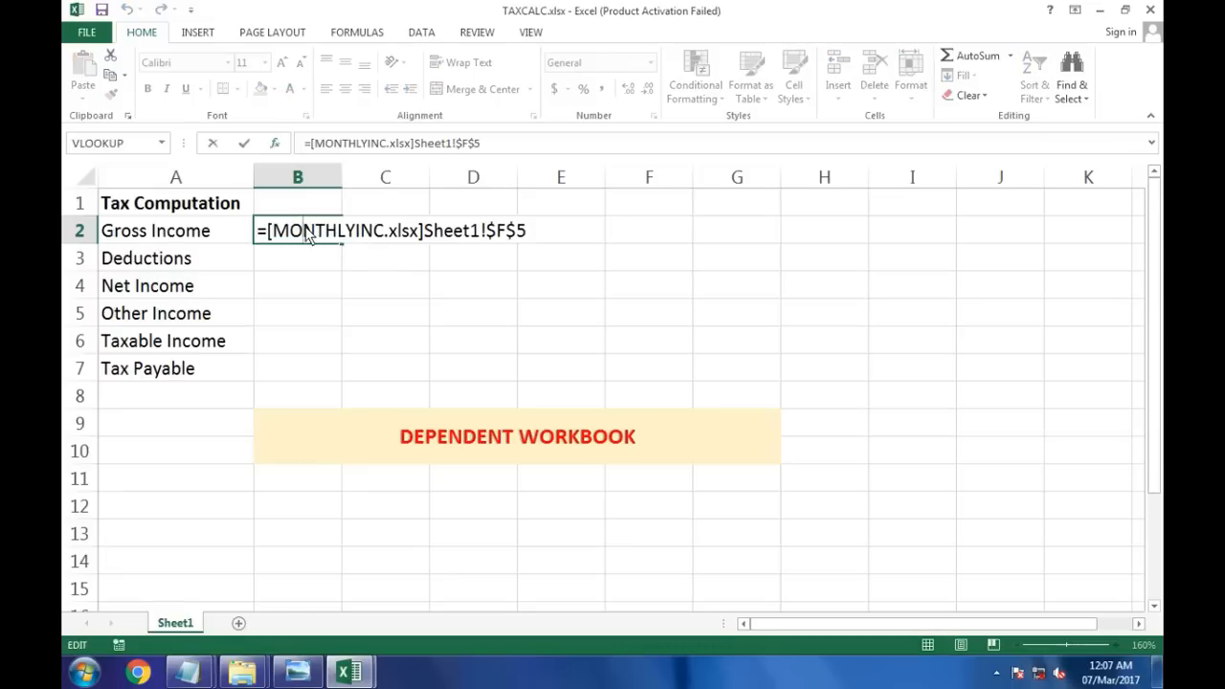
key("Return")
Step: Switch to the Notepad notes and go through each step for creating a worksheet link with Paste link
mouse_move(188, 673)
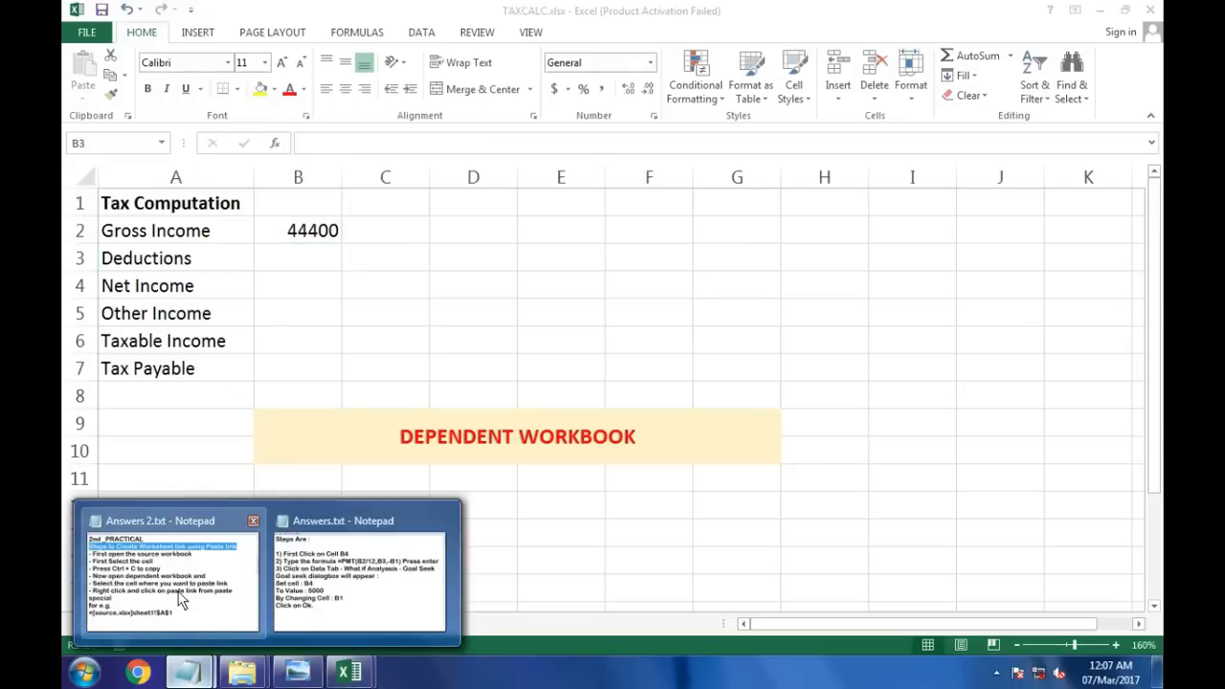
left_click(181, 606)
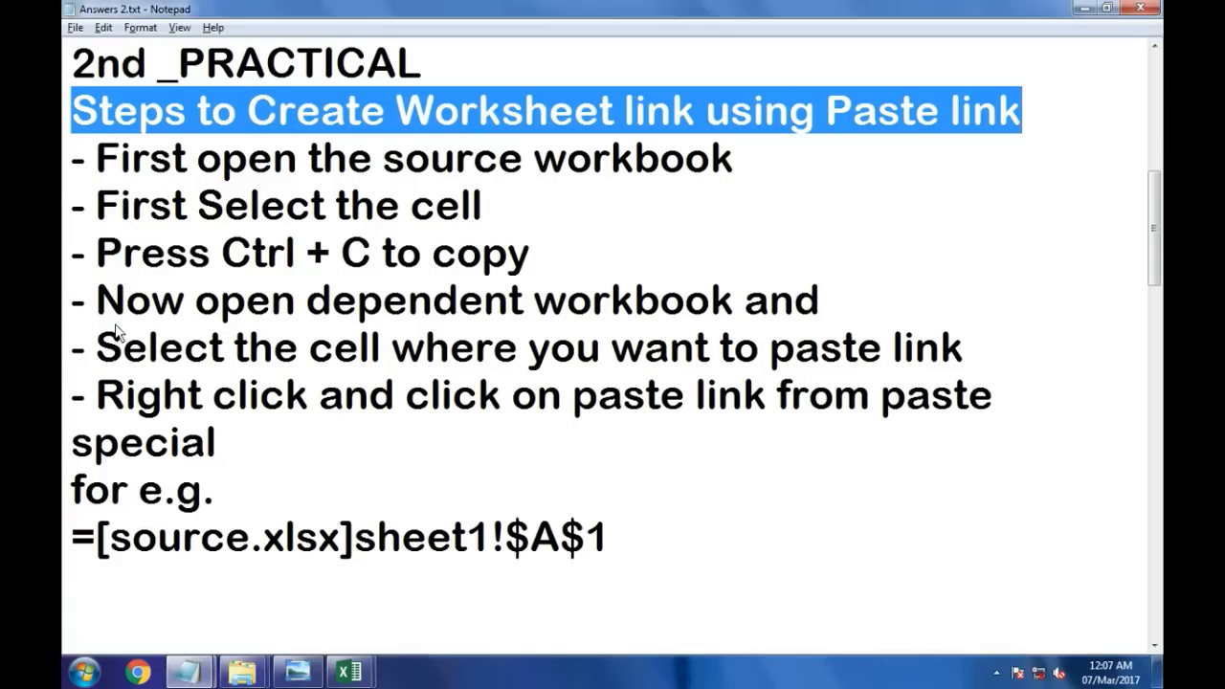
left_click(111, 161)
left_click_drag(111, 161, 757, 161)
left_click_drag(96, 211, 481, 211)
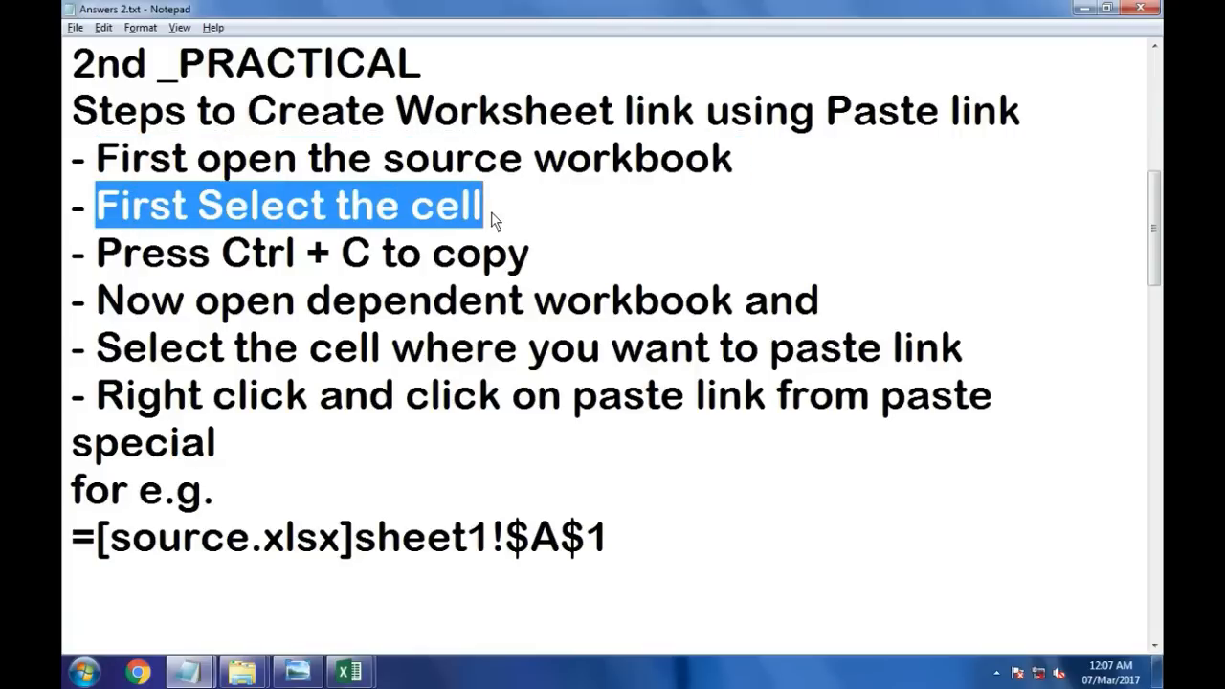
left_click(496, 216)
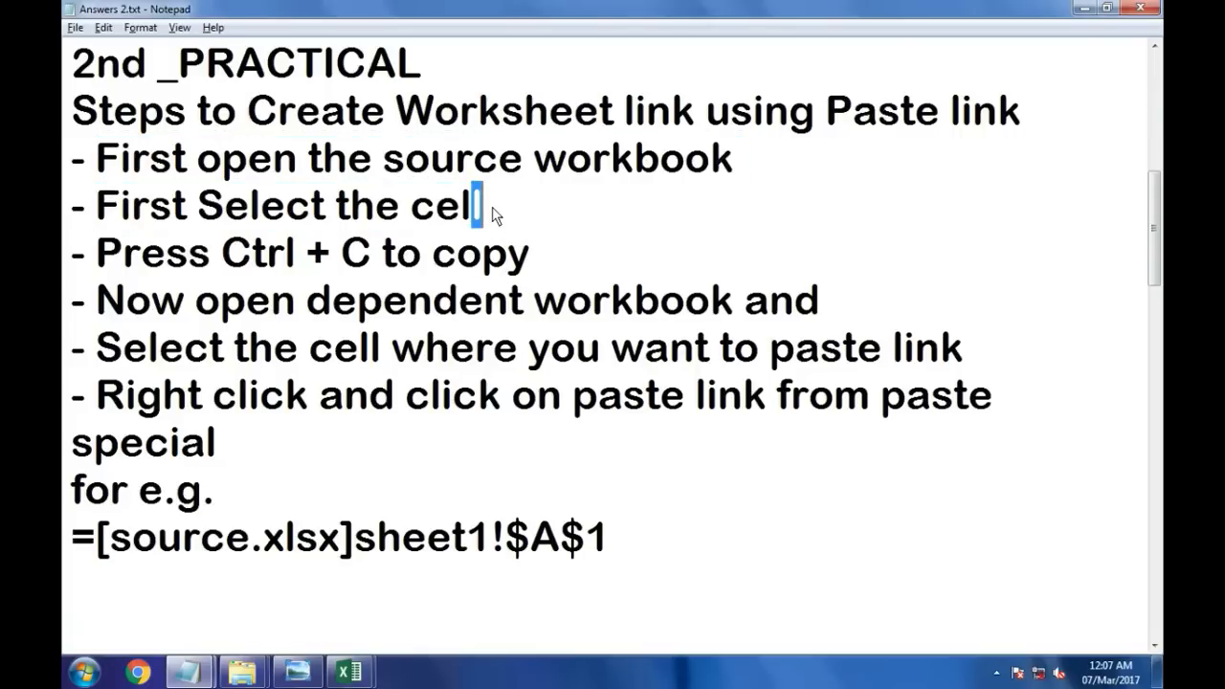
left_click_drag(95, 254, 499, 258)
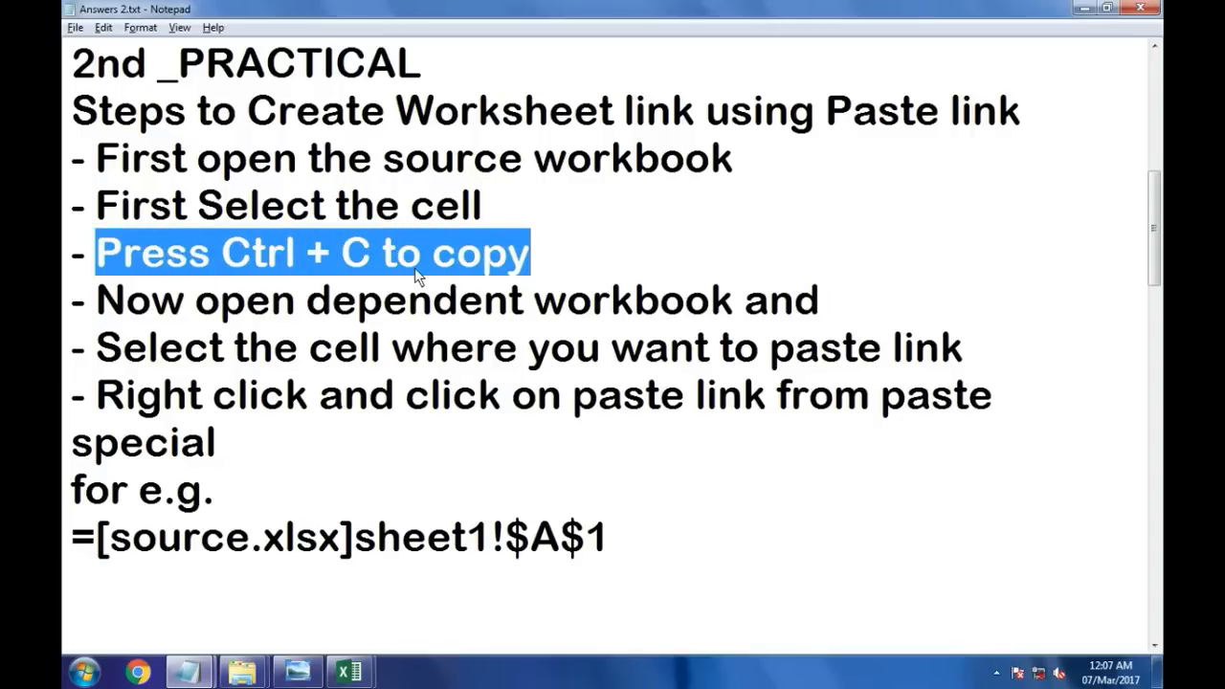
left_click_drag(96, 302, 802, 304)
left_click_drag(829, 311, 838, 312)
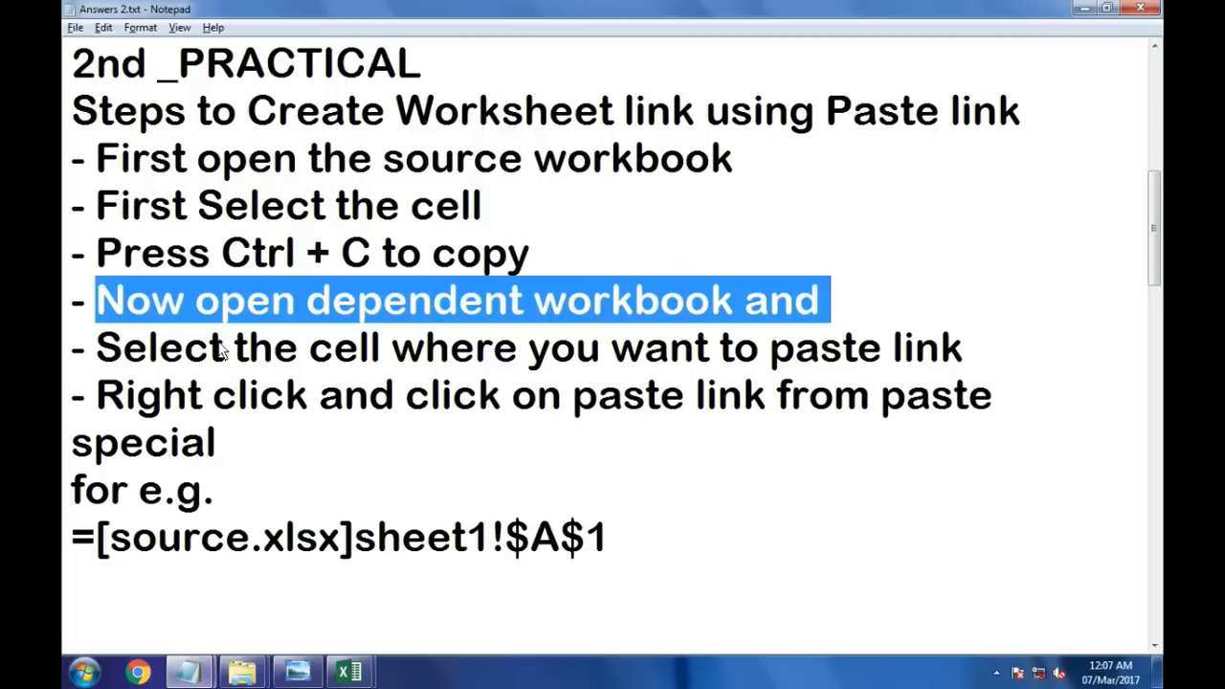
left_click_drag(100, 351, 964, 360)
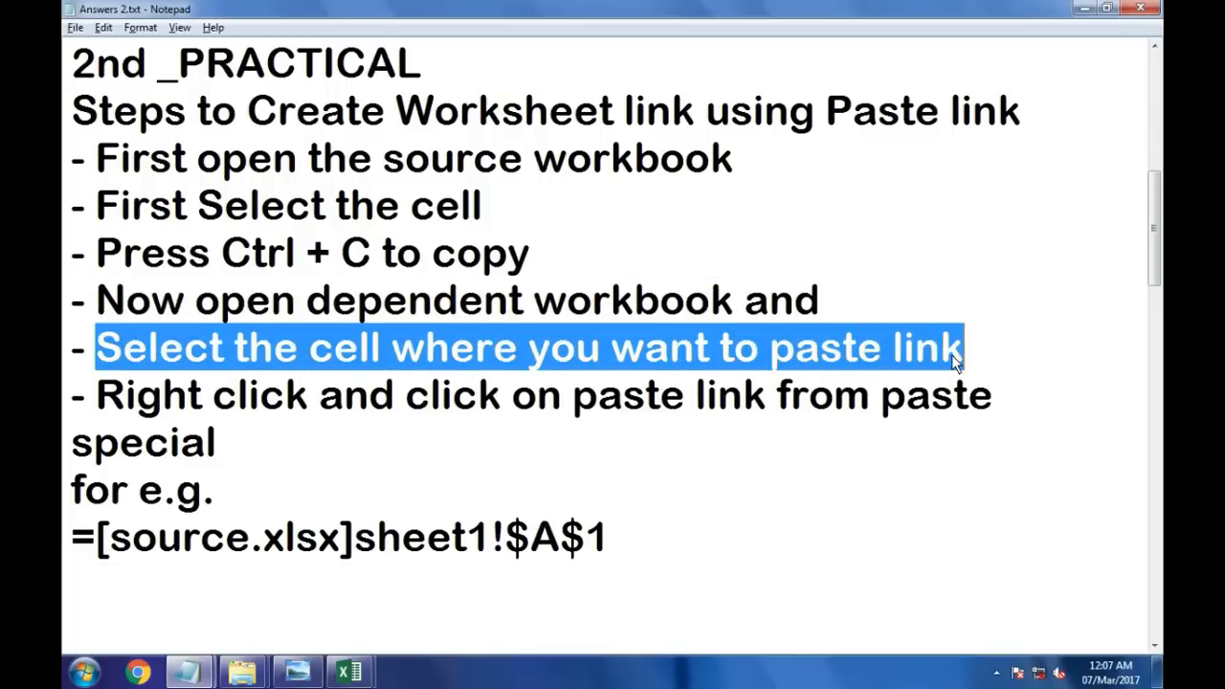
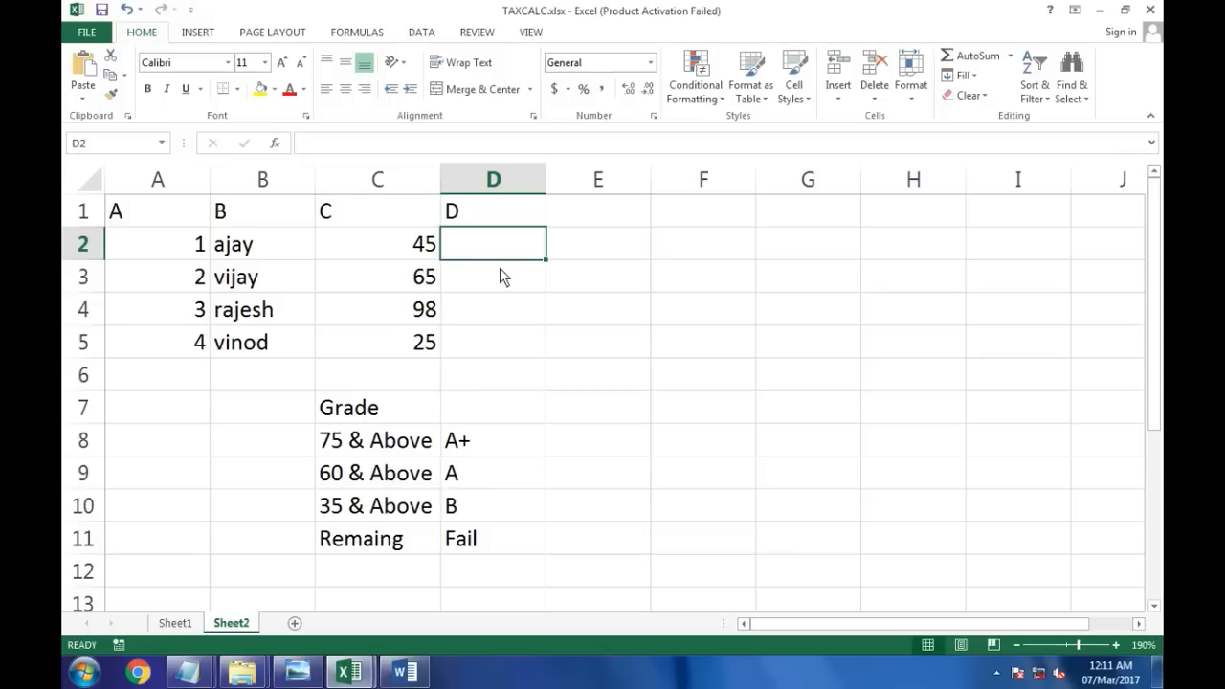
Step: Begin a nested IF formula in D2 that returns "A+" when C2 is 75 or more, opening a second IF
type("=IF")
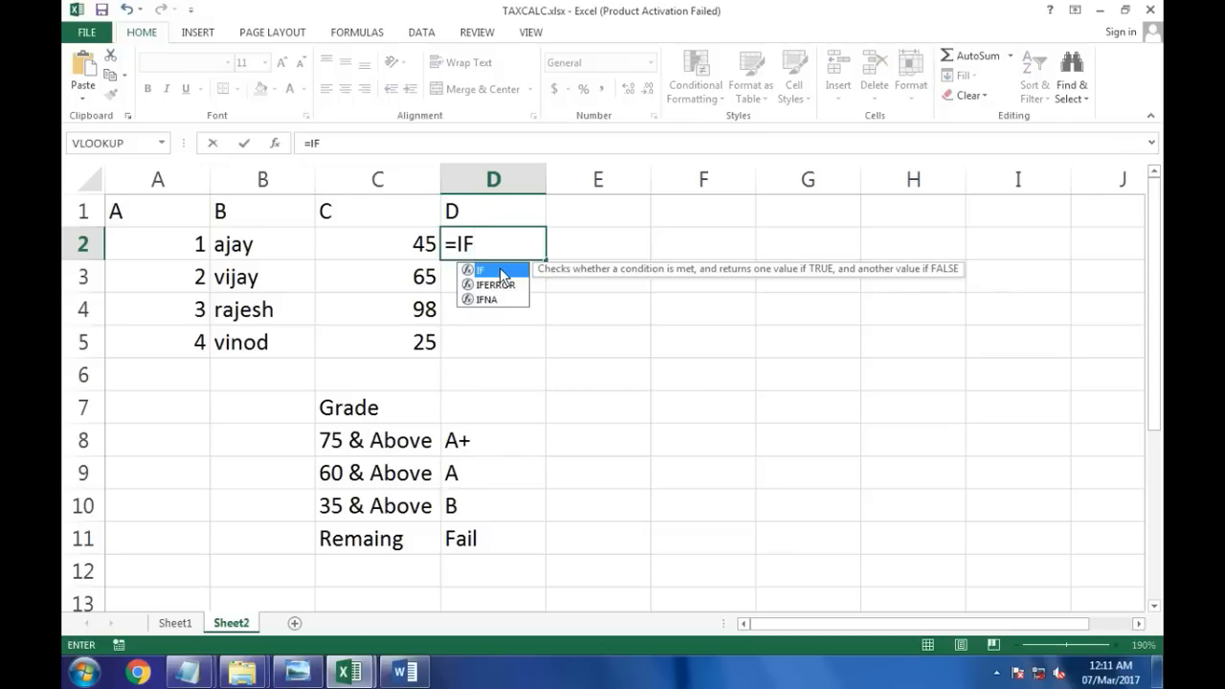
double_click(500, 270)
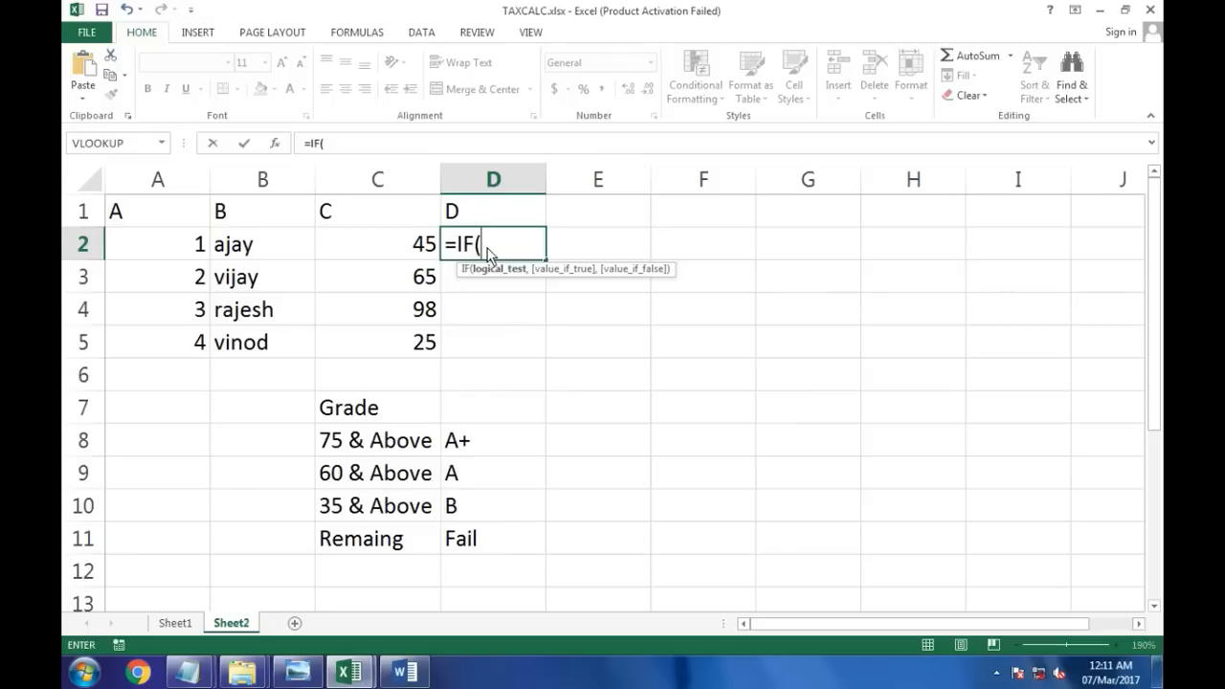
left_click(395, 247)
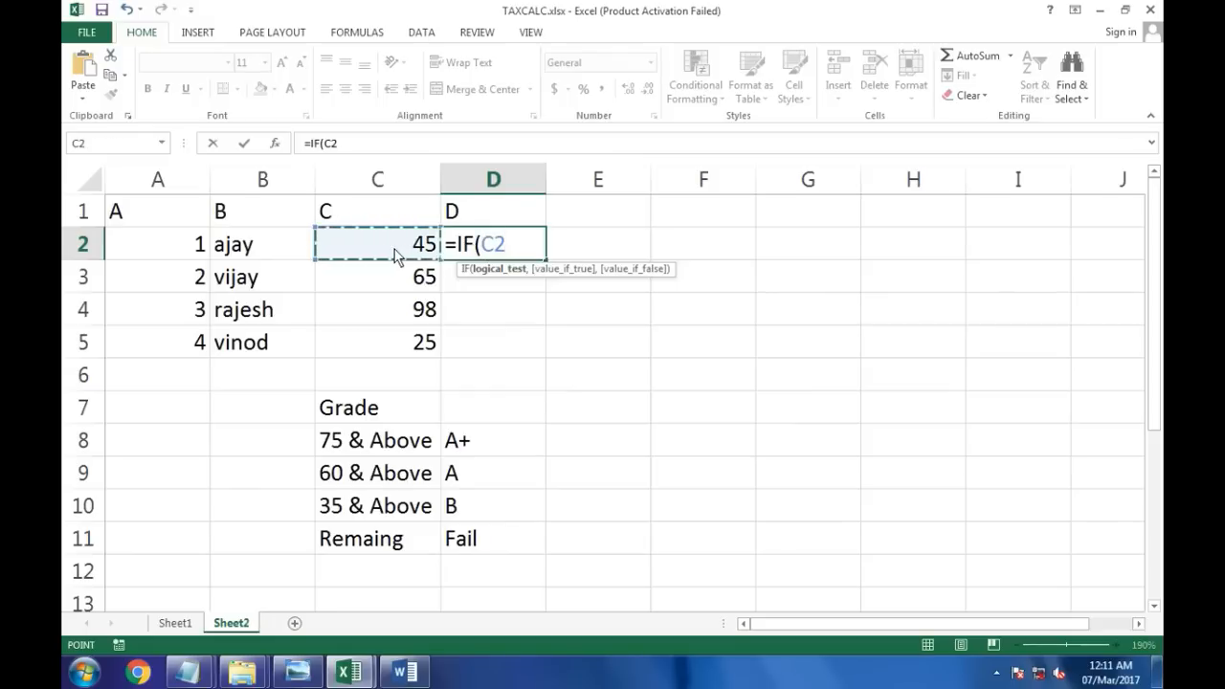
type(">=")
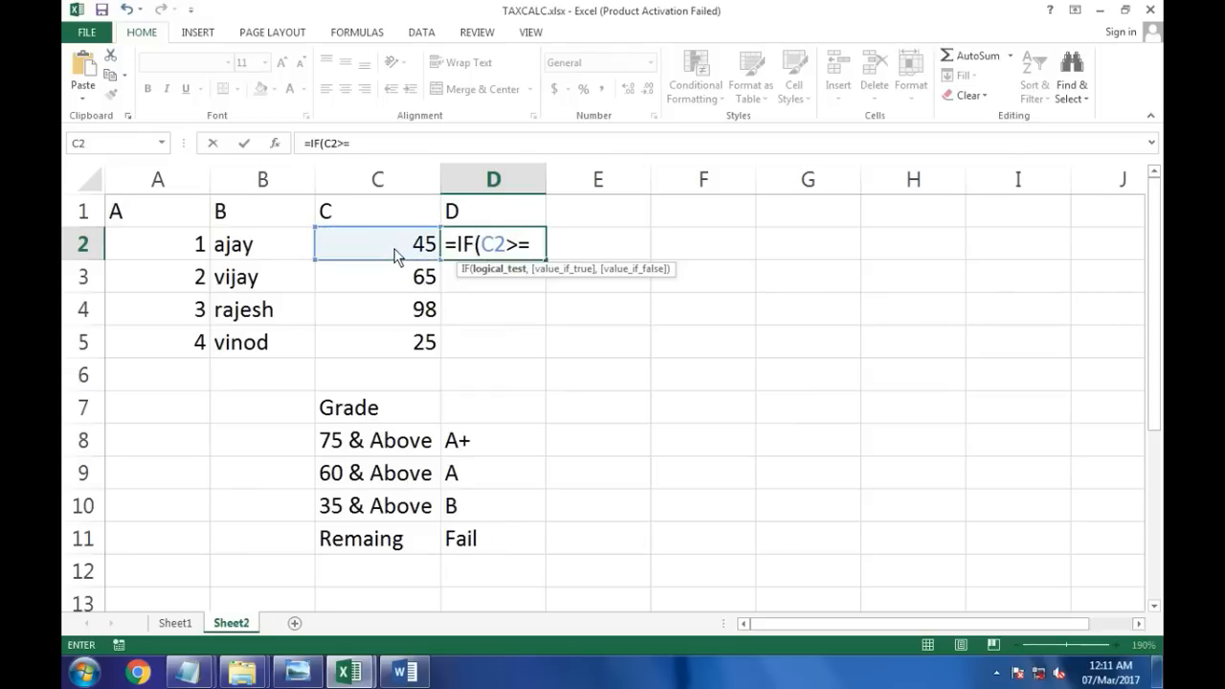
type("75,")
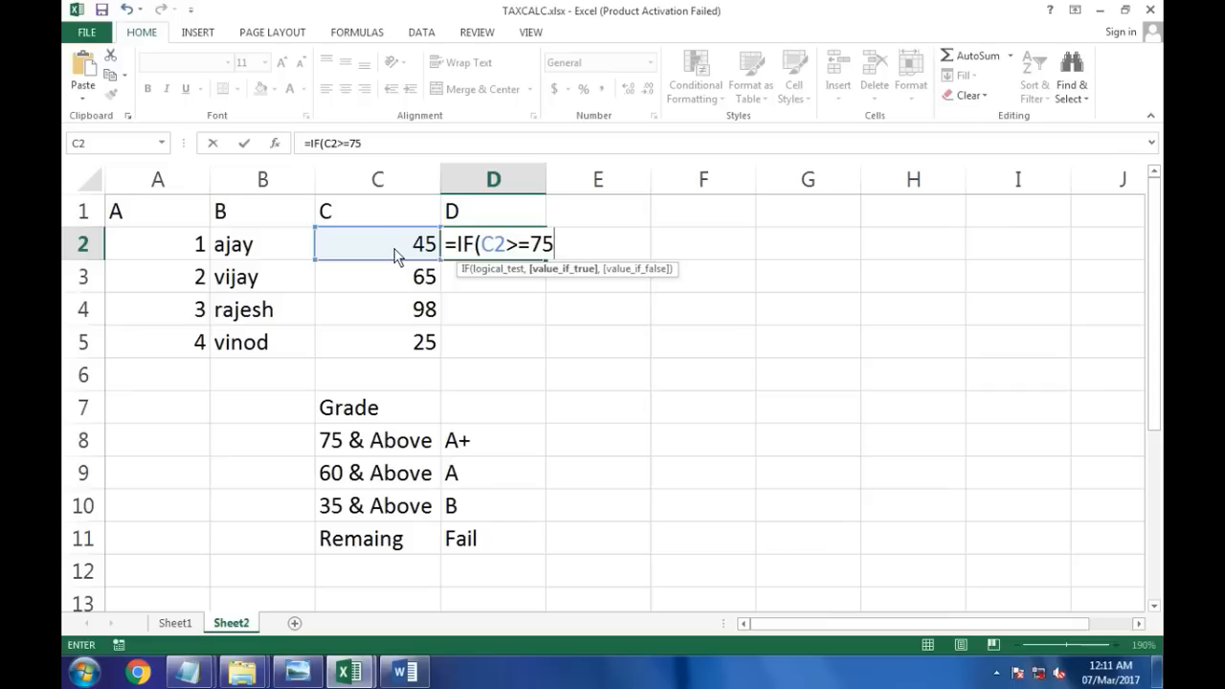
type("\"A+\",IF(")
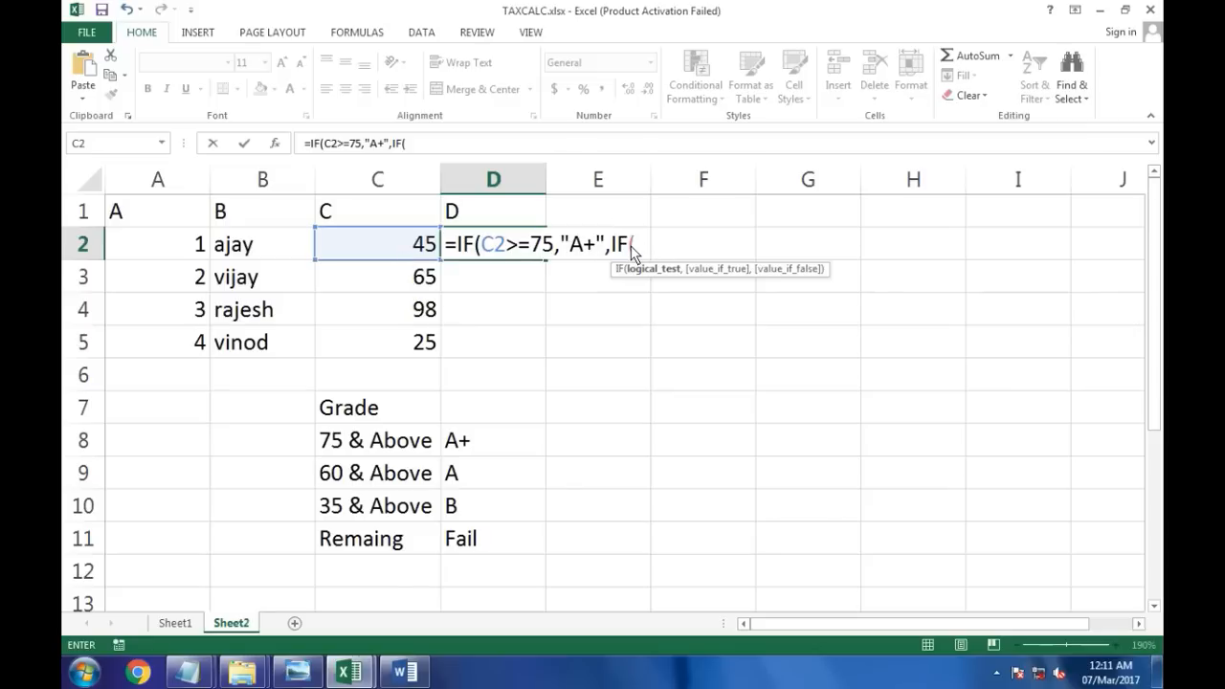
Step: Add the second condition returning "A" when C2 is 60 or more, then open a third IF
left_click(408, 253)
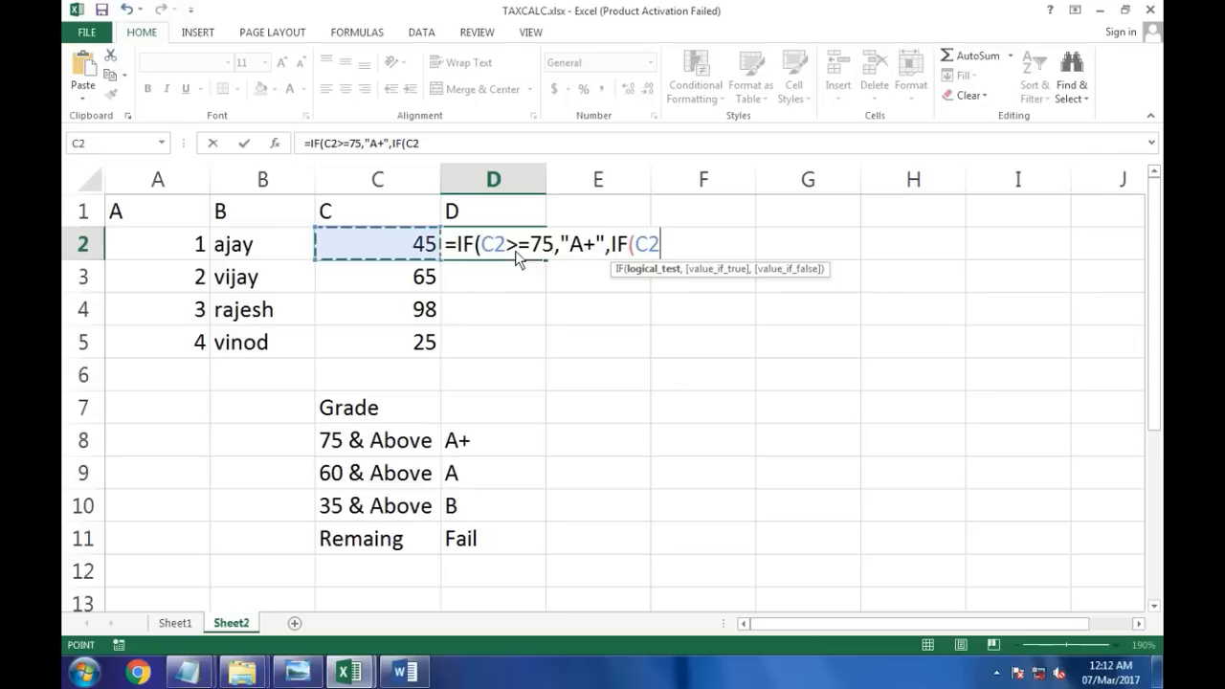
type(">=")
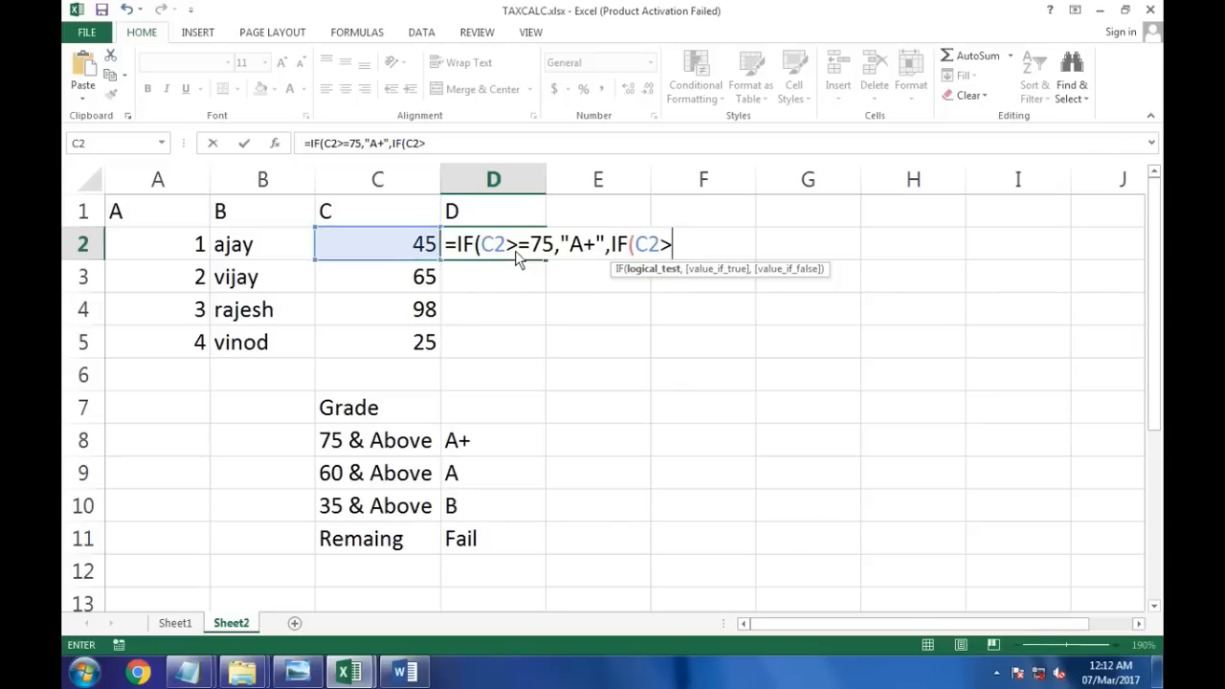
type("60,")
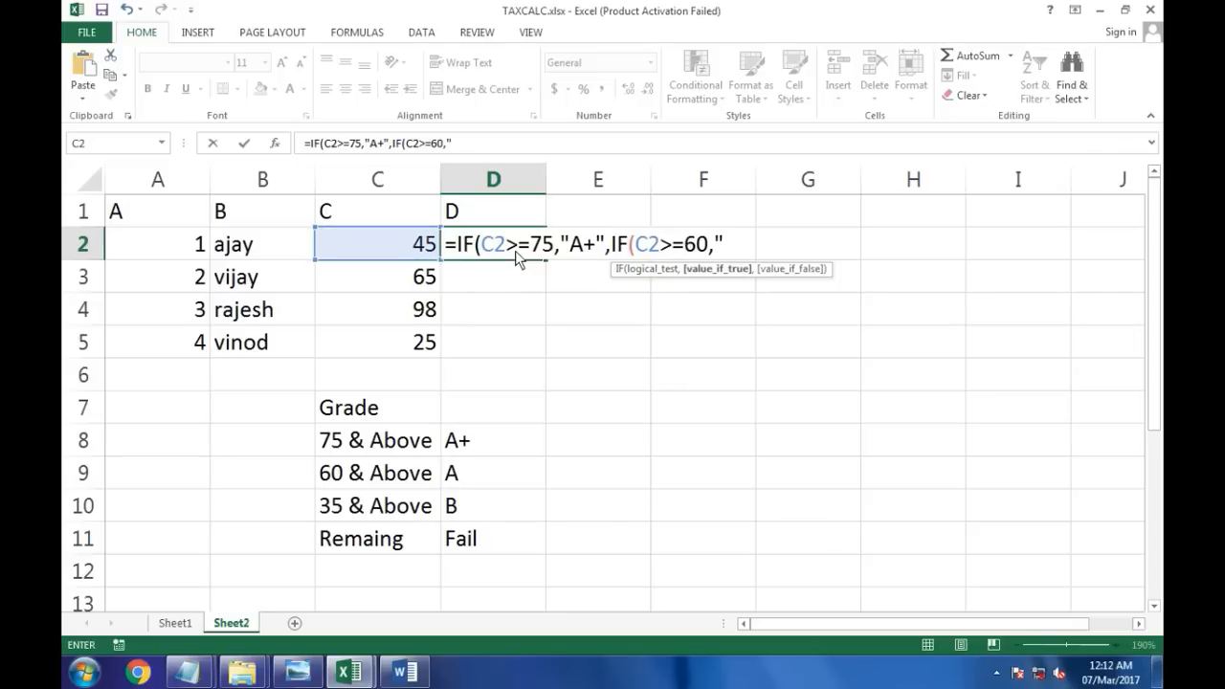
type("\"A\",")
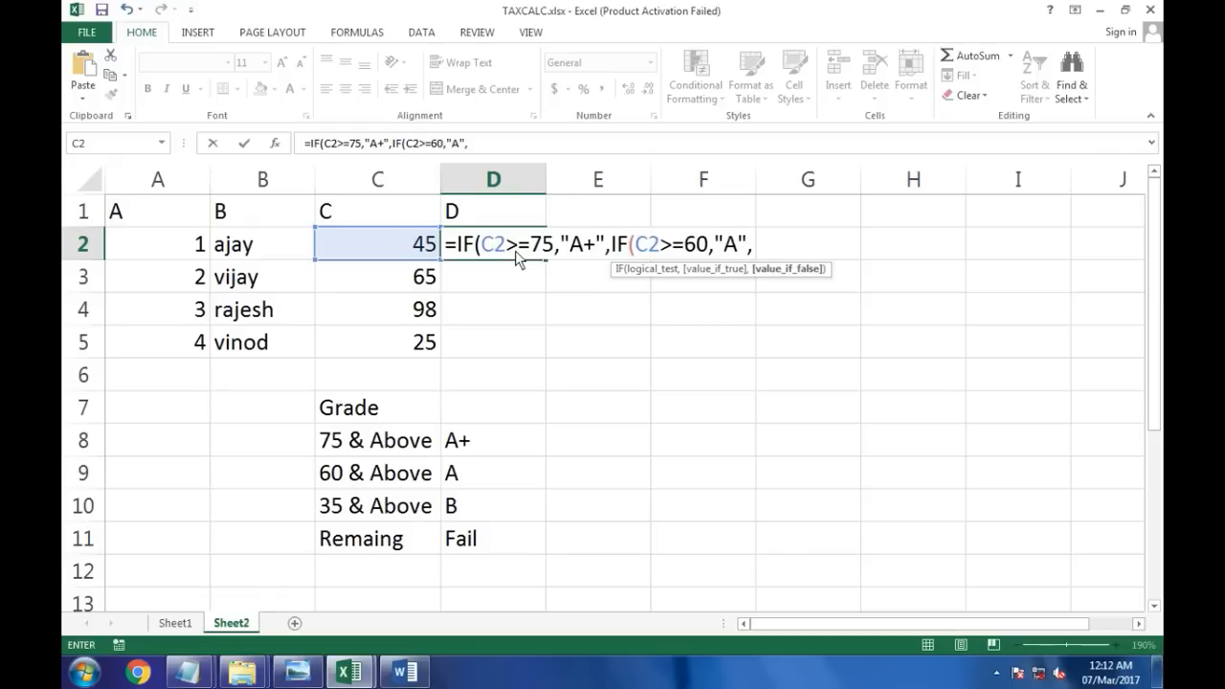
type("IF(")
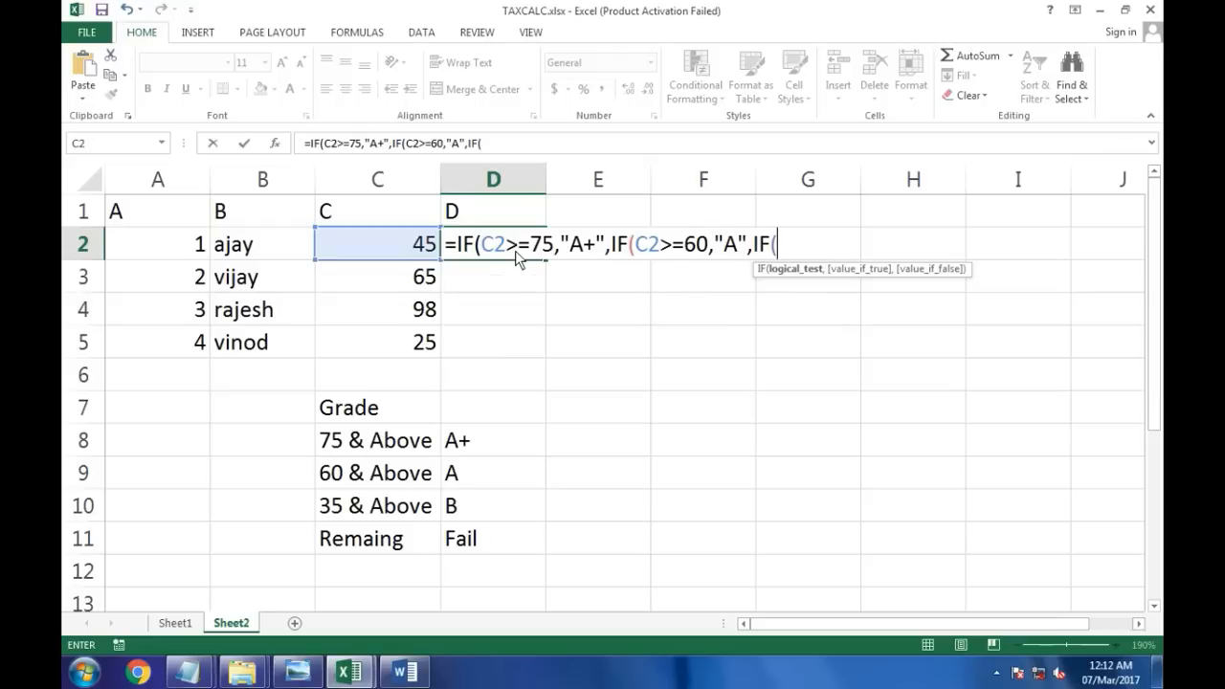
Step: Complete the formula with C2>=35 returning "B" and otherwise "FAIL", accepting the bracket correction
left_click(362, 251)
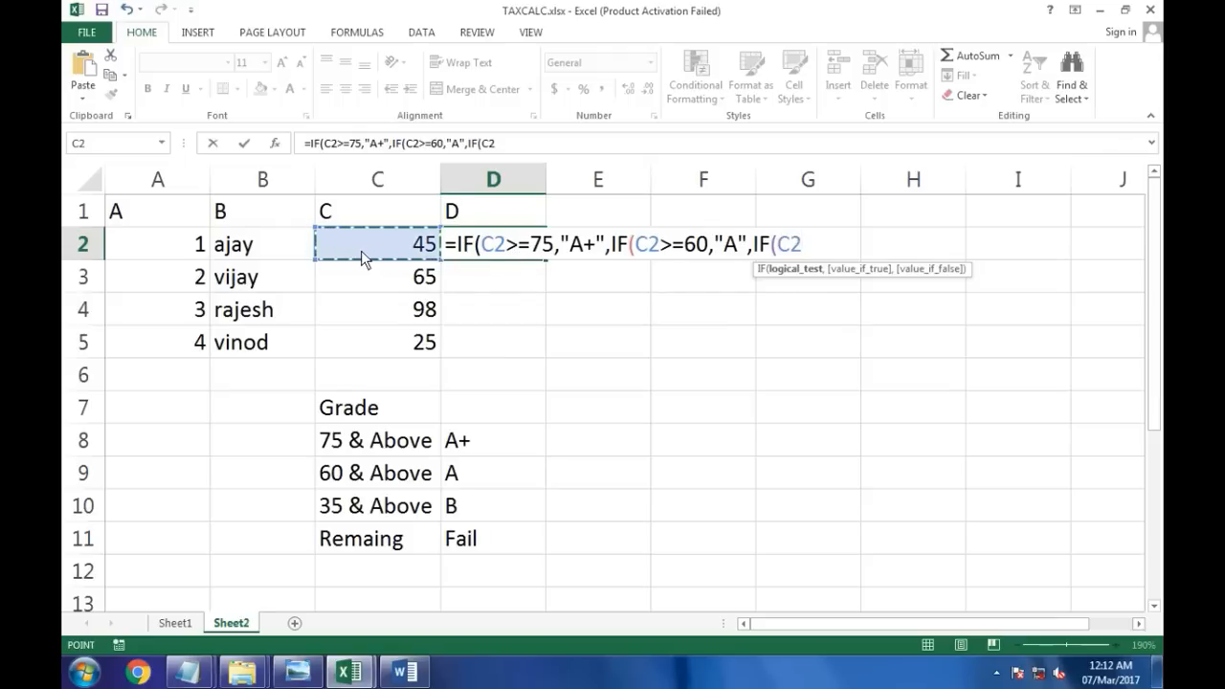
type(">=3")
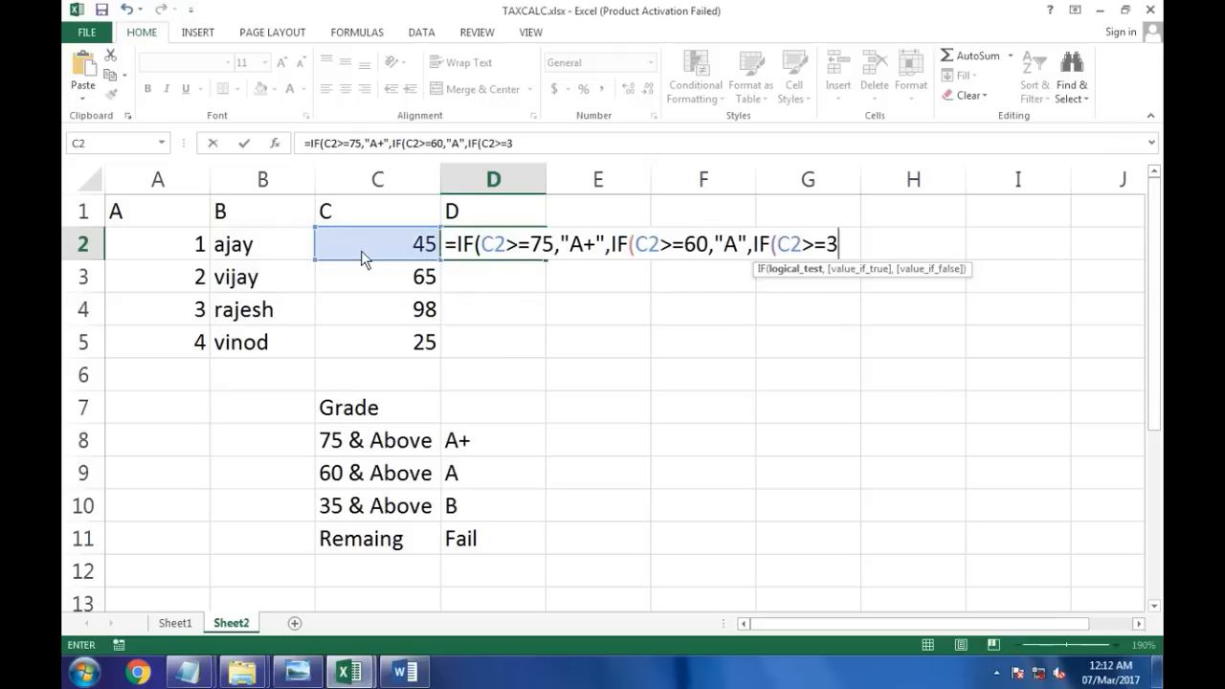
type("5,\"C")
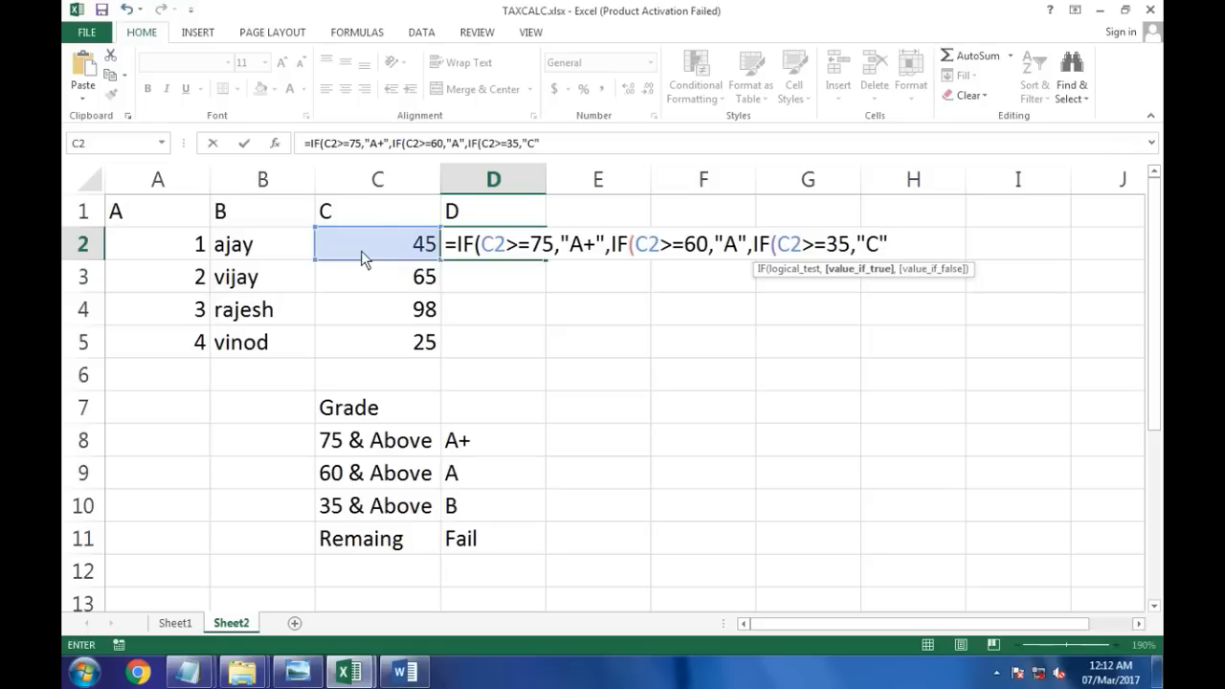
type("\"")
key("BackSpace")
key("BackSpace")
type("B\",")
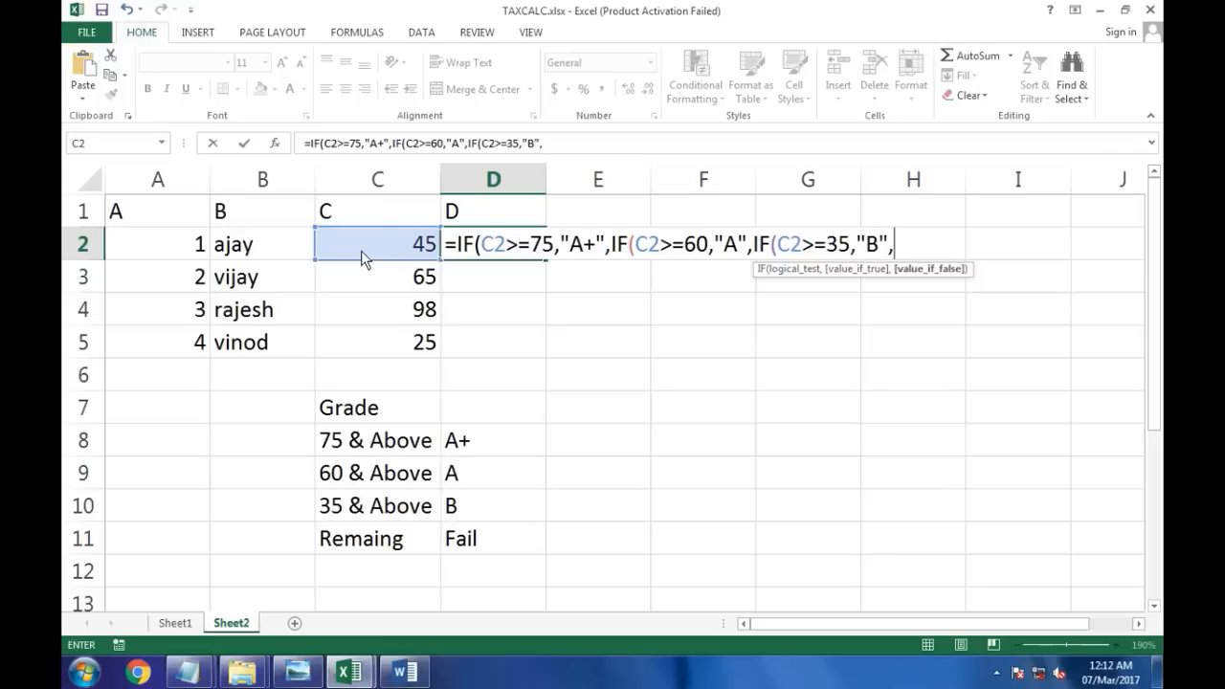
type("\"FAIL\"")
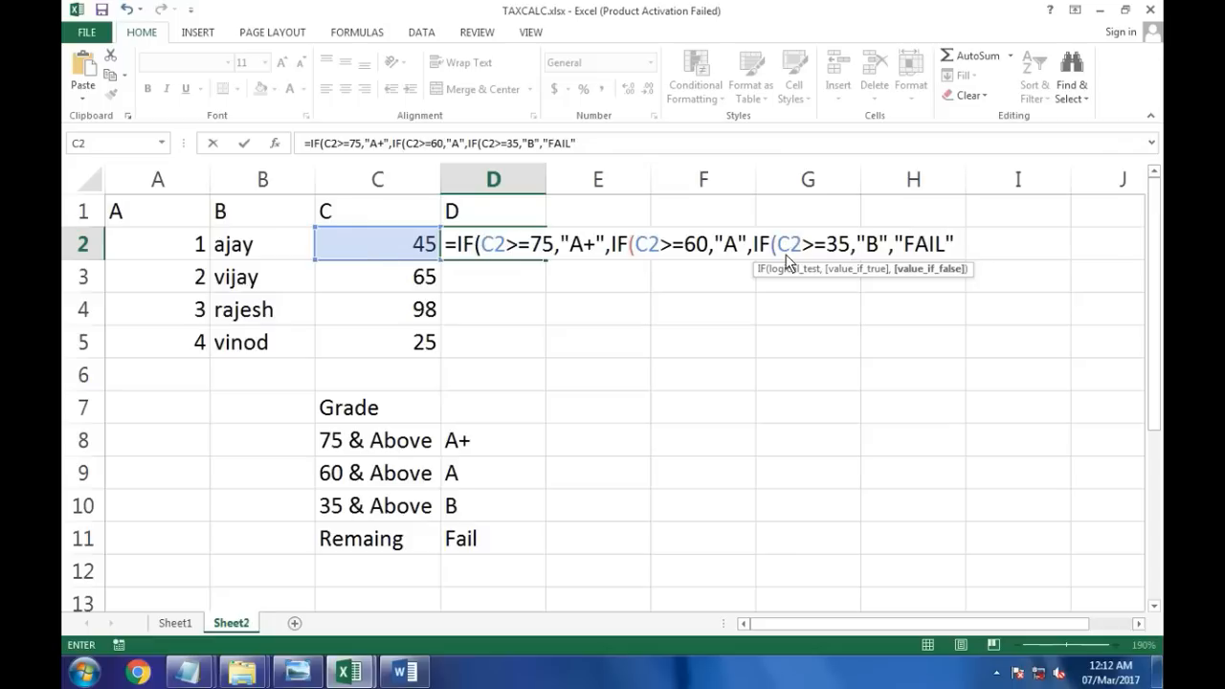
key("Return")
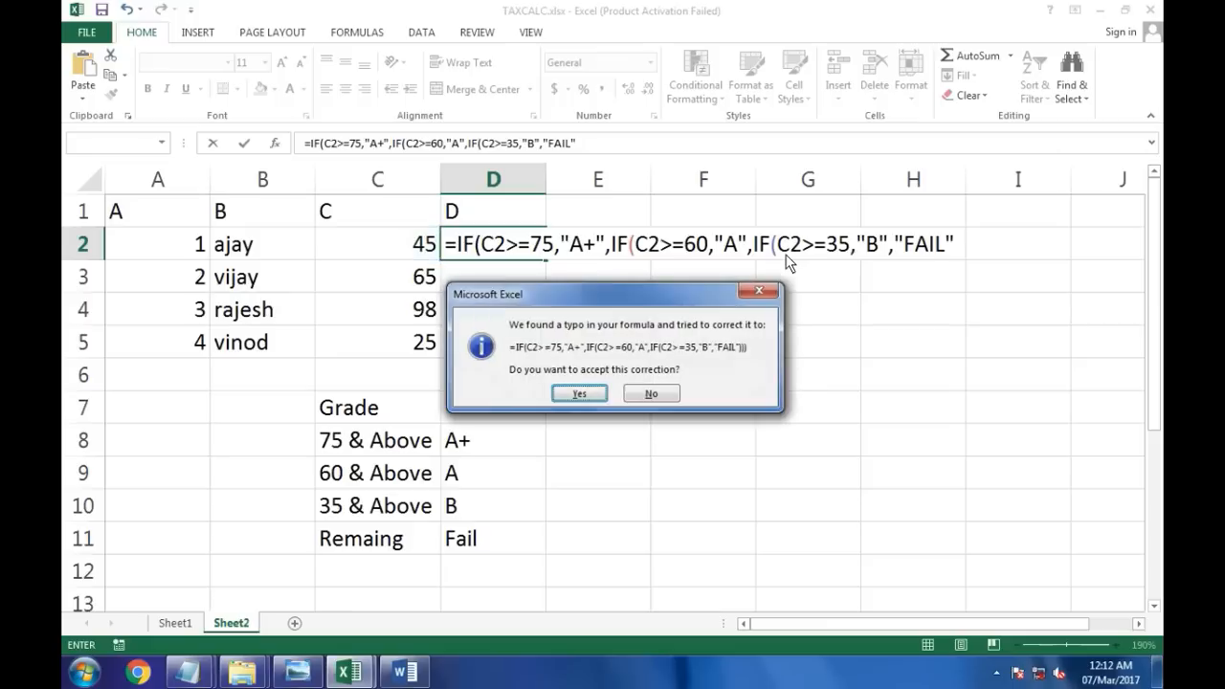
left_click(579, 393)
Step: Fill the grade formula from D2 down to D5 and review the copied formulas
left_click(508, 248)
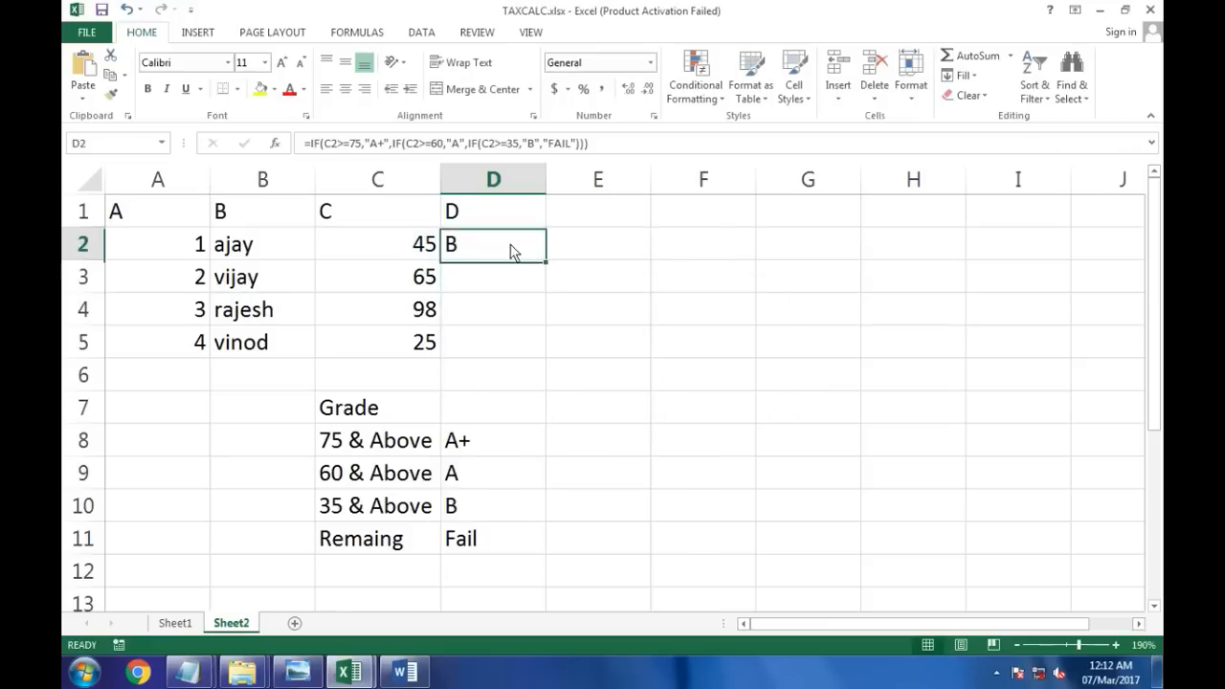
left_click_drag(547, 260, 537, 361)
double_click(526, 245)
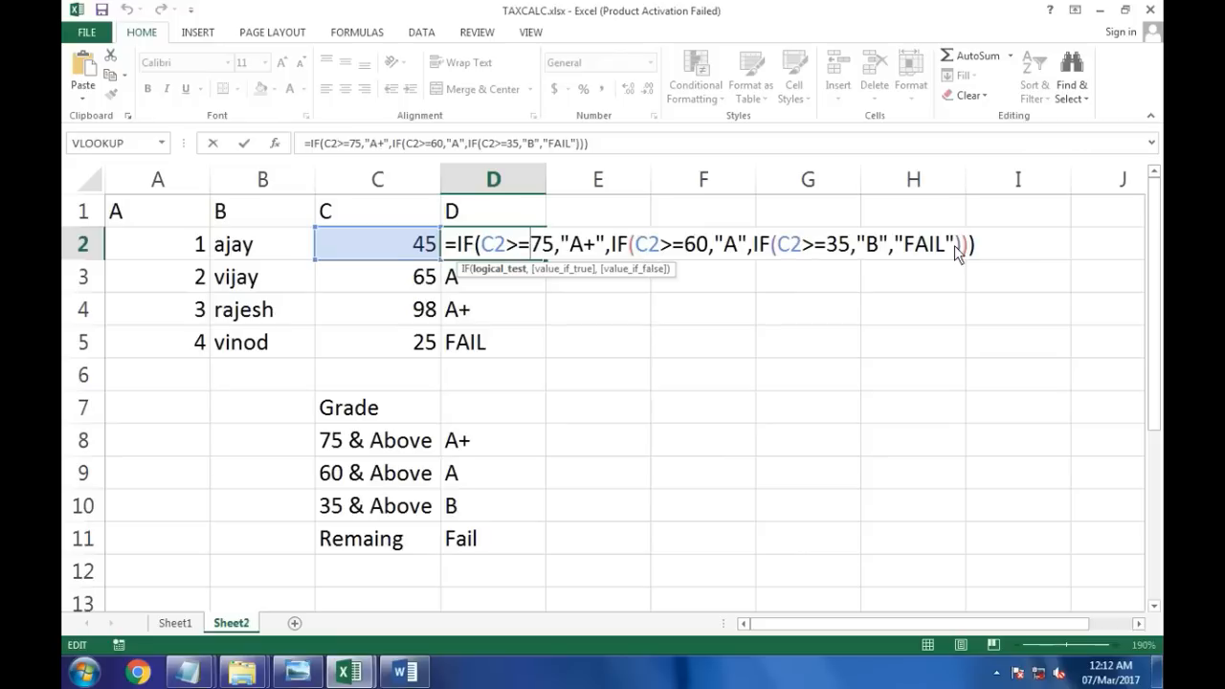
key("Return")
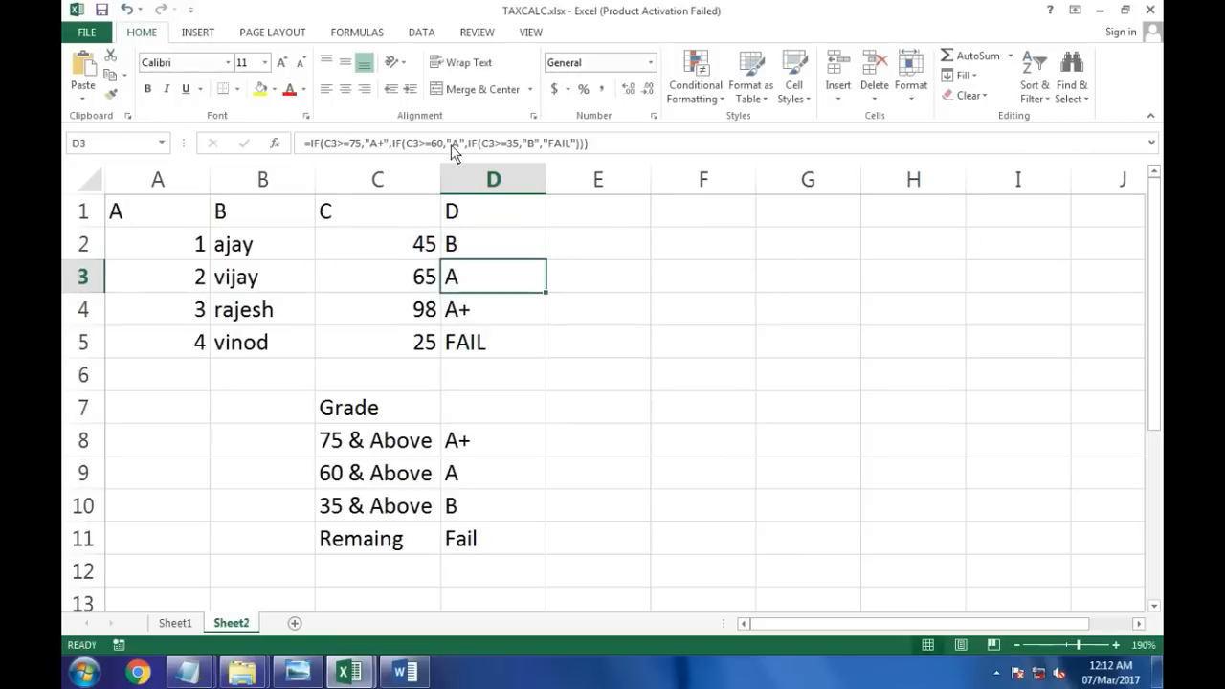
left_click_drag(495, 258, 479, 349)
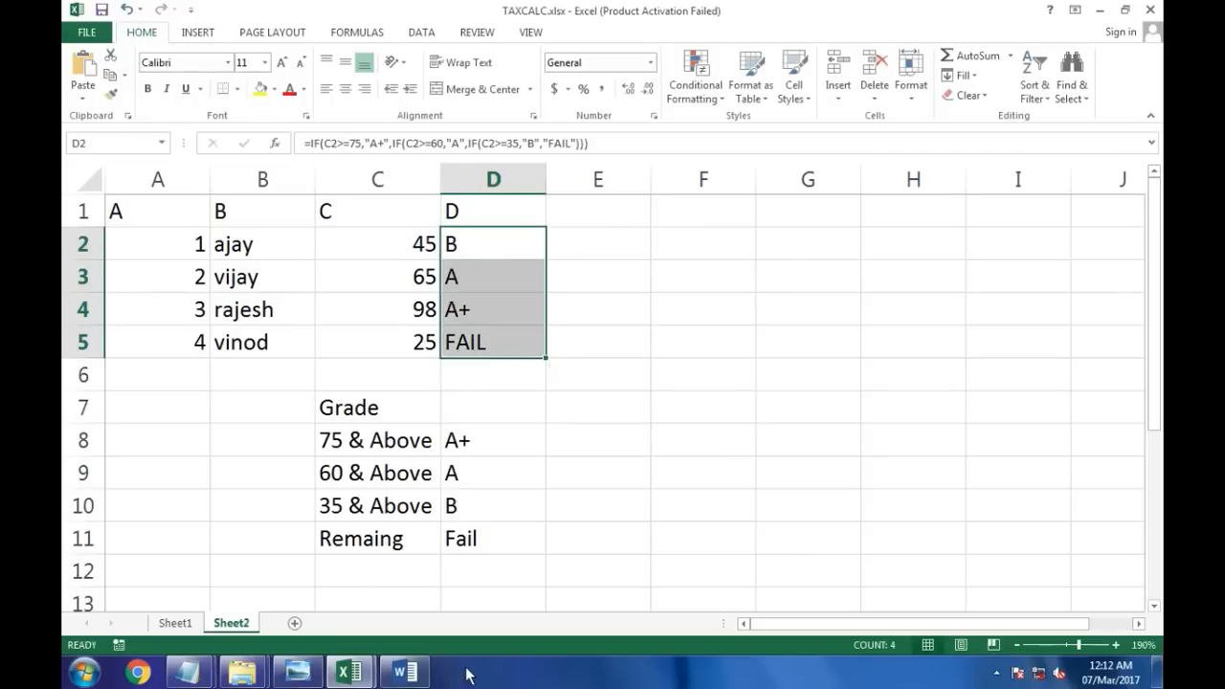
Step: In the Answers 2 Notepad notes, add a "Press Enter" line and the closing ))) to the IF formula
mouse_move(201, 670)
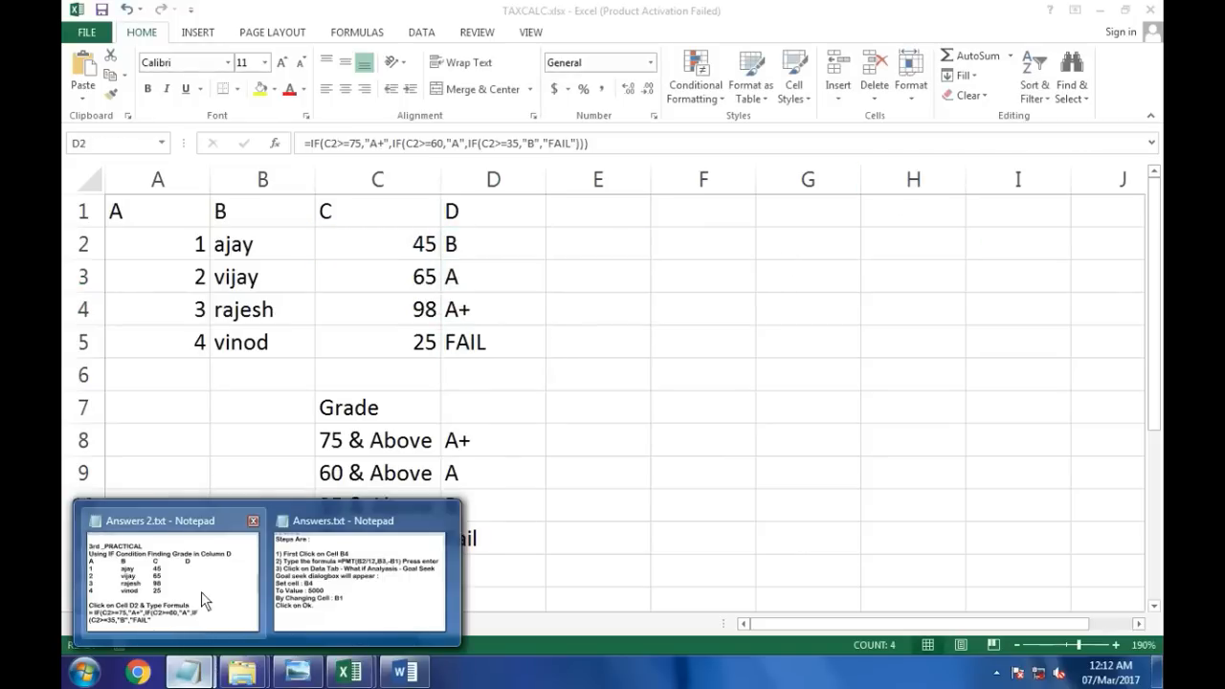
left_click(201, 591)
left_click_drag(233, 489, 521, 494)
left_click(720, 492)
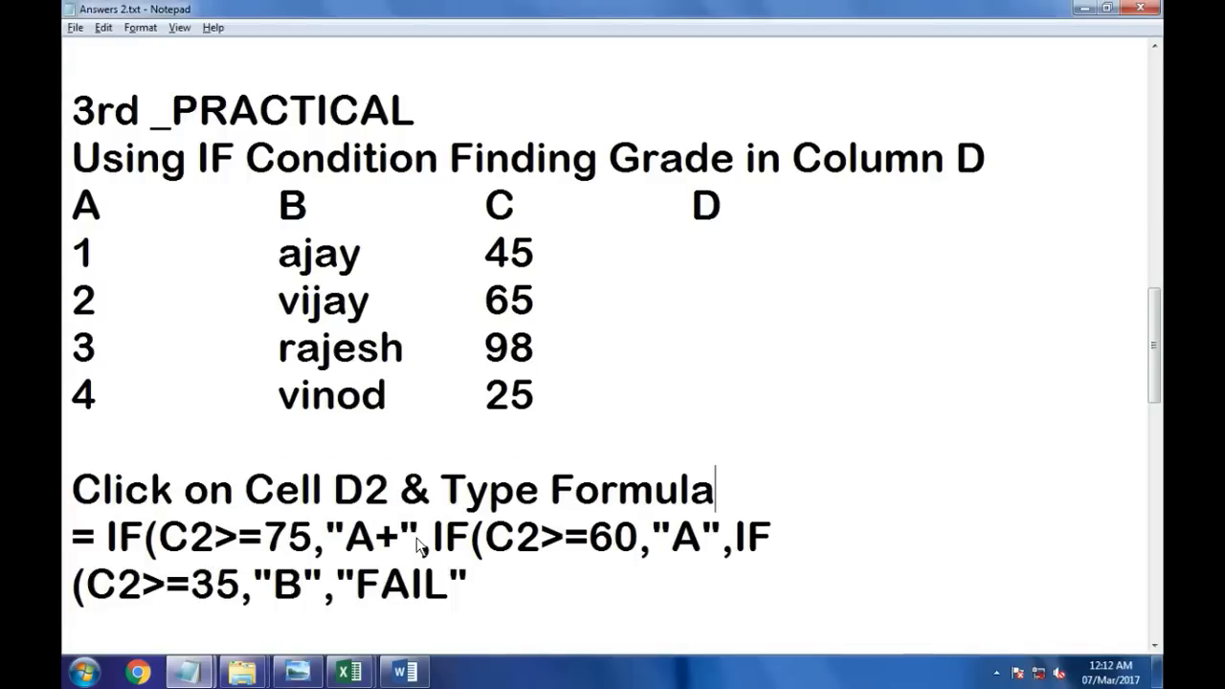
scroll(490, 475, "down", 1)
left_click(494, 442)
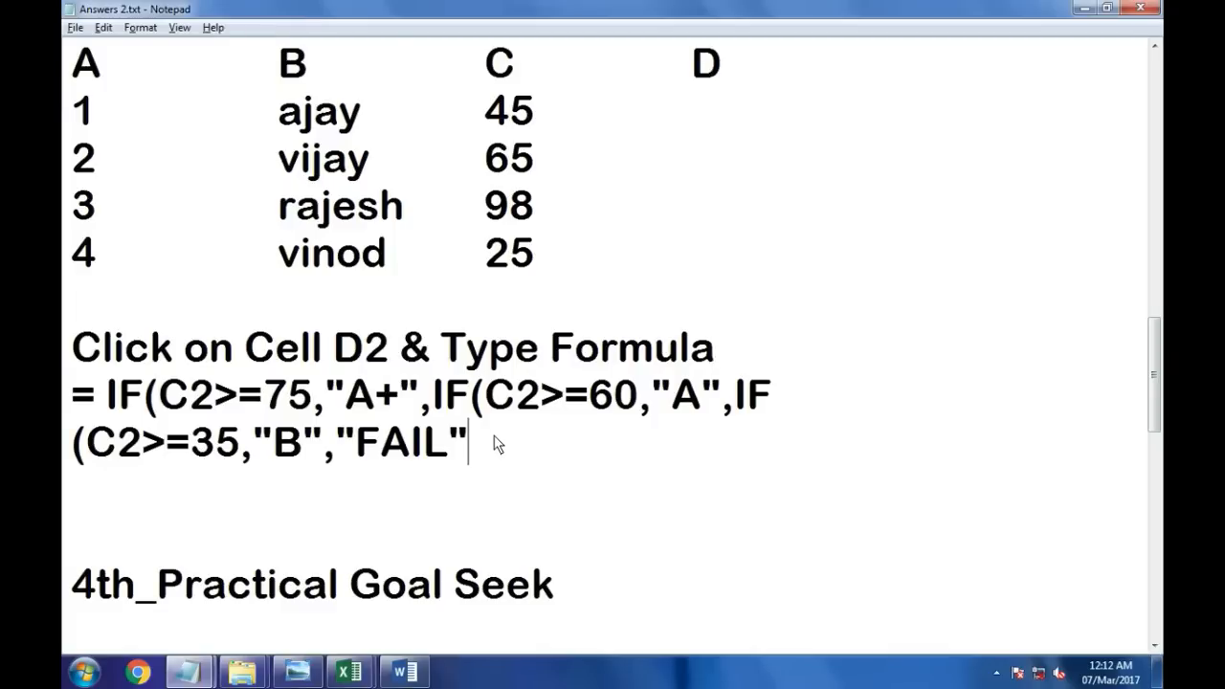
key("Return")
type("pRE")
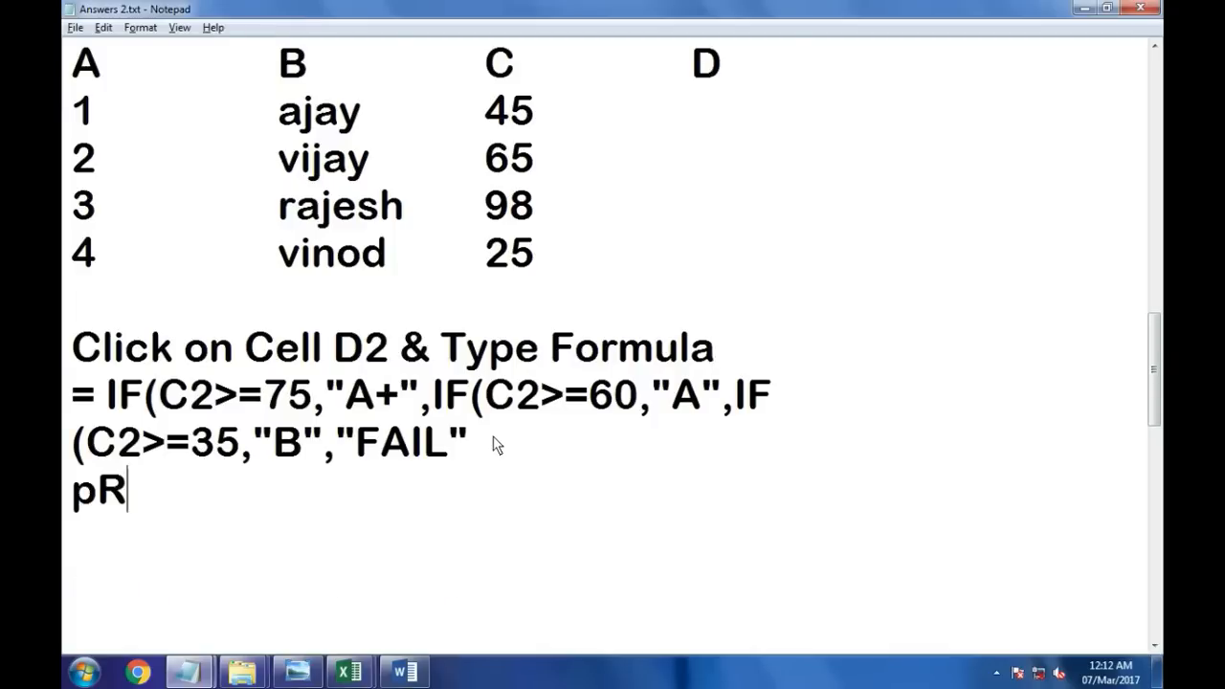
key("BackSpace")
key("BackSpace")
key("BackSpace")
type("P")
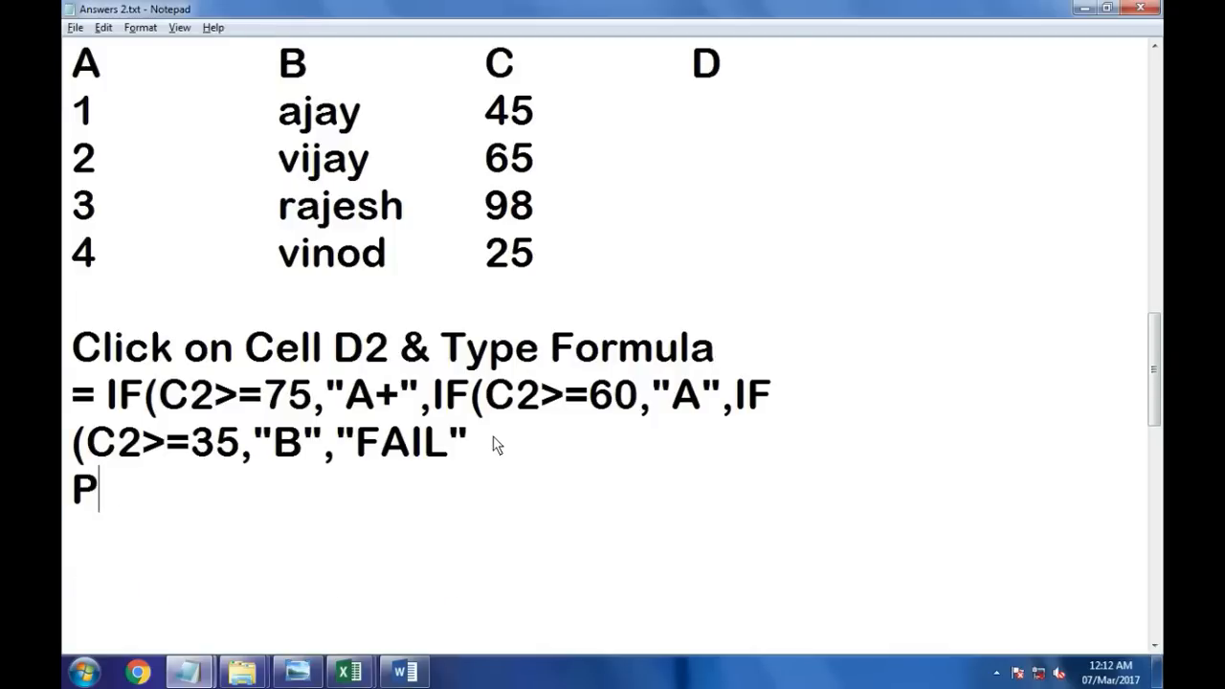
type("ress Enter")
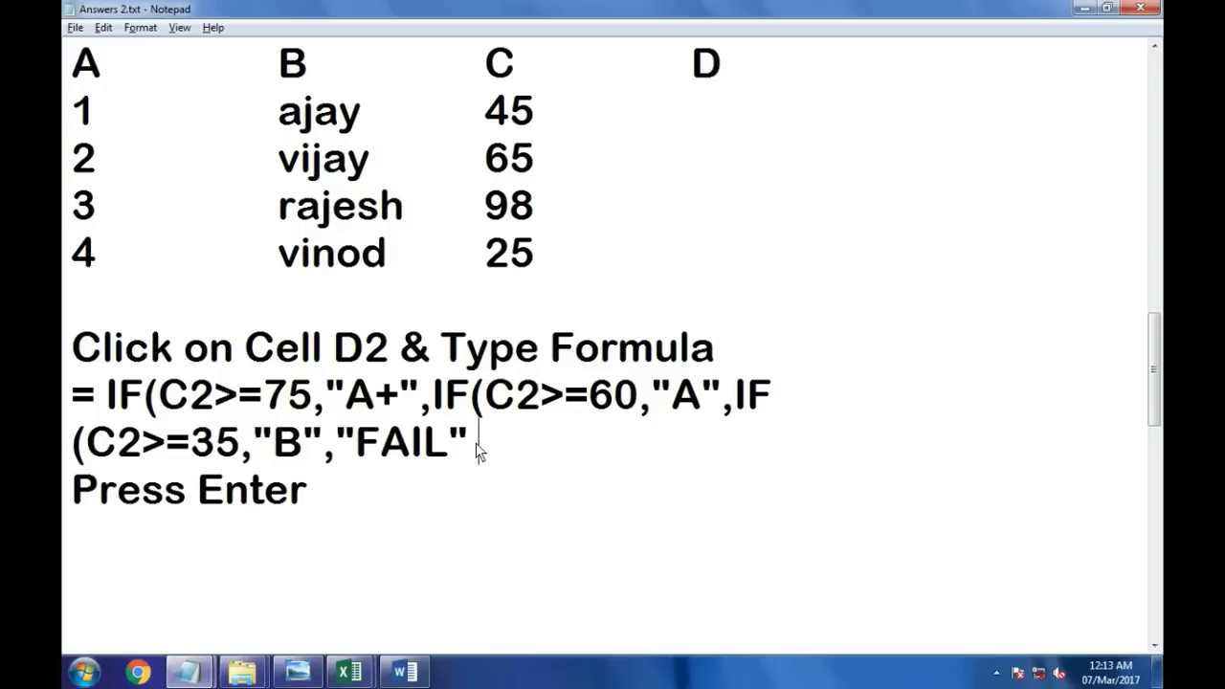
type(")))")
Step: Add a new line reading "Drag to fill D2 To D5" below Press Enter in the notes
left_click(377, 489)
key("Return")
type("Drage")
key("BackSpace")
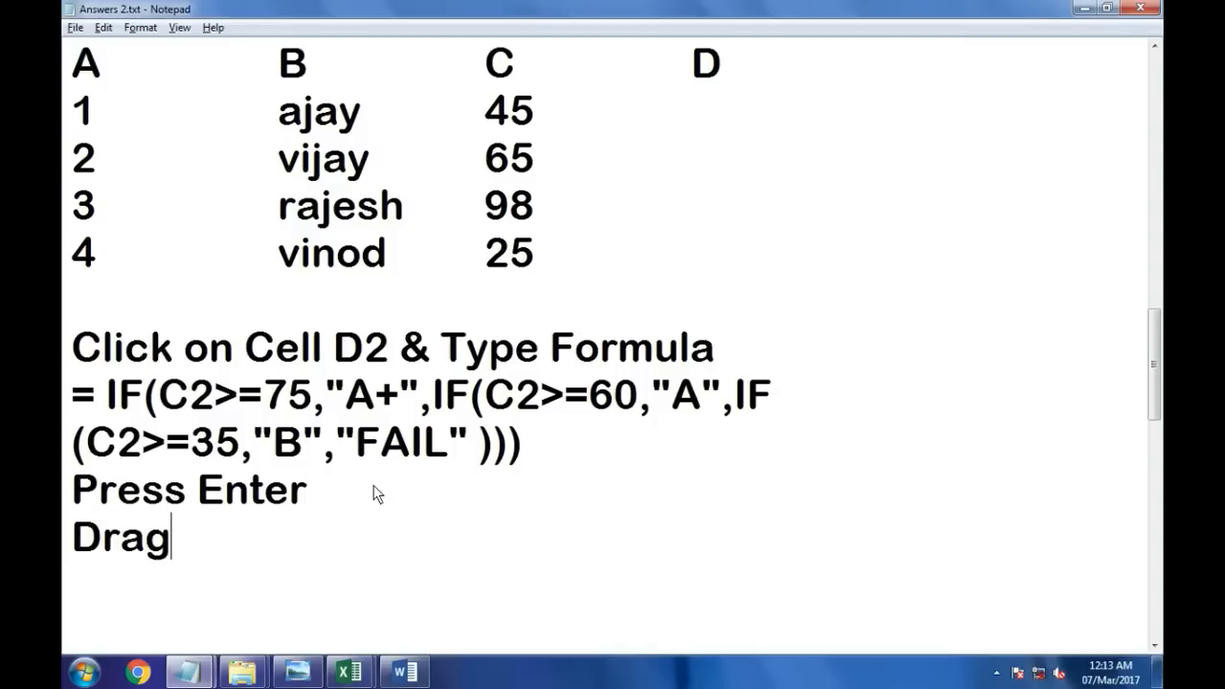
type("to fill ")
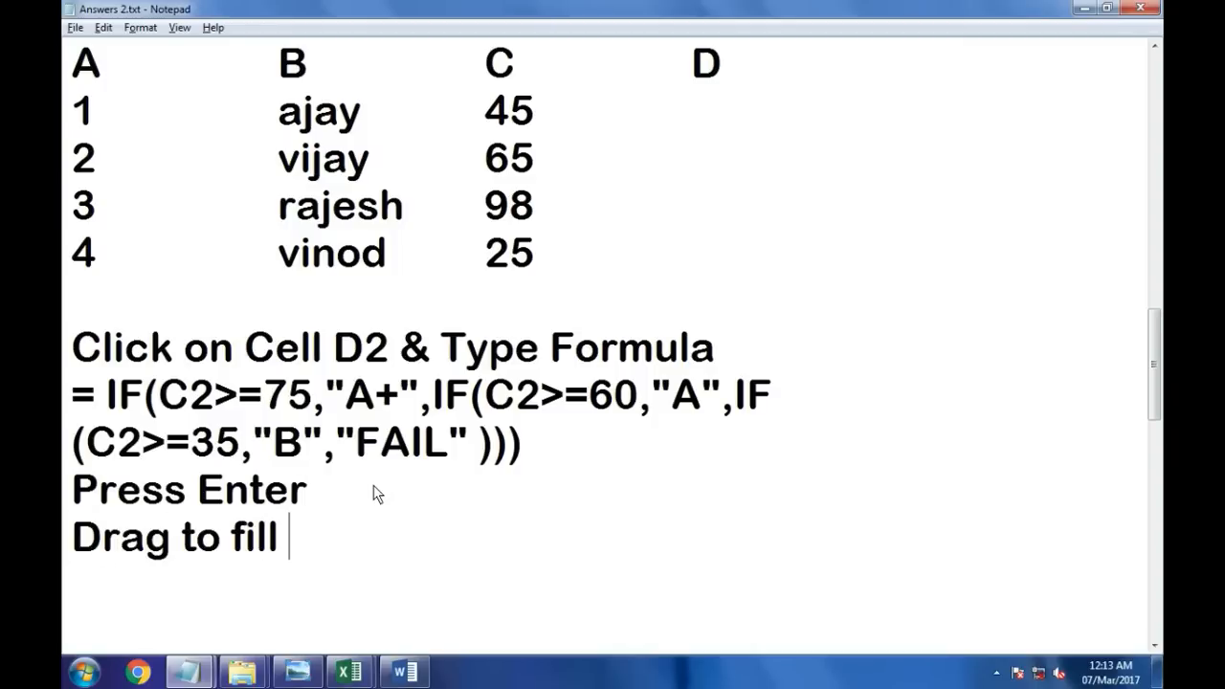
type("D2")
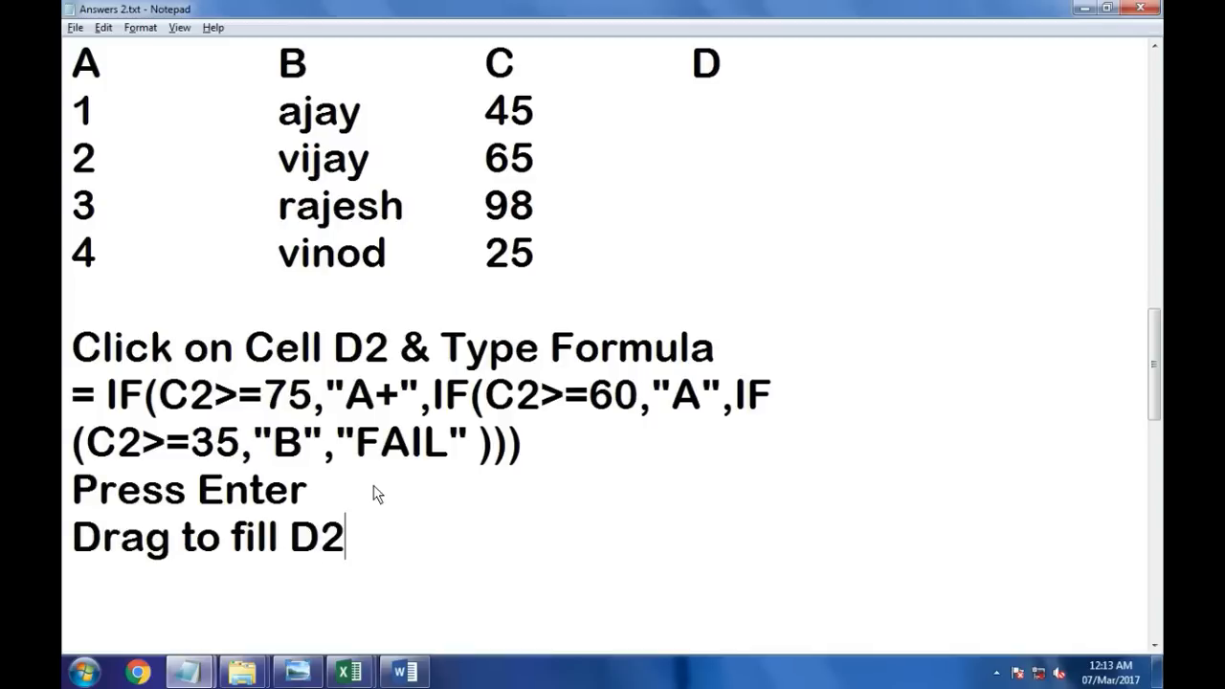
type(" -")
key("BackSpace")
type("To D5")
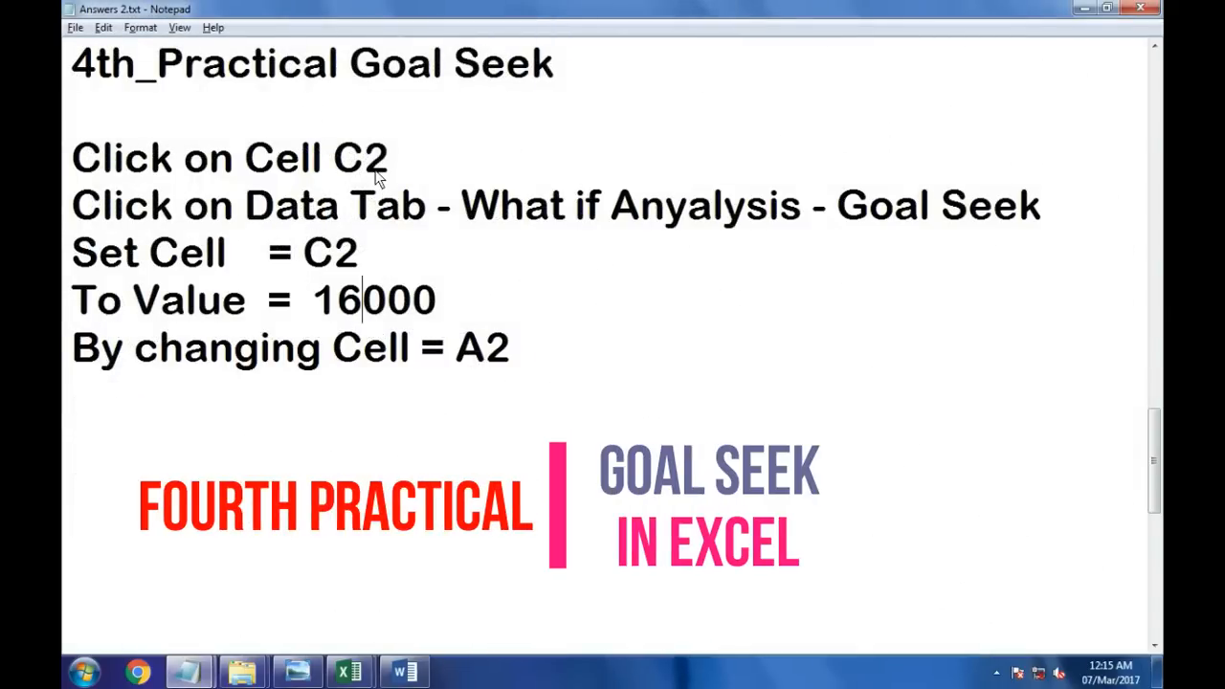
Step: Switch to the TAXCALC workbook and enter the formula =A2*B2 in Total cell C2 on Sheet3
key("alt+Tab")
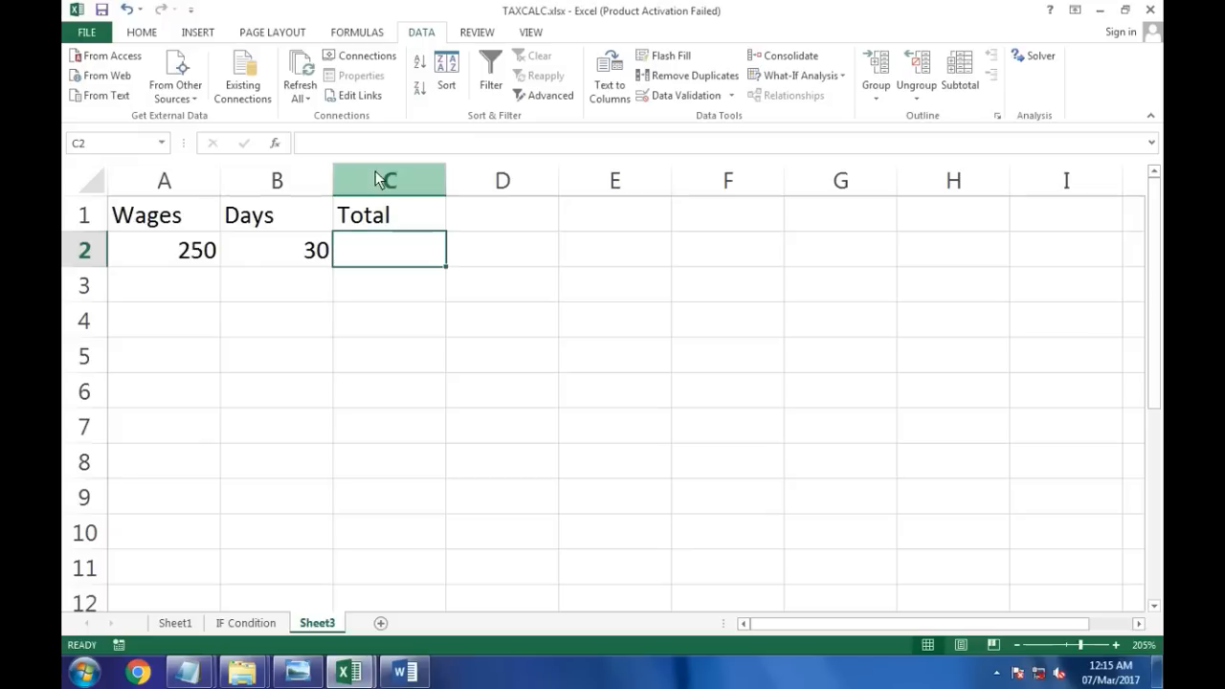
left_click_drag(175, 228, 170, 278)
left_click(174, 253)
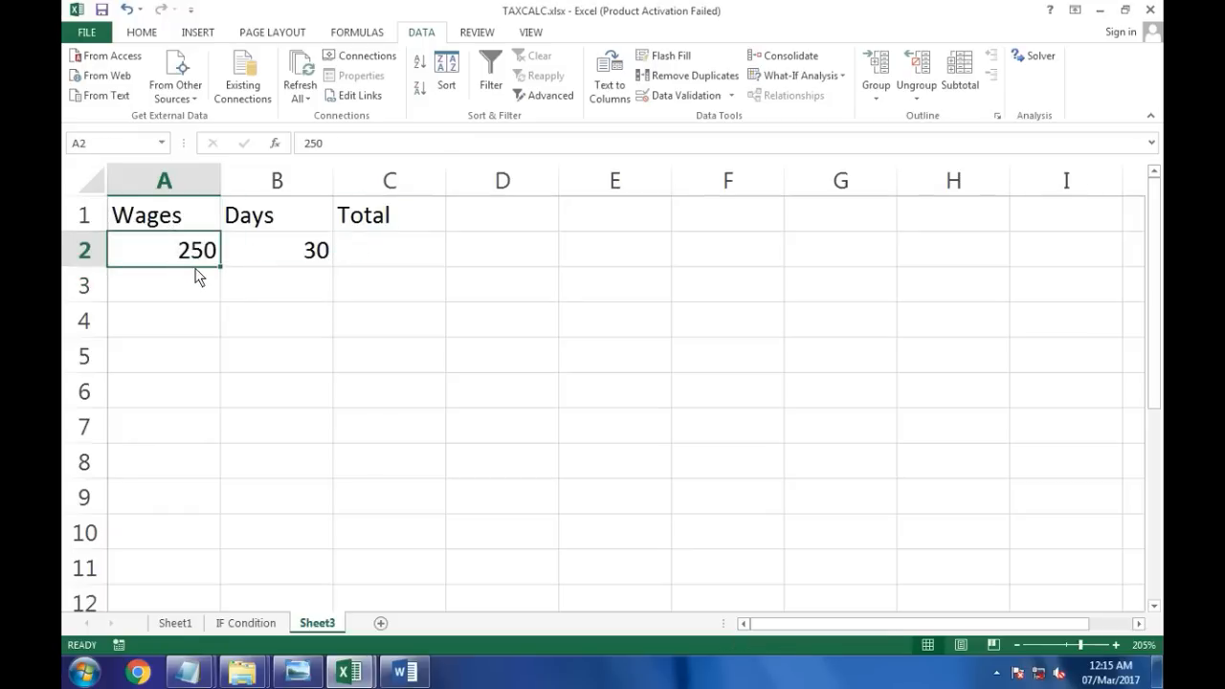
left_click(295, 264)
left_click(388, 267)
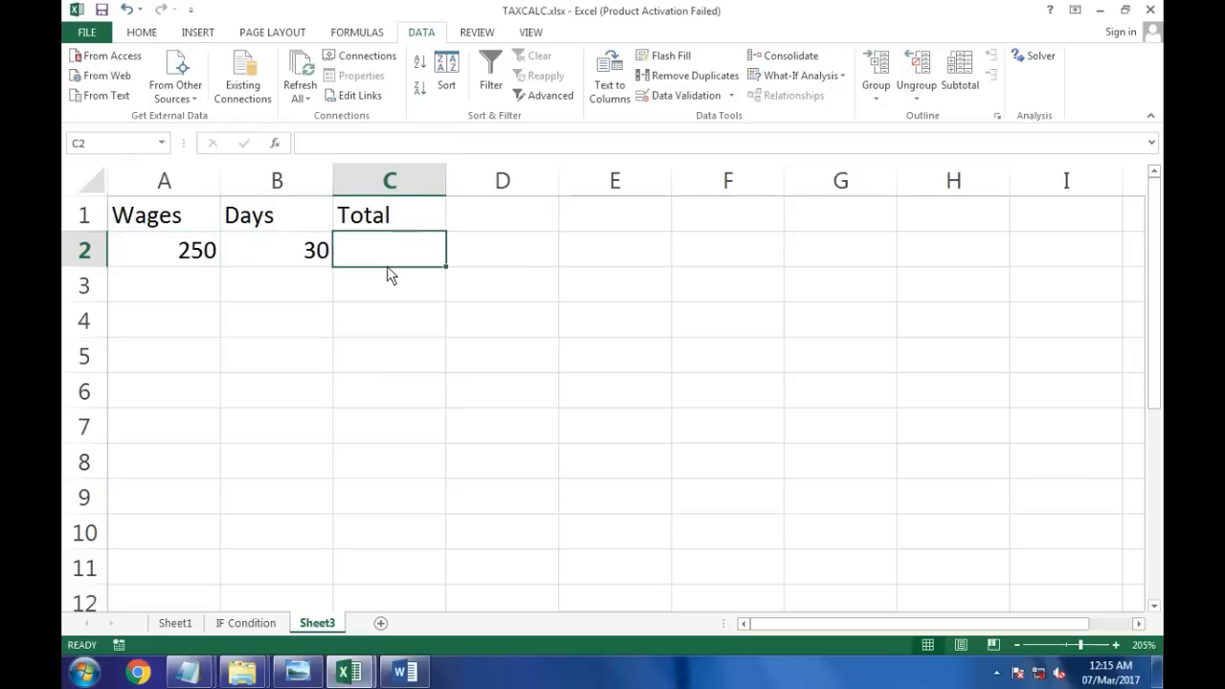
type("=")
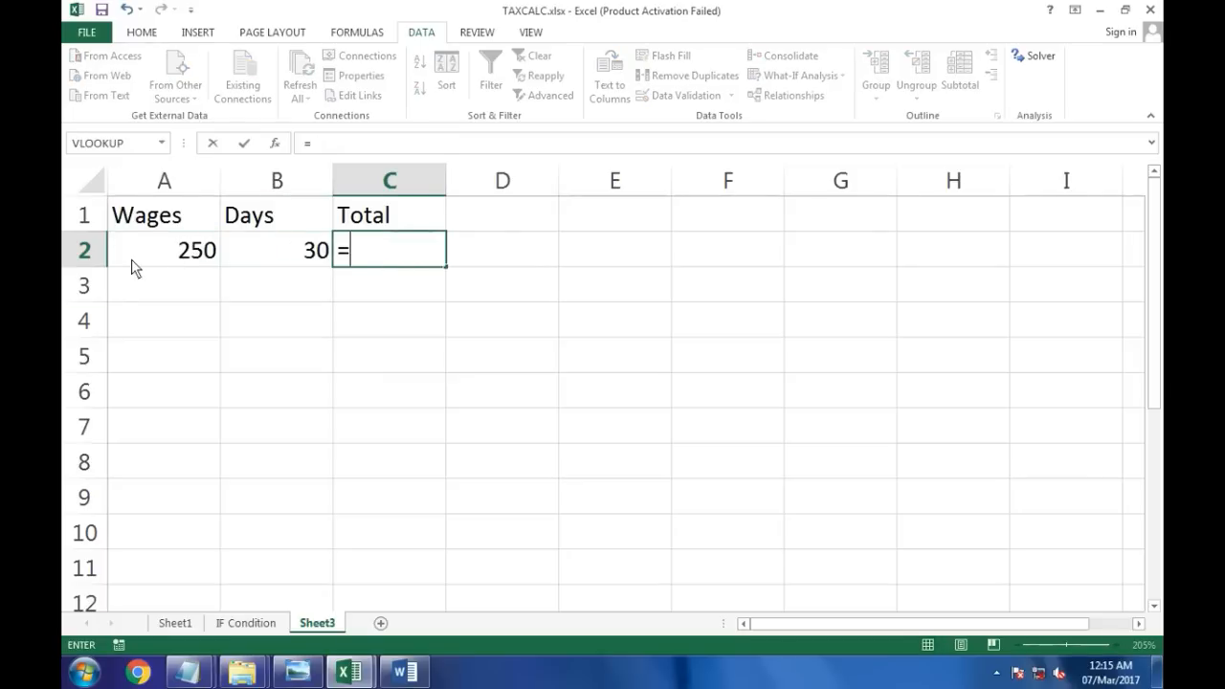
left_click(175, 253)
type("*")
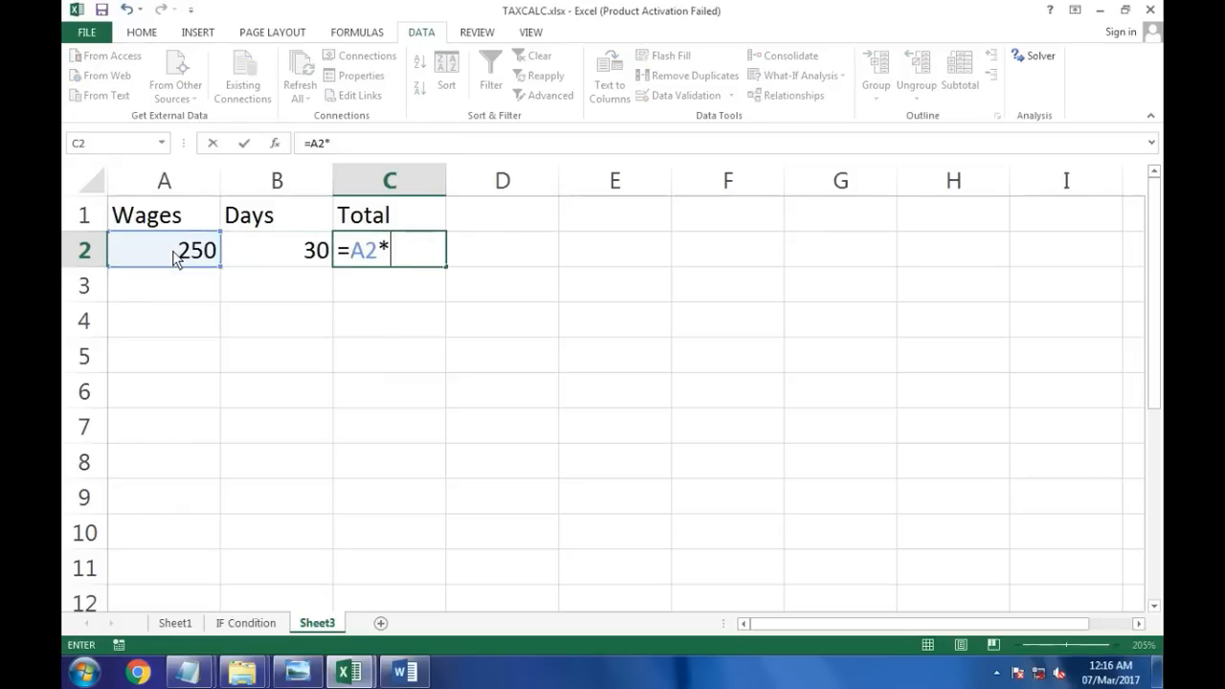
left_click(287, 266)
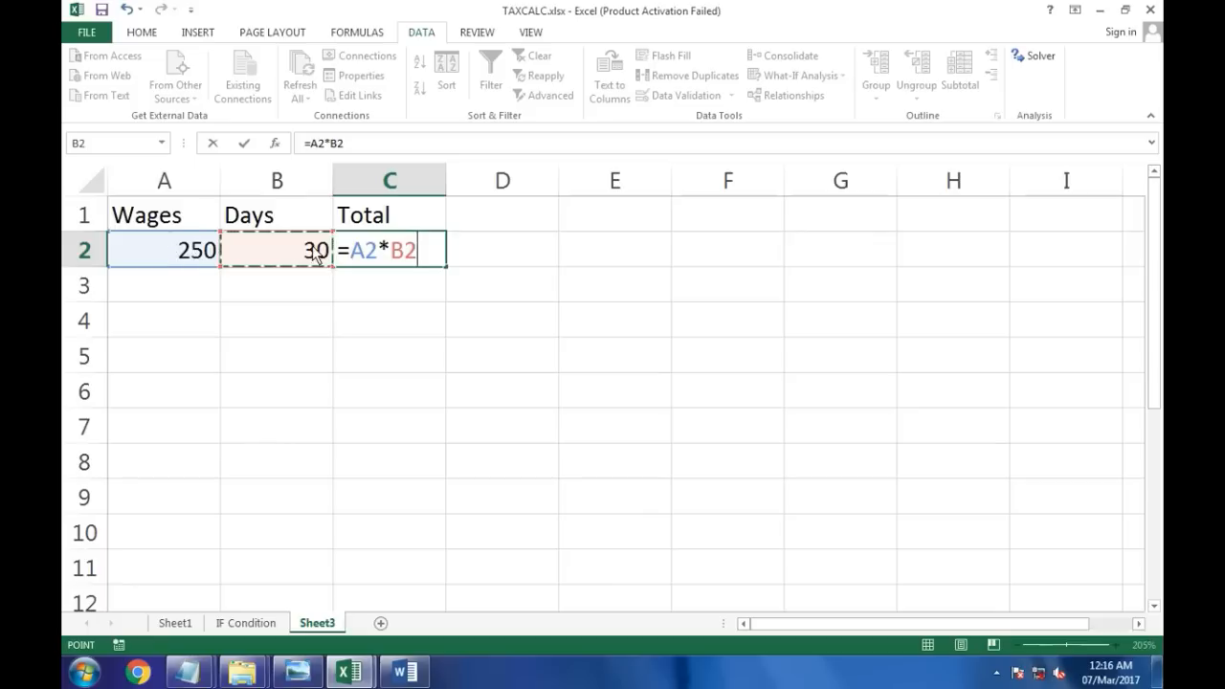
key("Return")
Step: Run Goal Seek with set cell C2, to value 18000, by changing cell A2, and accept the result
left_click(402, 259)
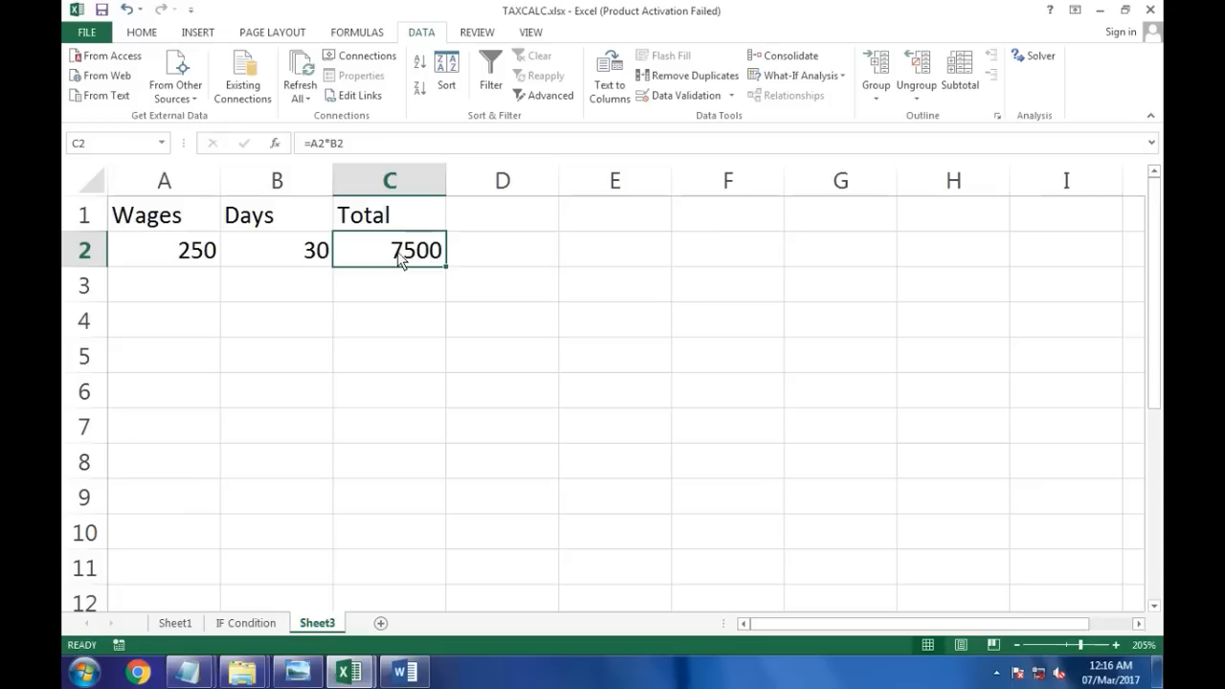
left_click(191, 254)
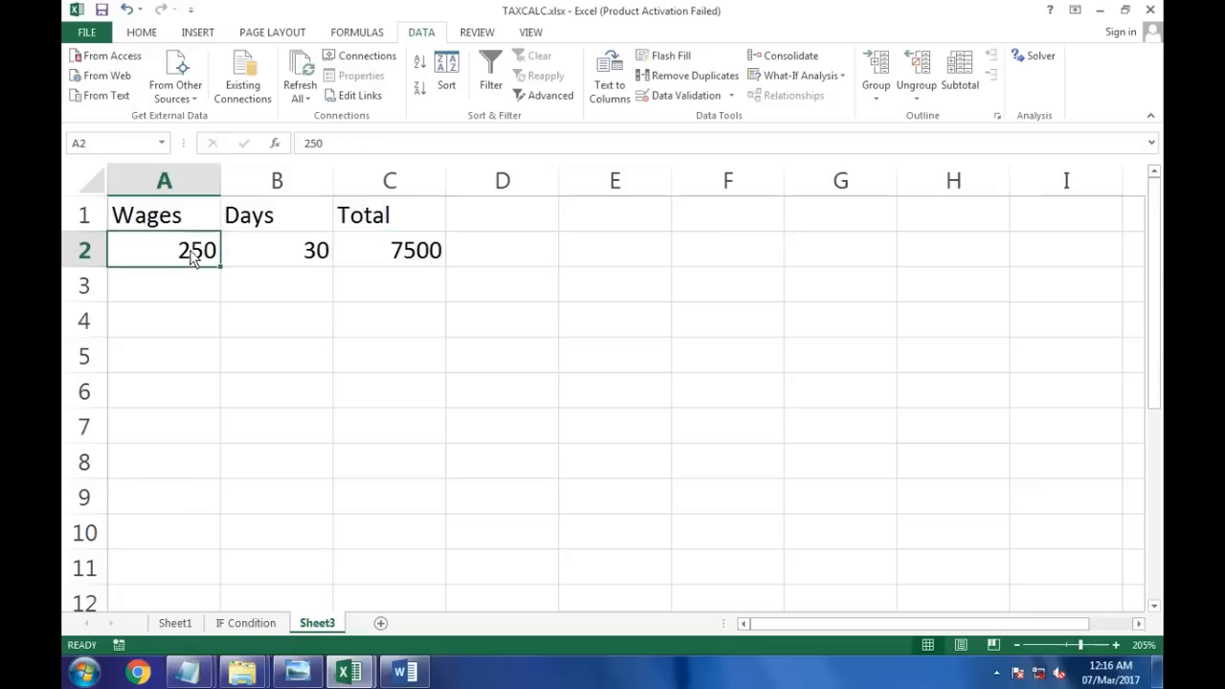
left_click(291, 264)
left_click(412, 261)
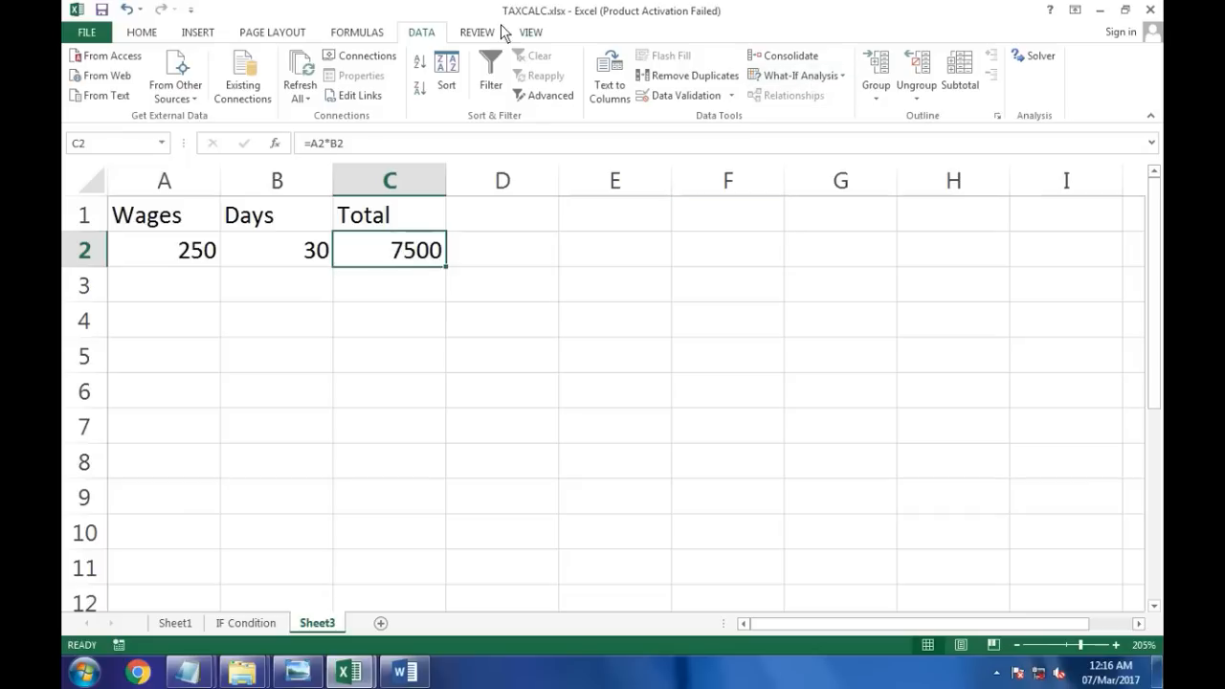
left_click(770, 82)
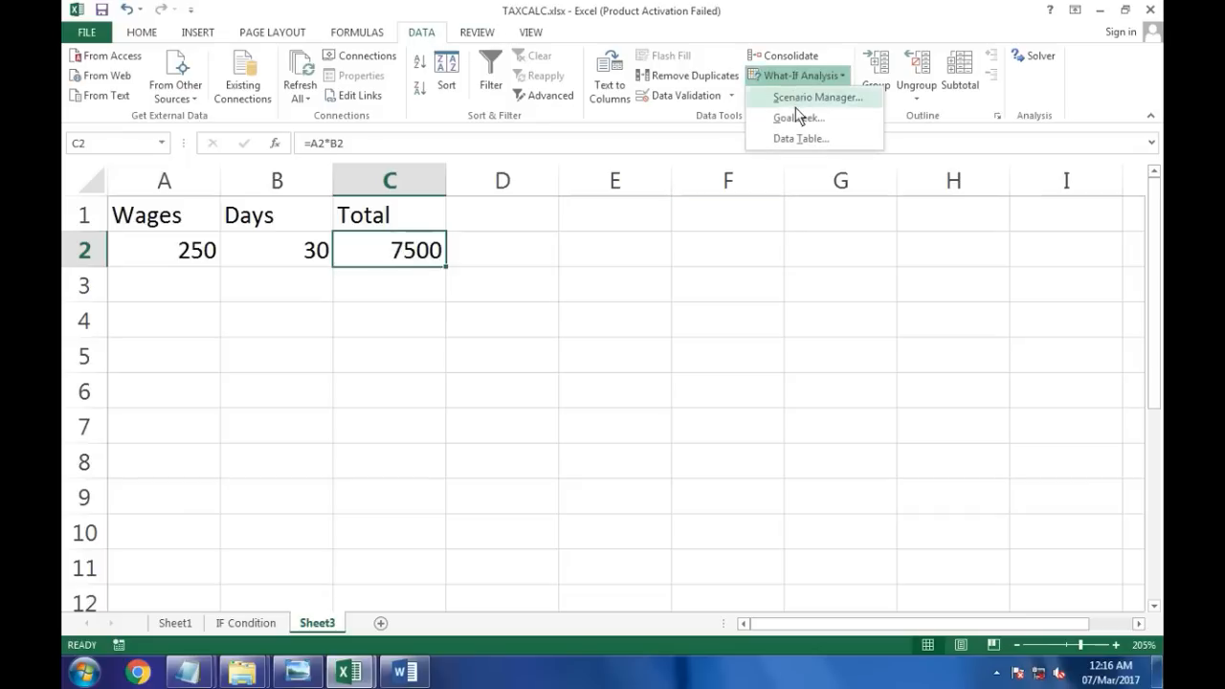
left_click(794, 119)
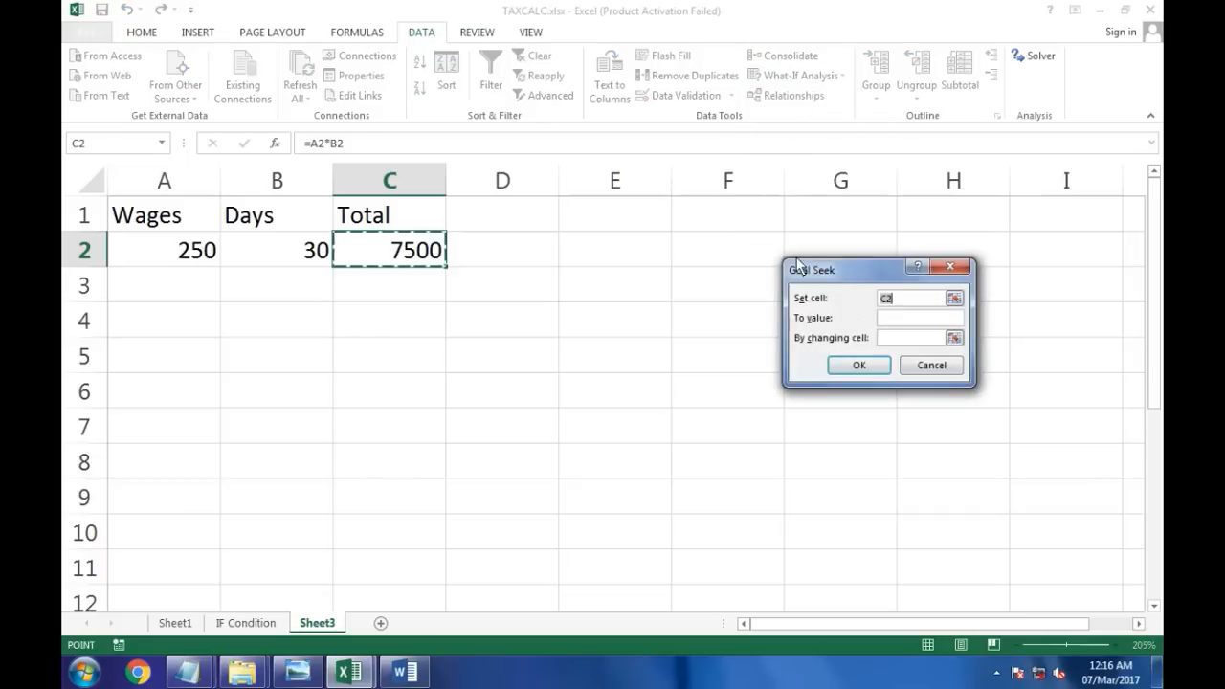
left_click(897, 319)
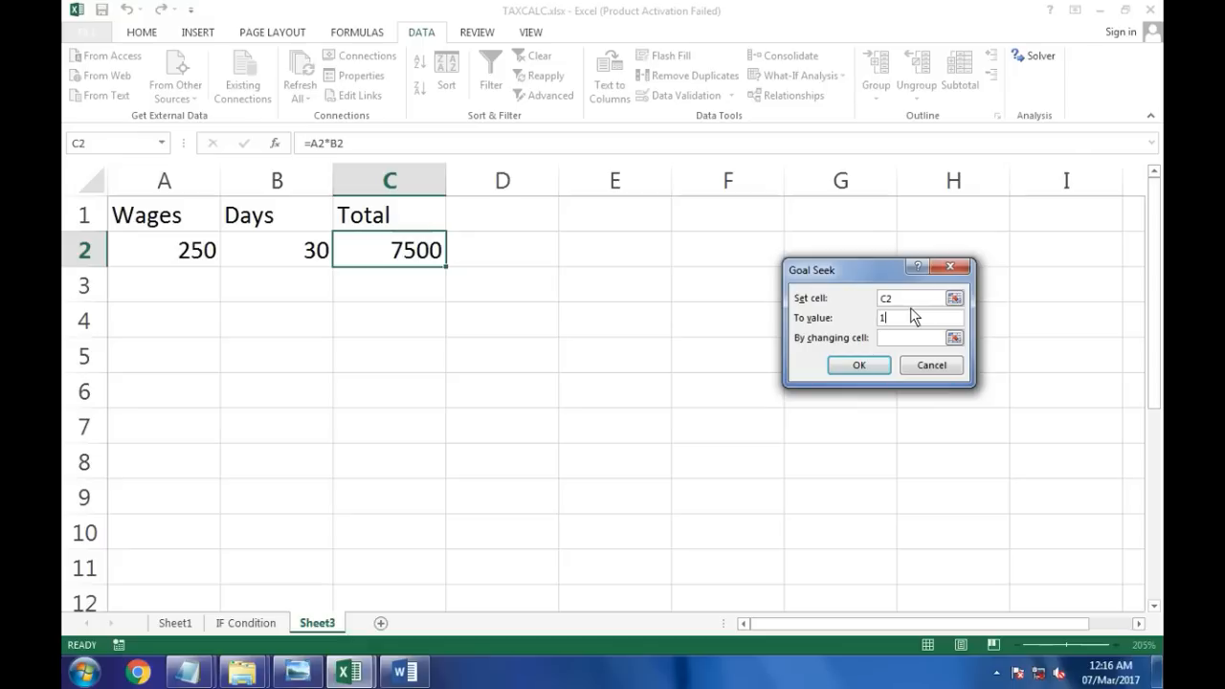
type("18000")
left_click(903, 298)
left_click(899, 321)
left_click(889, 341)
left_click(199, 256)
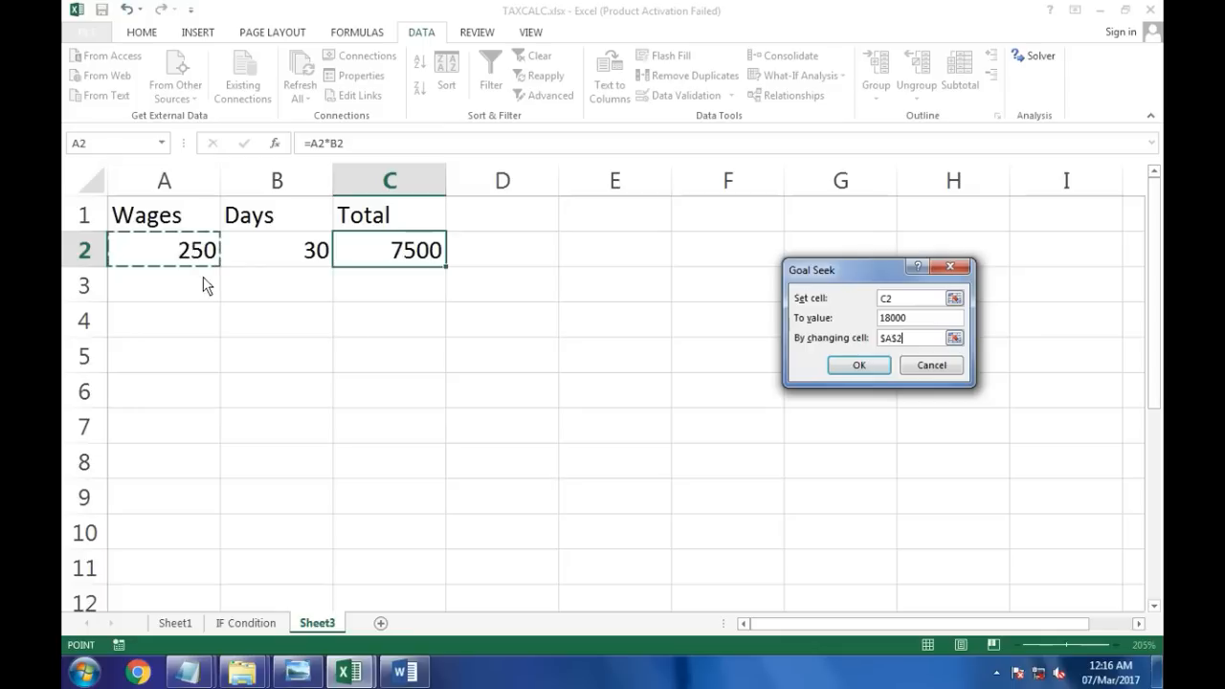
left_click(866, 368)
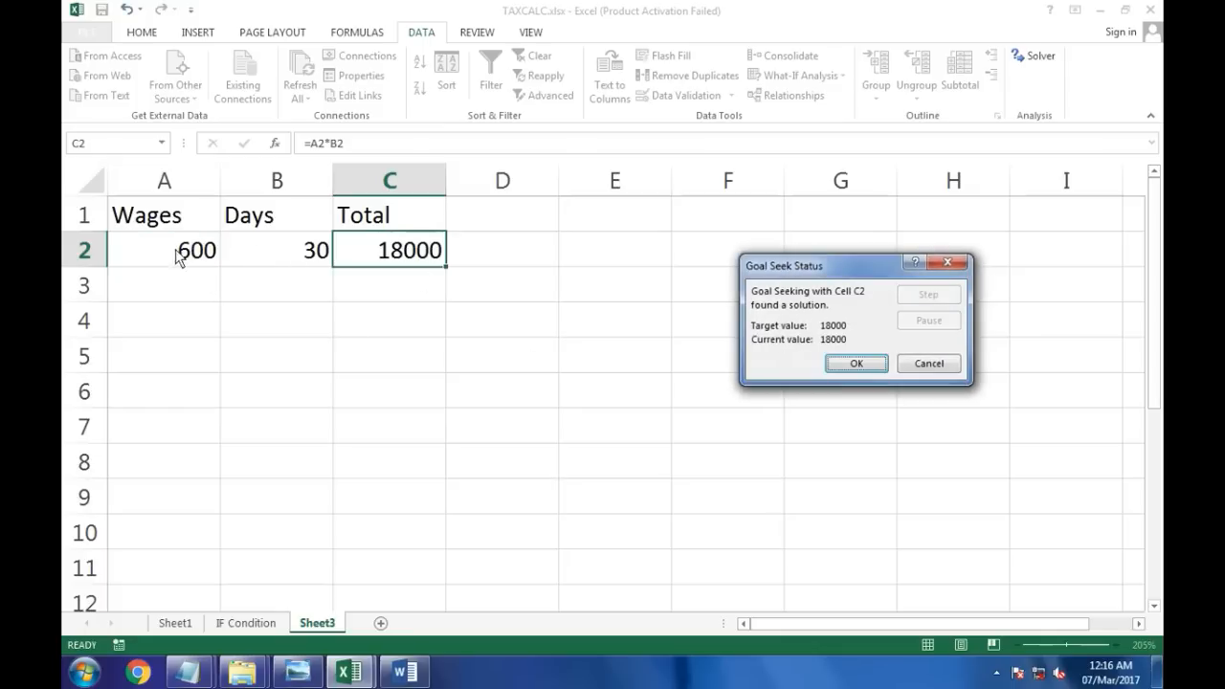
left_click(855, 366)
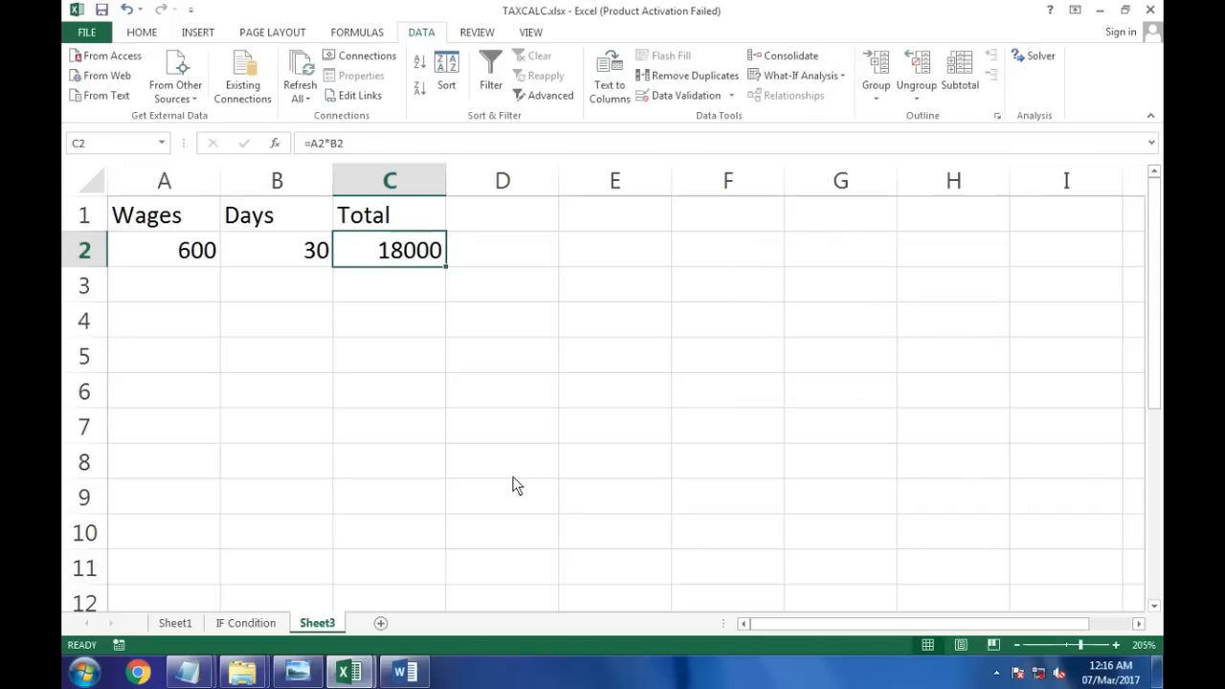
Step: Switch to the Answers 2 notes and begin editing the To Value figure by deleting its second digit
mouse_move(190, 669)
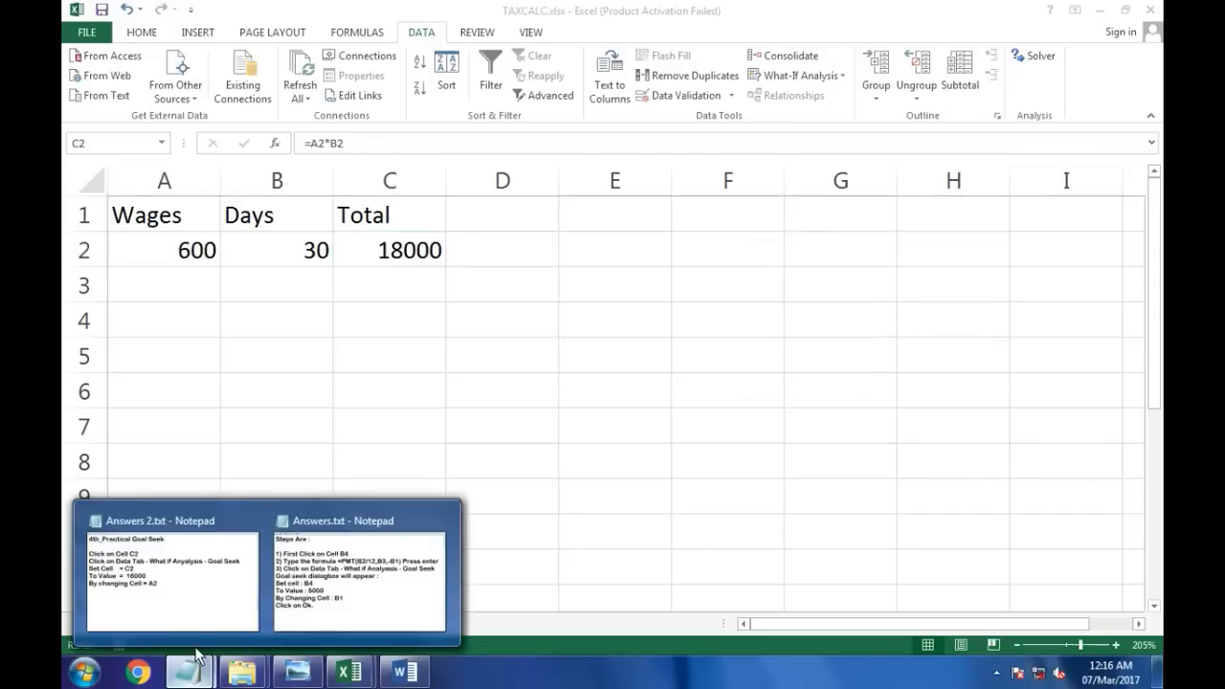
left_click(192, 580)
left_click(326, 302)
key("BackSpace")
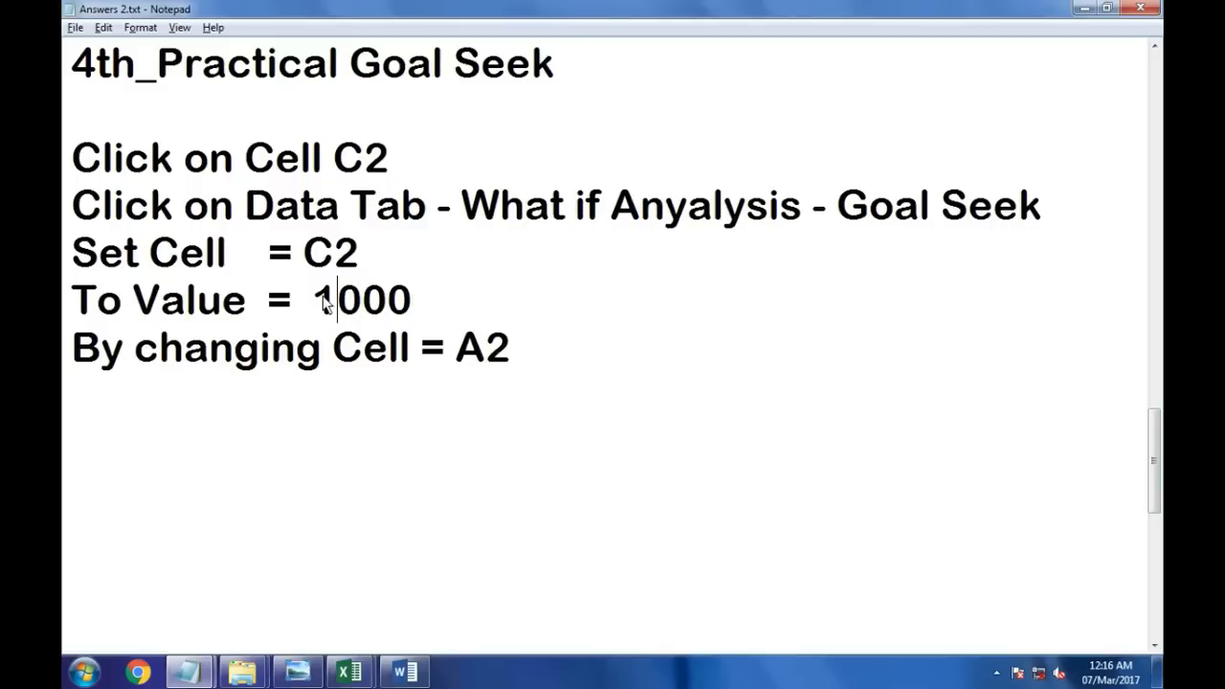
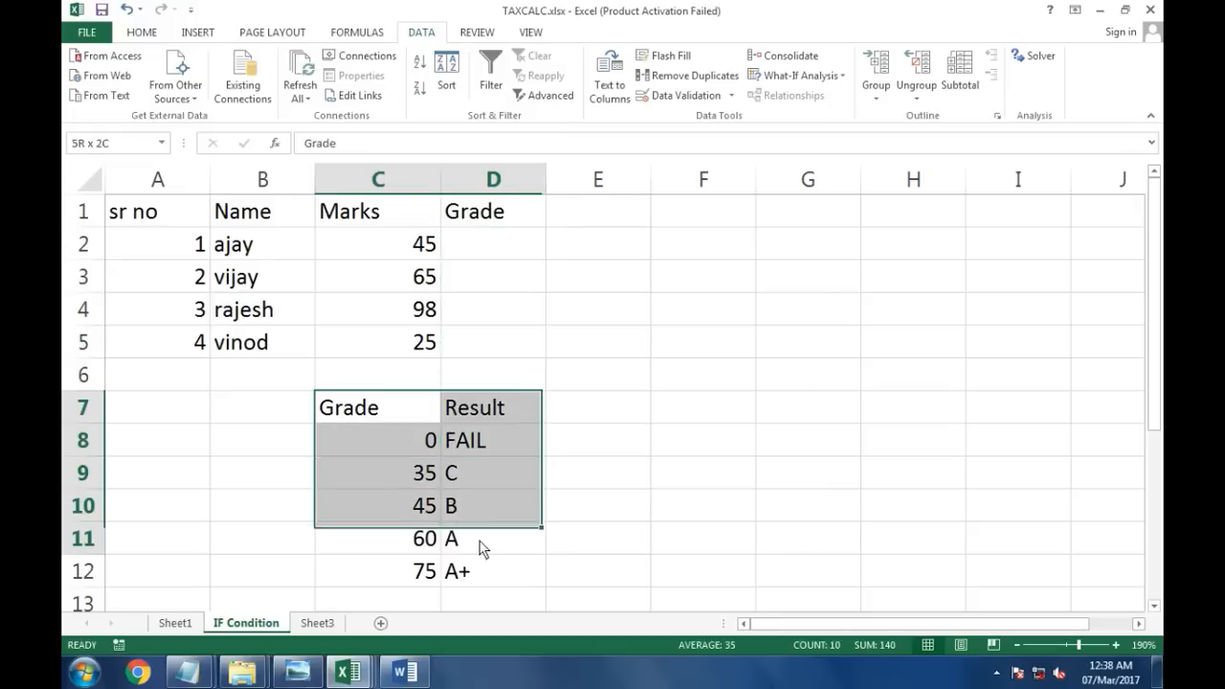
Step: Highlight the Grade/Result lookup table C7:D12 on the IF Condition sheet
left_click_drag(373, 421, 495, 588)
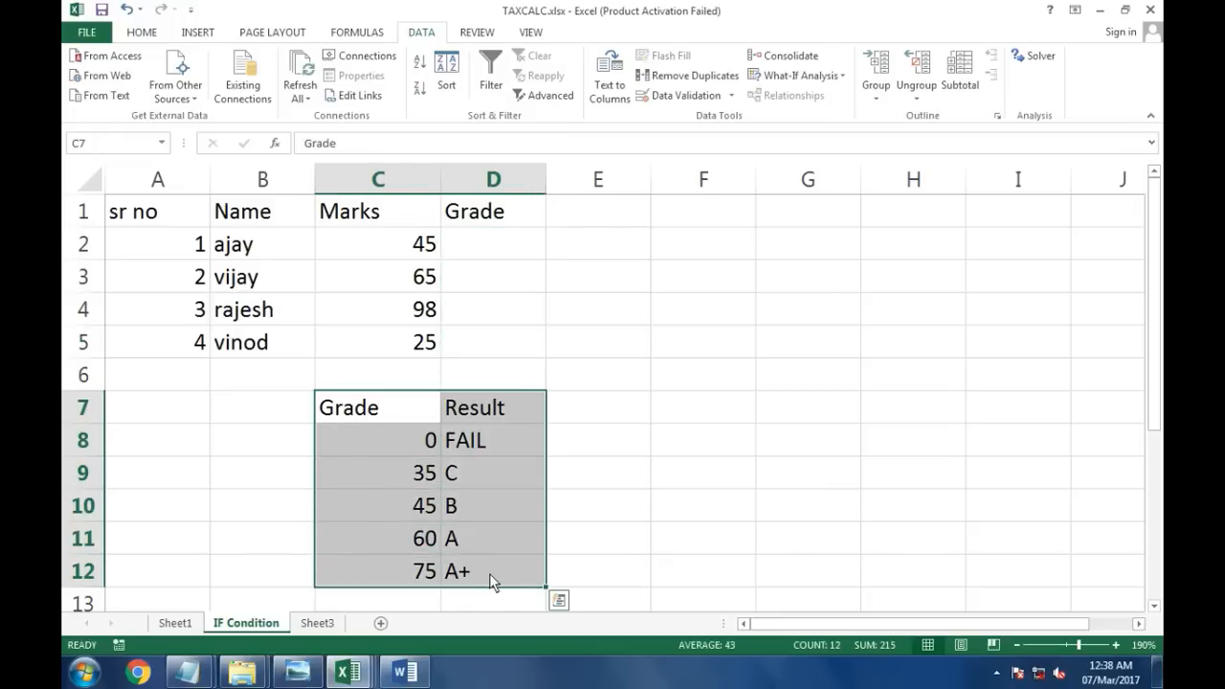
left_click(494, 580)
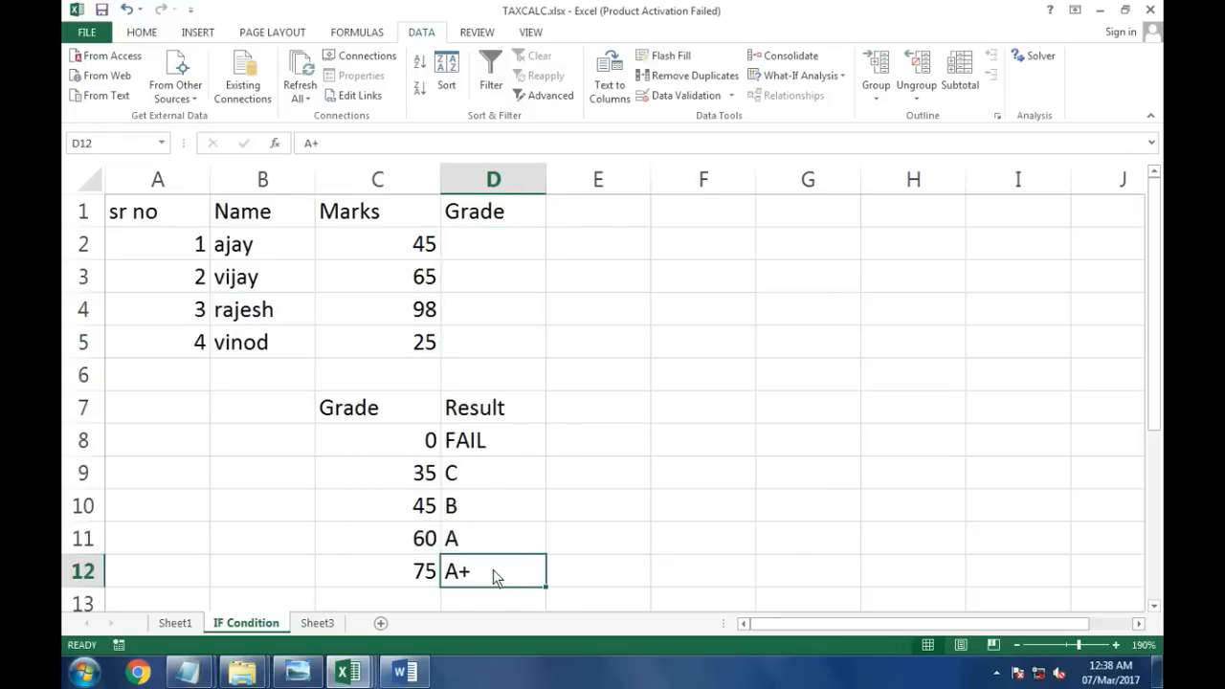
left_click_drag(387, 415, 505, 584)
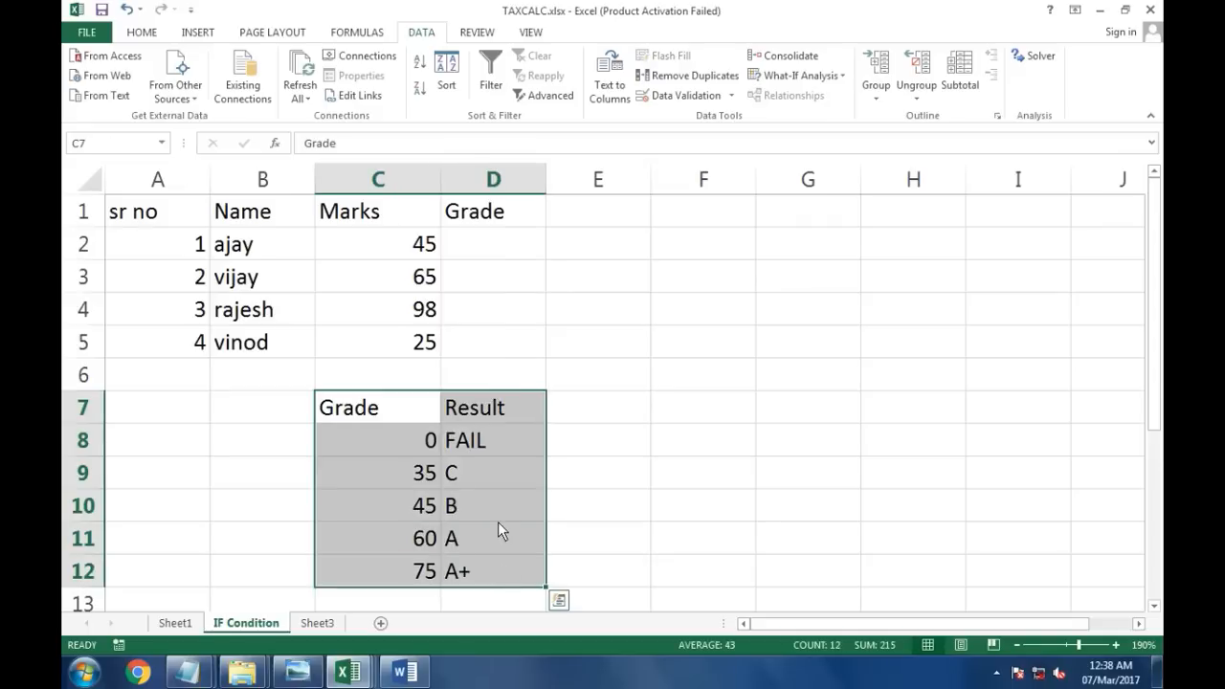
left_click_drag(424, 446, 479, 455)
left_click_drag(408, 473, 479, 517)
left_click_drag(423, 547, 471, 574)
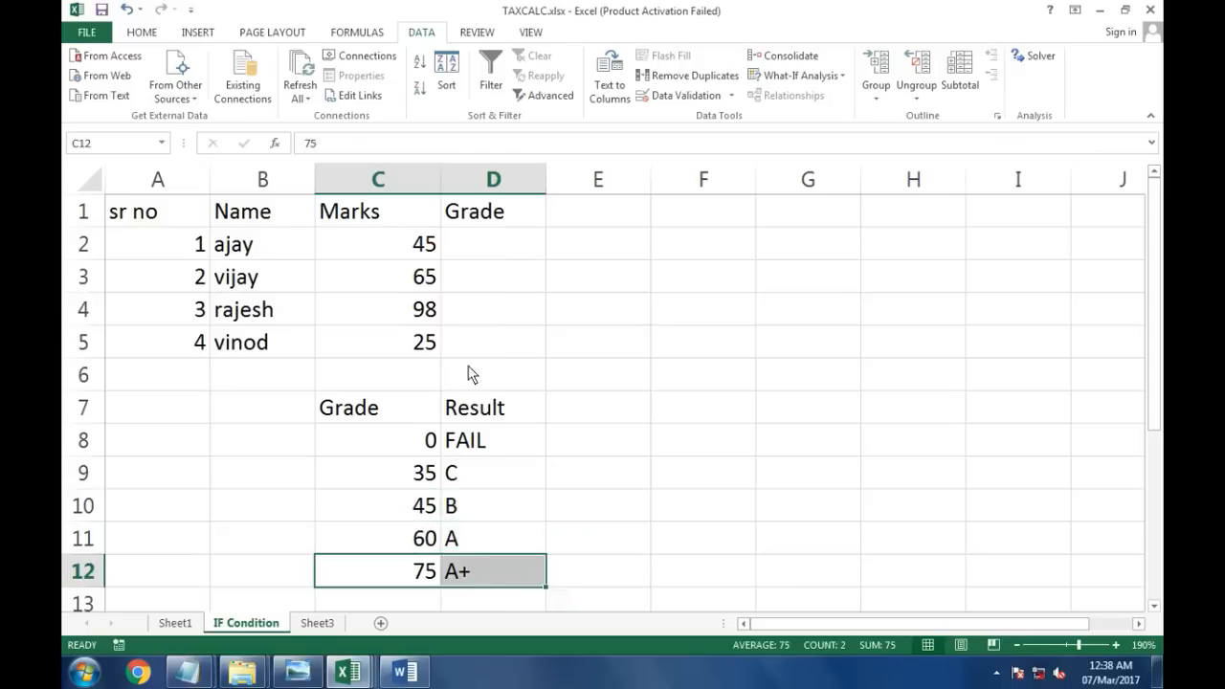
Step: Enter =VLOOKUP(C2,$C$7:$D$12,2) in Grade cell D2 and fill it down to D5
left_click(483, 251)
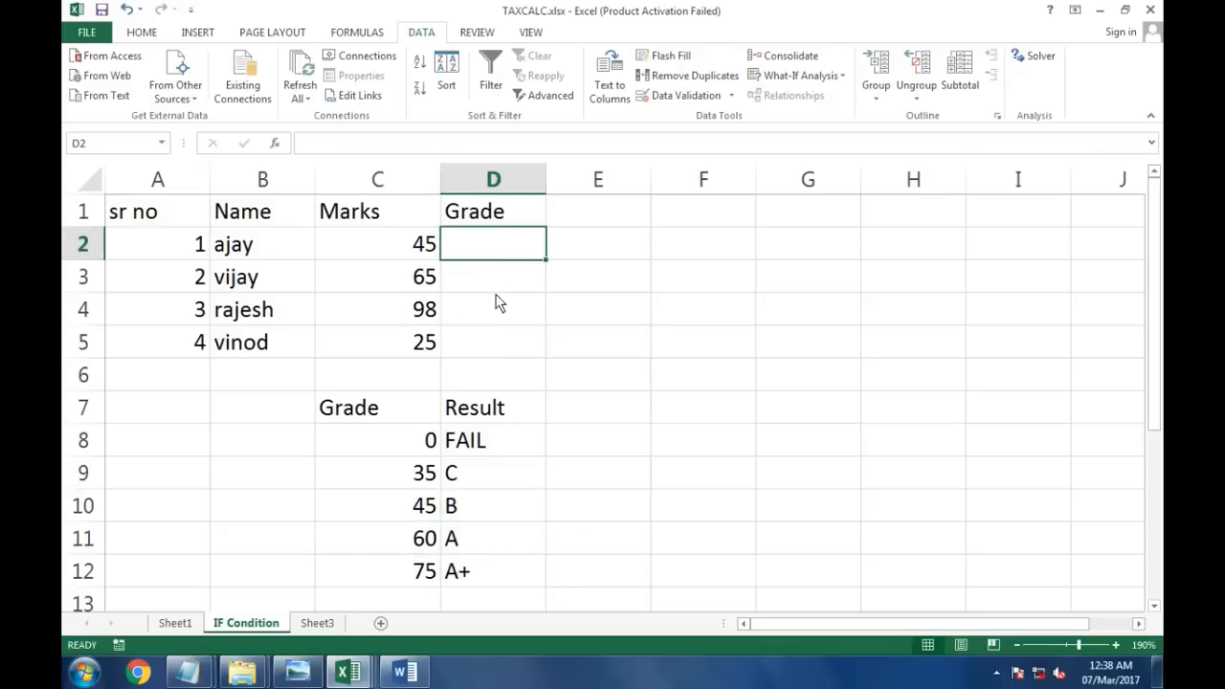
left_click(605, 310)
left_click(486, 248)
type("=VLO")
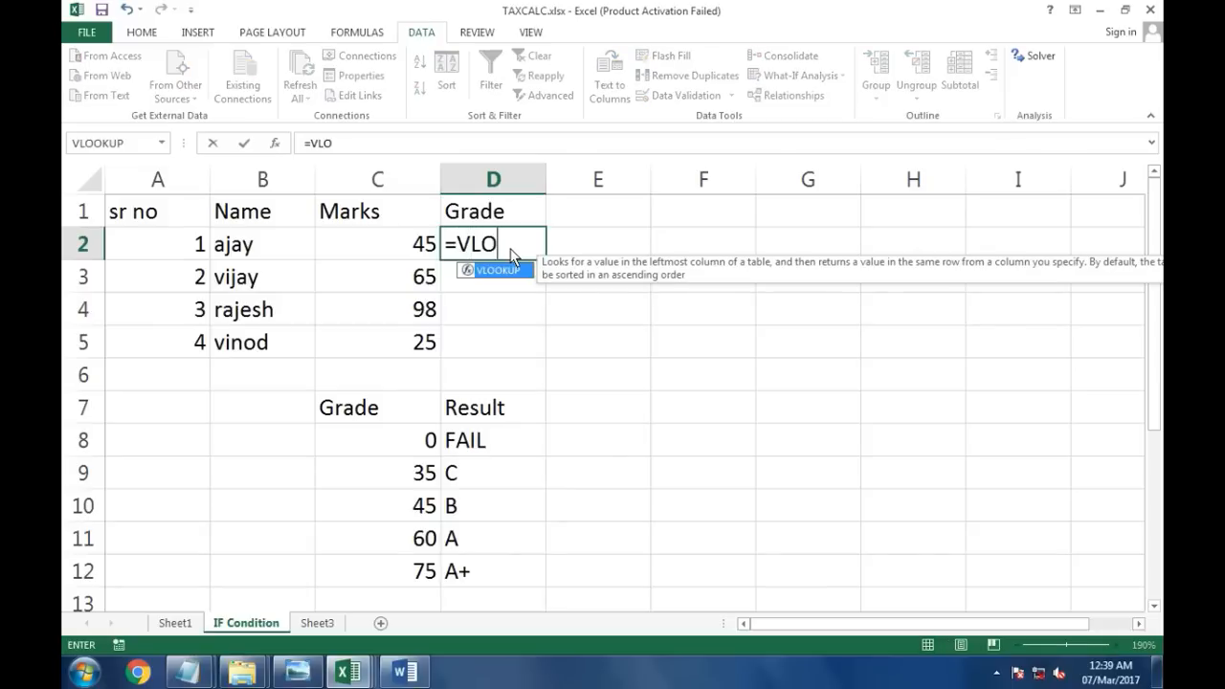
key("Tab")
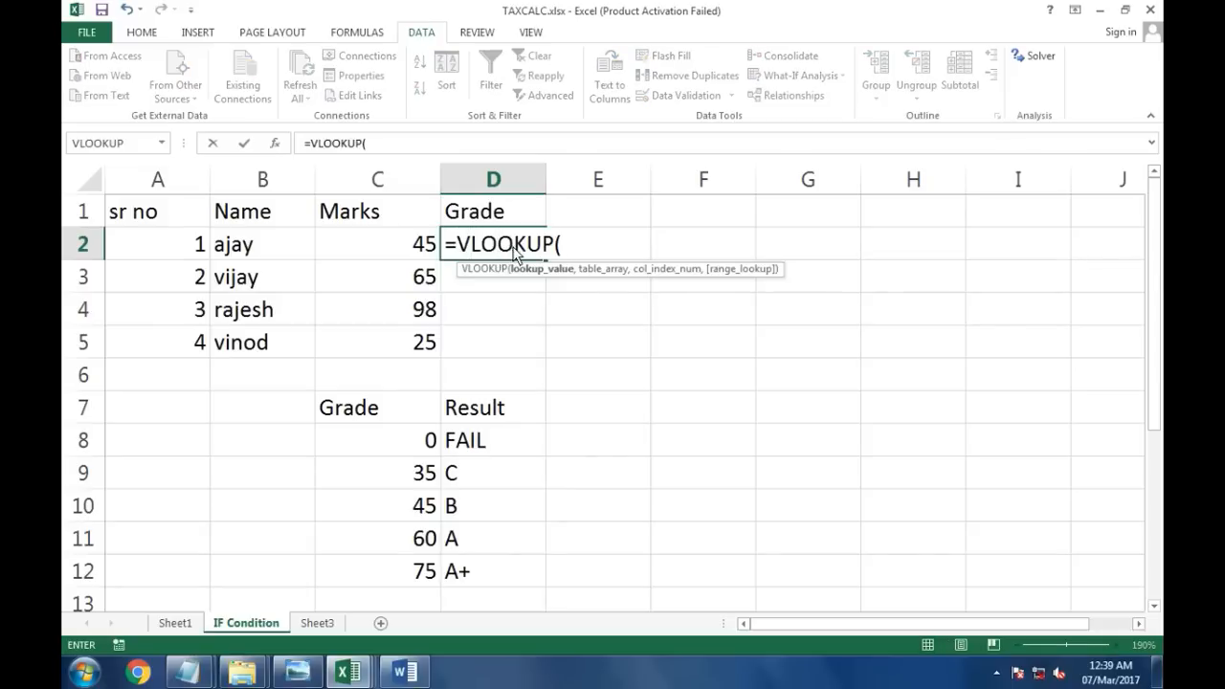
left_click(396, 247)
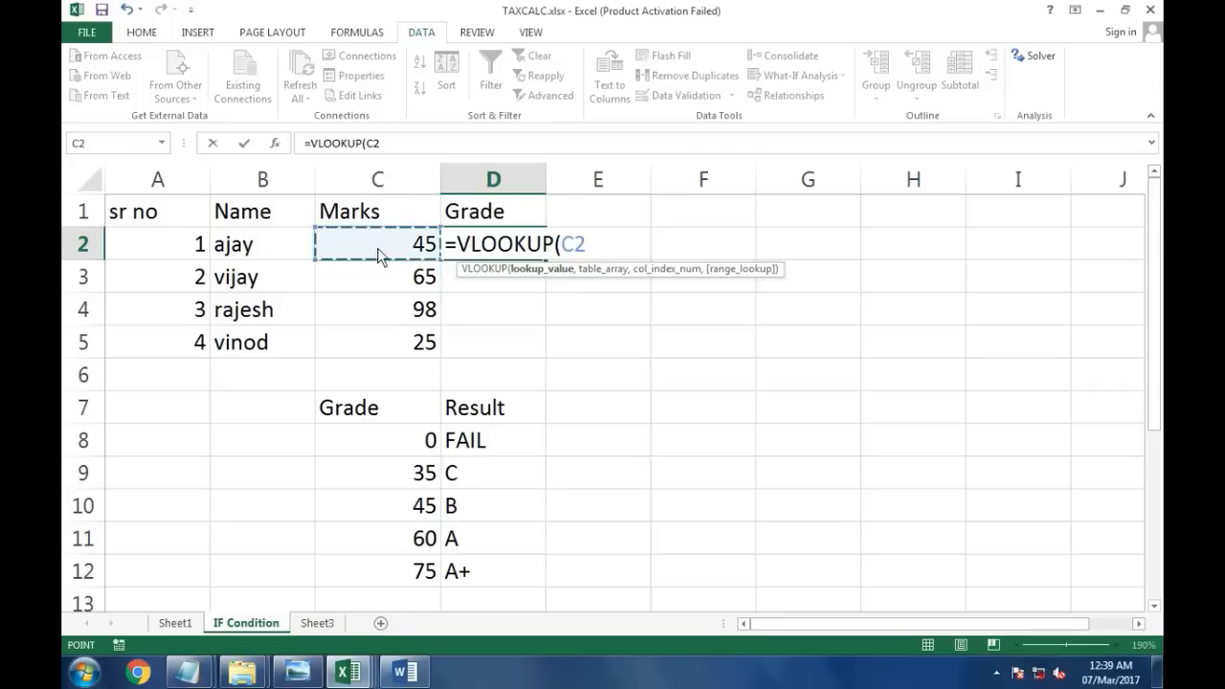
type(",")
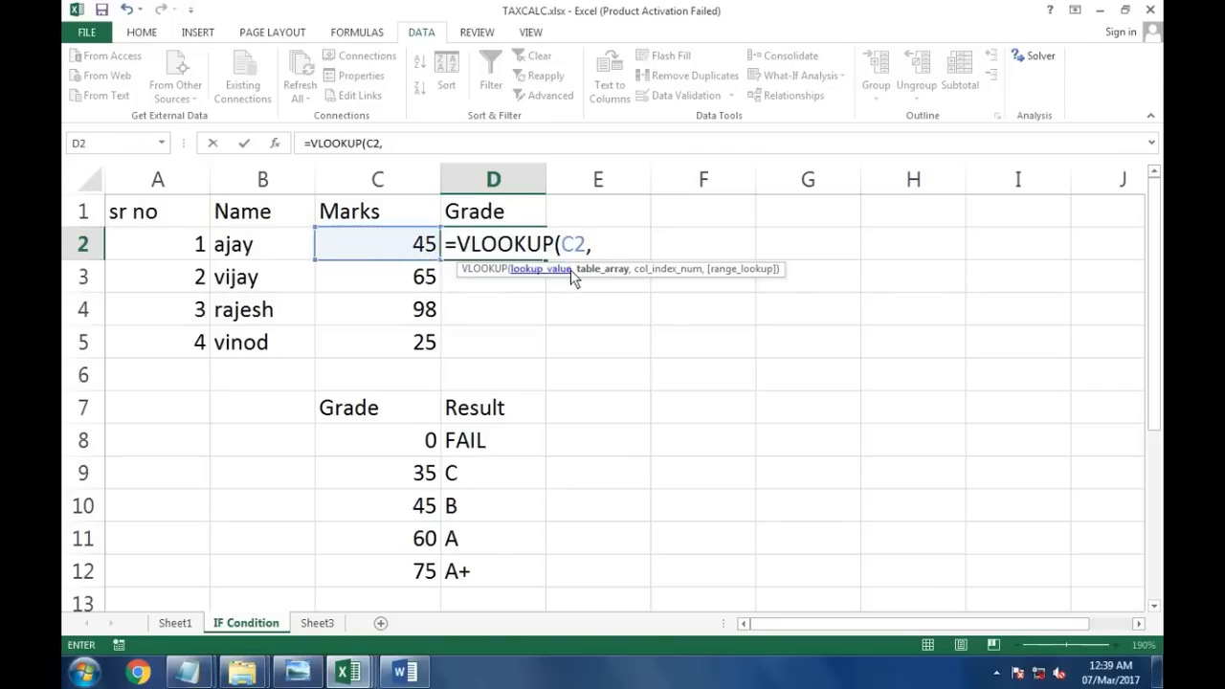
left_click_drag(388, 413, 471, 574)
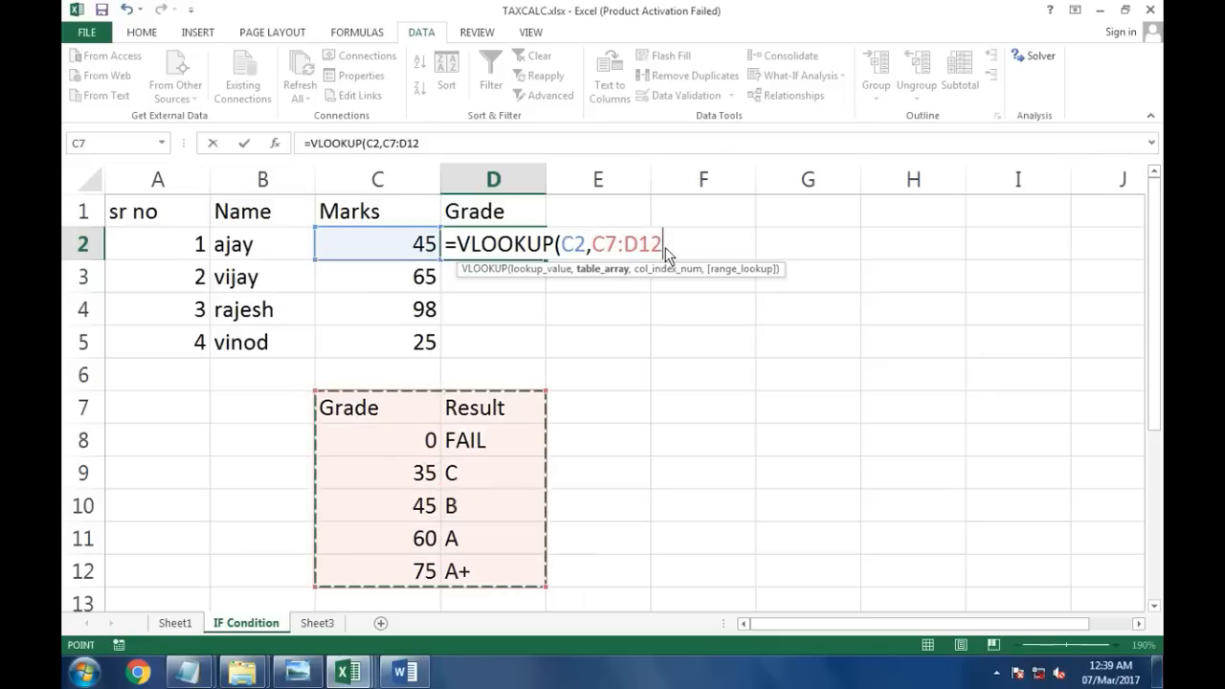
left_click(605, 242)
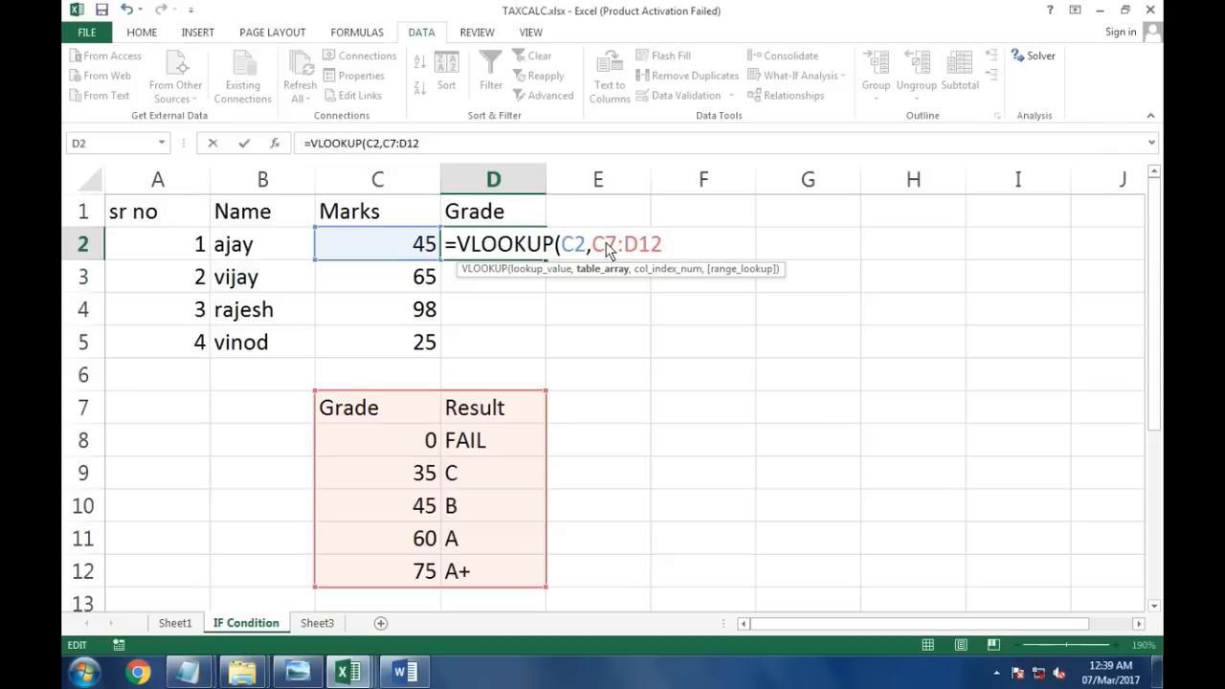
key("F4")
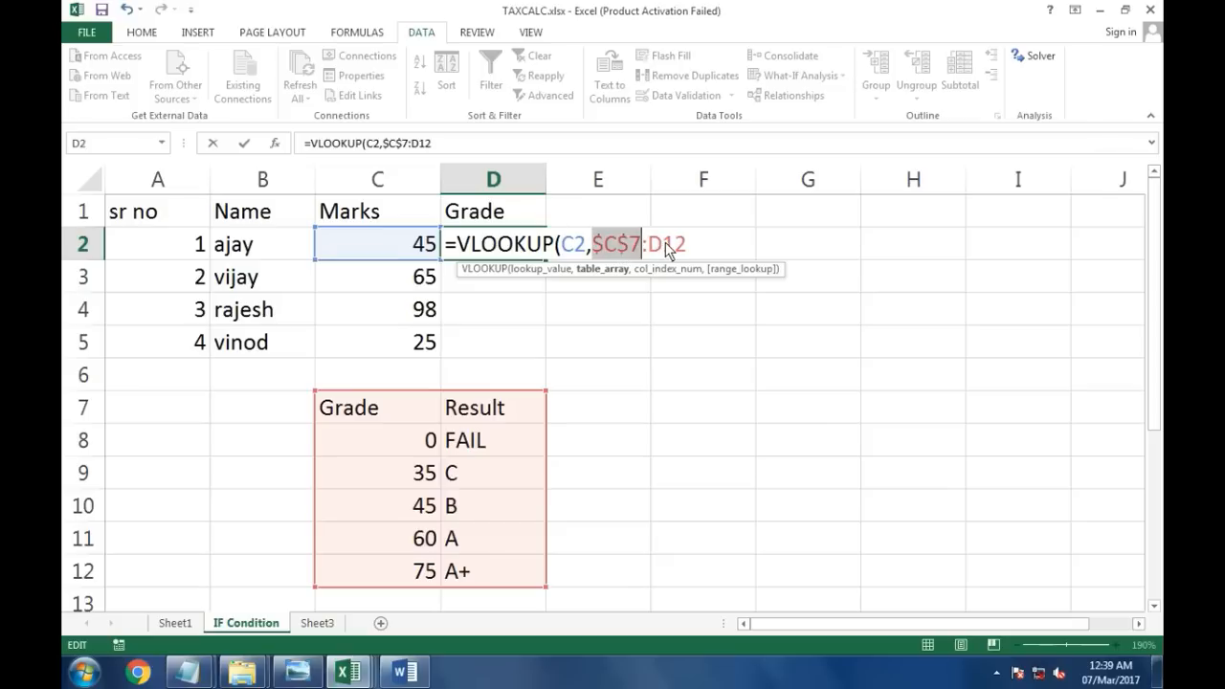
left_click(667, 247)
key("F4")
left_click(709, 253)
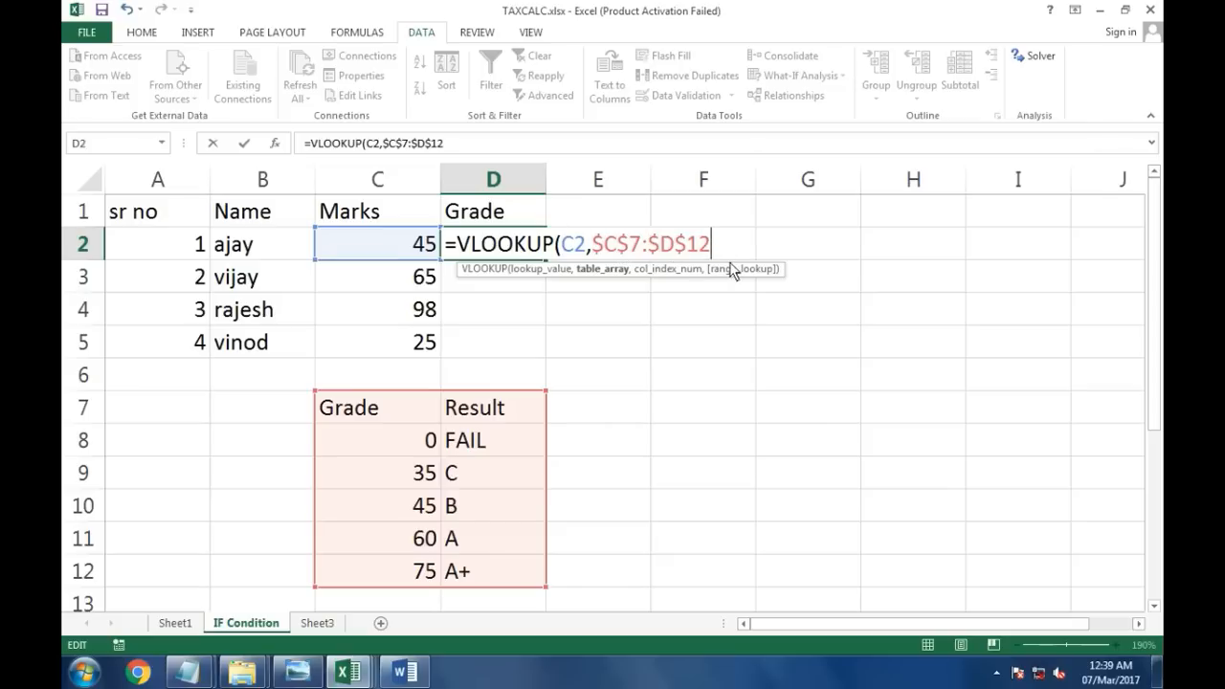
type(",")
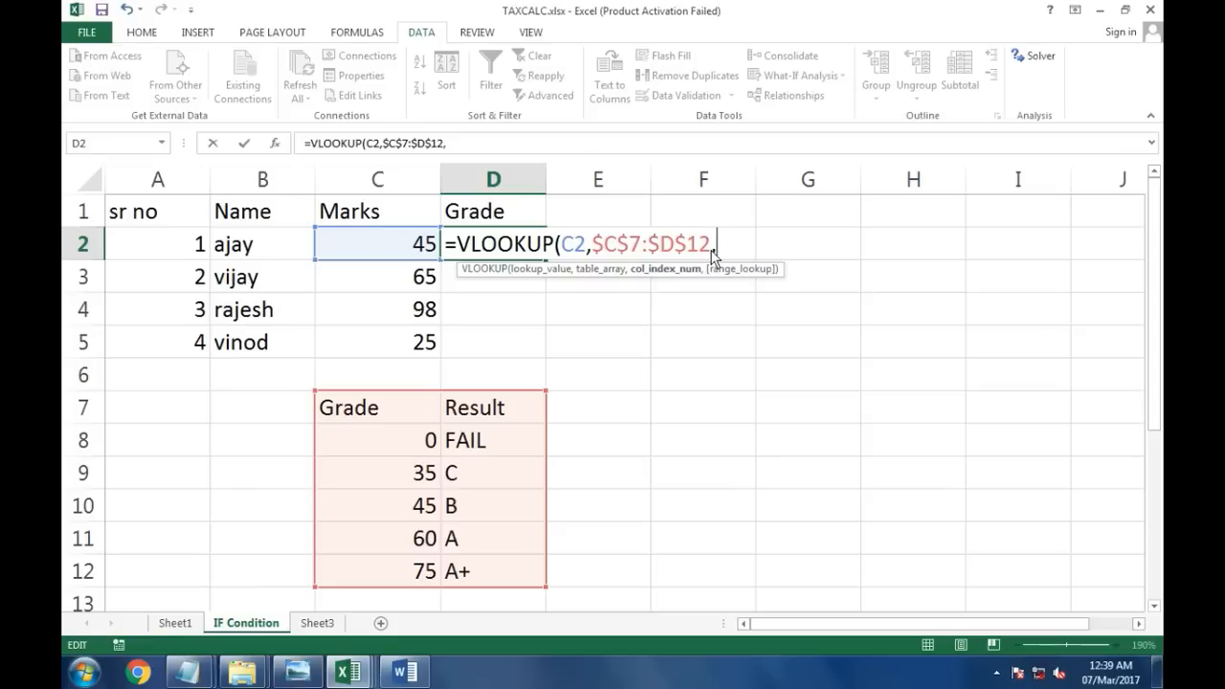
type("2)")
key("Return")
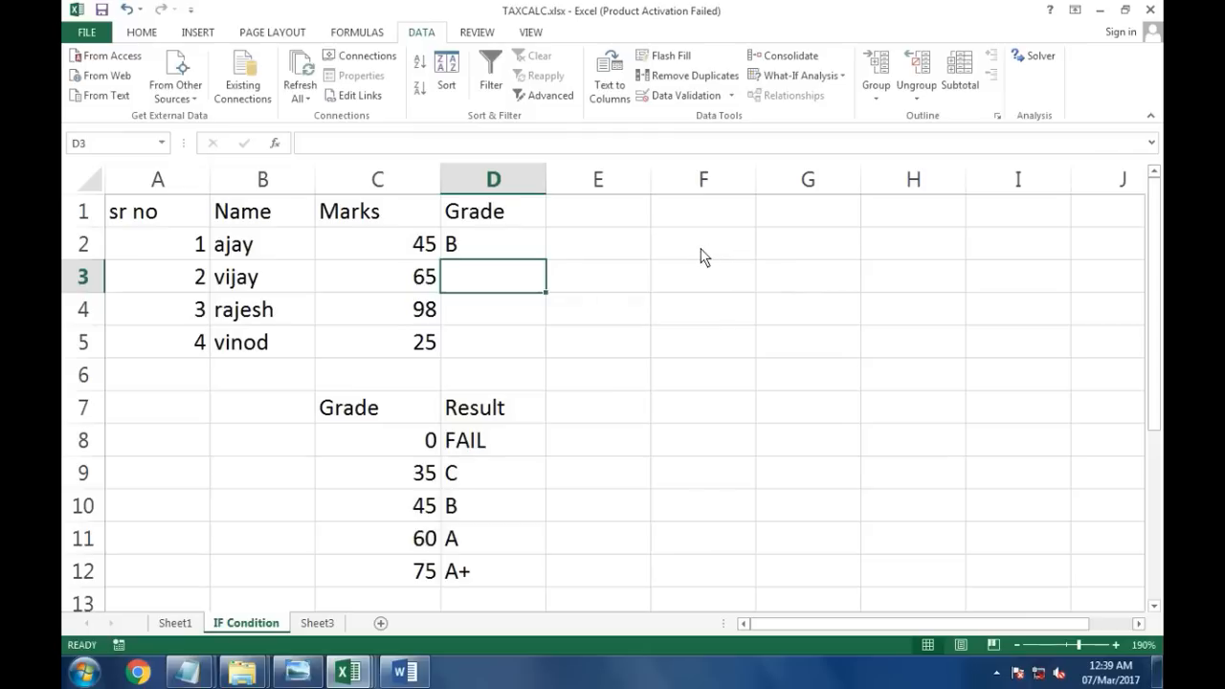
left_click(511, 246)
left_click_drag(547, 261, 538, 352)
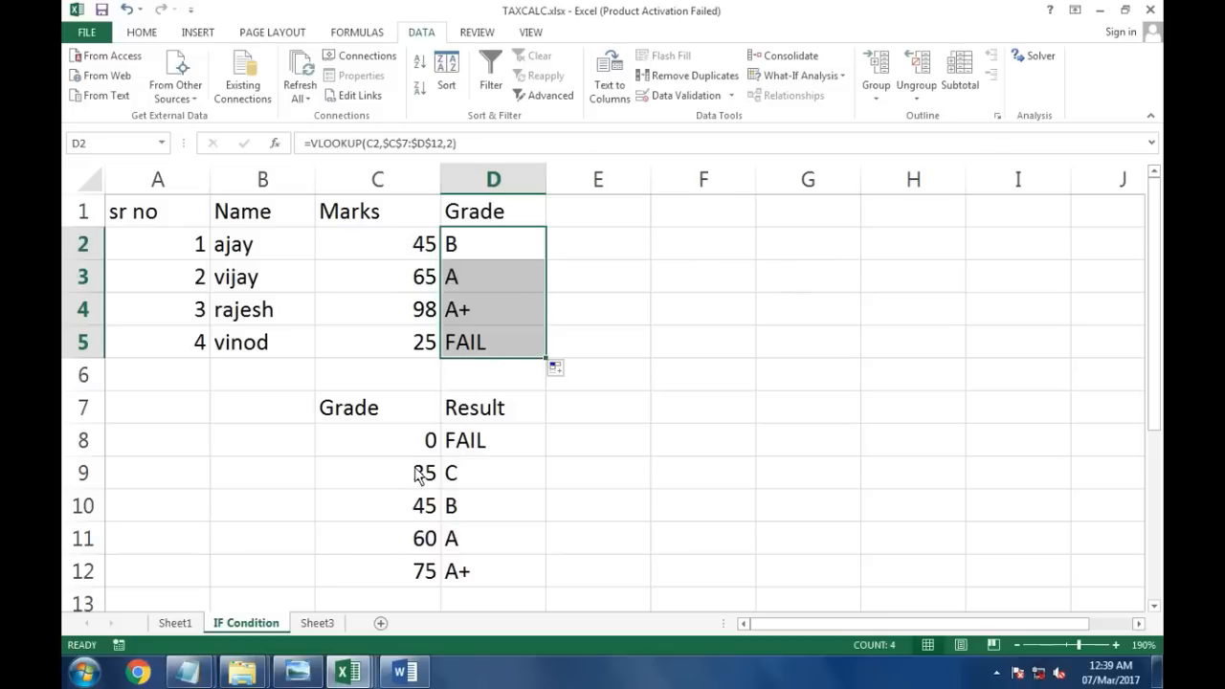
Step: Switch to the Answers 2 notes and review the VLOOKUP example lines
left_click(209, 672)
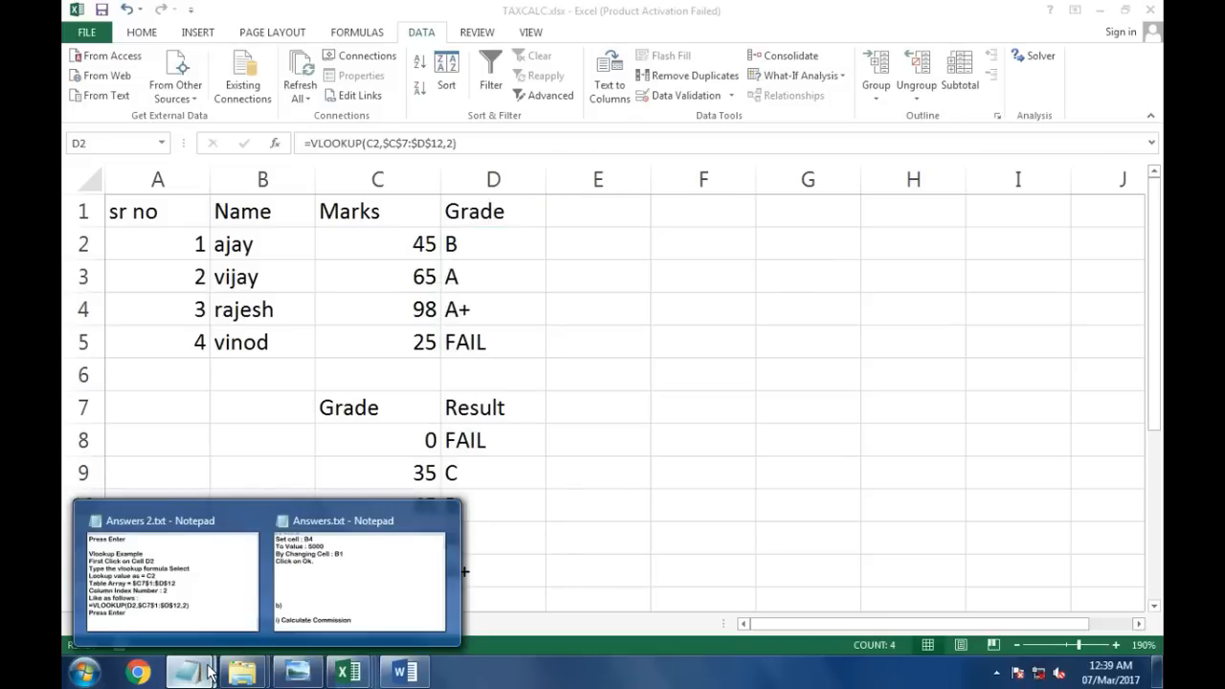
left_click(189, 571)
left_click_drag(74, 206, 514, 210)
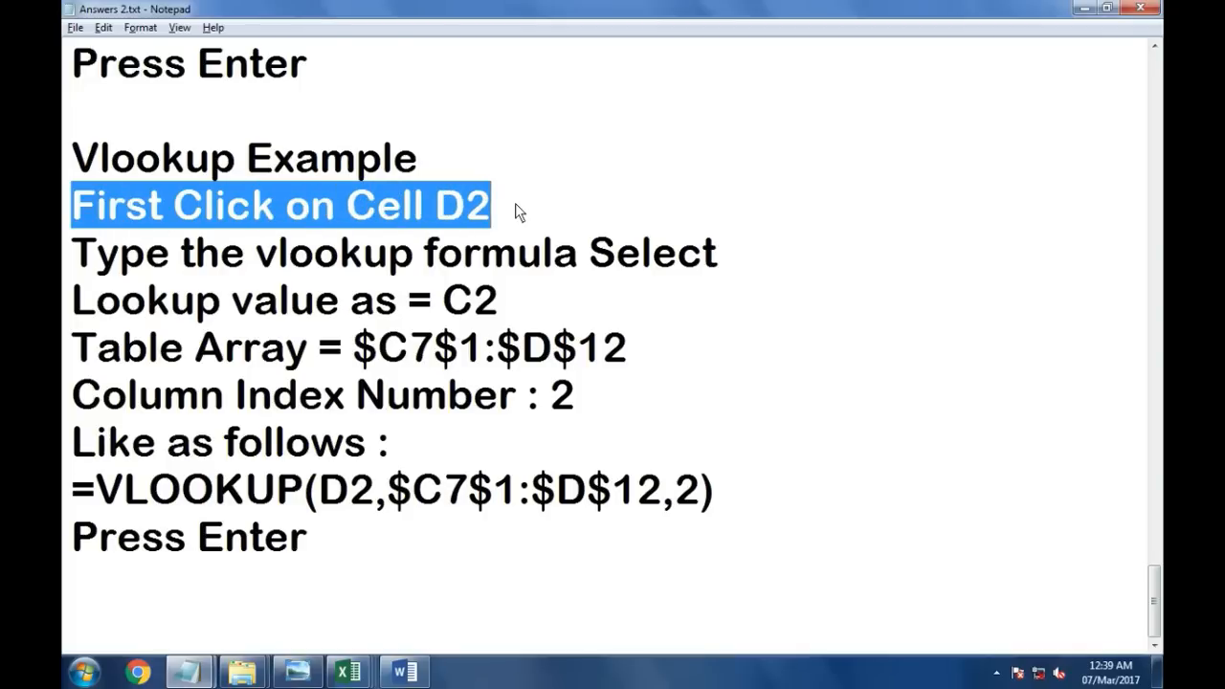
left_click_drag(95, 268, 724, 266)
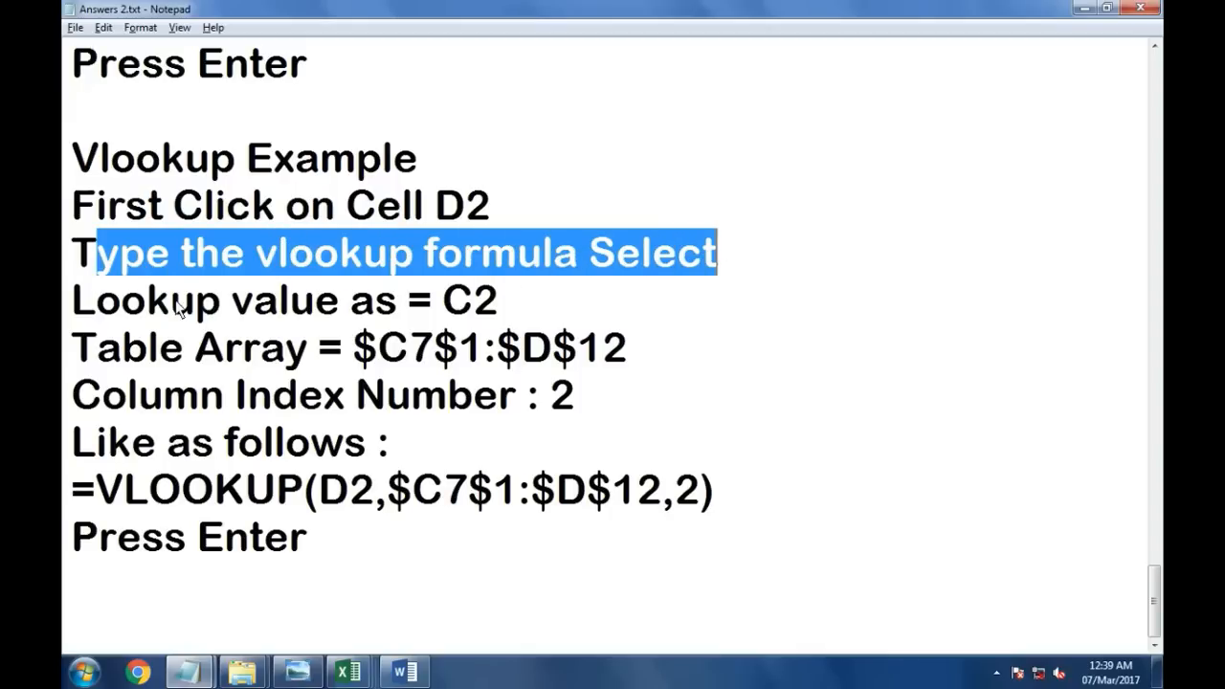
left_click_drag(75, 302, 522, 306)
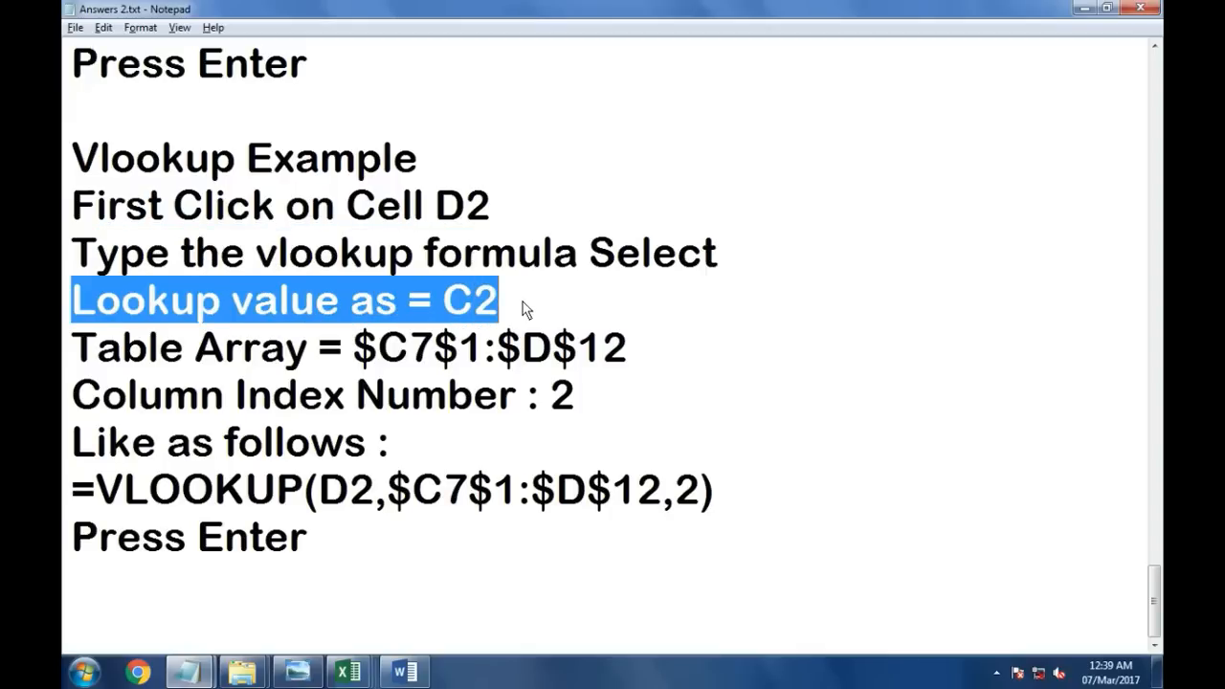
Step: Correct the Table Array line in the notes to read $C$7:$D$12
left_click_drag(75, 350, 490, 356)
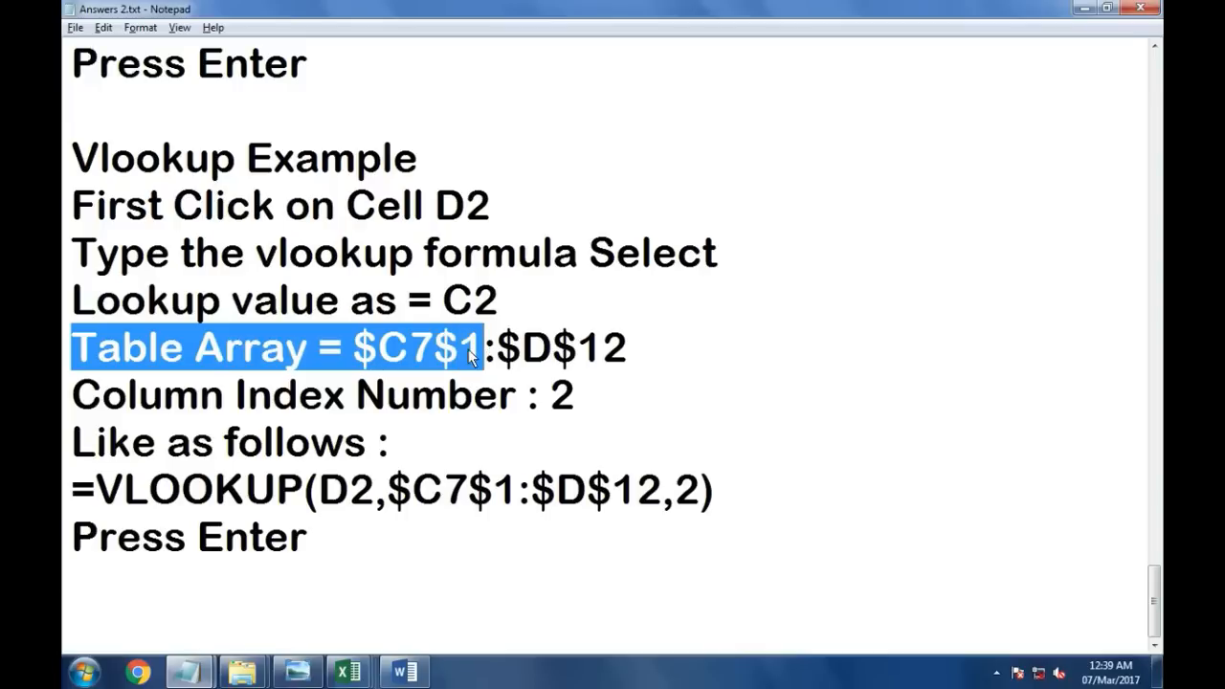
left_click(474, 356)
key("Delete")
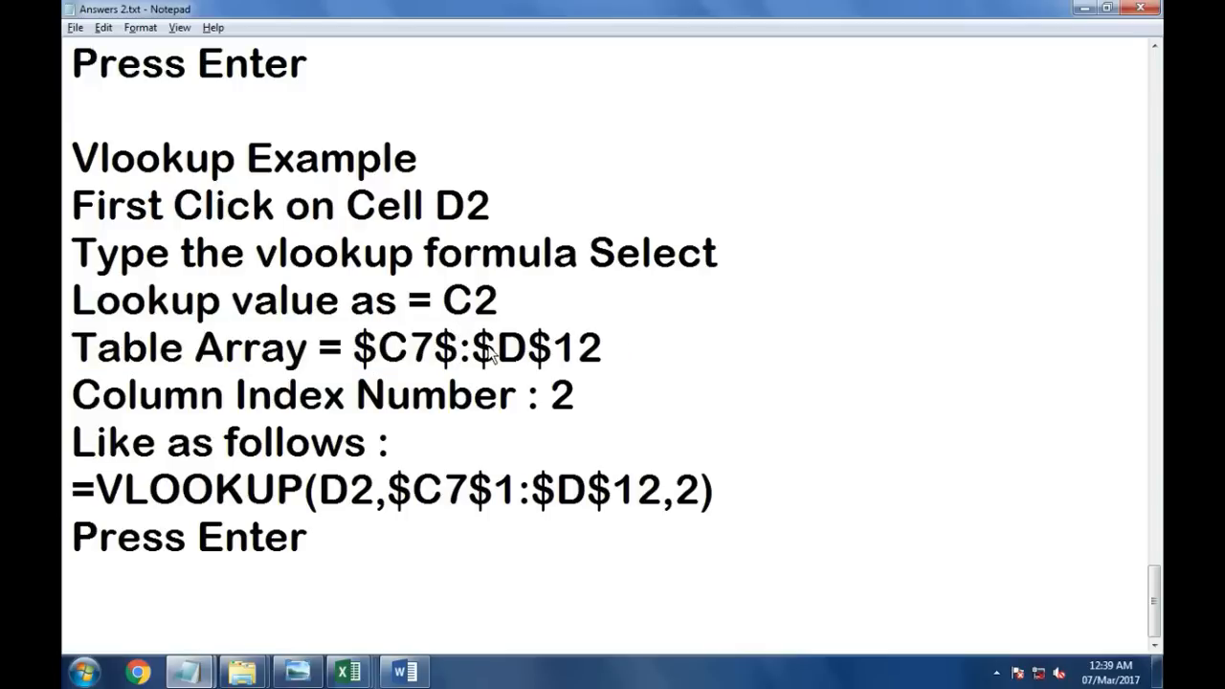
key("BackSpace")
key("Right")
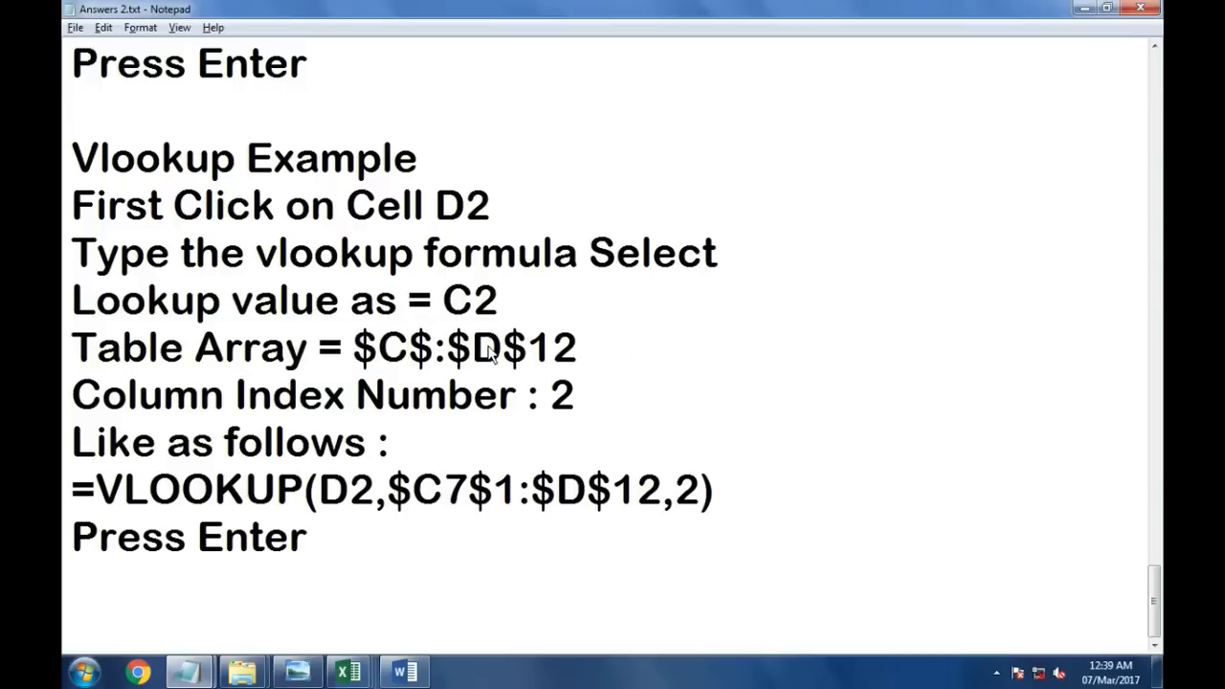
type("7")
left_click_drag(488, 350, 632, 354)
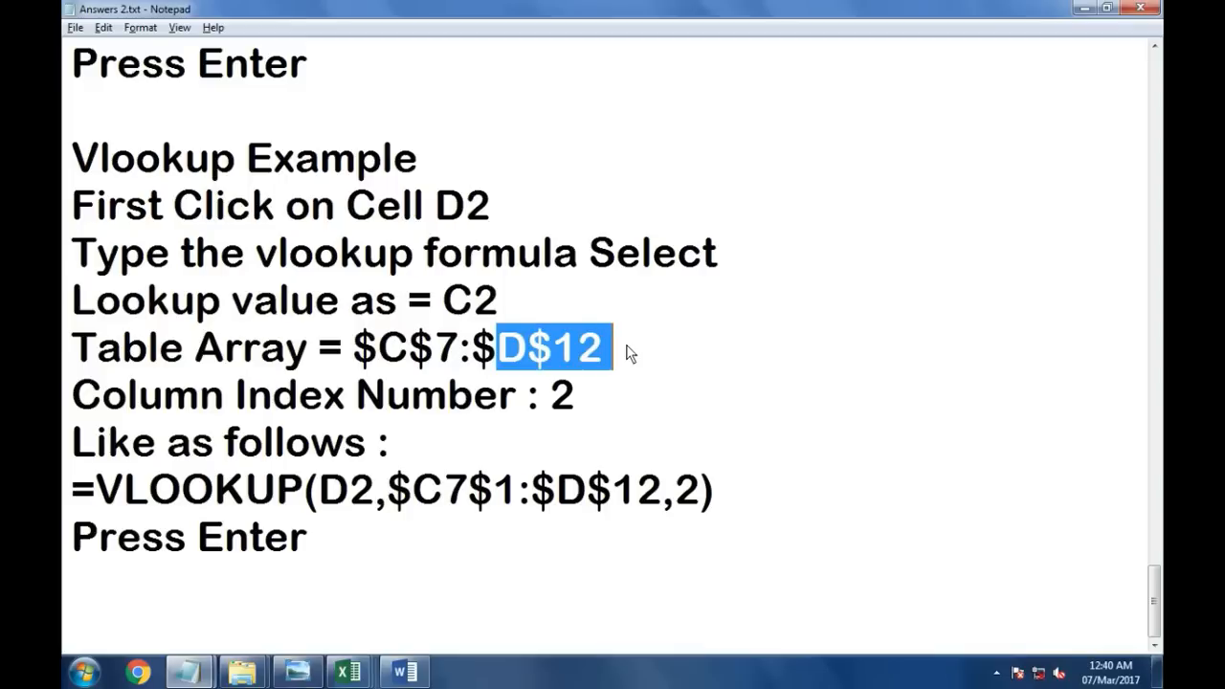
Step: Correct the example formula in the notes to =VLOOKUP(D2,$C$7:$D$12,2)
left_click_drag(74, 393, 590, 419)
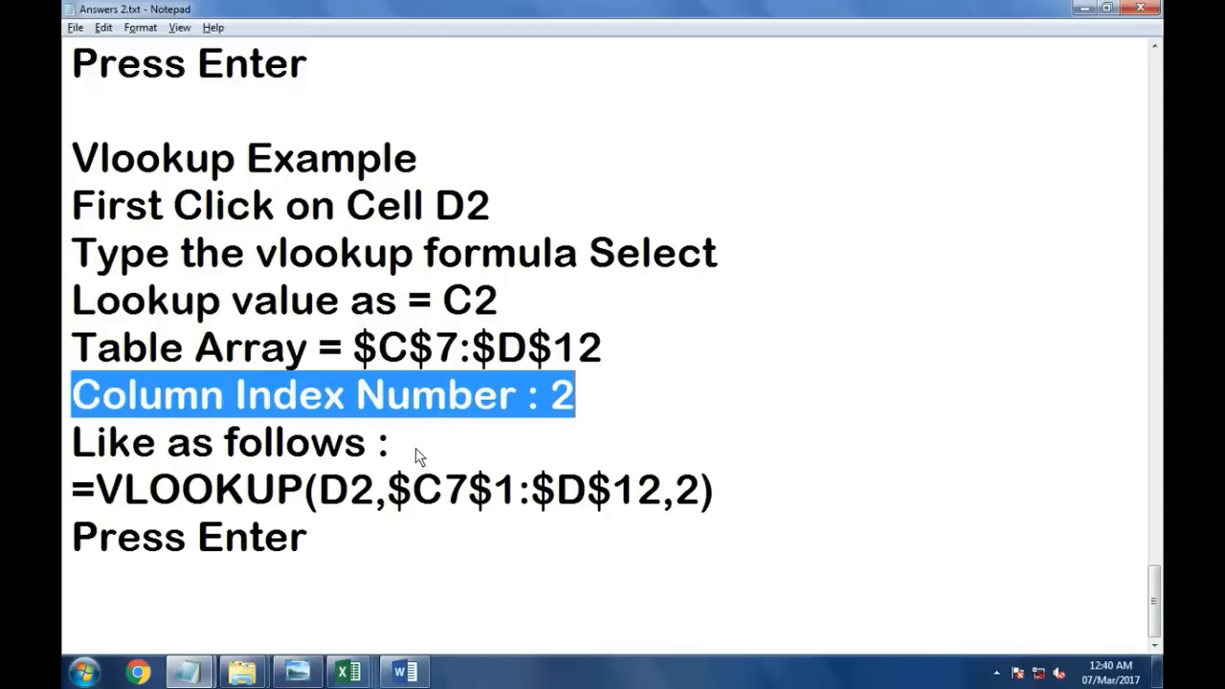
left_click_drag(72, 489, 517, 488)
left_click(524, 493)
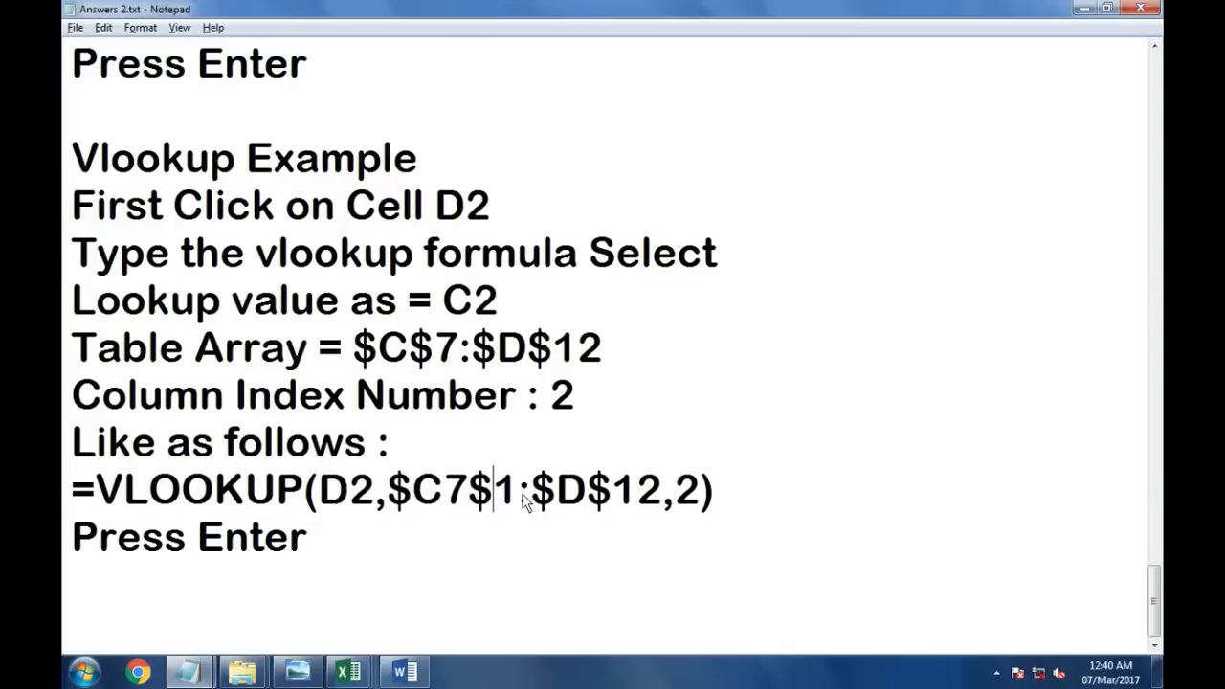
key("BackSpace")
key("Left")
key("BackSpace")
key("Right")
type("7")
key("Right")
key("Right")
left_click_drag(534, 489, 672, 490)
left_click(695, 492)
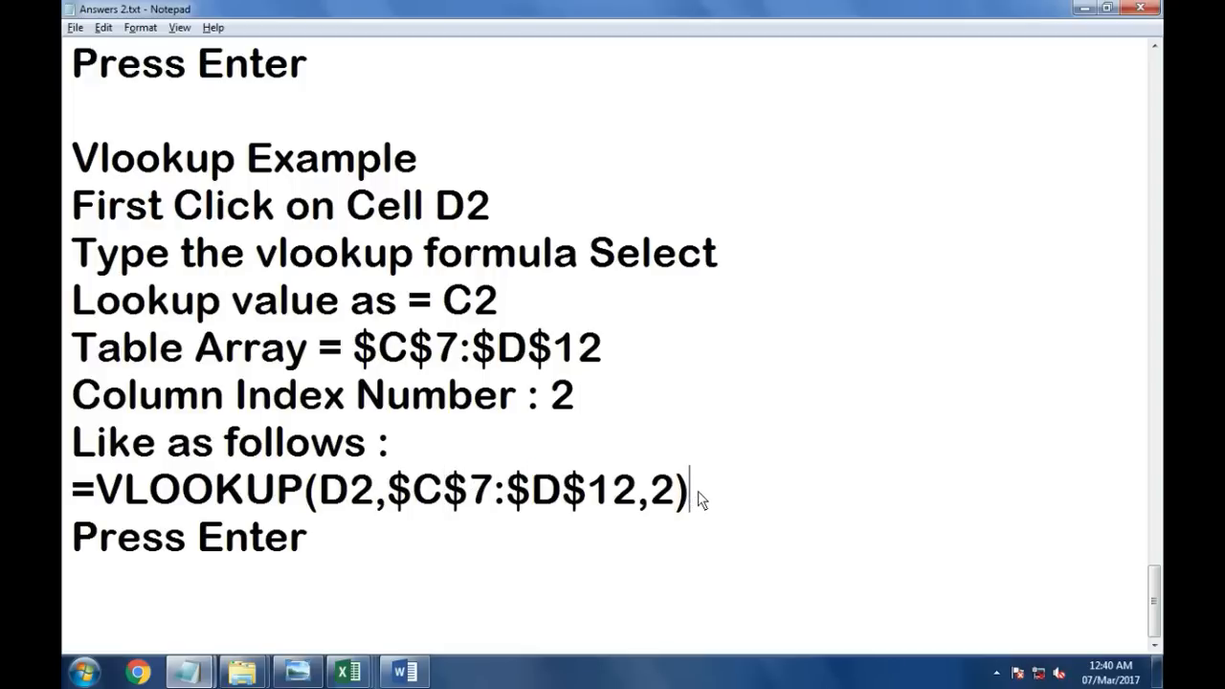
Step: Review the 7th Practical nested IF tax notes and the scanned question's income-tax rate table
left_click(352, 543)
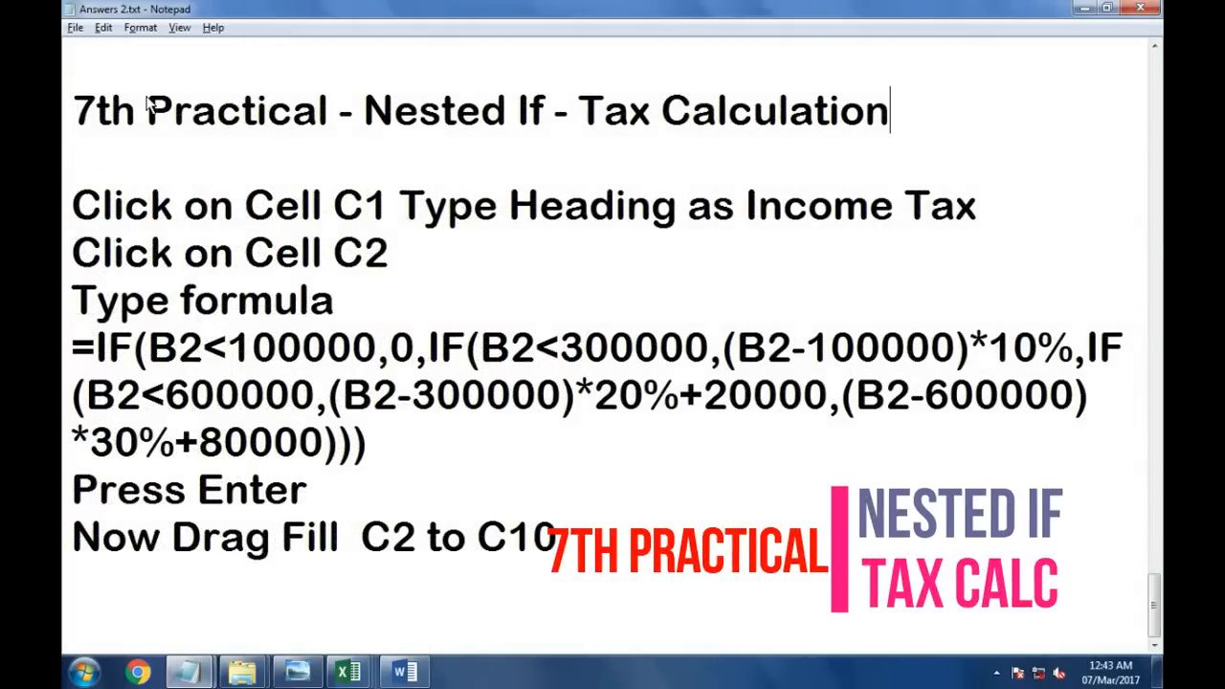
left_click_drag(75, 108, 888, 124)
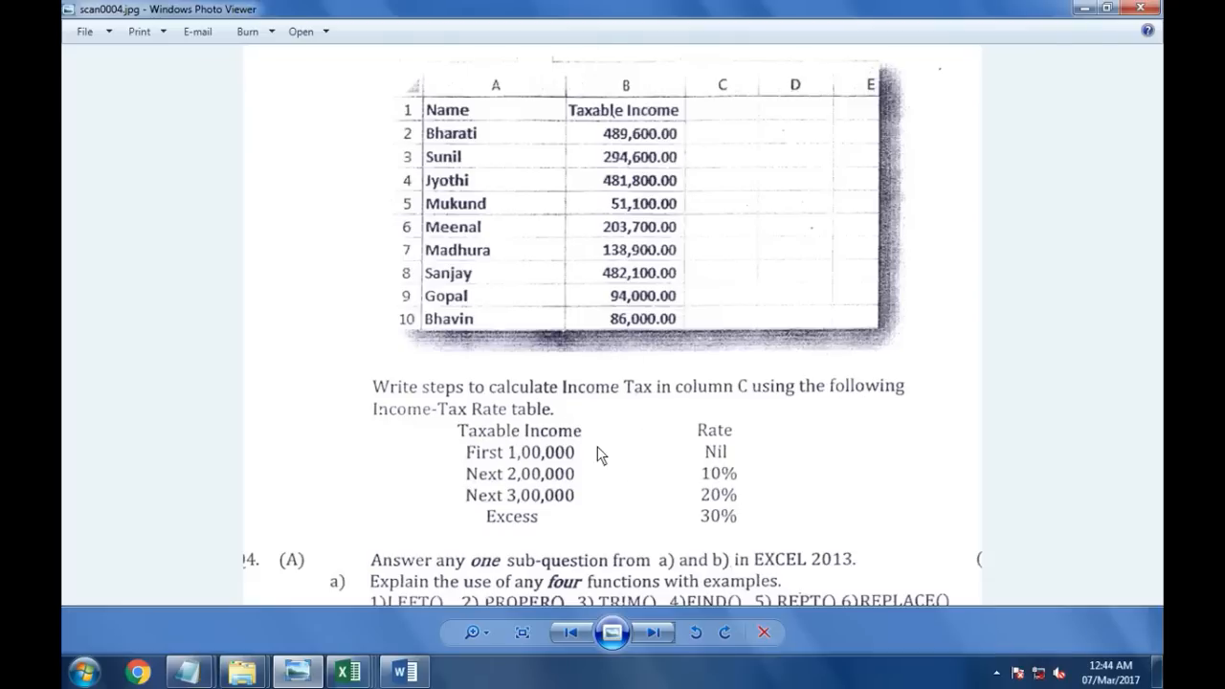
scroll(560, 443, "up", 3)
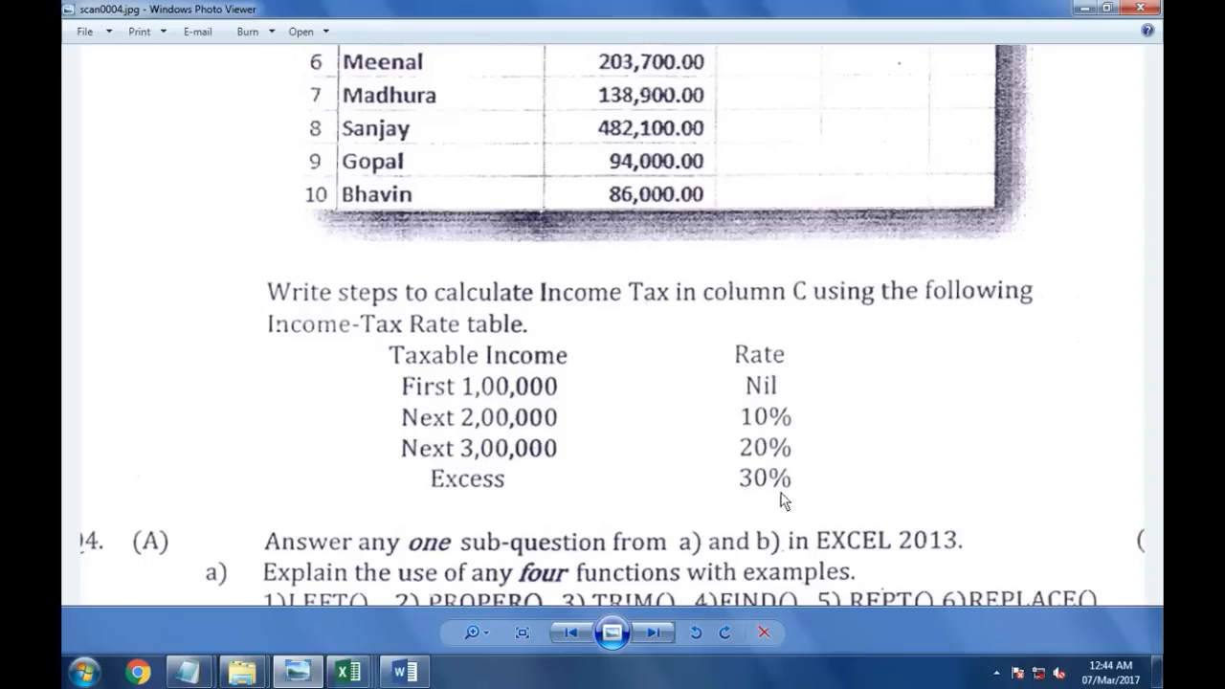
left_click_drag(756, 426, 749, 527)
left_click_drag(695, 376, 653, 413)
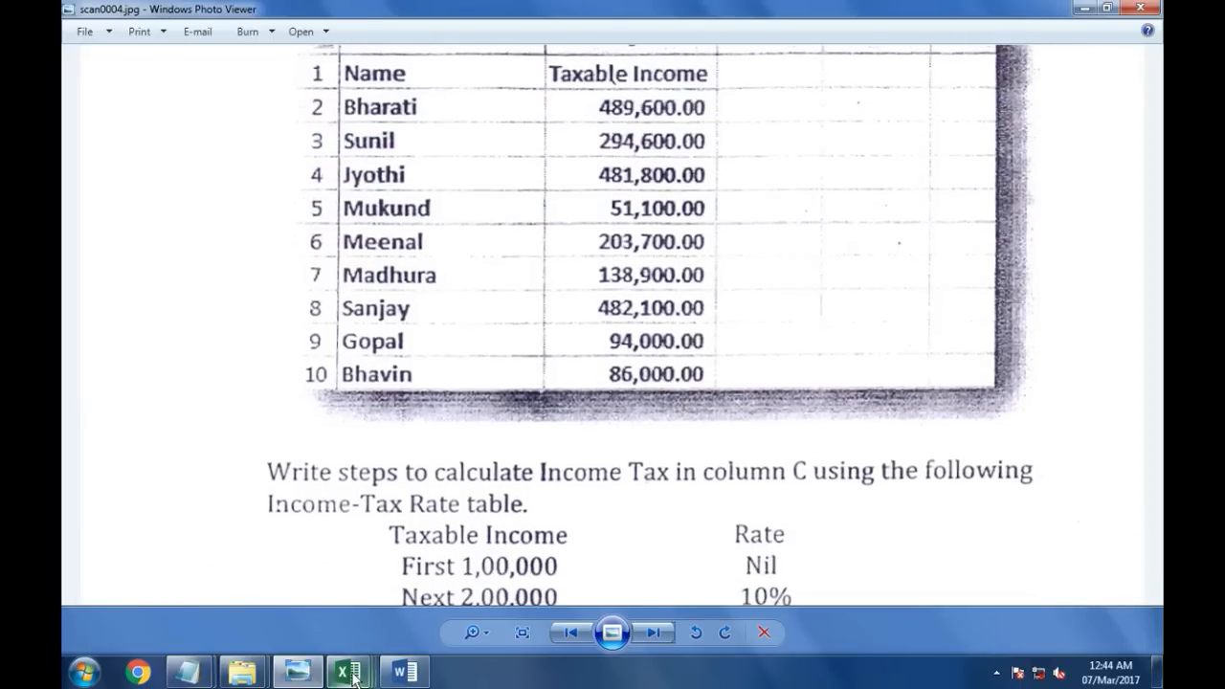
Step: Switch back to the Excel workbook and start an IF formula in C2 returning 0 when B2 is below 100000
mouse_move(348, 673)
left_click(372, 598)
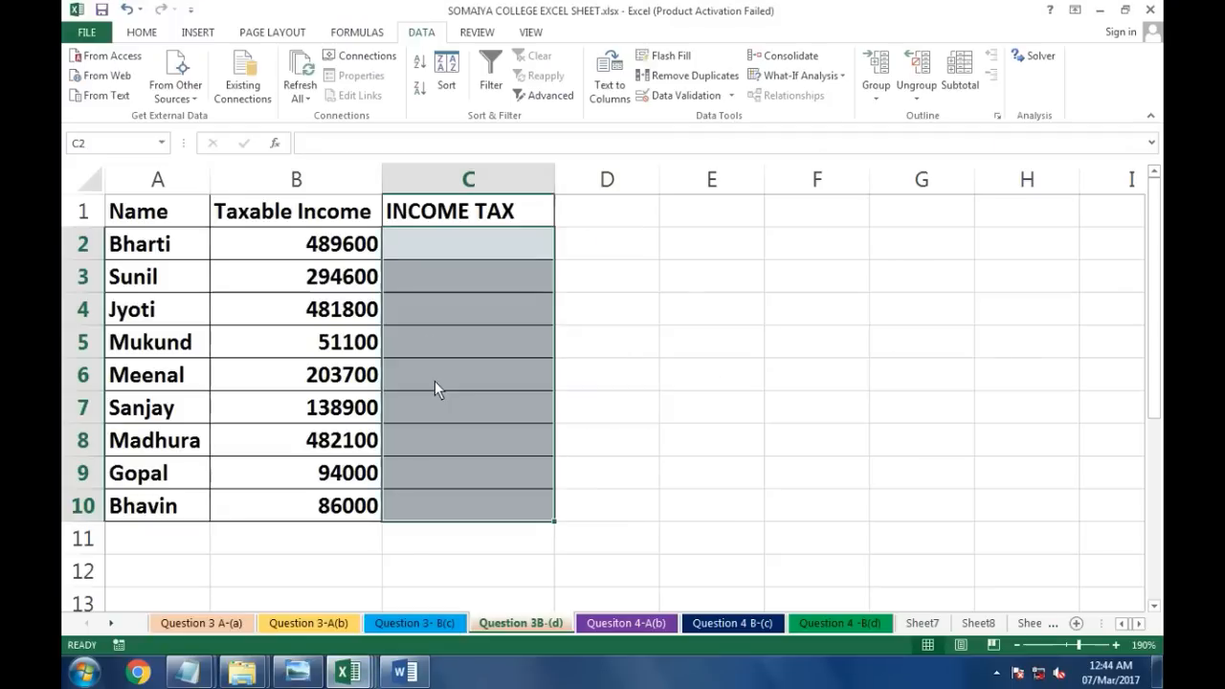
left_click(437, 241)
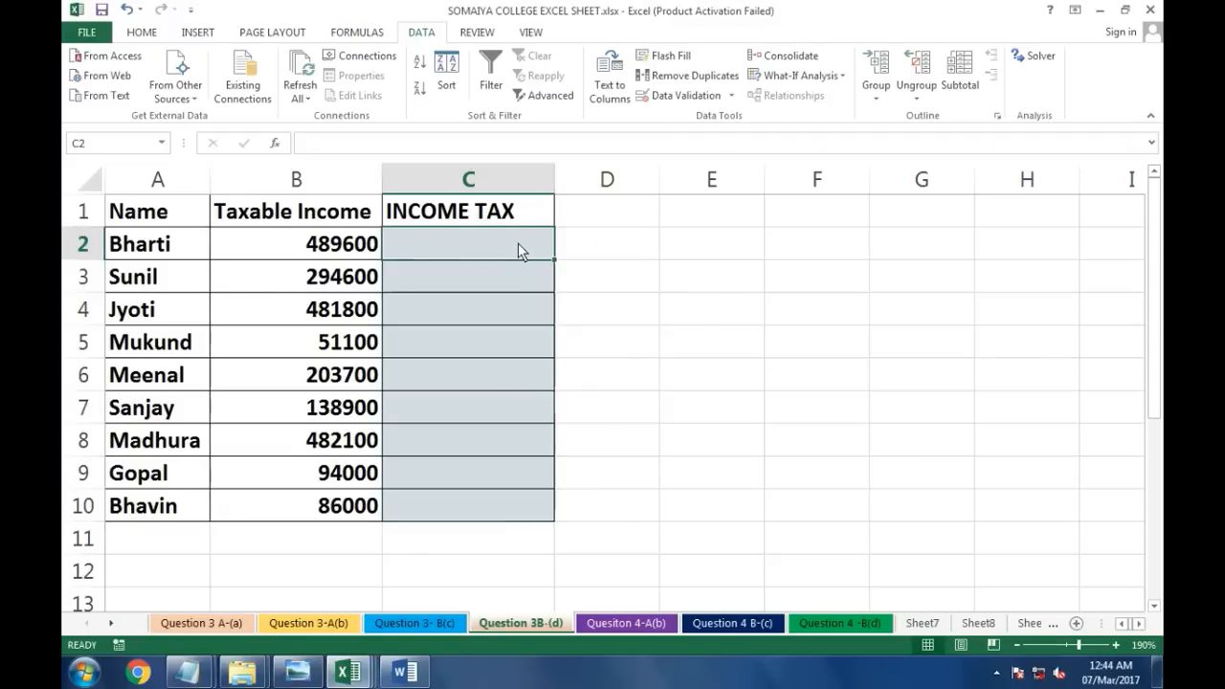
left_click_drag(297, 243, 300, 311)
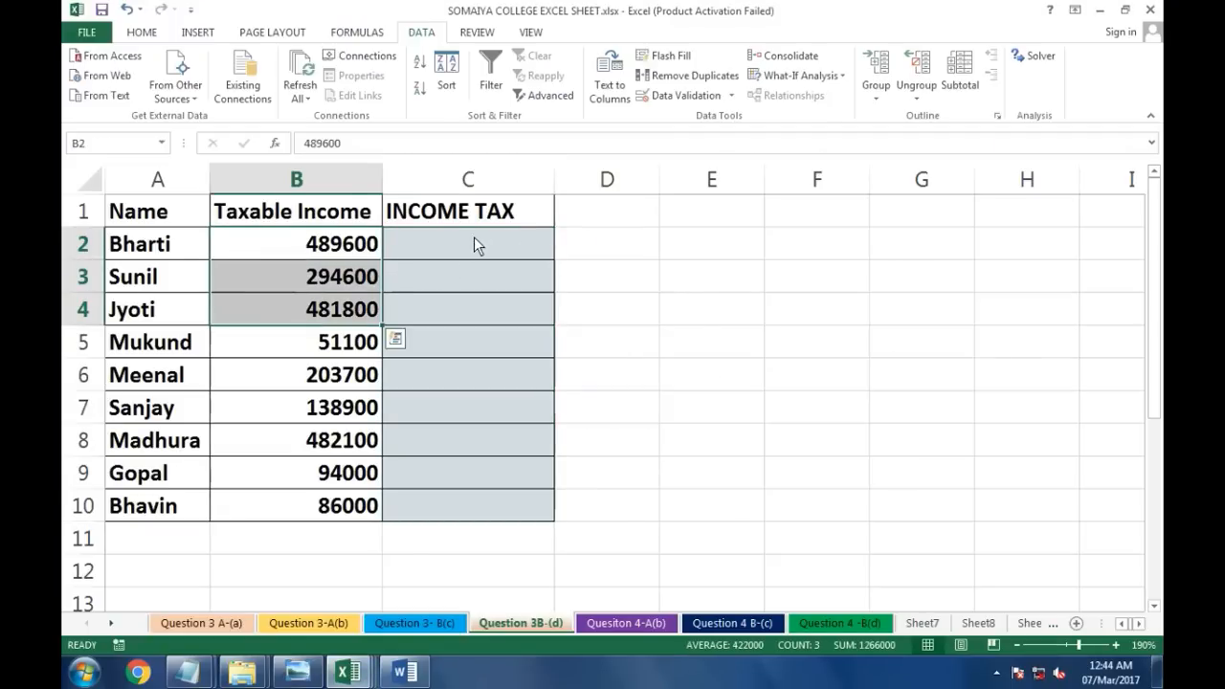
left_click(479, 243)
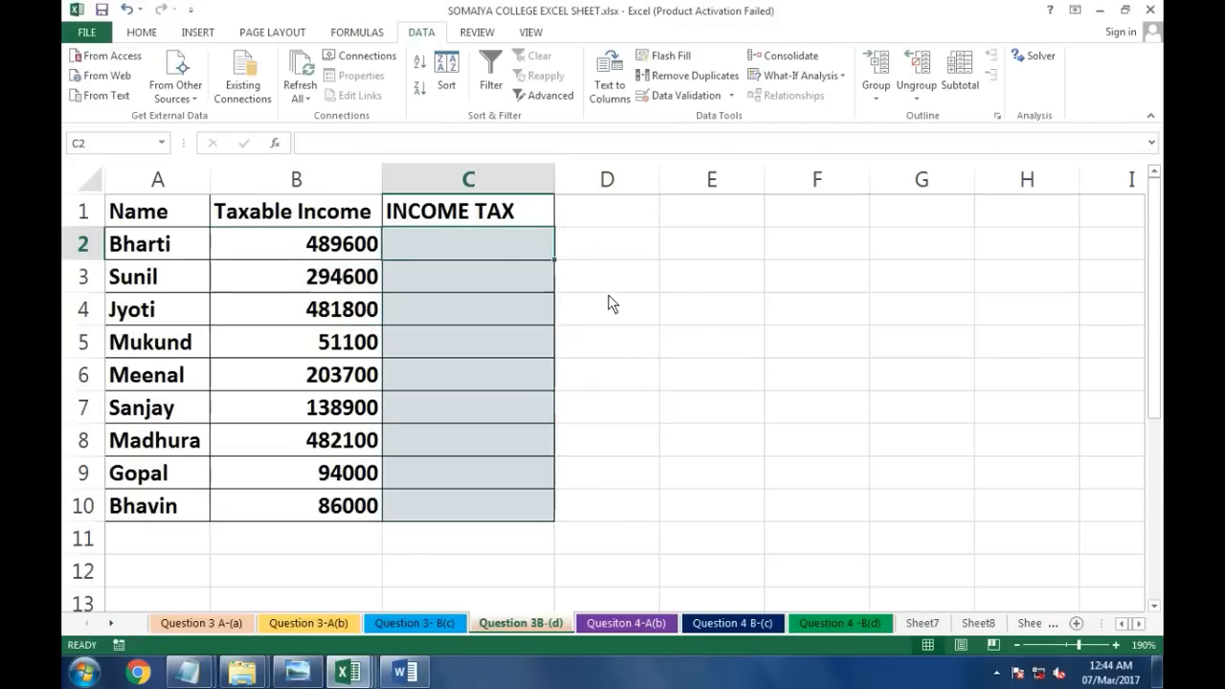
type("=IF(")
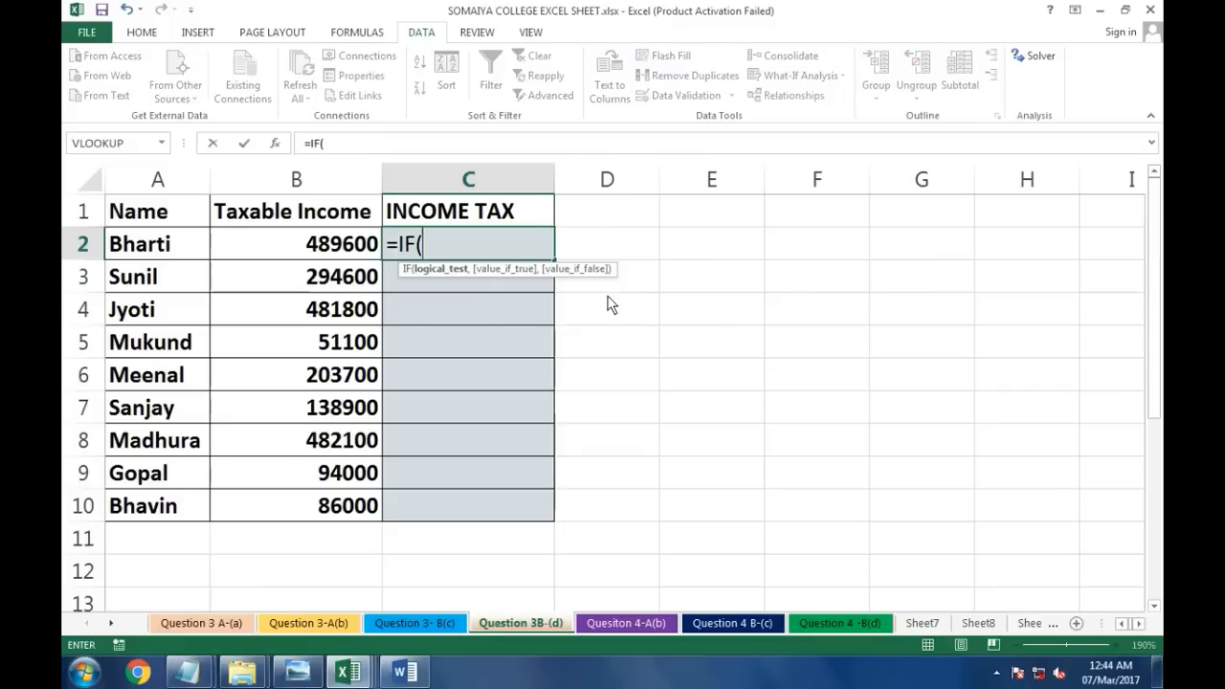
left_click(343, 254)
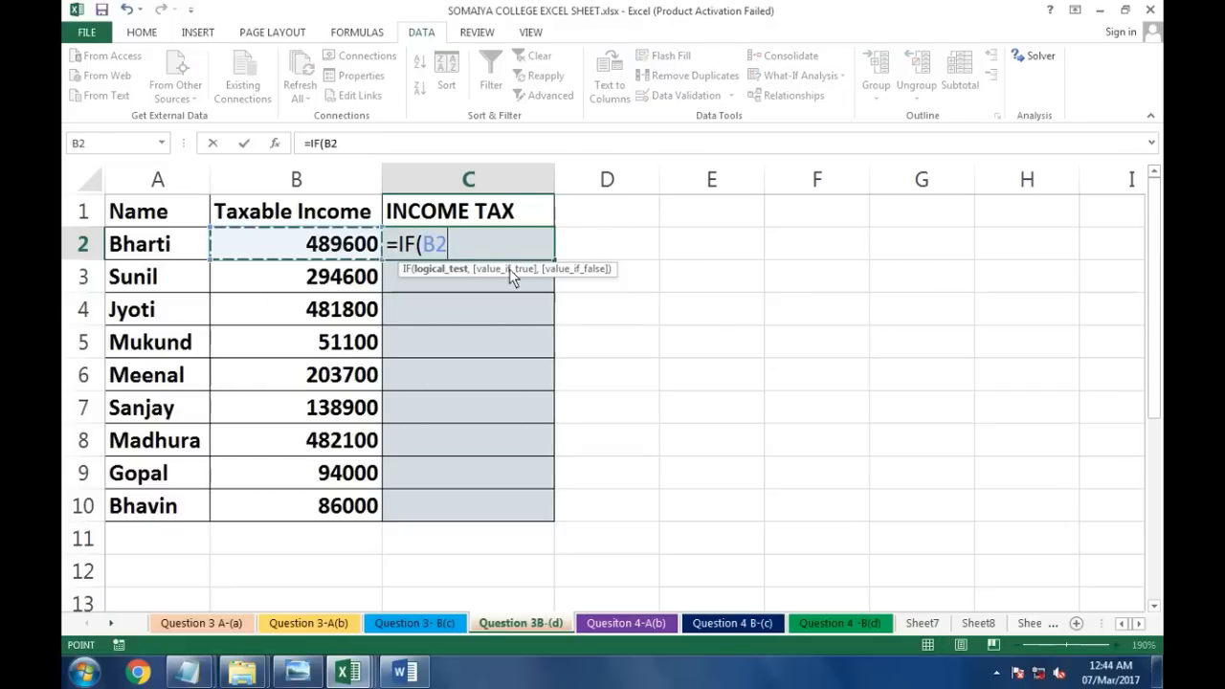
type("<")
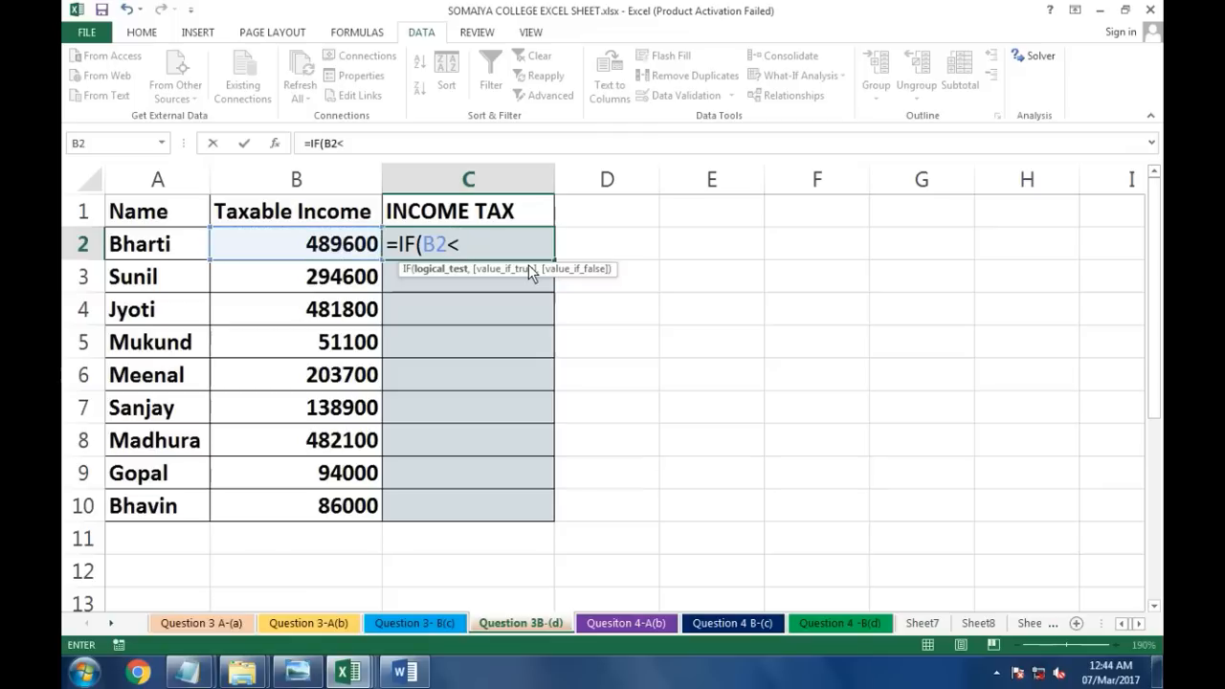
type("100000,0")
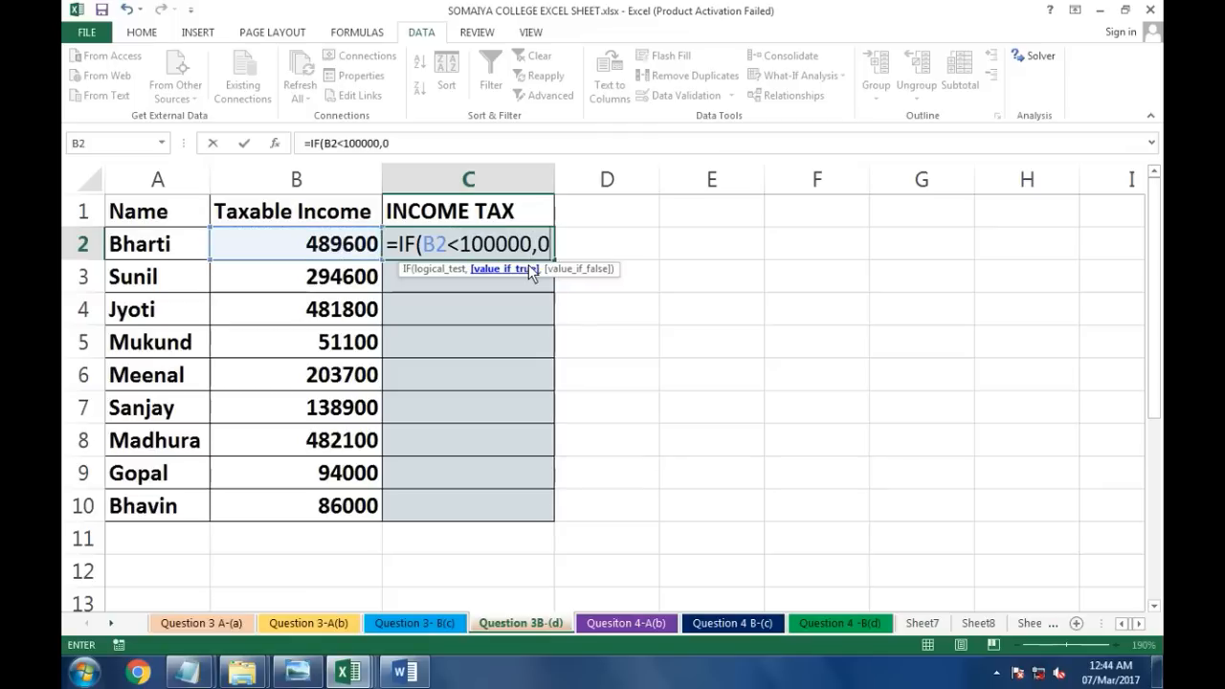
type(",")
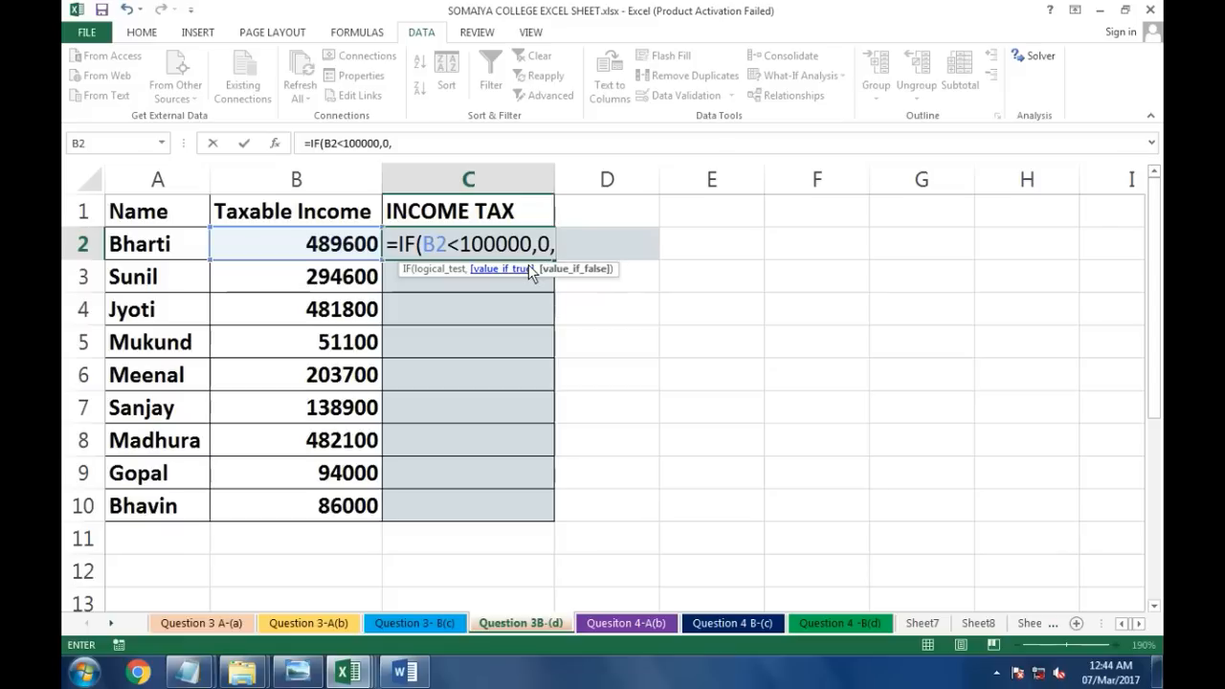
type("IF(")
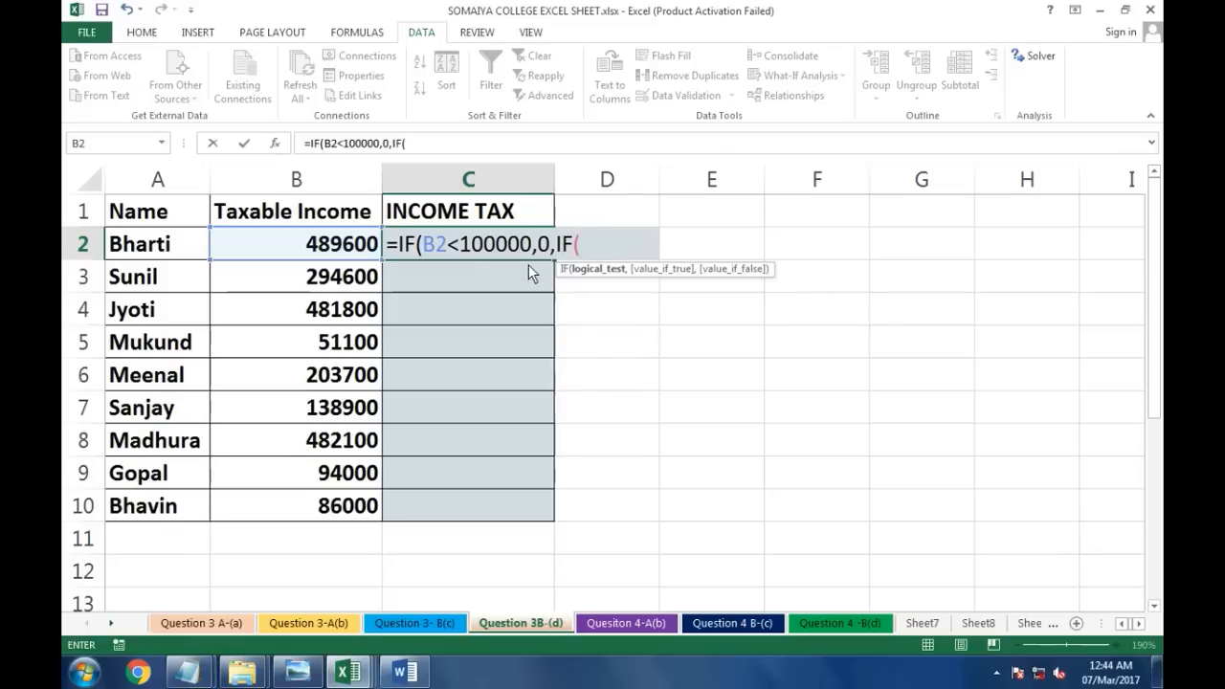
Step: Nest a second IF: when B2 is below 300000, return (B2-100000)*10%
left_click(316, 251)
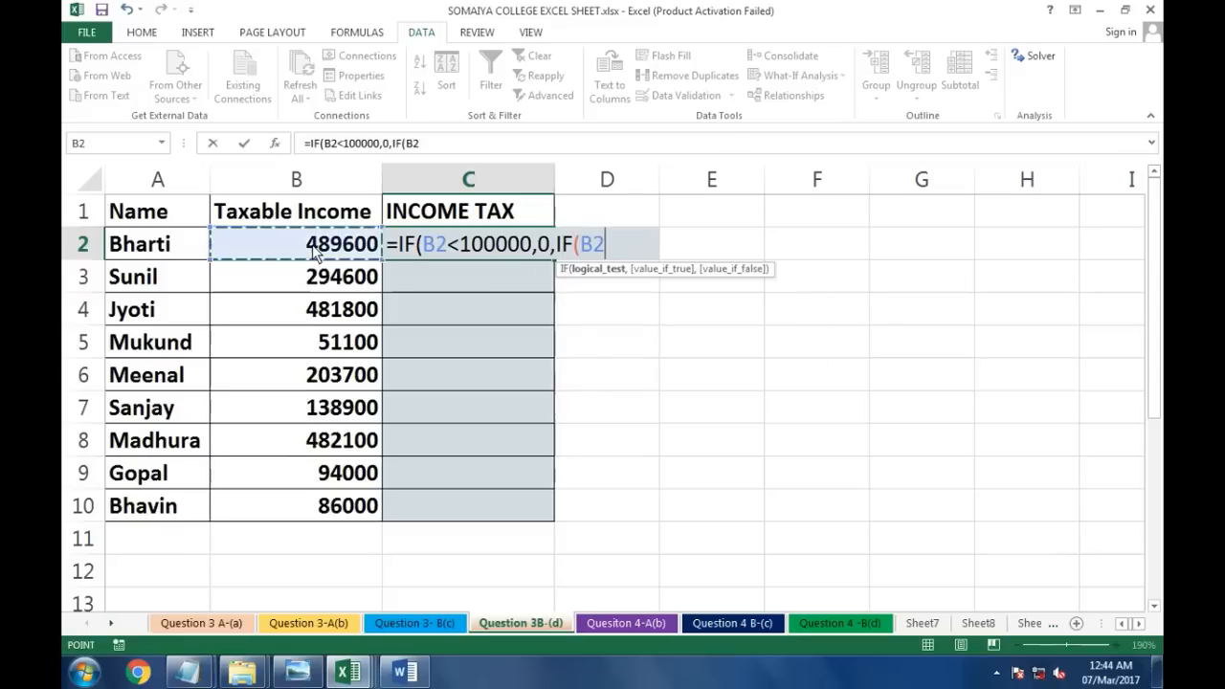
type("<")
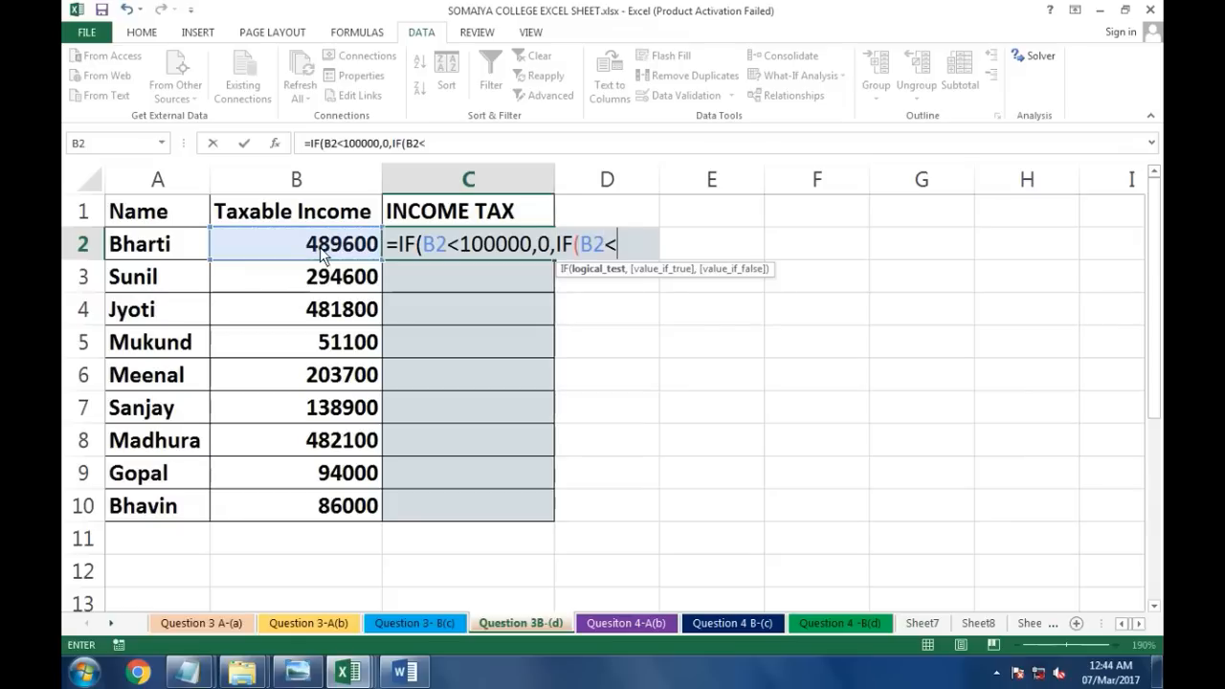
type("300000")
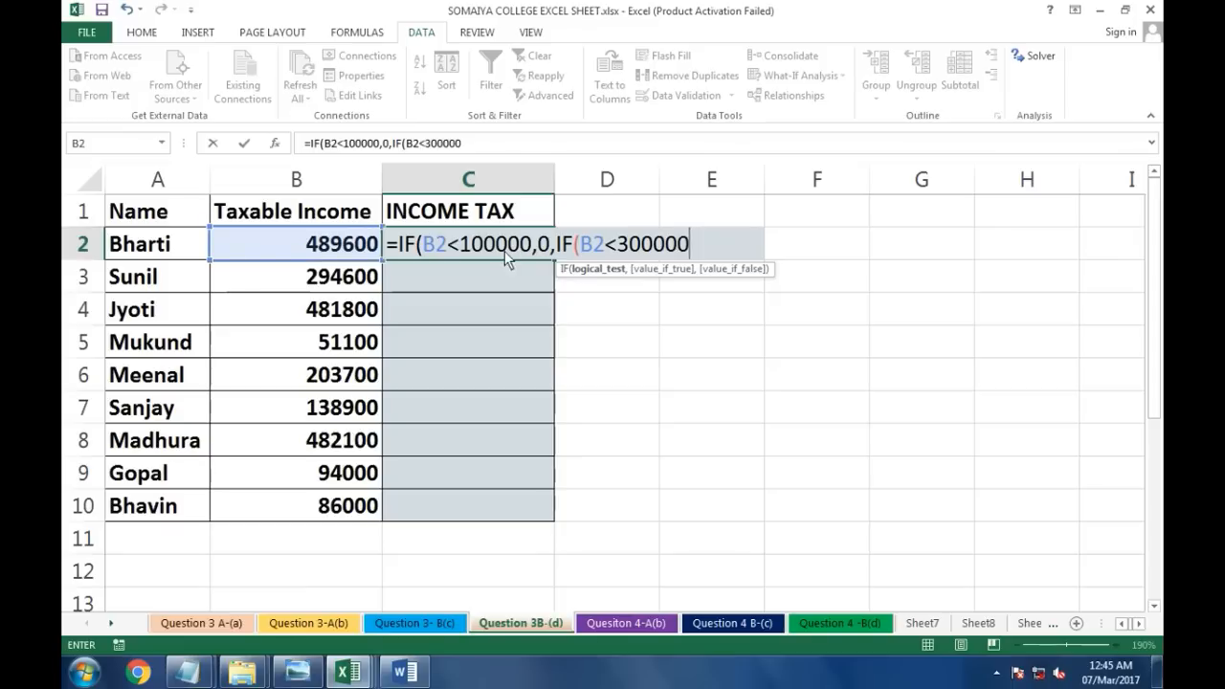
type(",(")
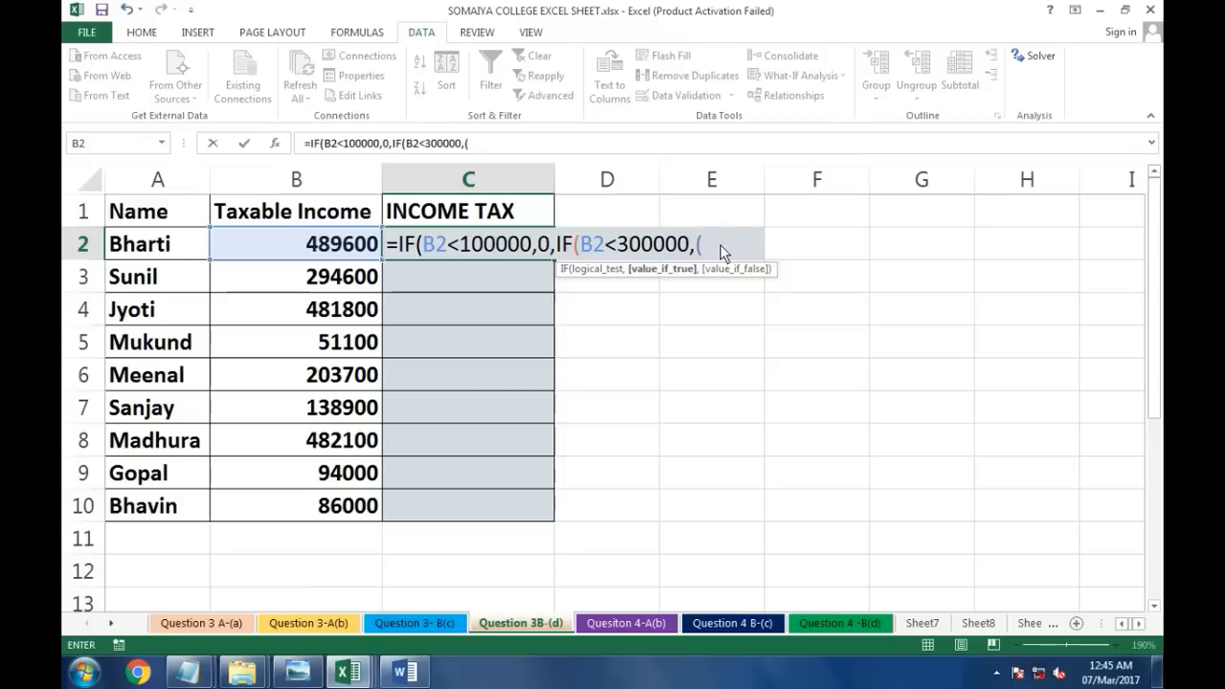
left_click(323, 251)
type("-100000")
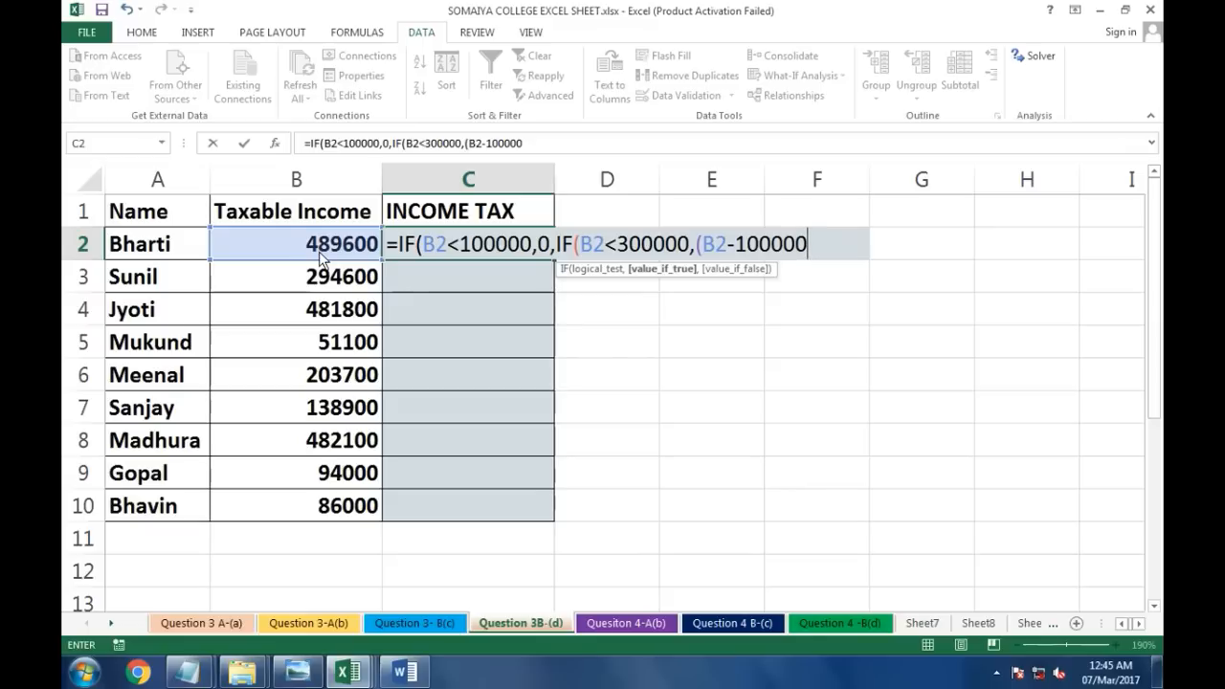
type(")*10%")
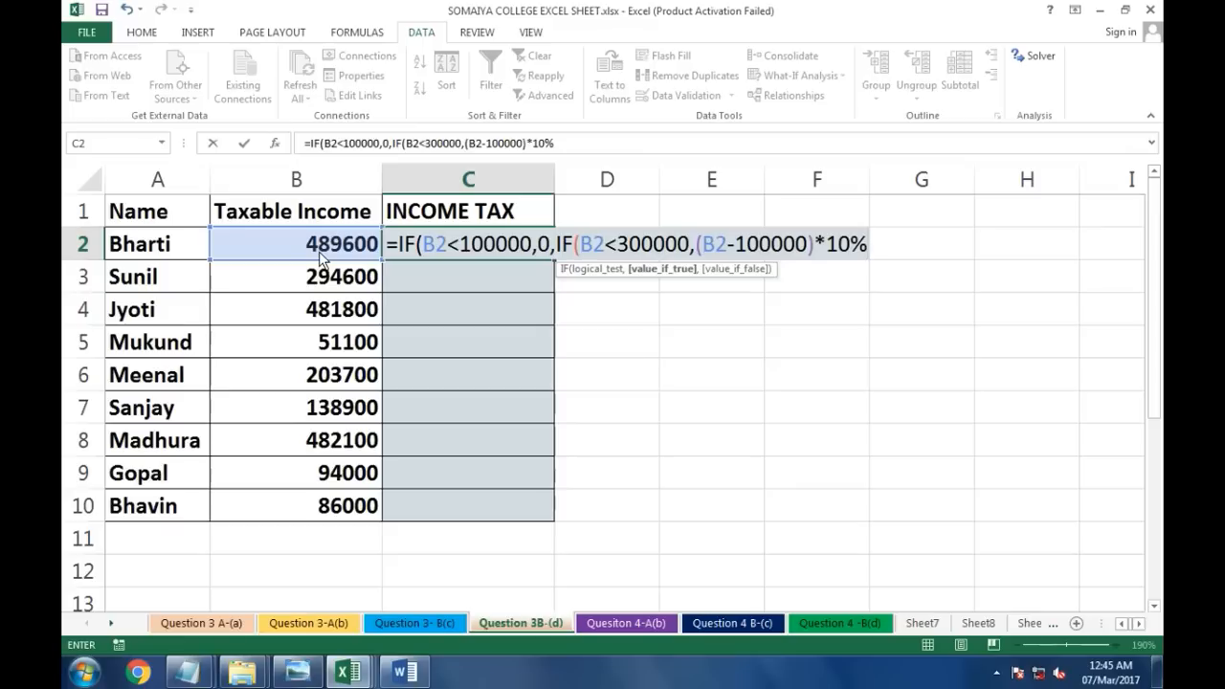
Step: Nest a third IF: when B2 is below 600000, return (B2-300000)*20%+20000
type(",IF")
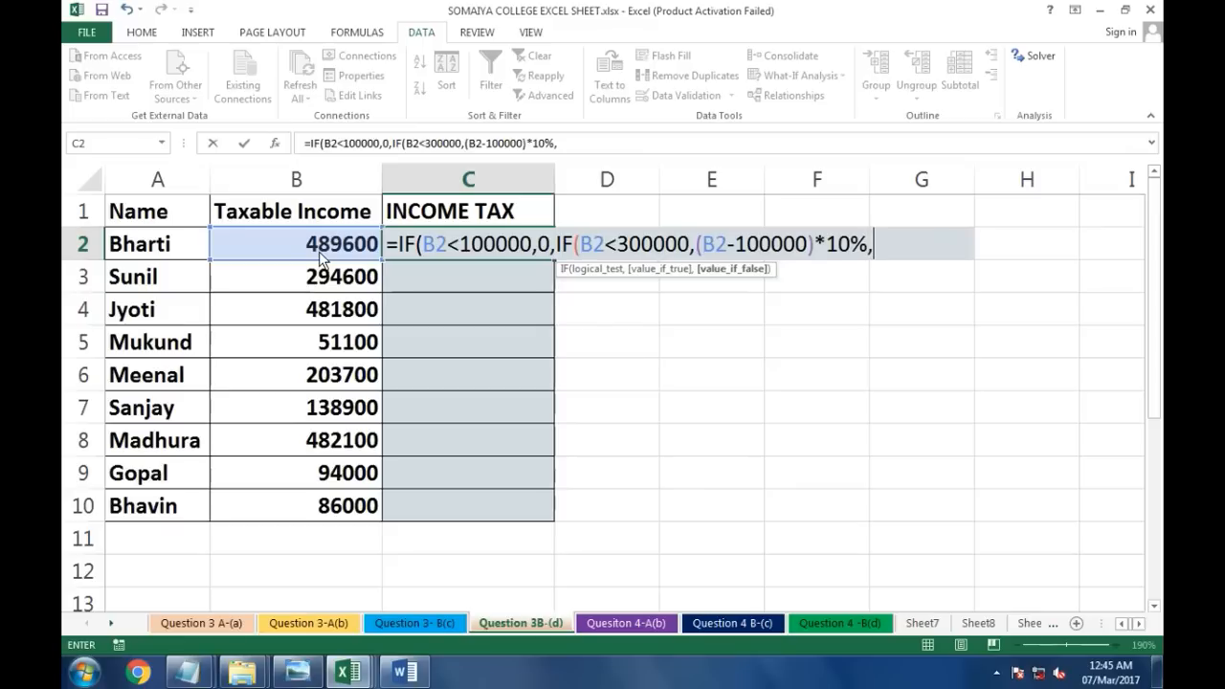
type("(")
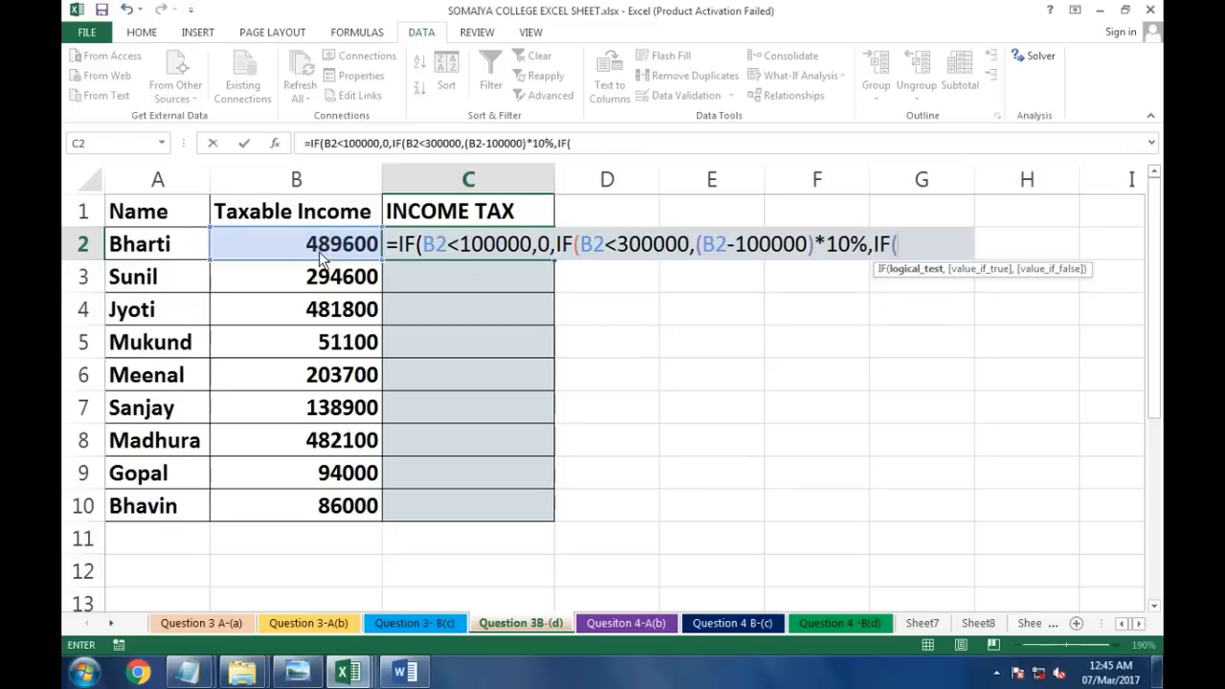
left_click(321, 249)
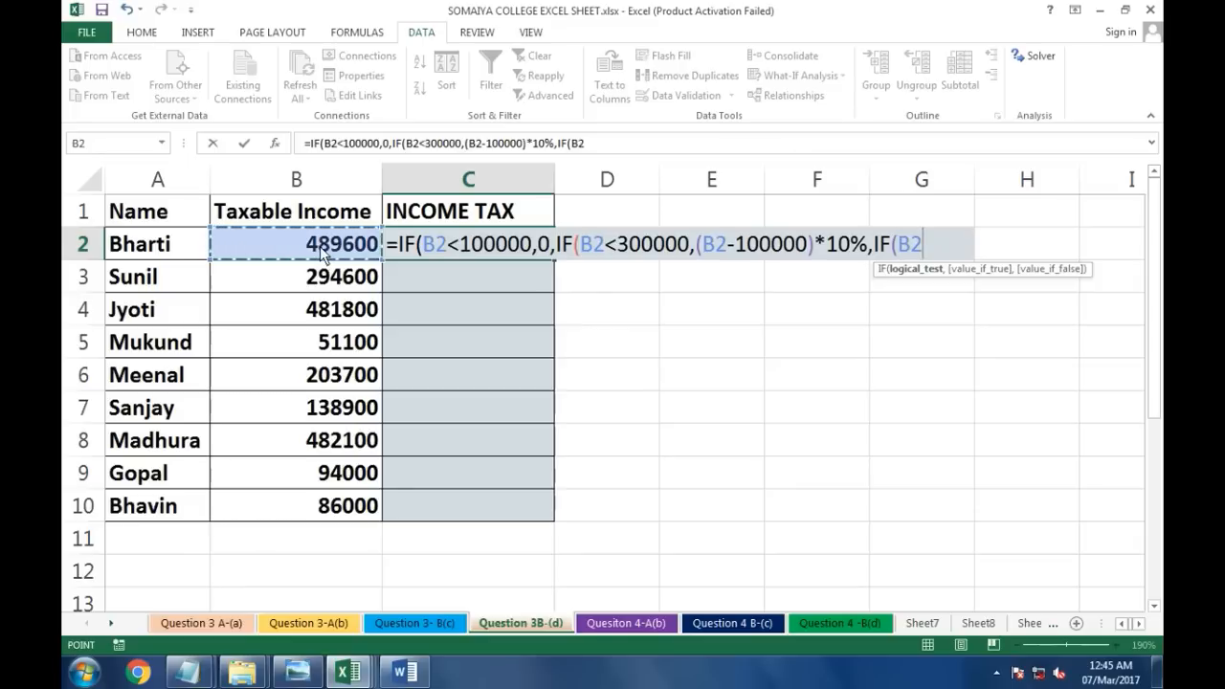
type("<")
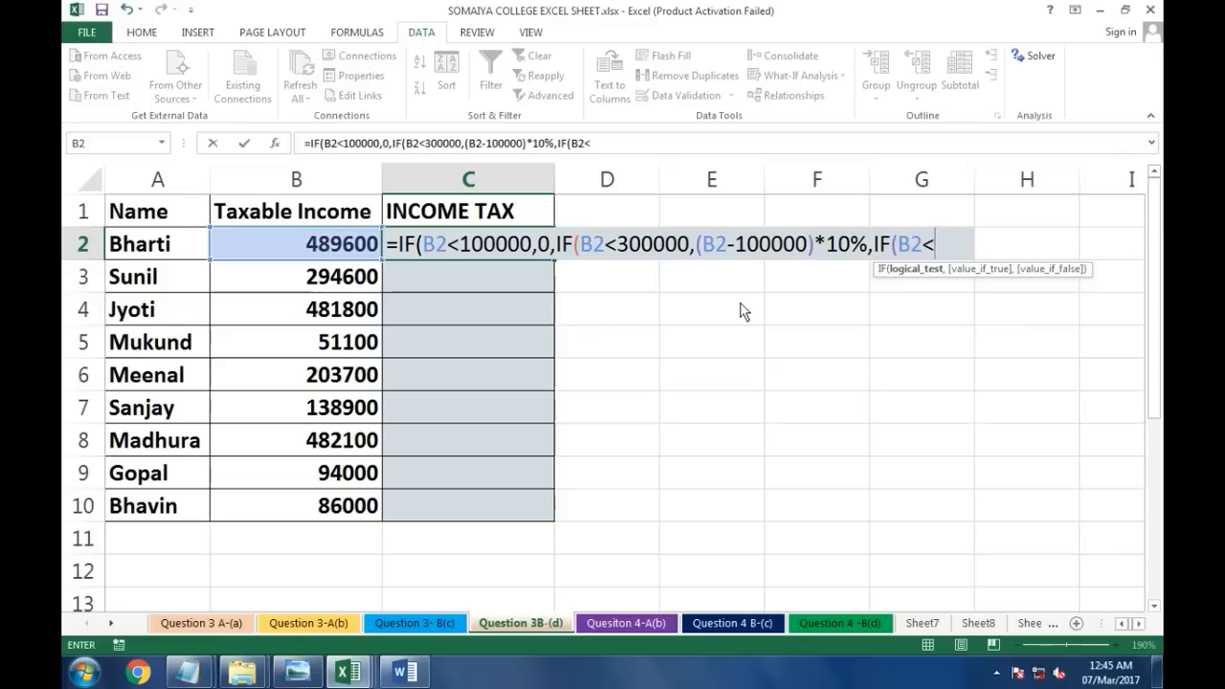
type("600000")
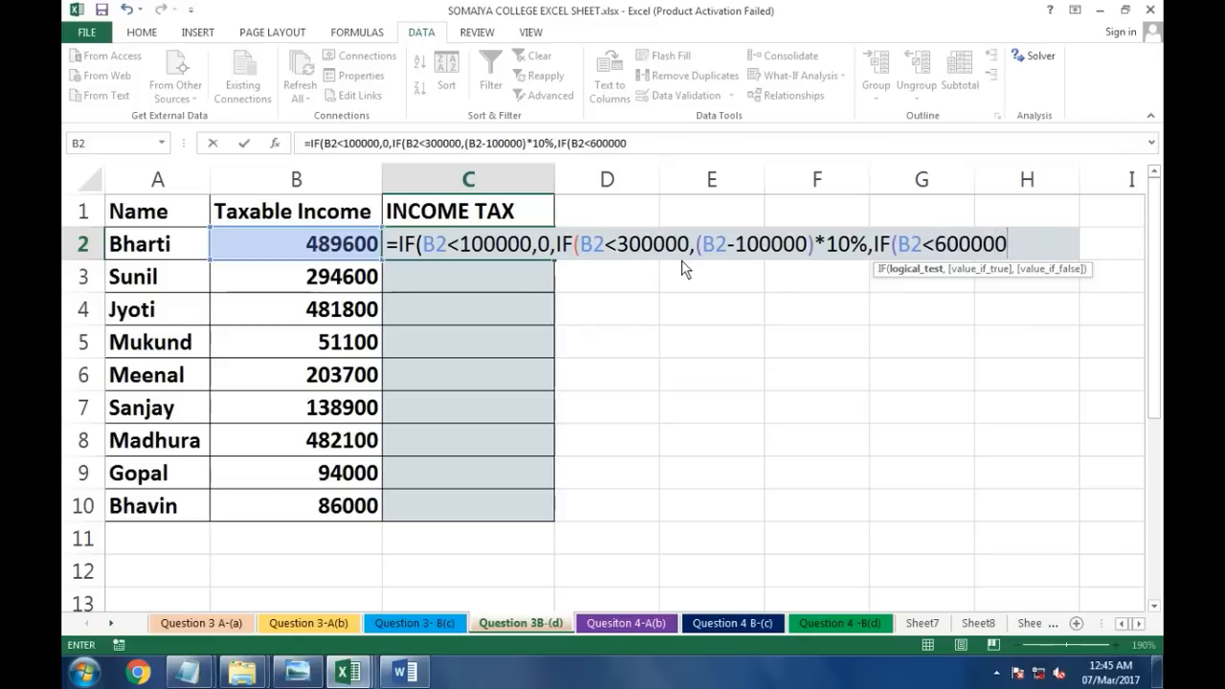
type(",")
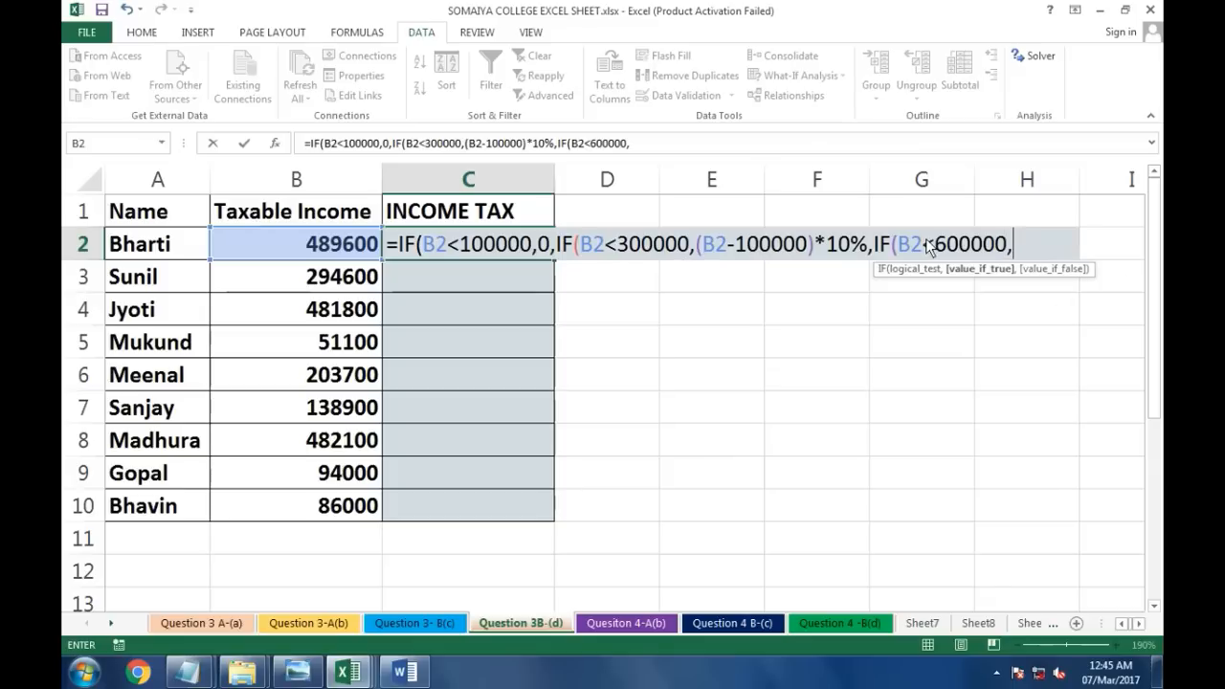
left_click(320, 243)
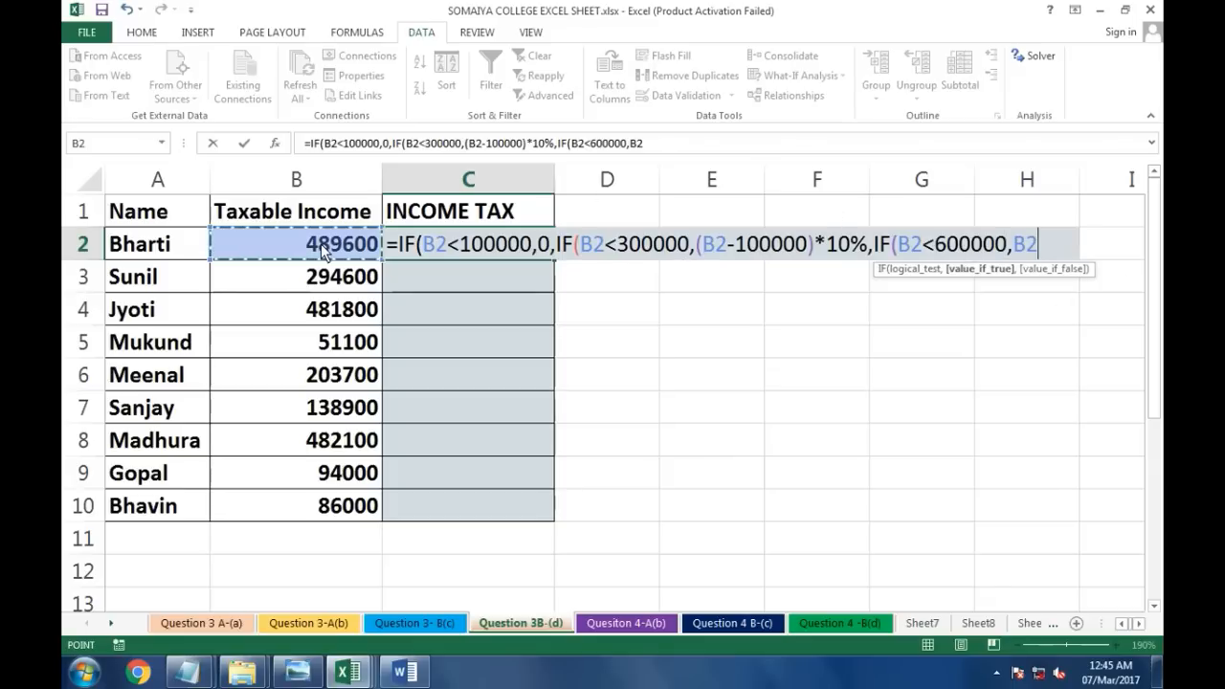
key("BackSpace")
key("BackSpace")
type("(")
left_click(344, 243)
type("-30000")
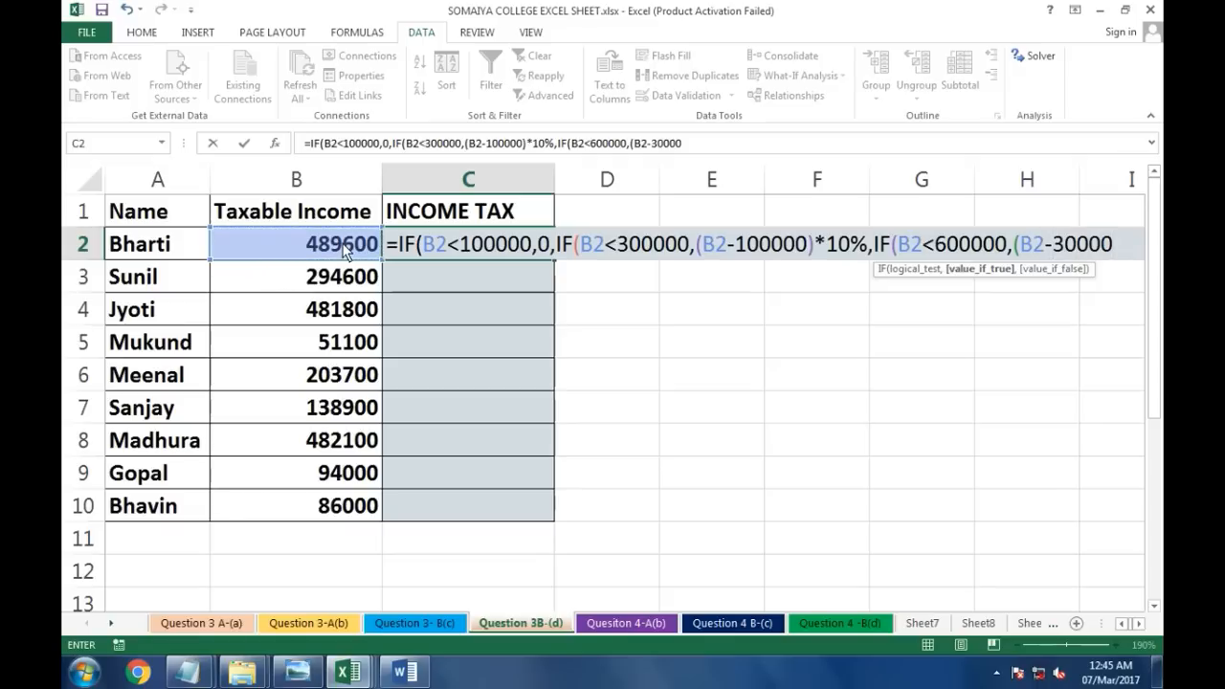
type(")")
key("BackSpace")
type("0)")
type("*20%")
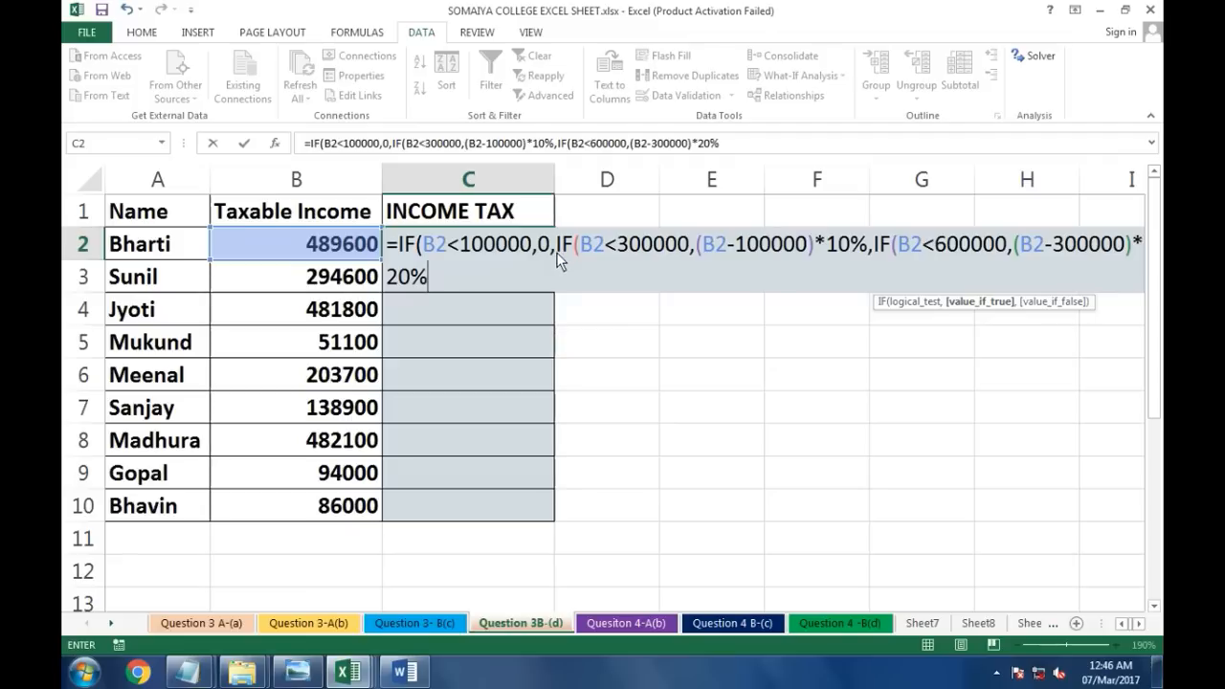
type("+")
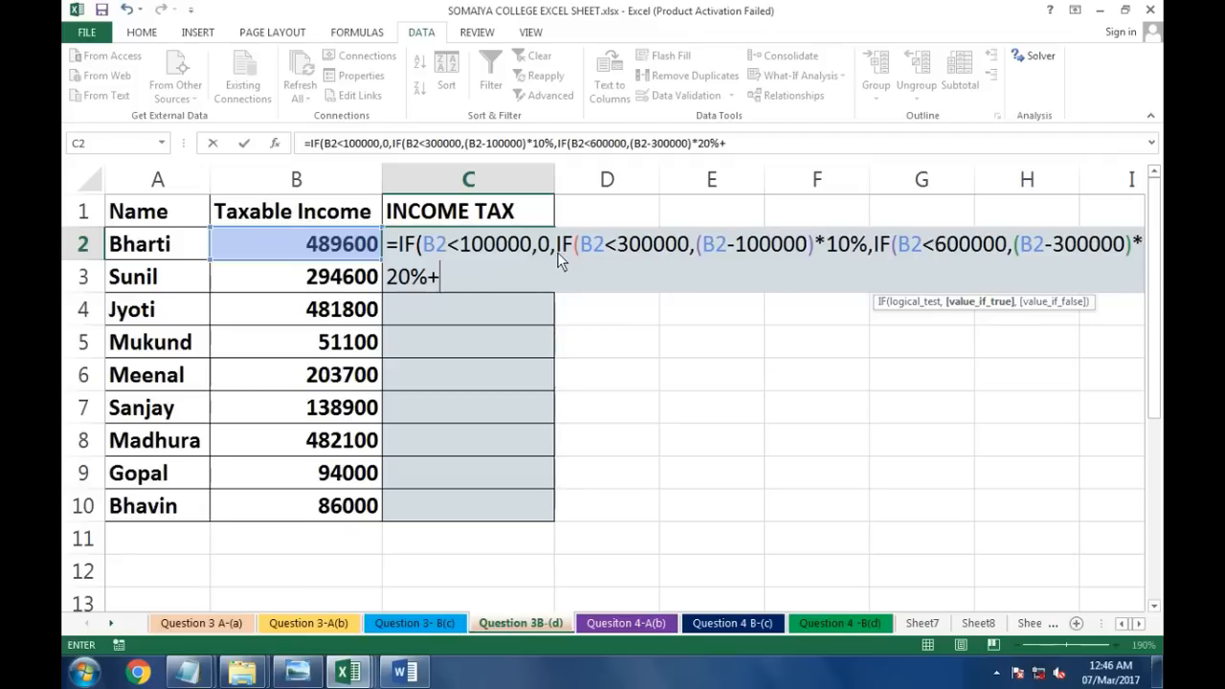
type("20000")
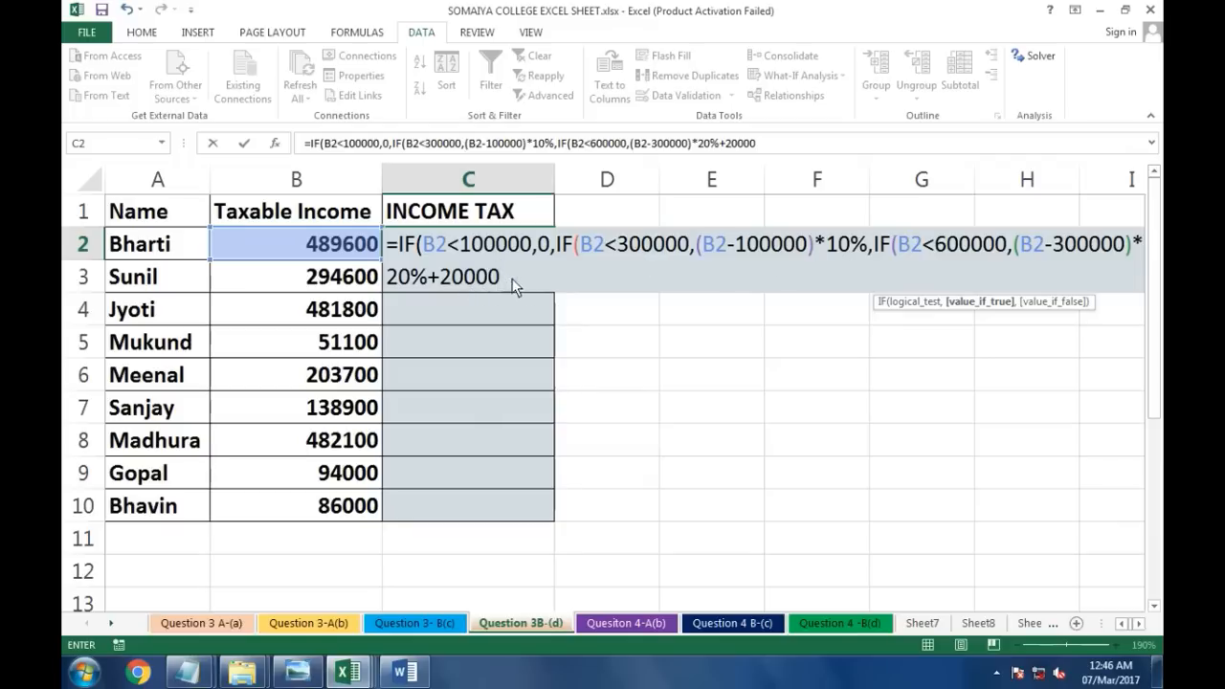
Step: Finish the formula with the final branch (B2-600000)*30%+80000 and enter it in C2
type(",I")
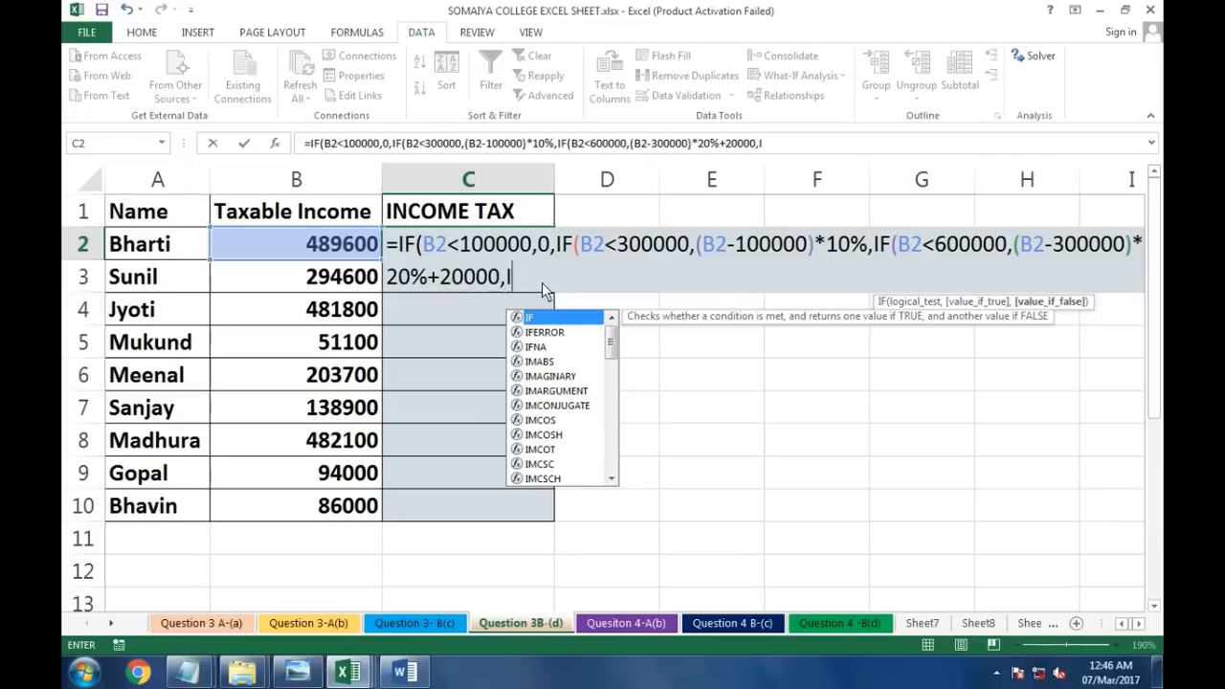
type("F")
key("BackSpace")
key("BackSpace")
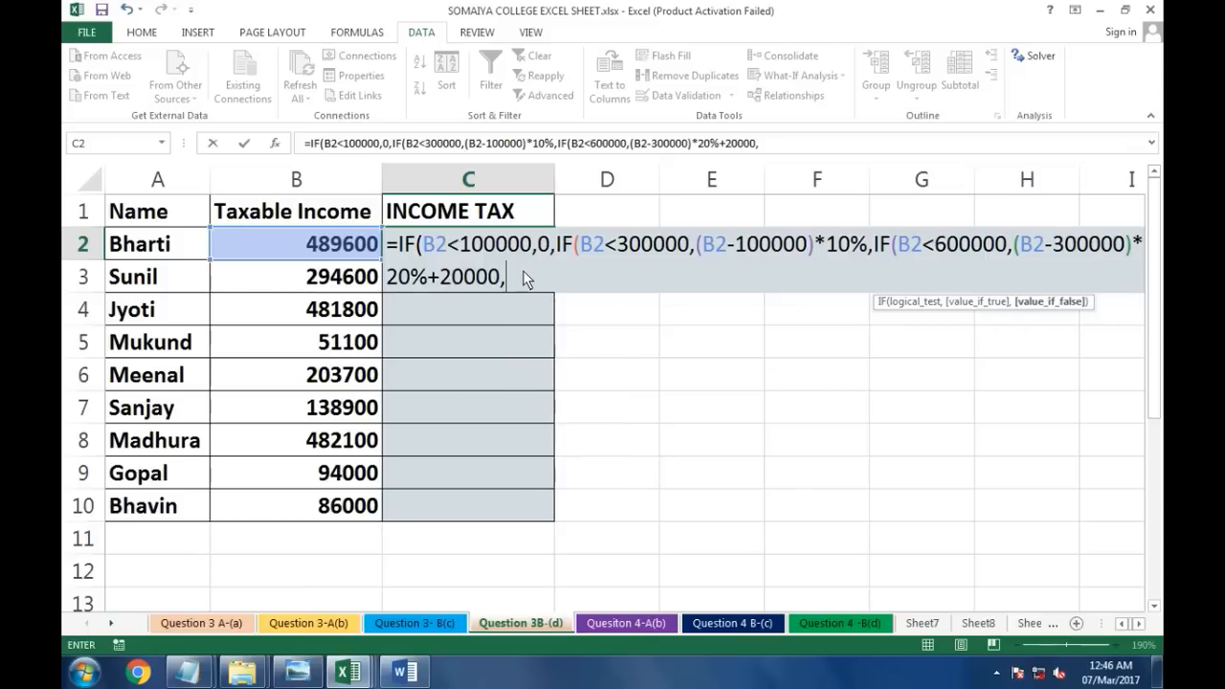
type("(")
left_click(320, 239)
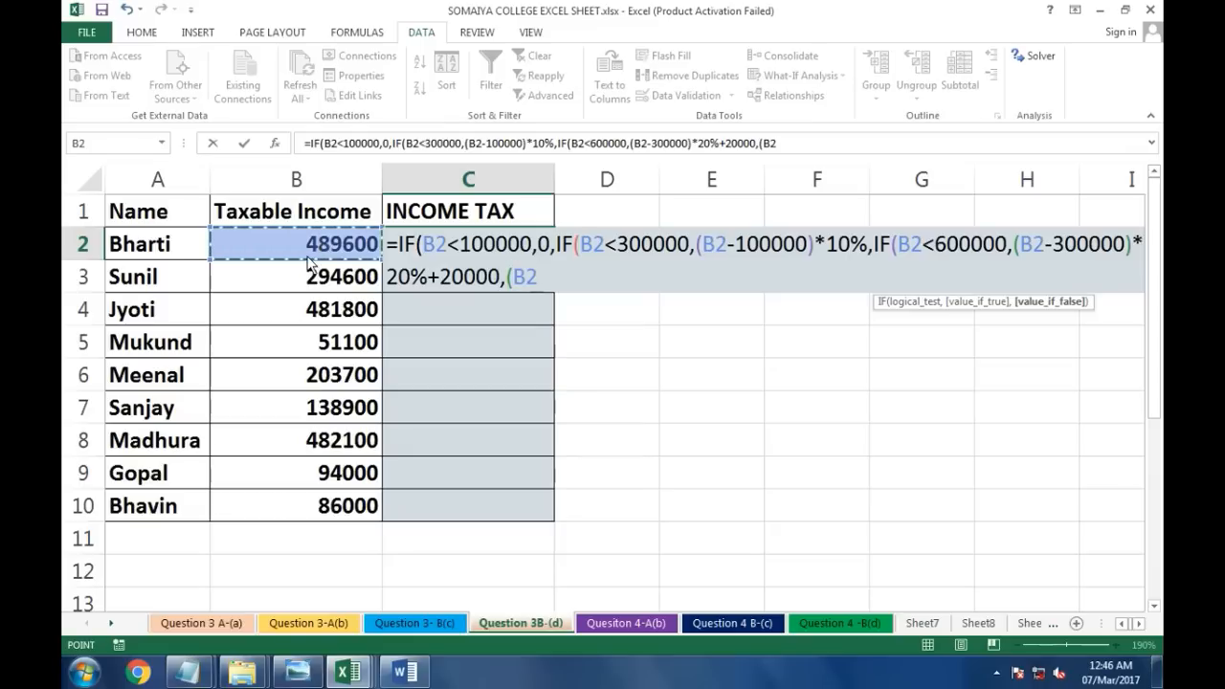
type("-6000")
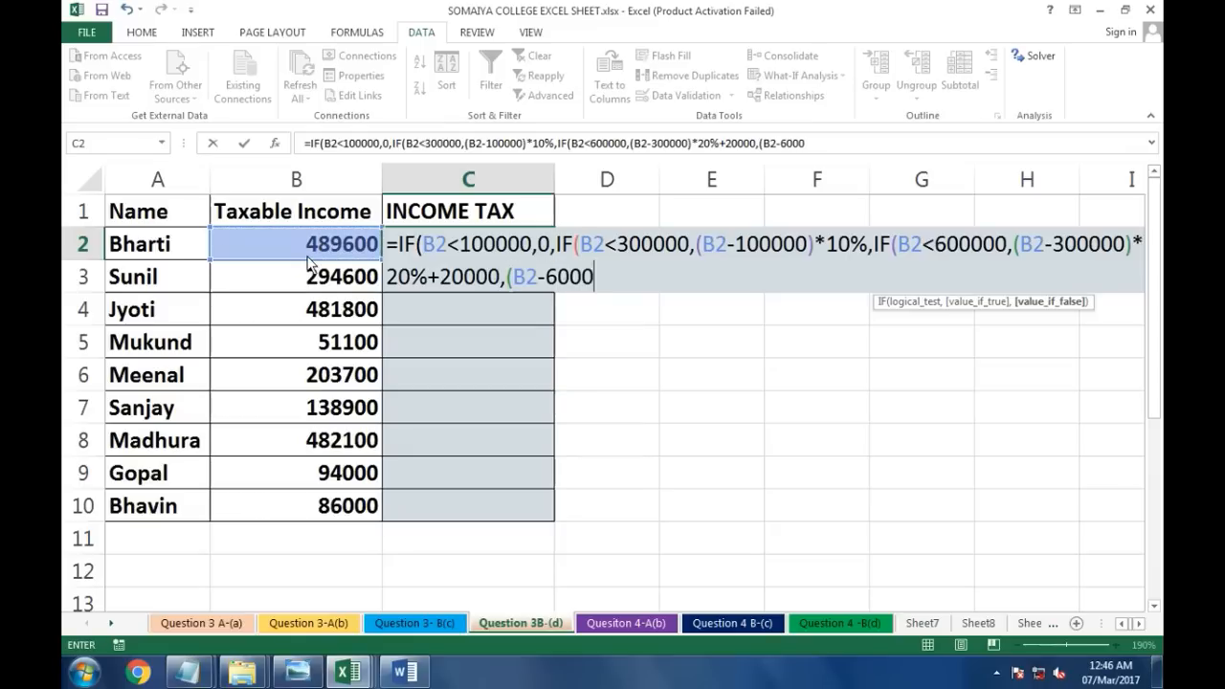
type("00)")
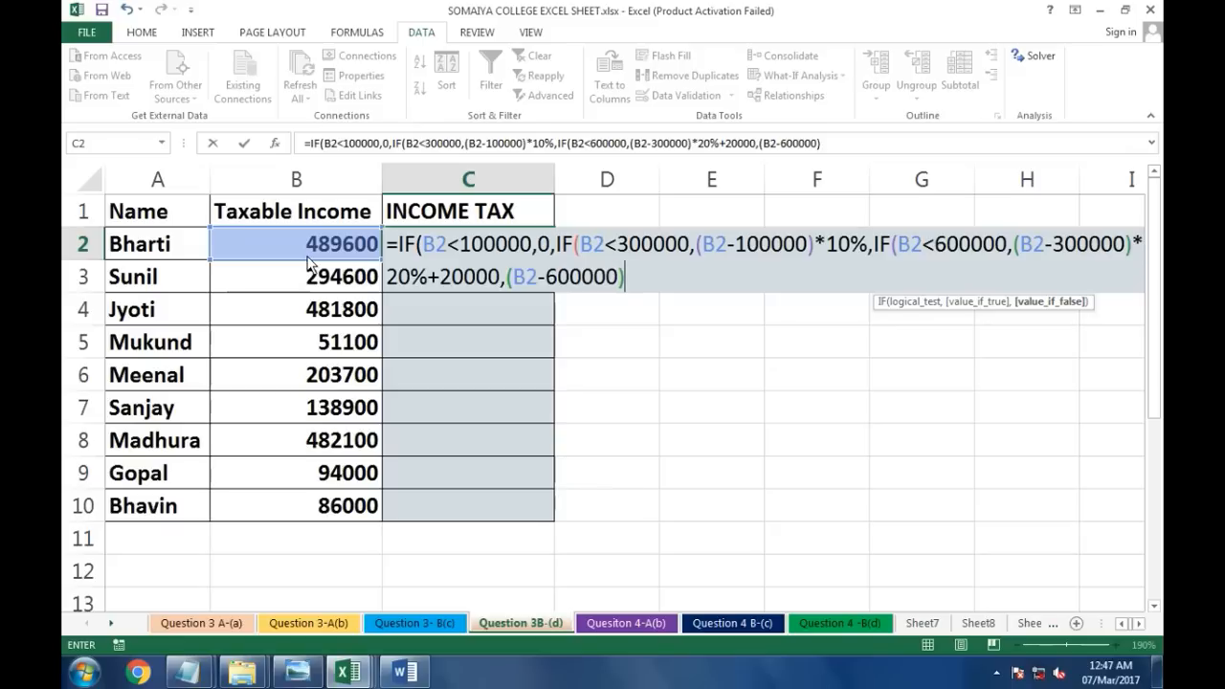
type("*30%")
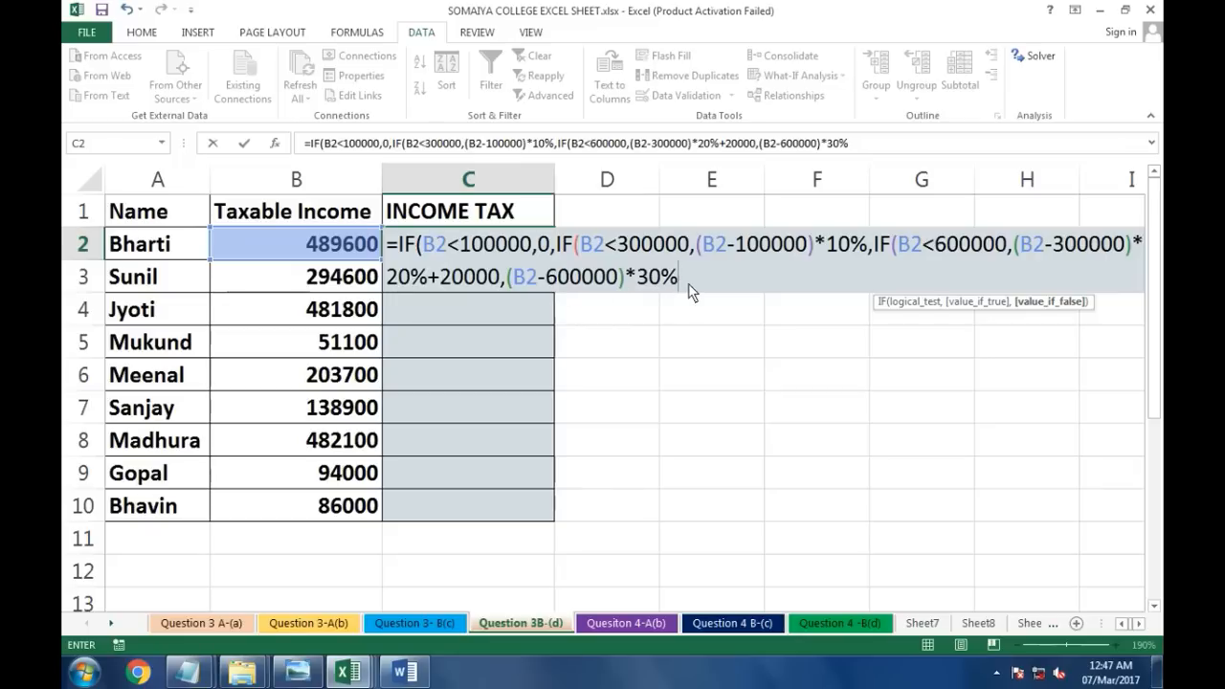
type("+")
type("80000")
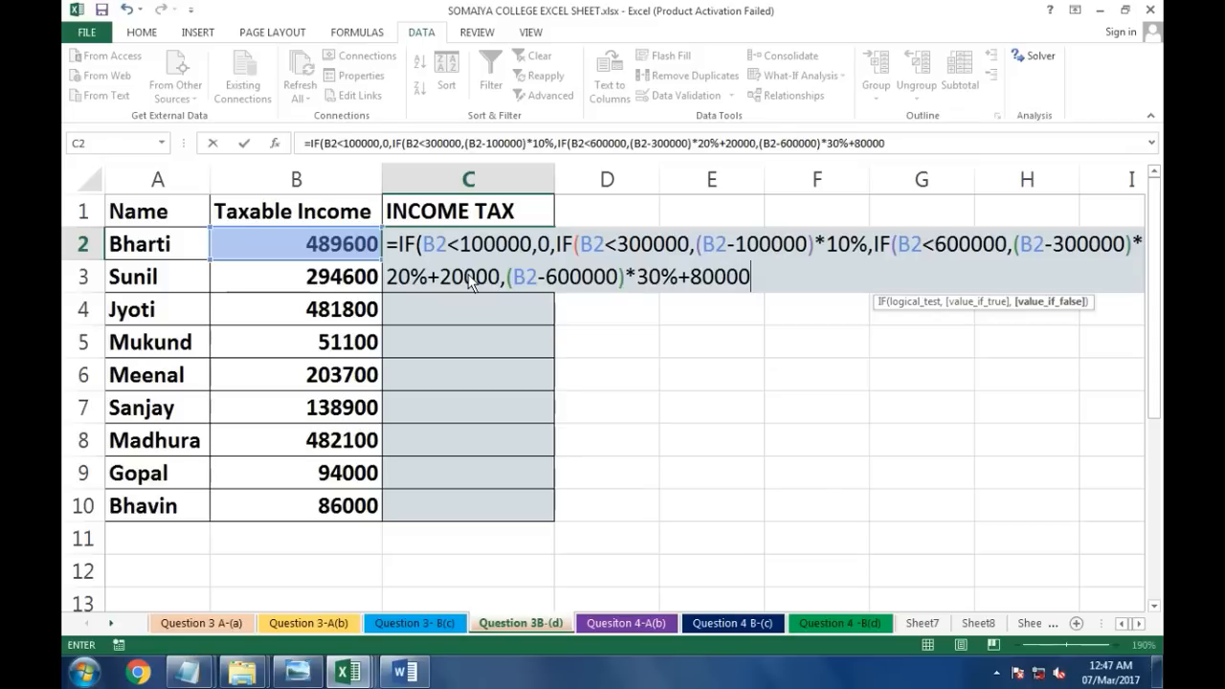
key("Return")
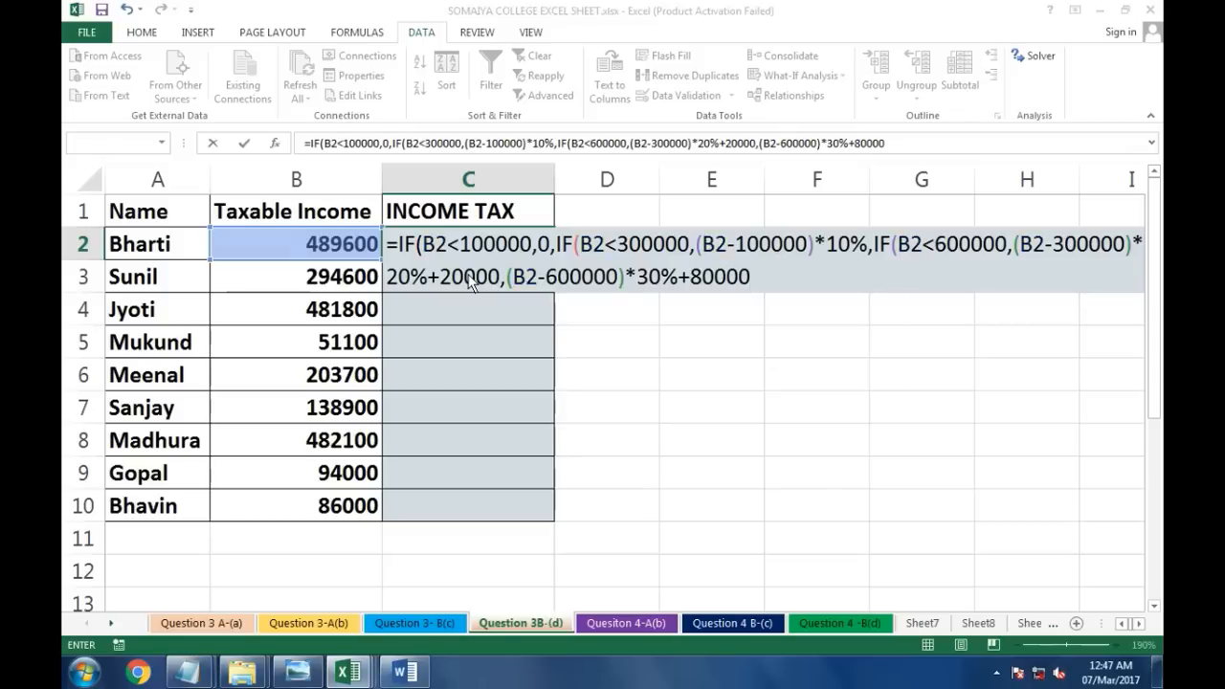
Step: Enter the income-tax formula in C2 and fill it down through C10
key("Return")
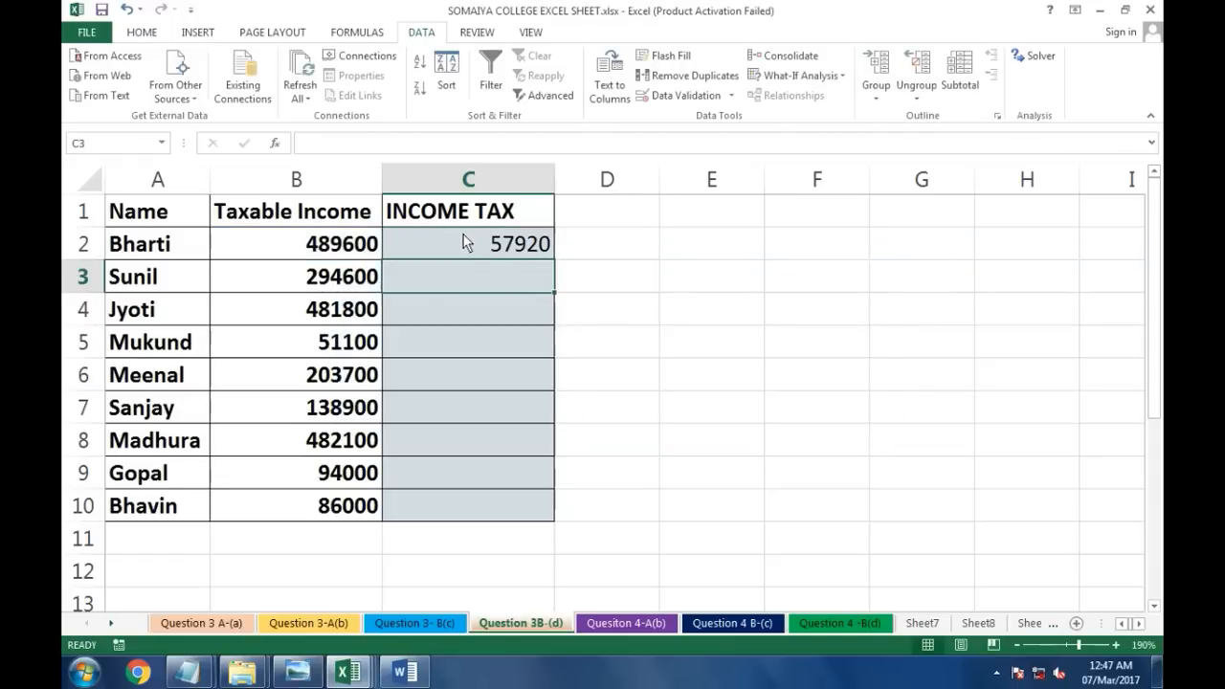
left_click(465, 239)
left_click_drag(553, 258, 554, 521)
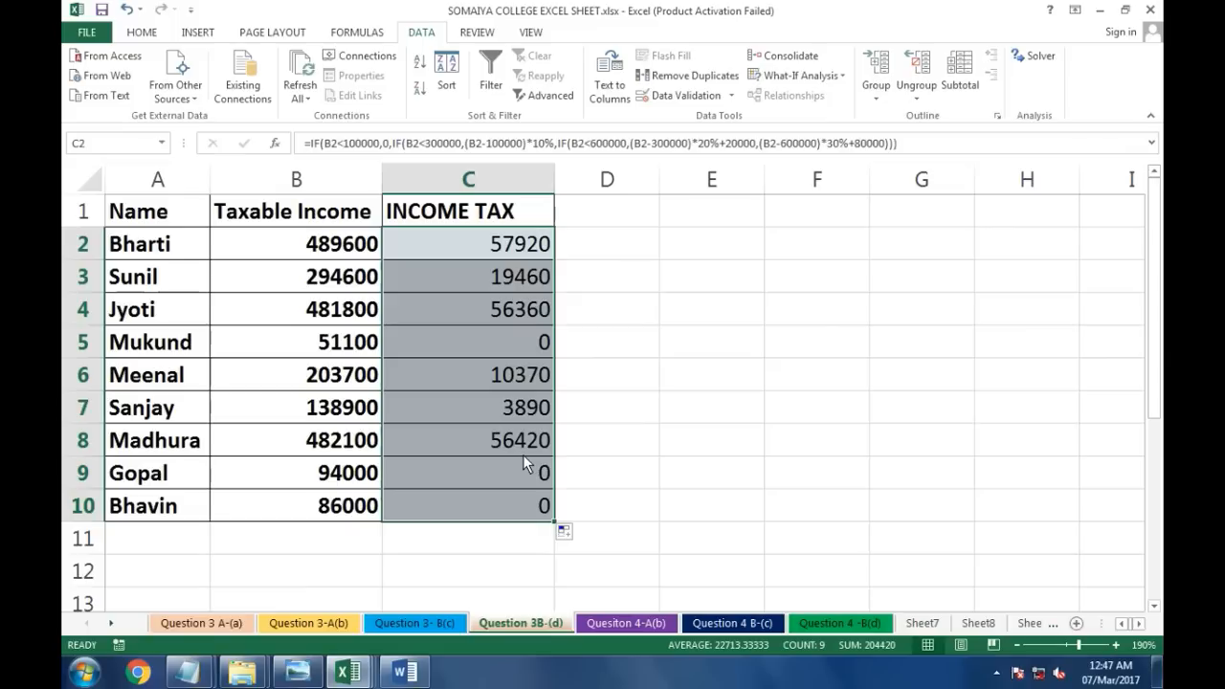
Step: Inspect the copied tax formulas in cells C5, C3 and C2 to check their references
left_click(477, 340)
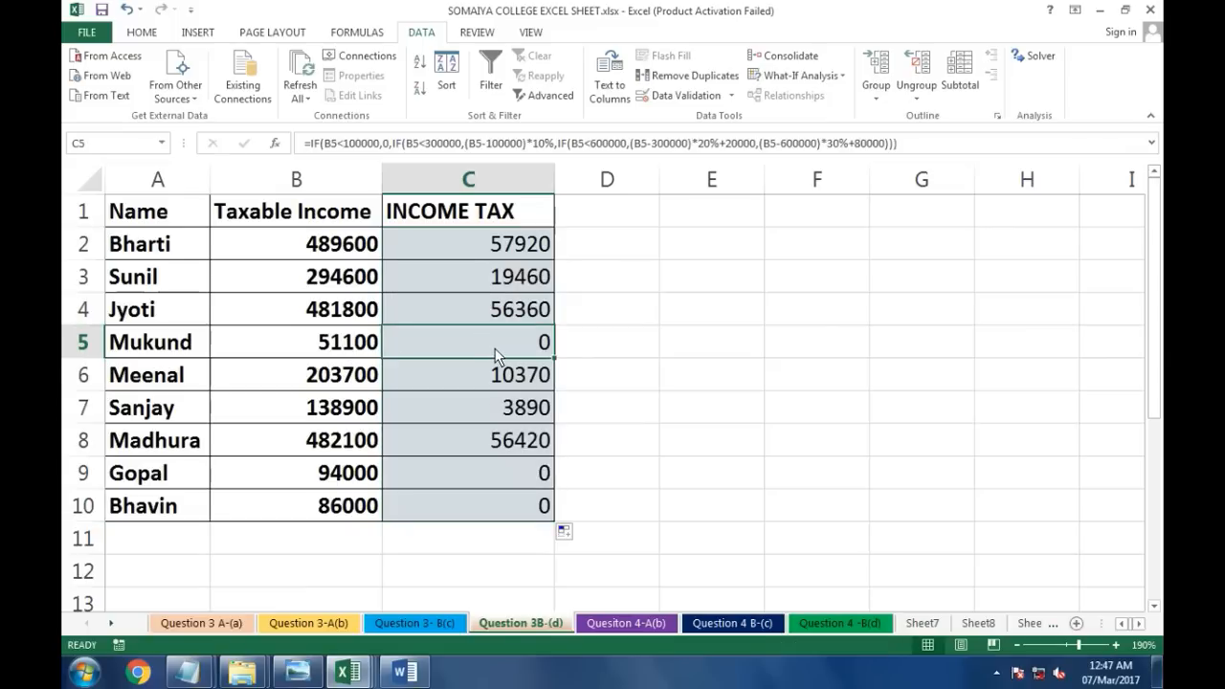
left_click(492, 278)
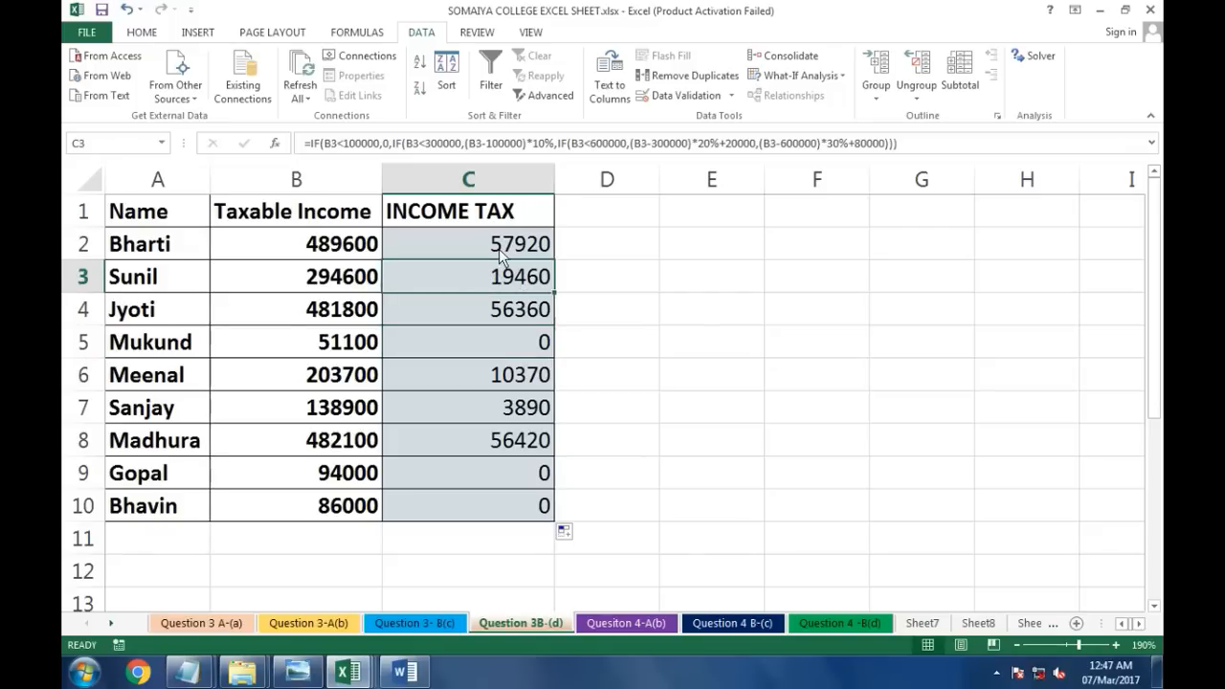
left_click(497, 247)
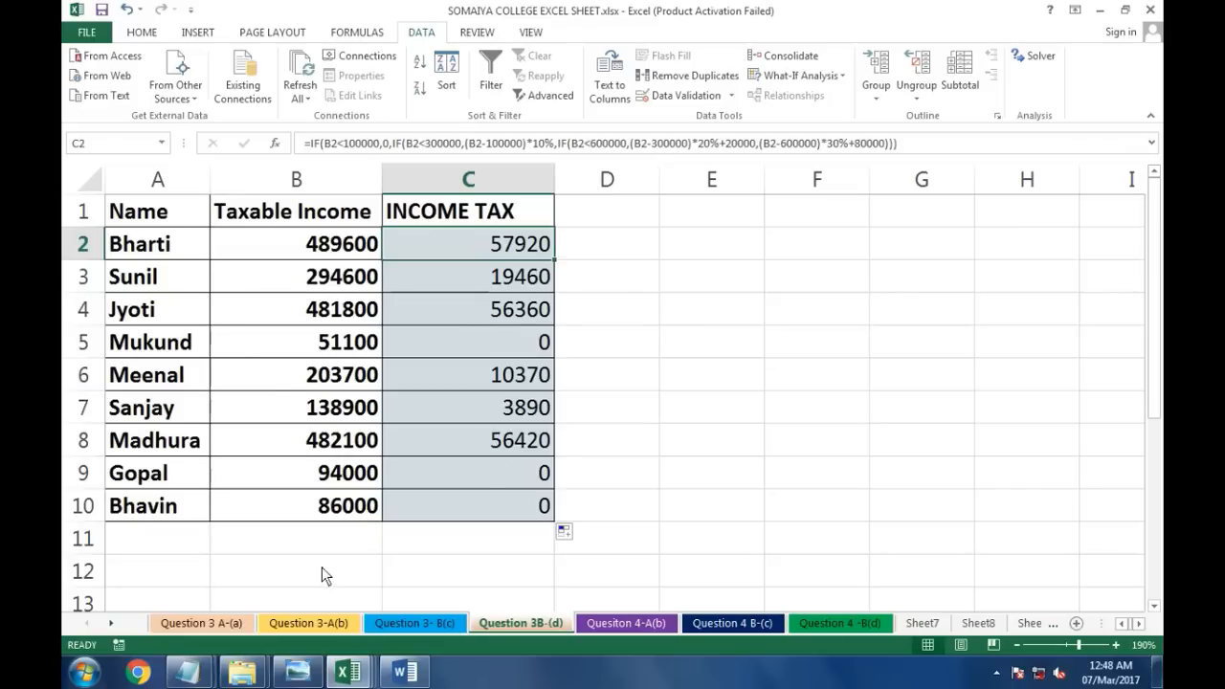
Step: Switch to the Answers 2.txt notes in Notepad showing the nested IF tax calculation steps
mouse_move(194, 672)
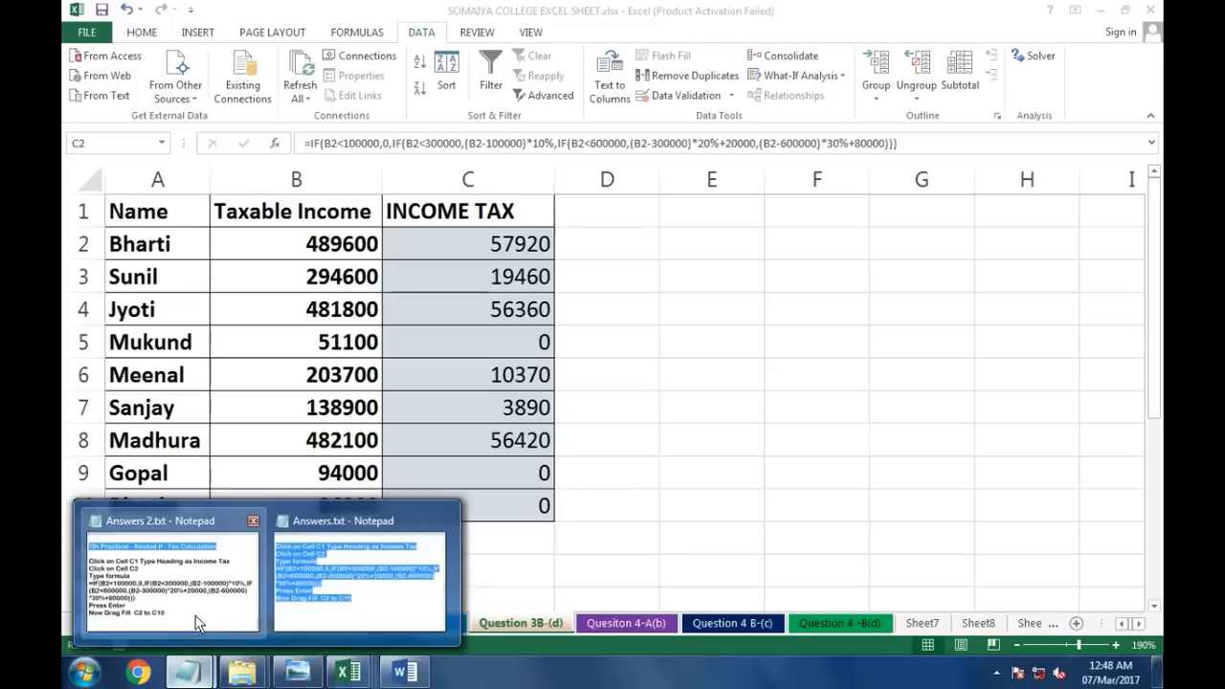
left_click(199, 617)
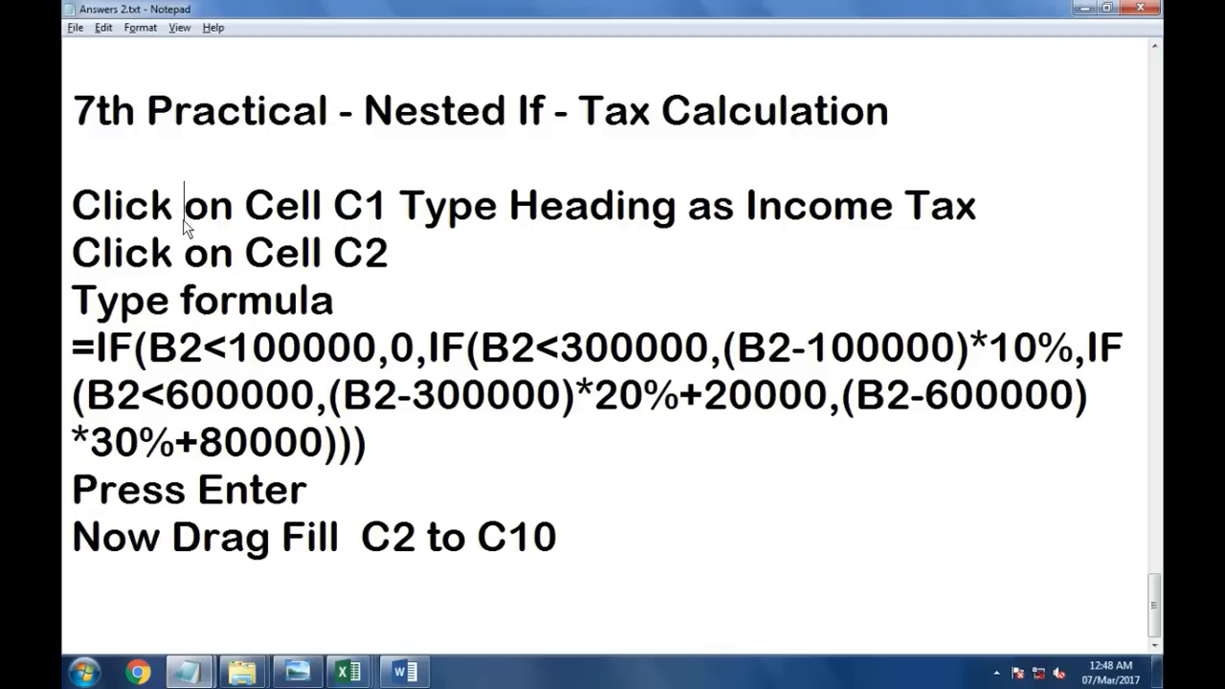
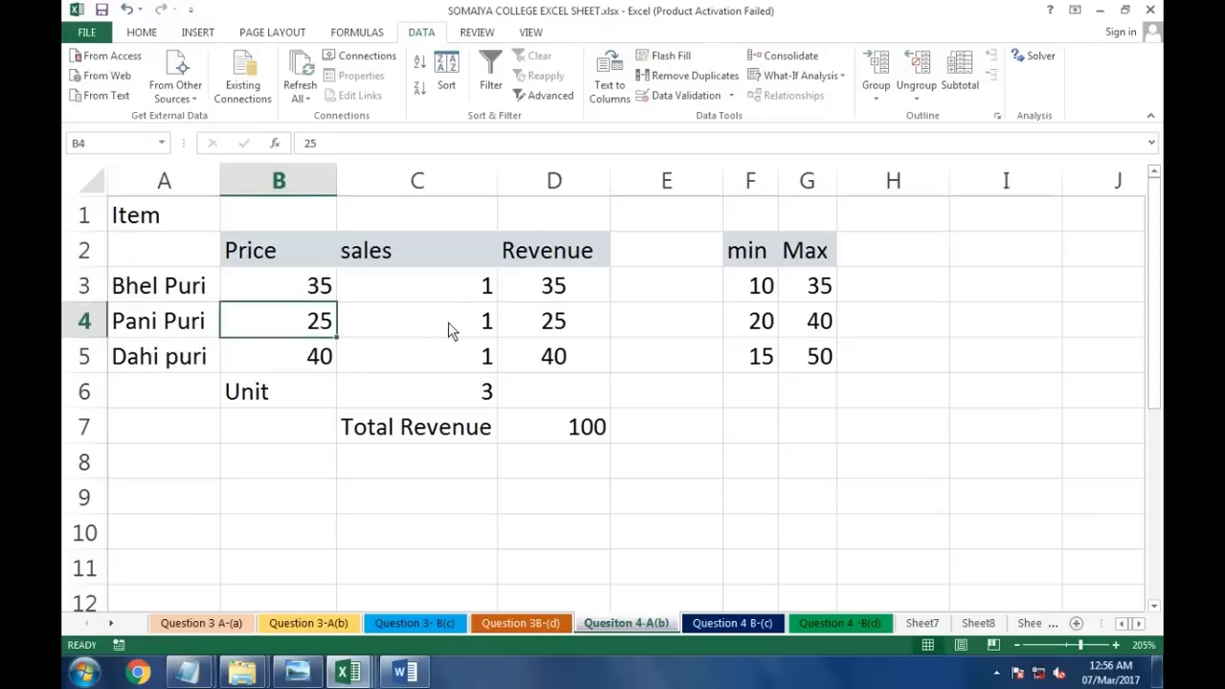
Step: Inspect the revenue formulas in column D and the total revenue SUM formula in D7
left_click(448, 321)
left_click(560, 324)
left_click(330, 357)
left_click(552, 358)
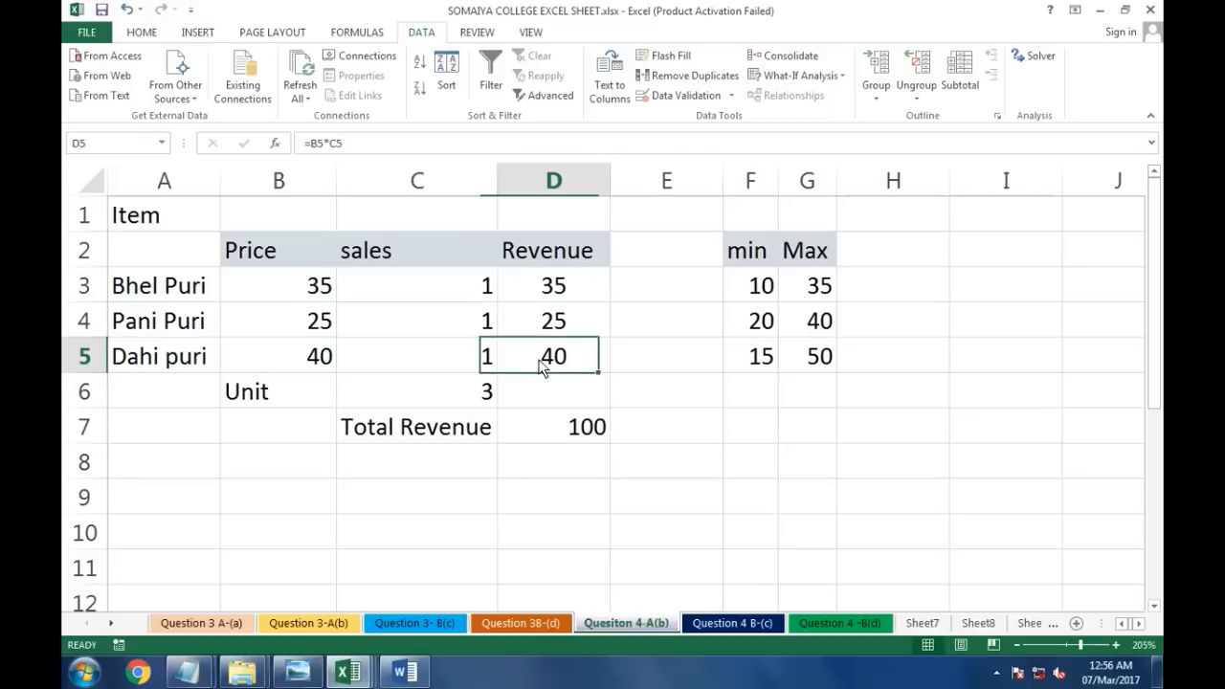
double_click(544, 427)
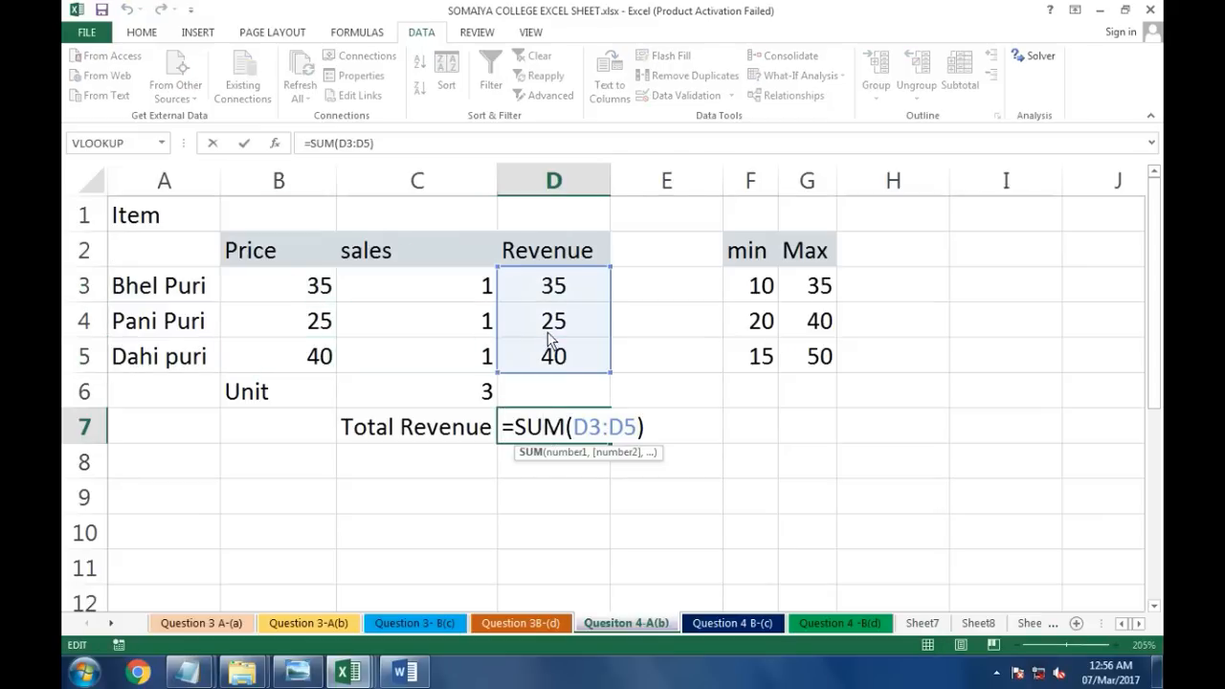
key("Return")
left_click(560, 427)
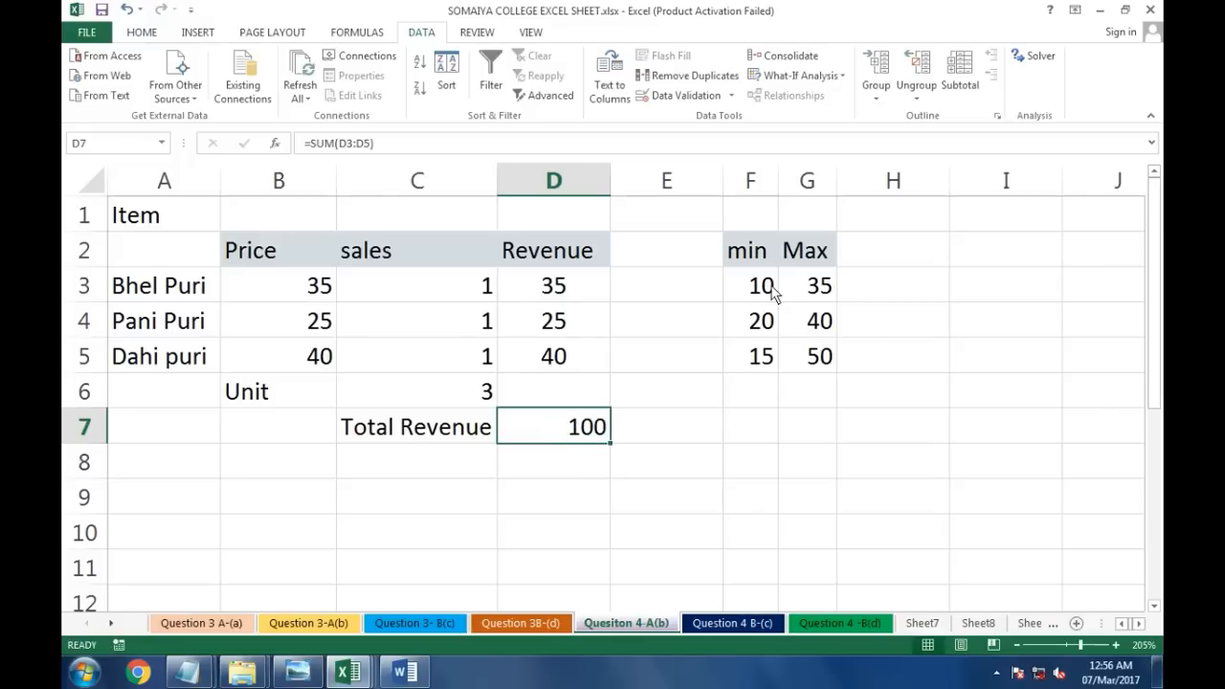
Step: Examine the min and max limit values in F3:G5 alongside the sales cells
left_click_drag(770, 287, 765, 356)
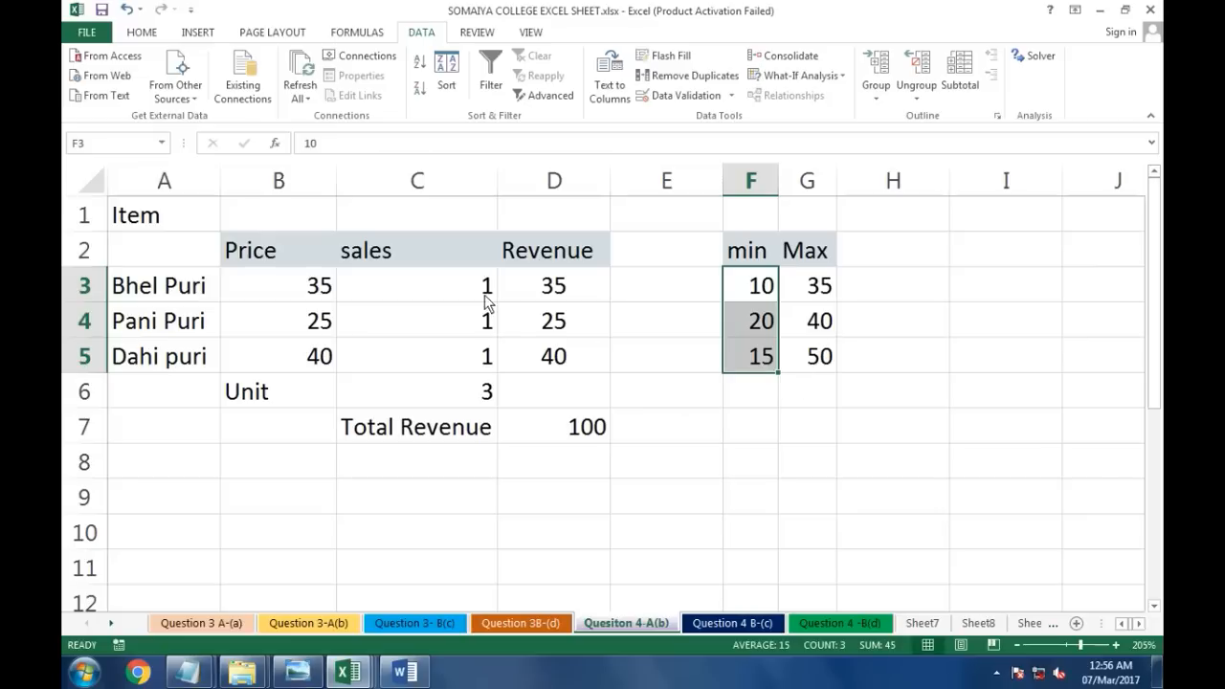
left_click_drag(449, 287, 450, 361)
left_click(770, 287)
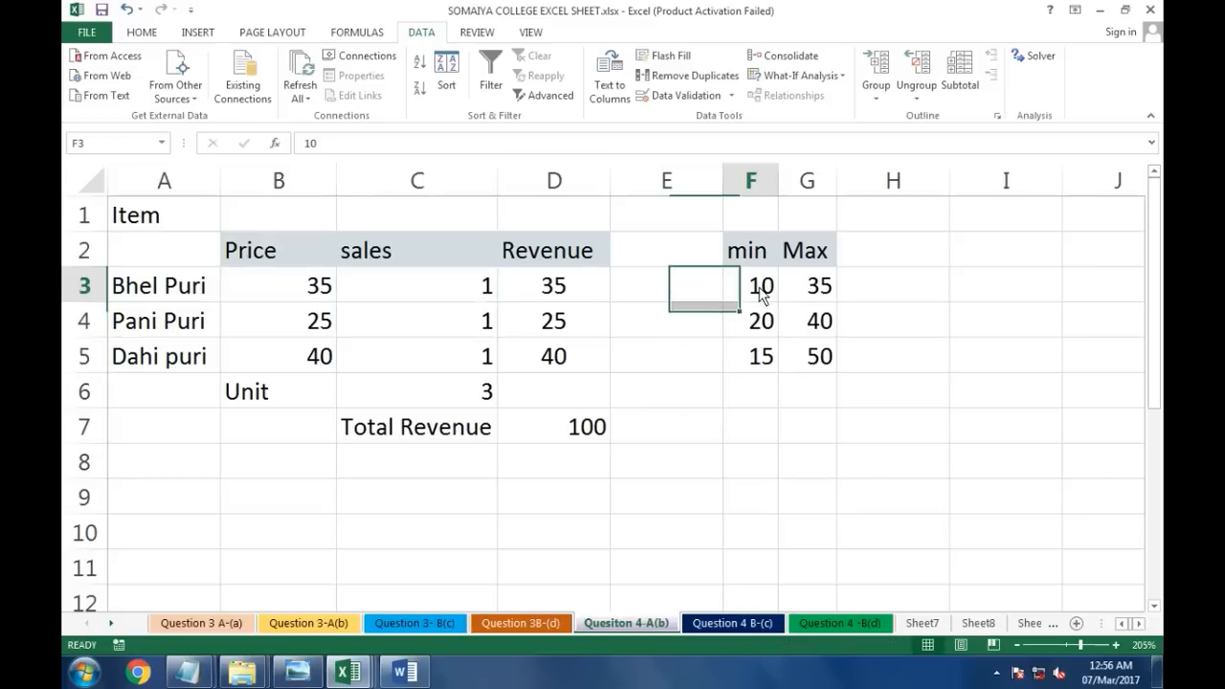
left_click(762, 327)
left_click(751, 355)
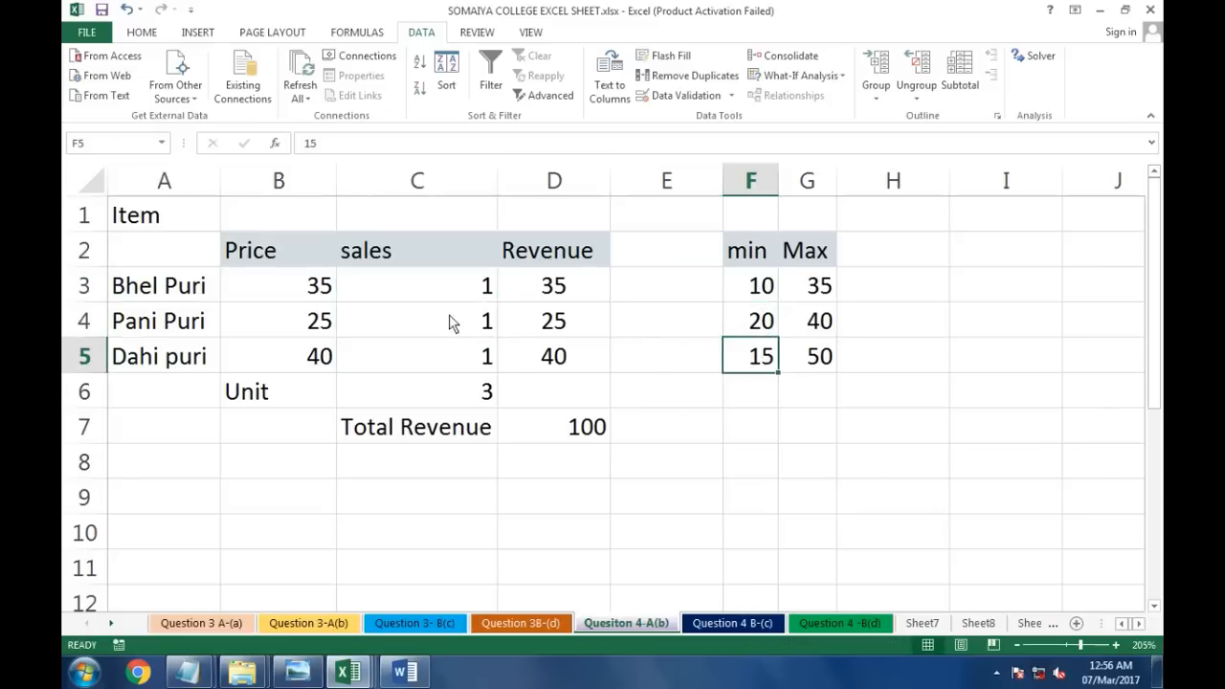
left_click(422, 289)
left_click(760, 288)
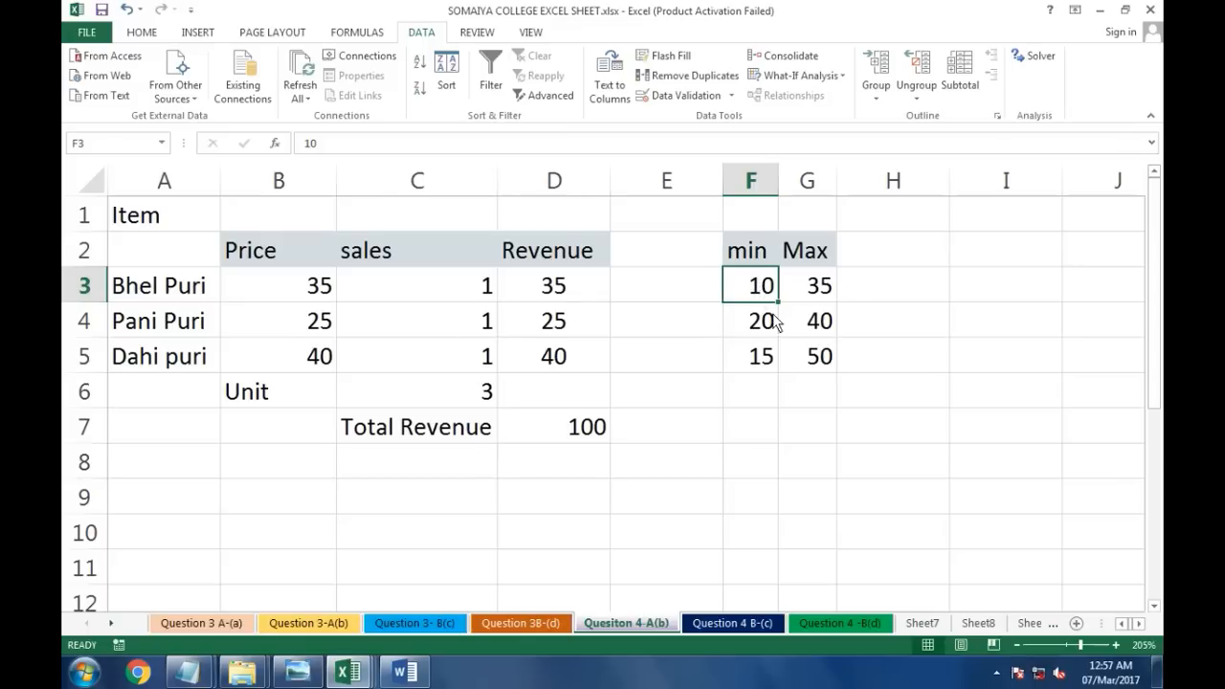
left_click(831, 290)
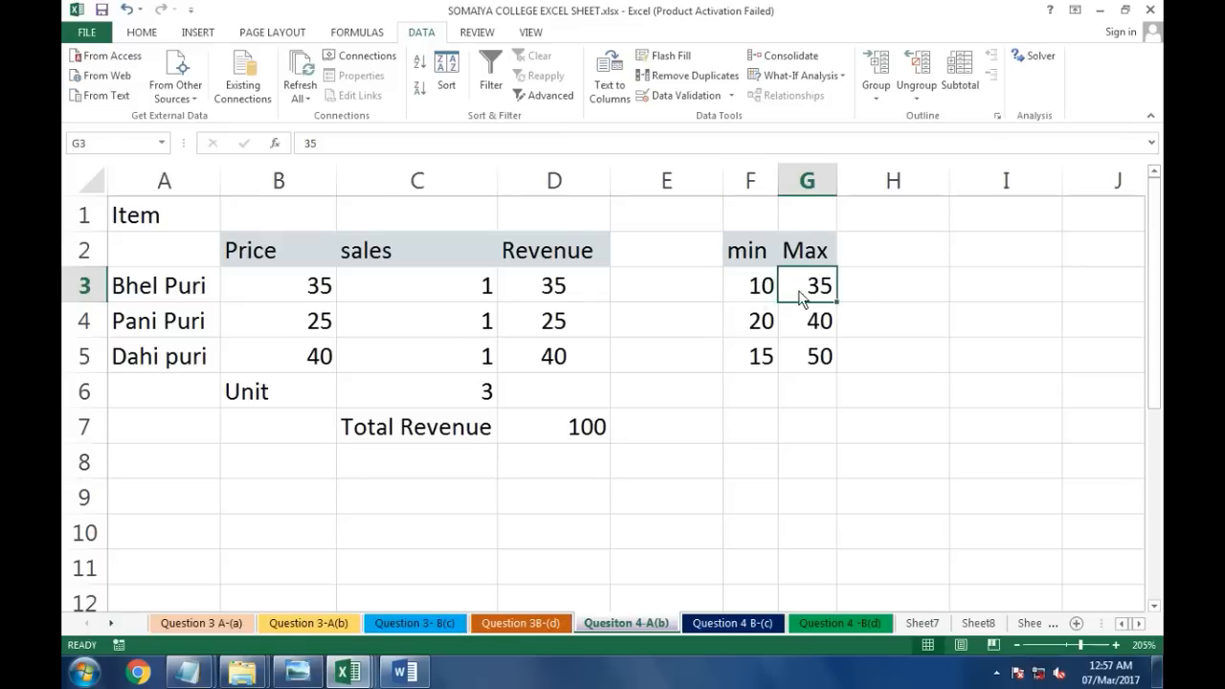
left_click(441, 326)
left_click(756, 329)
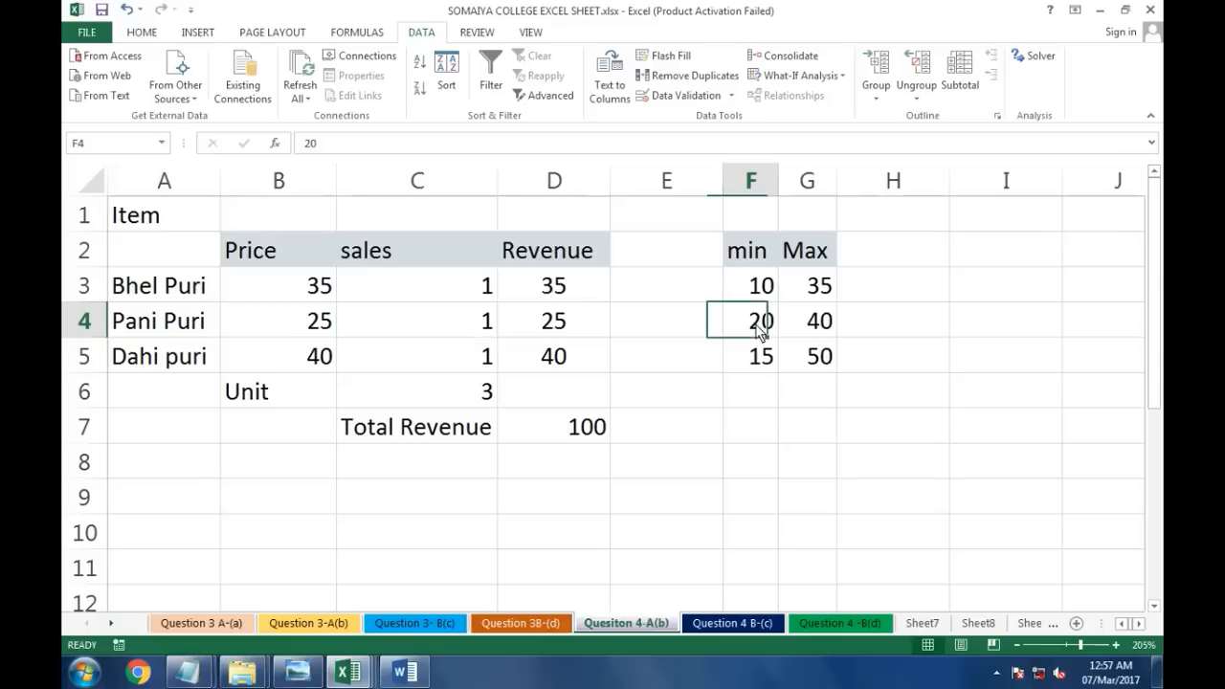
left_click(820, 328)
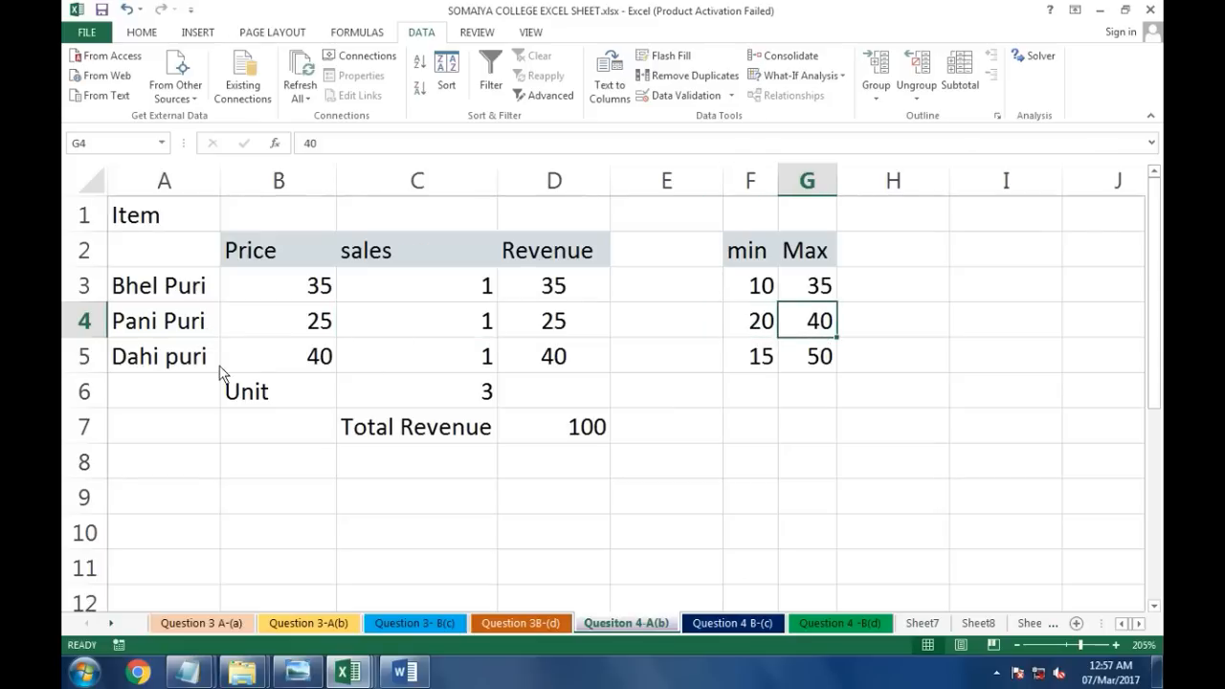
left_click(429, 358)
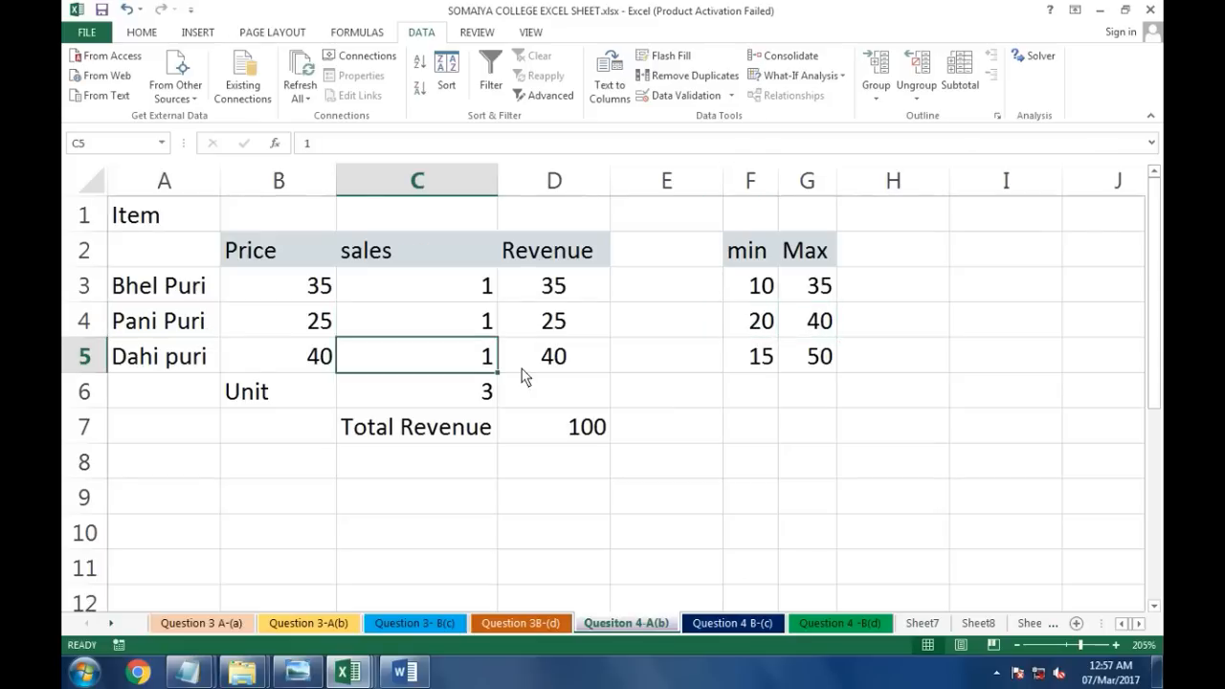
left_click(771, 359)
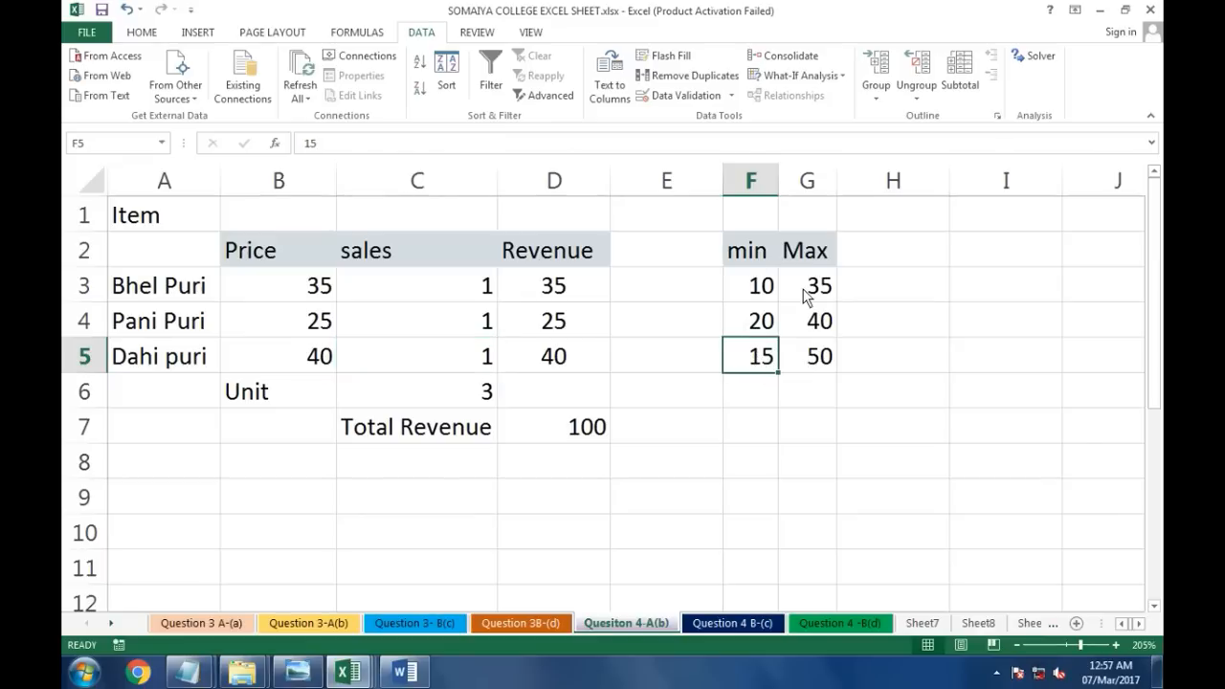
left_click(823, 361)
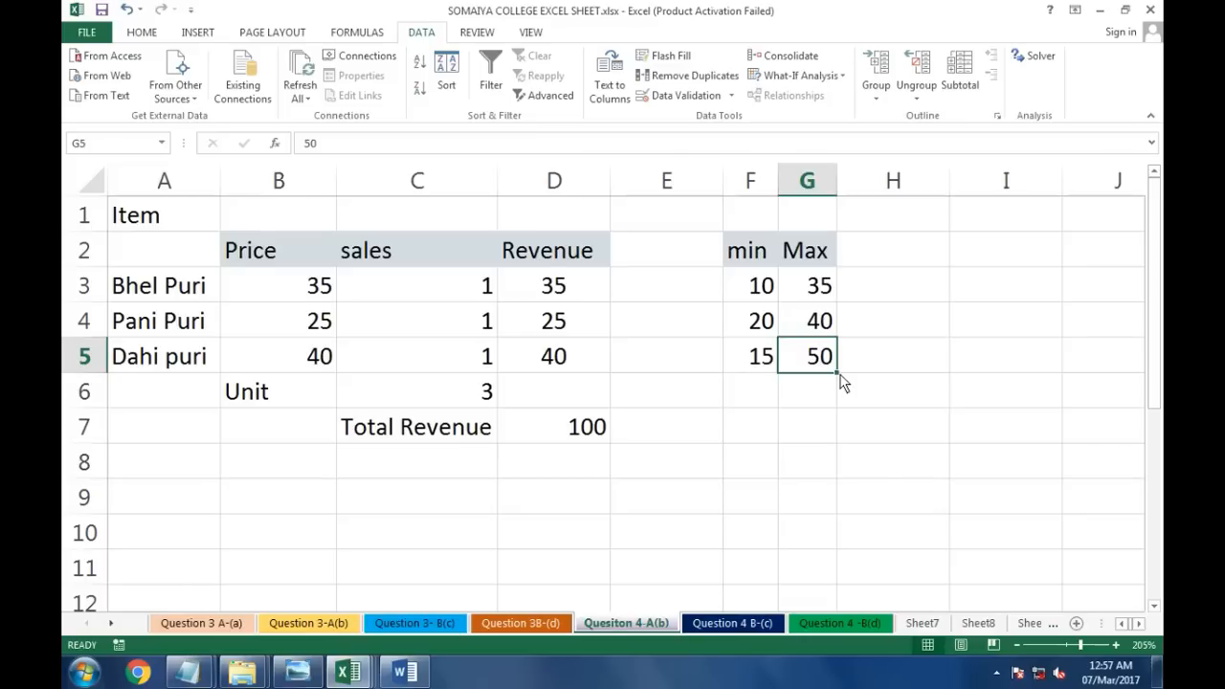
left_click_drag(766, 287, 799, 362)
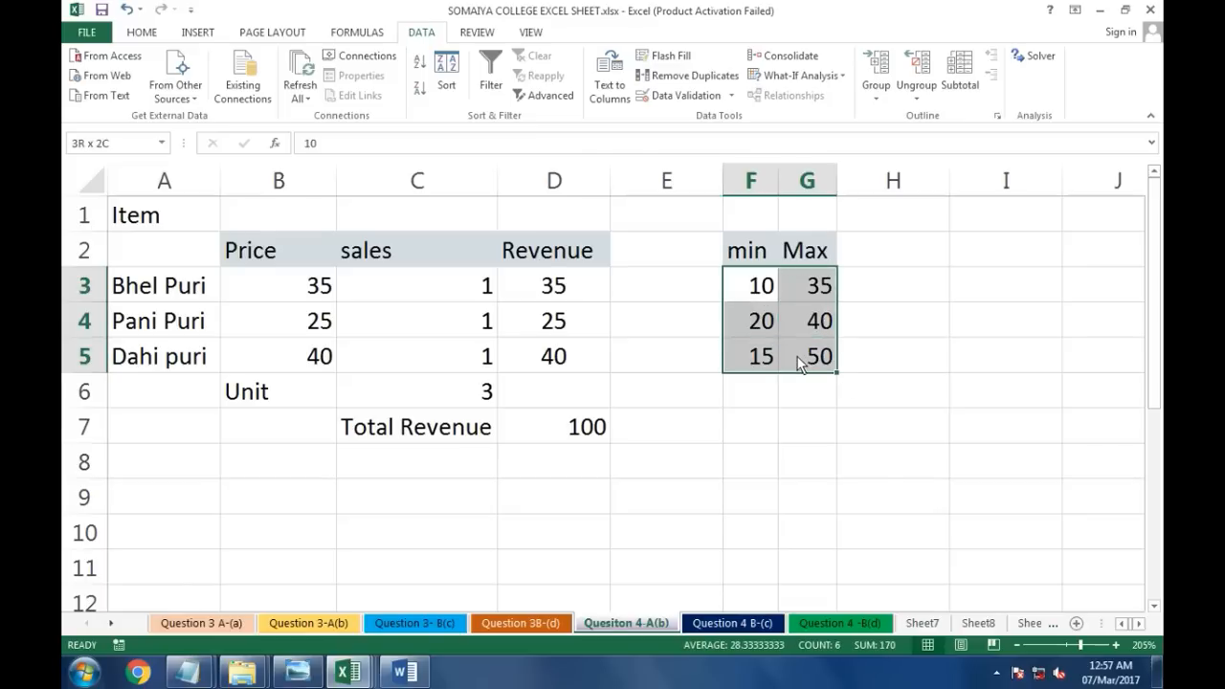
Step: Inspect the SUM formula for total units in C6
left_click(426, 392)
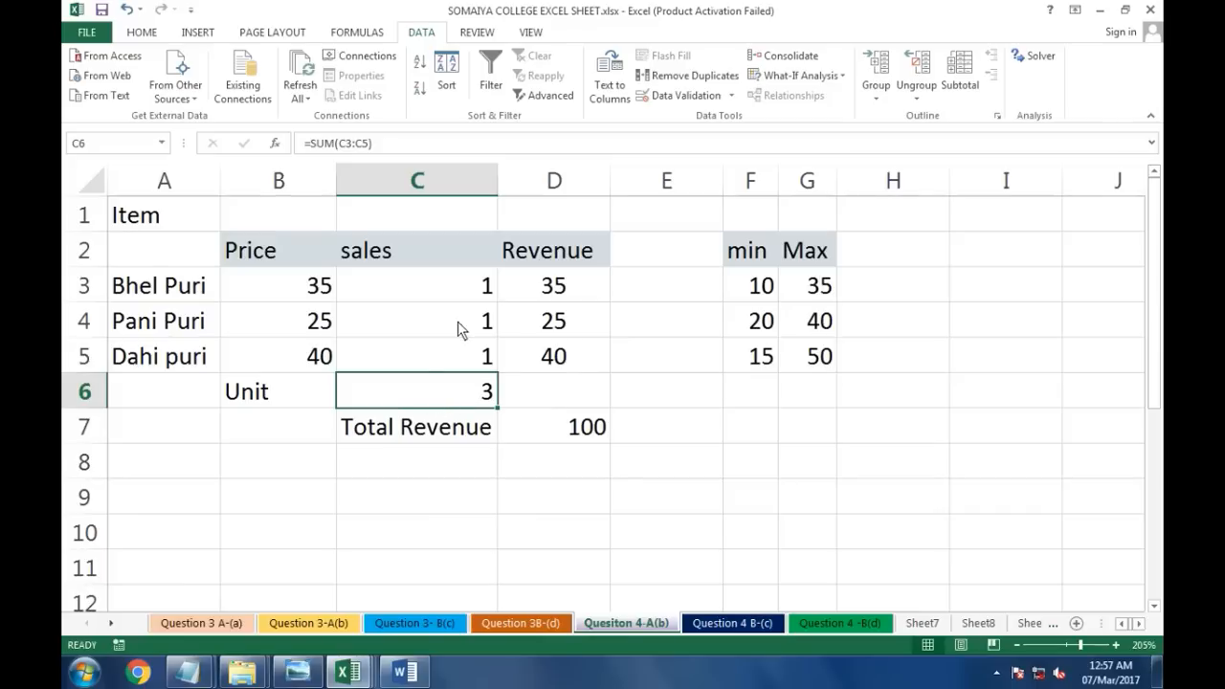
left_click(459, 303)
left_click_drag(458, 339, 449, 397)
double_click(456, 396)
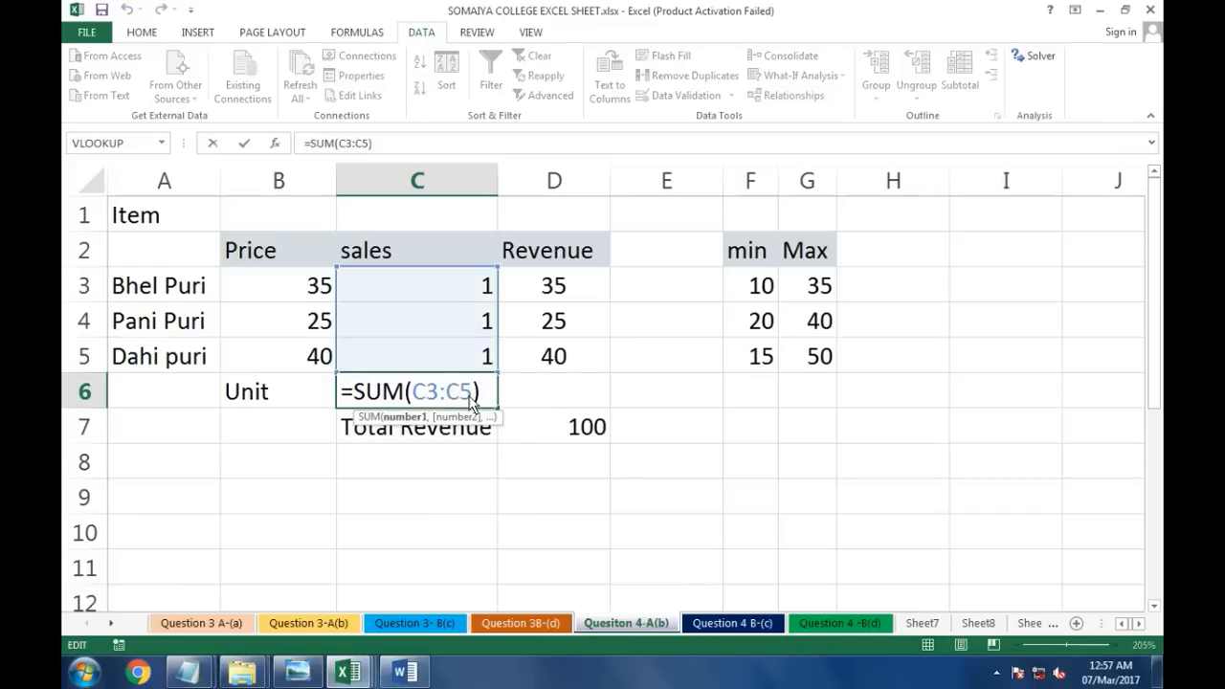
key("Return")
left_click(470, 400)
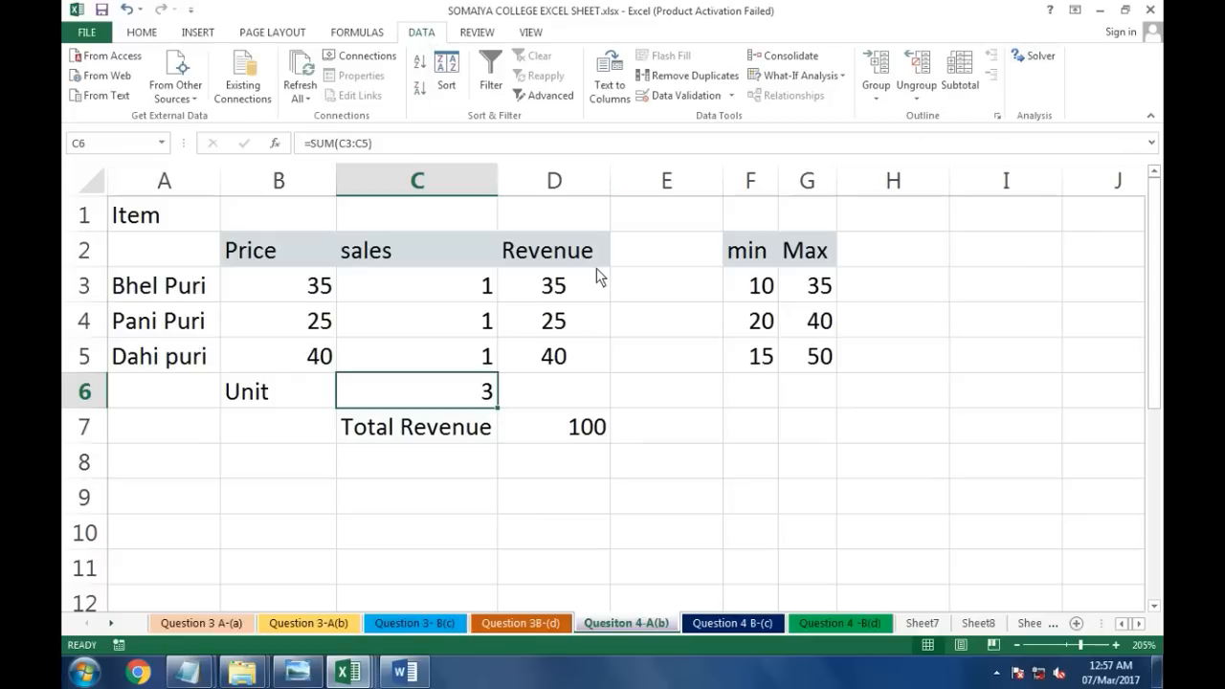
Step: Enable the Solver Add-in through the Excel add-ins options
left_click(86, 34)
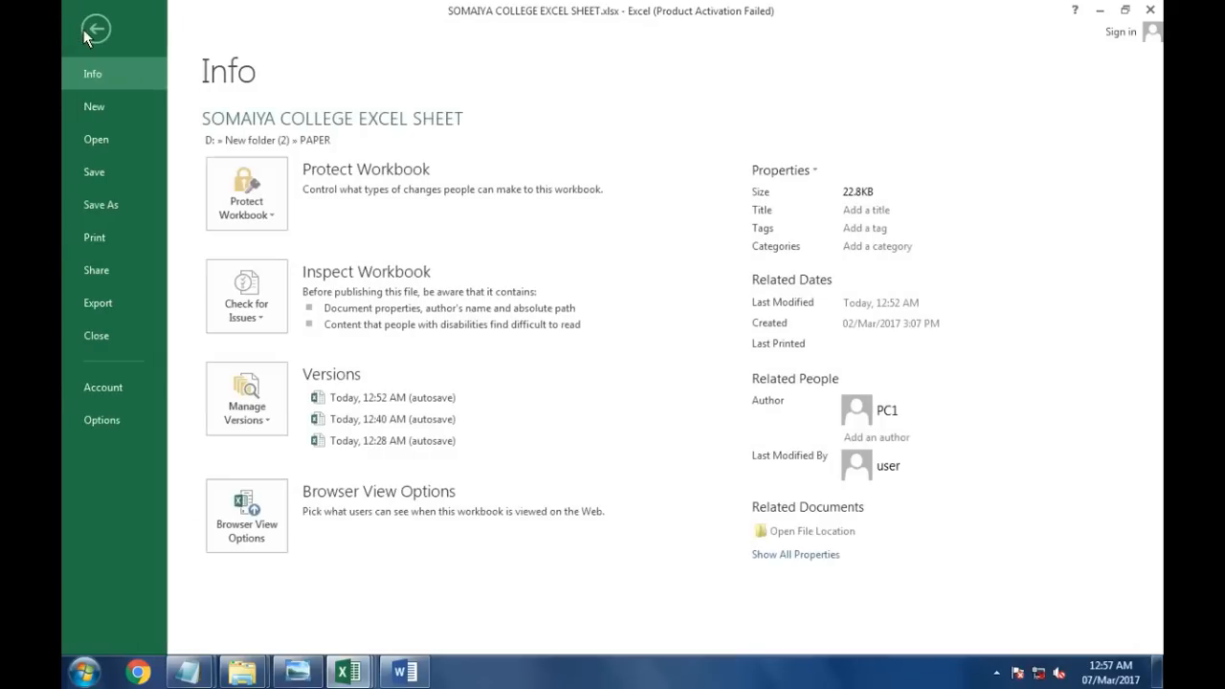
left_click(101, 420)
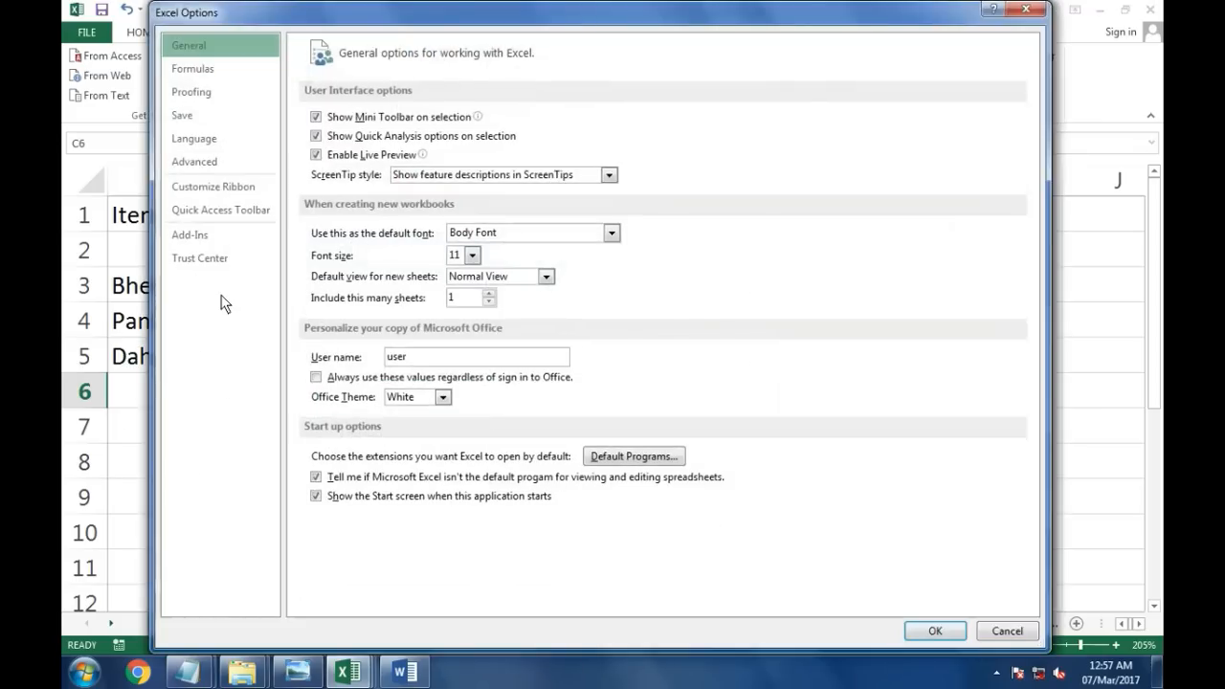
left_click(207, 238)
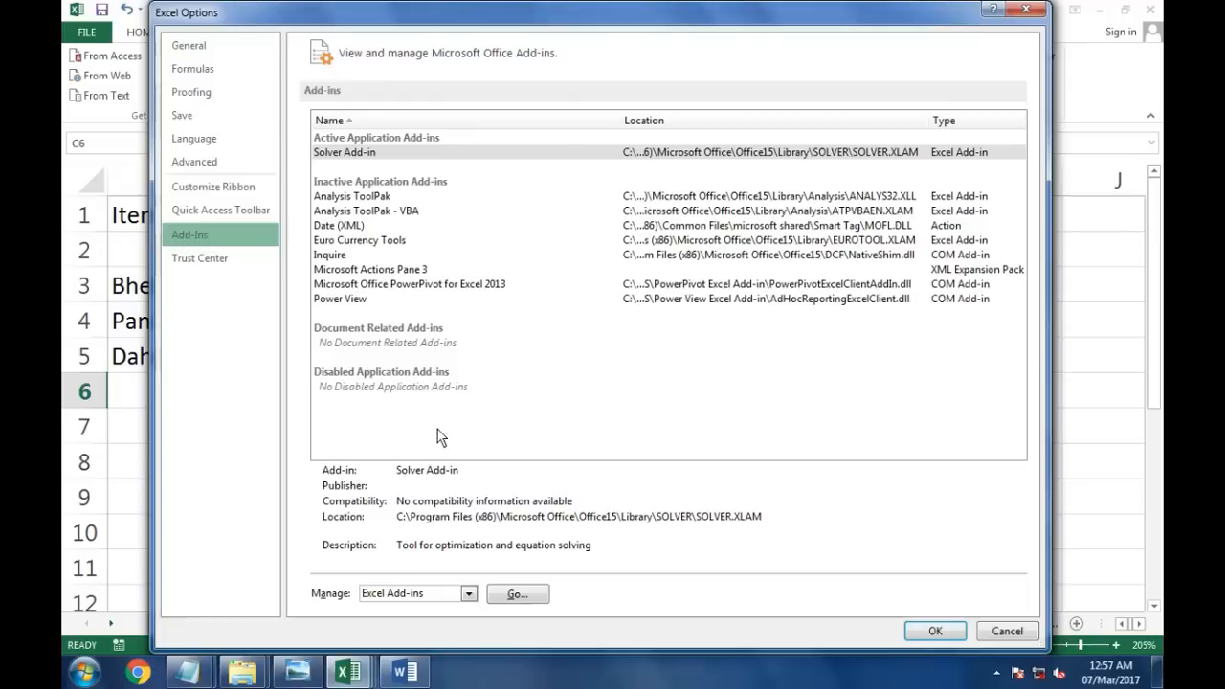
left_click(517, 594)
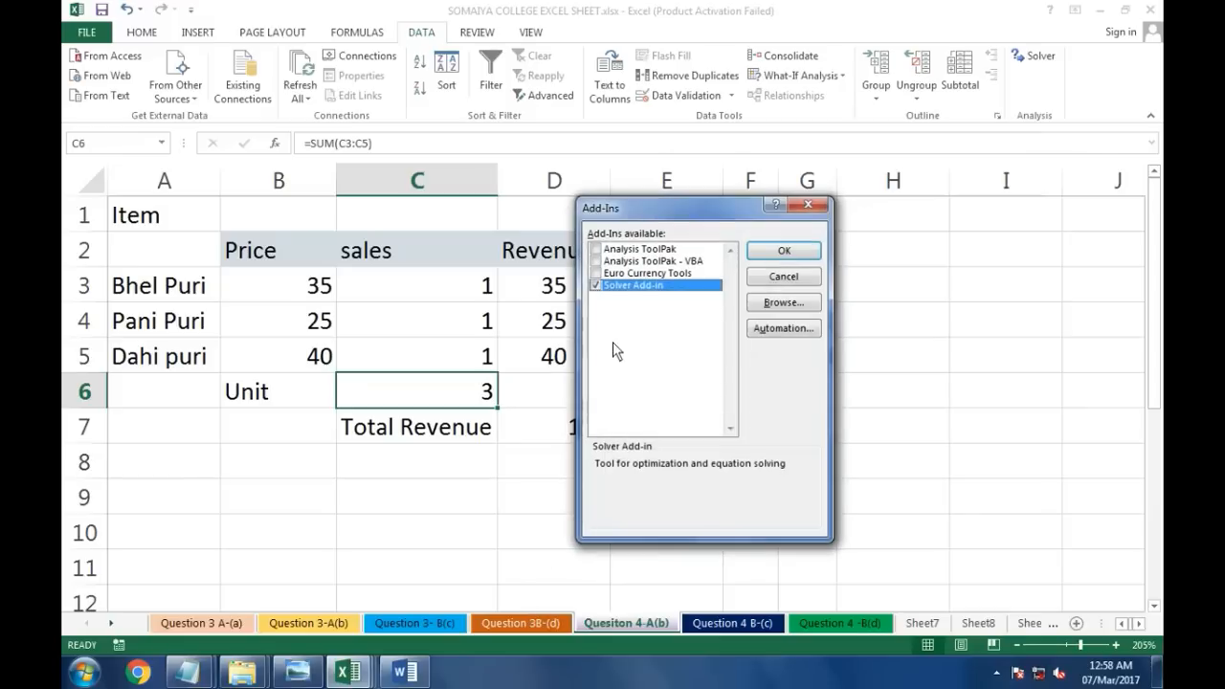
left_click(773, 253)
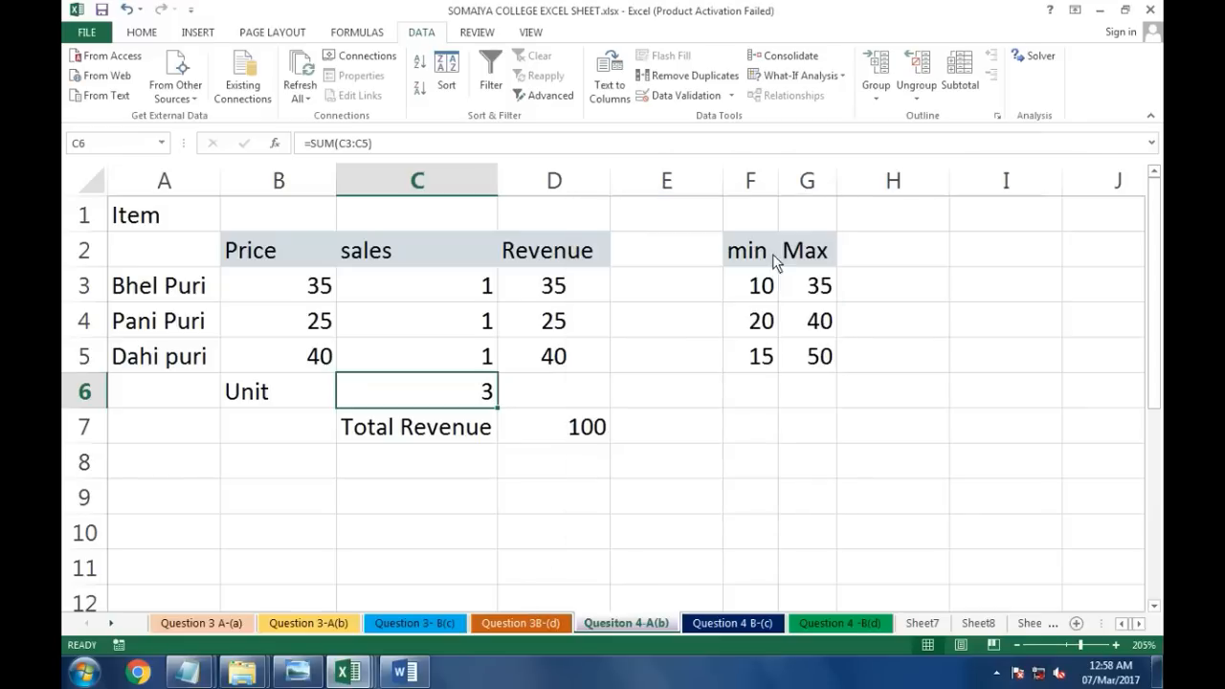
Step: Open Solver and set the objective to the total revenue cell D7 with Max selected
left_click(1037, 56)
left_click_drag(727, 130, 901, 138)
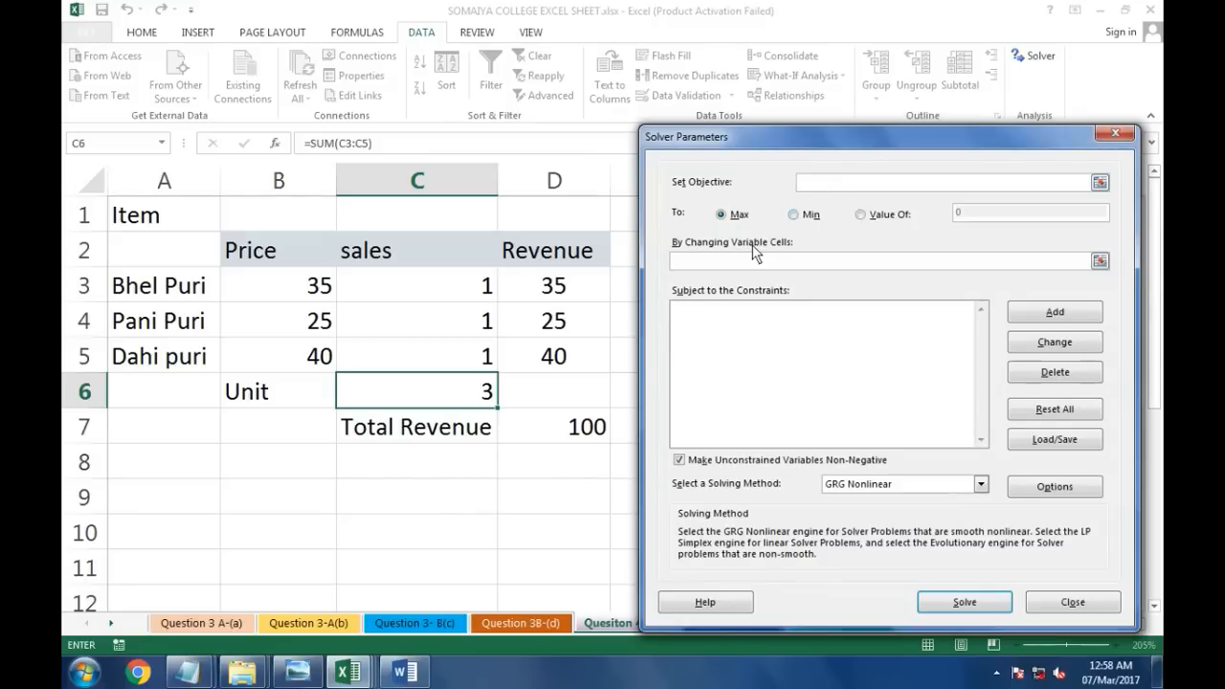
left_click(556, 431)
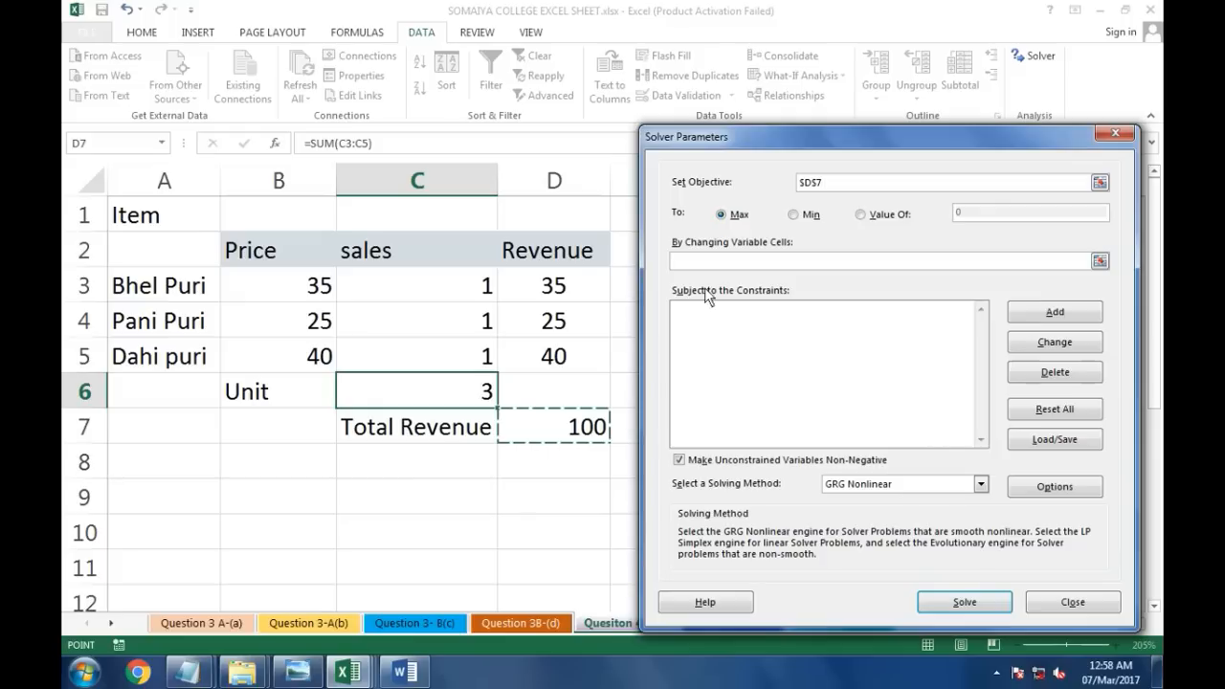
left_click(742, 218)
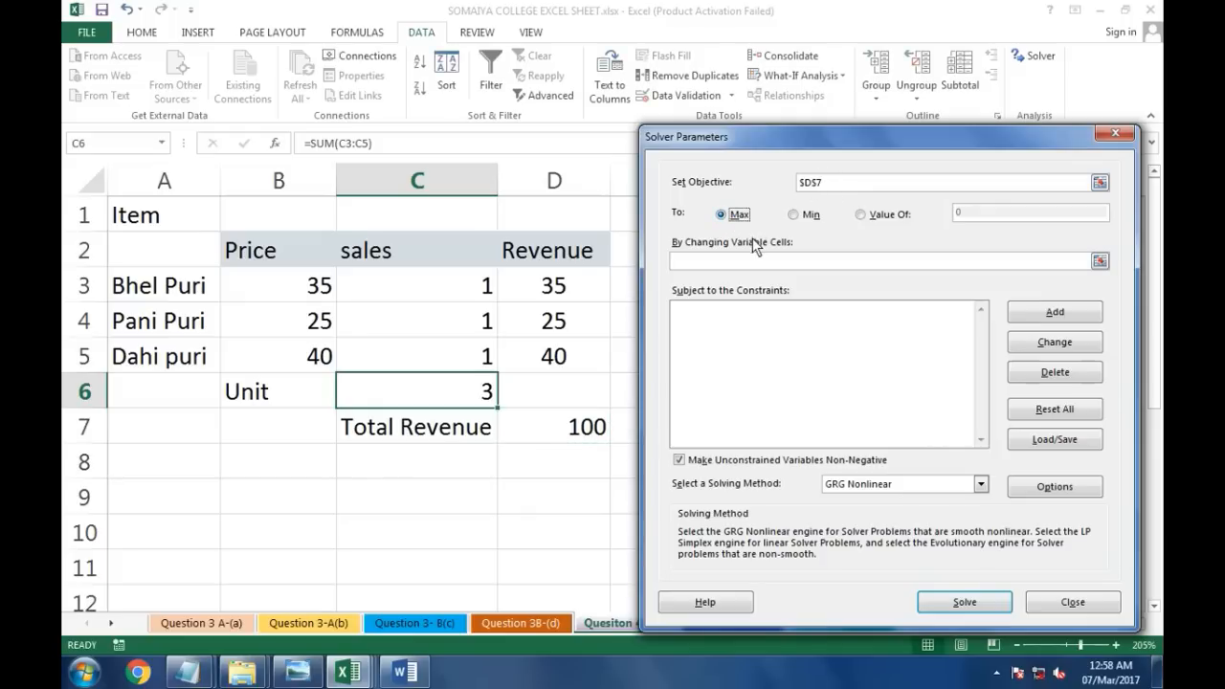
Step: Set the Solver variable cells to the sales range C3:C5
left_click_drag(771, 145, 782, 356)
left_click(722, 471)
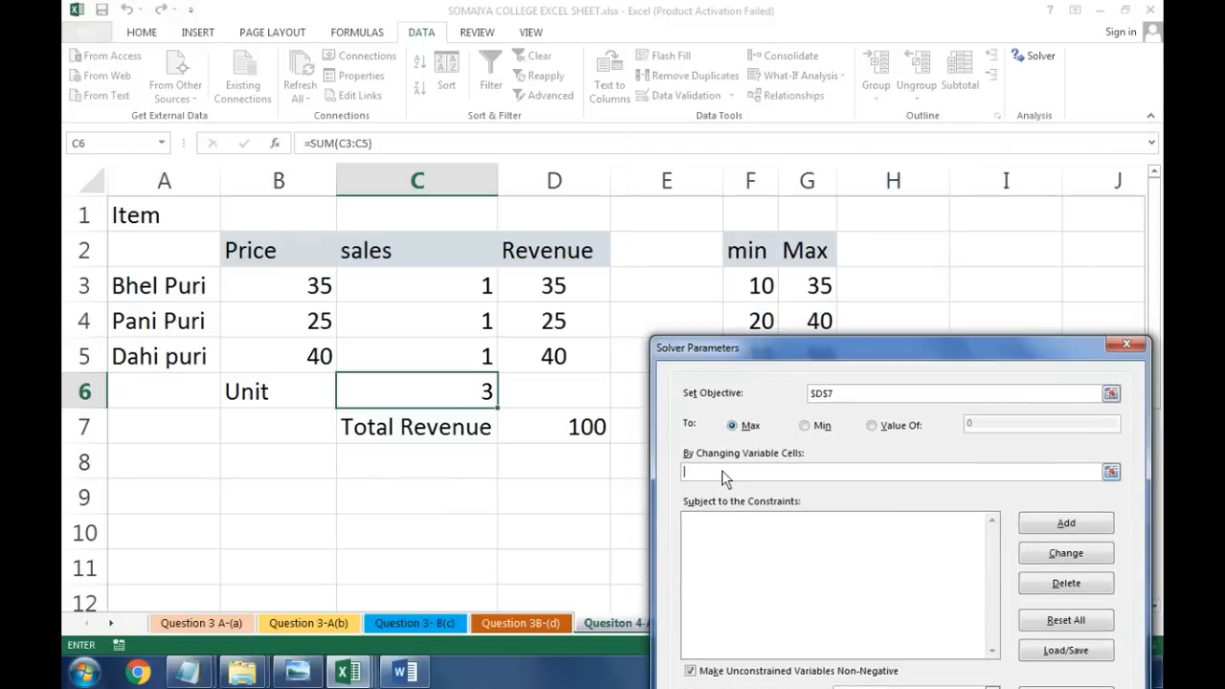
left_click_drag(417, 300, 418, 366)
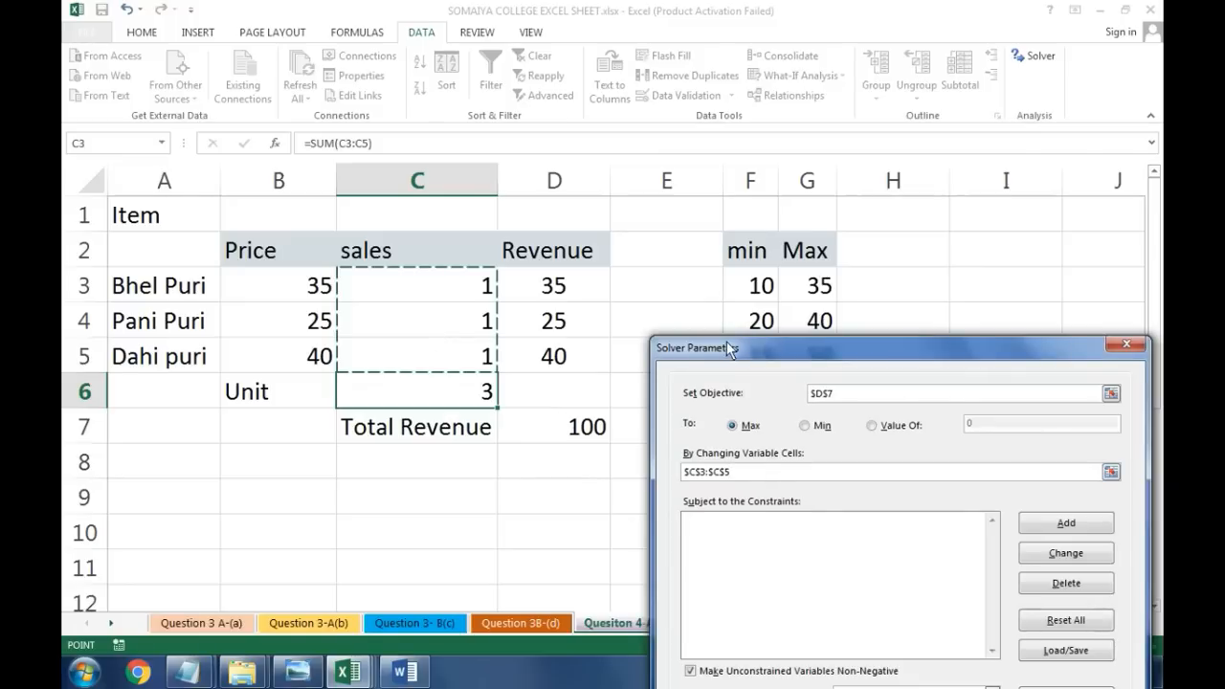
mouse_move(727, 342)
left_mouse_down()
mouse_move(731, 252)
mouse_move(710, 148)
mouse_move(753, 330)
mouse_move(735, 349)
mouse_move(747, 346)
left_mouse_up()
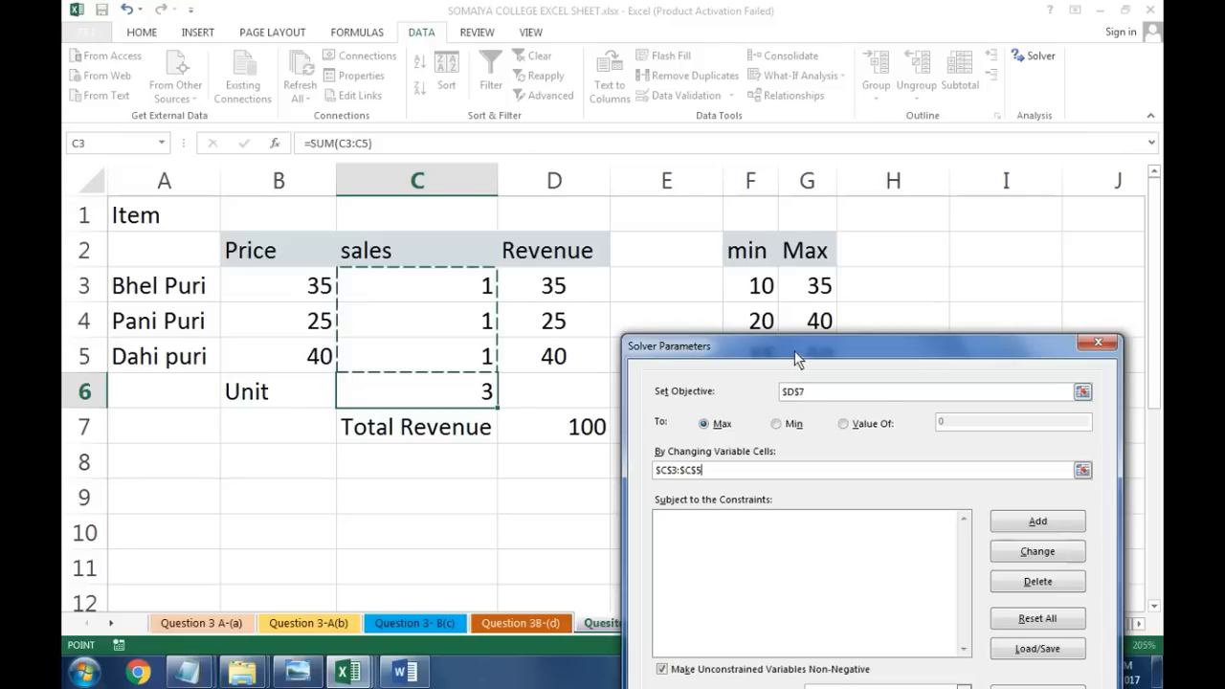
left_click_drag(795, 351, 723, 356)
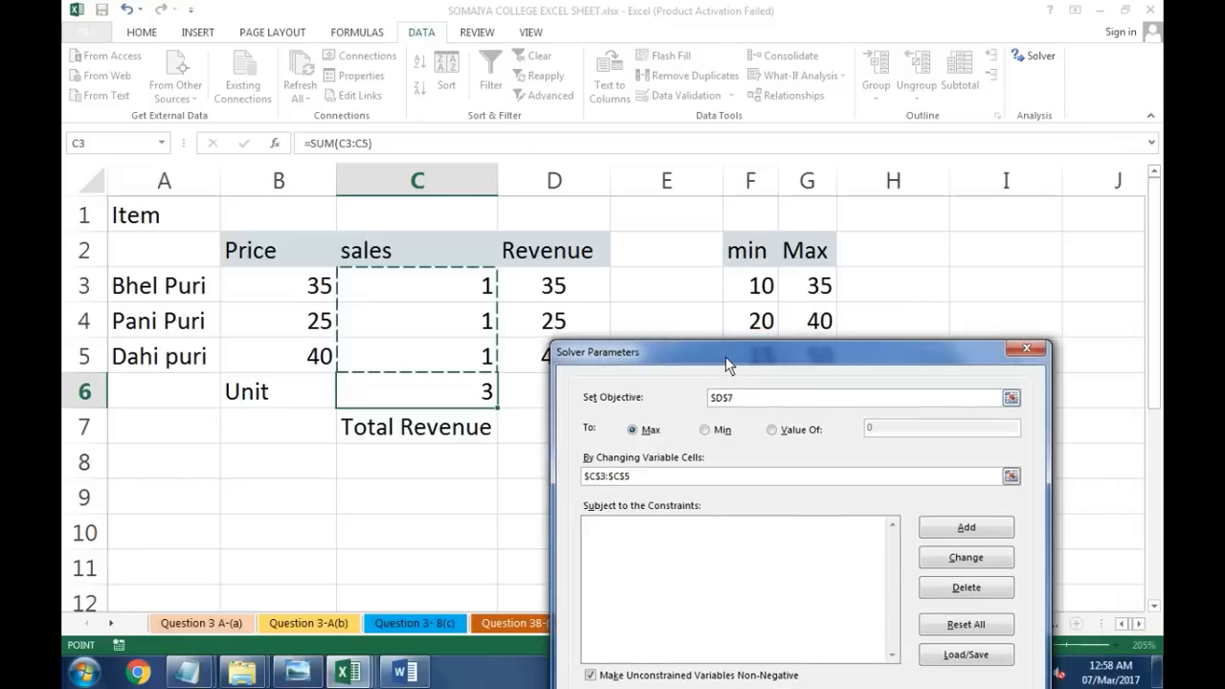
Step: Add a Solver constraint requiring C3 to be <= G3
left_click(960, 528)
left_click_drag(792, 528, 788, 428)
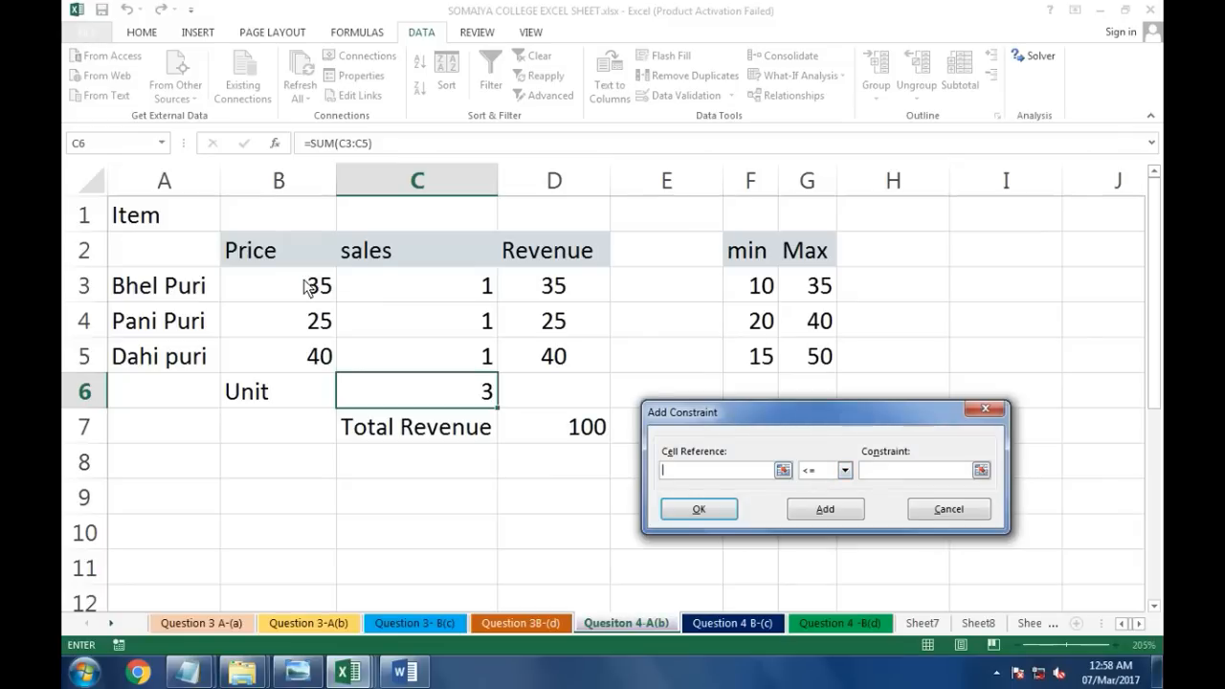
left_click(391, 295)
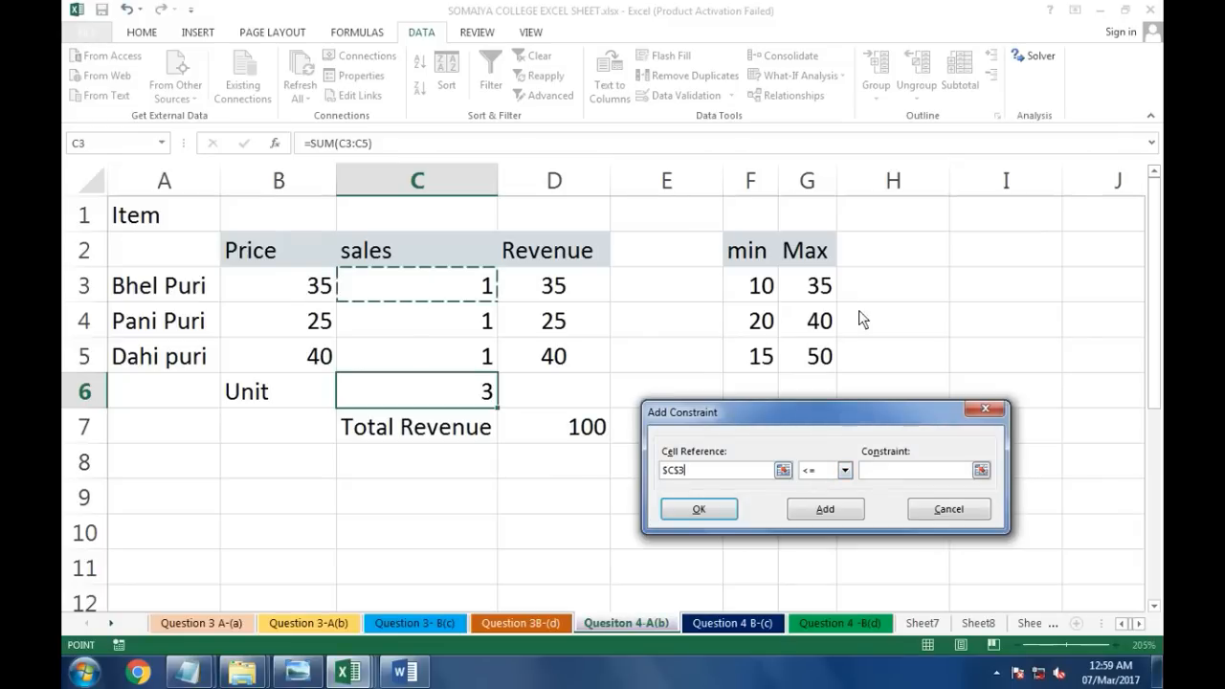
left_click(877, 469)
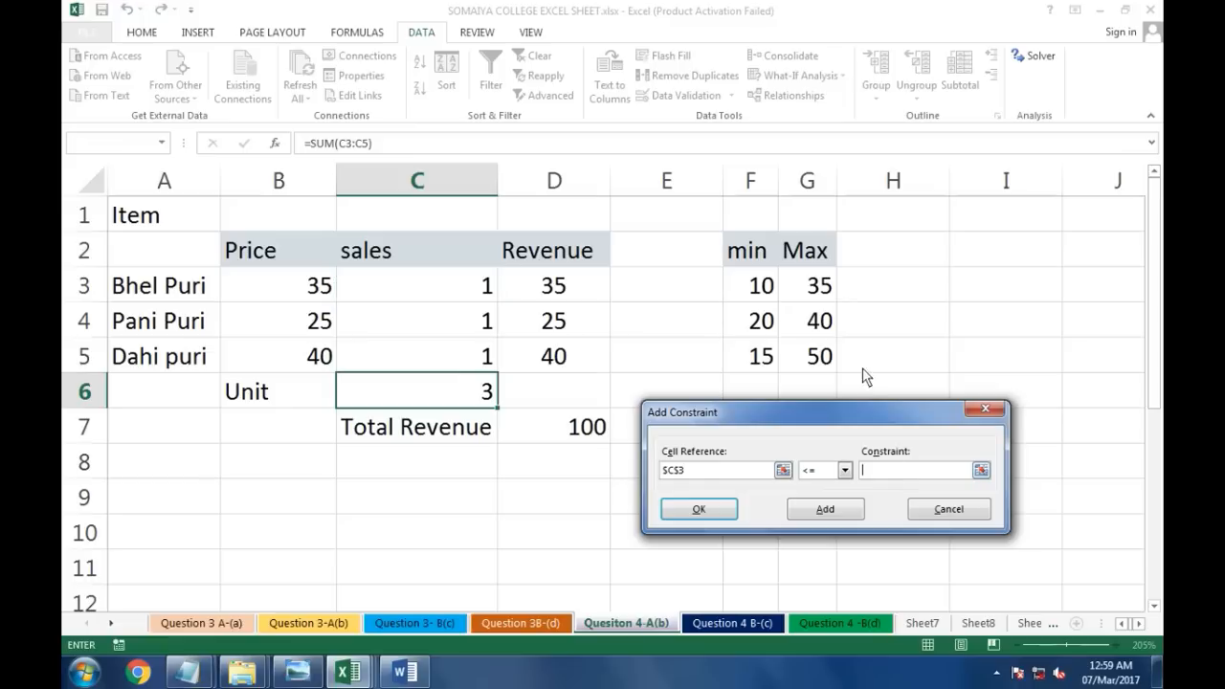
left_click(820, 292)
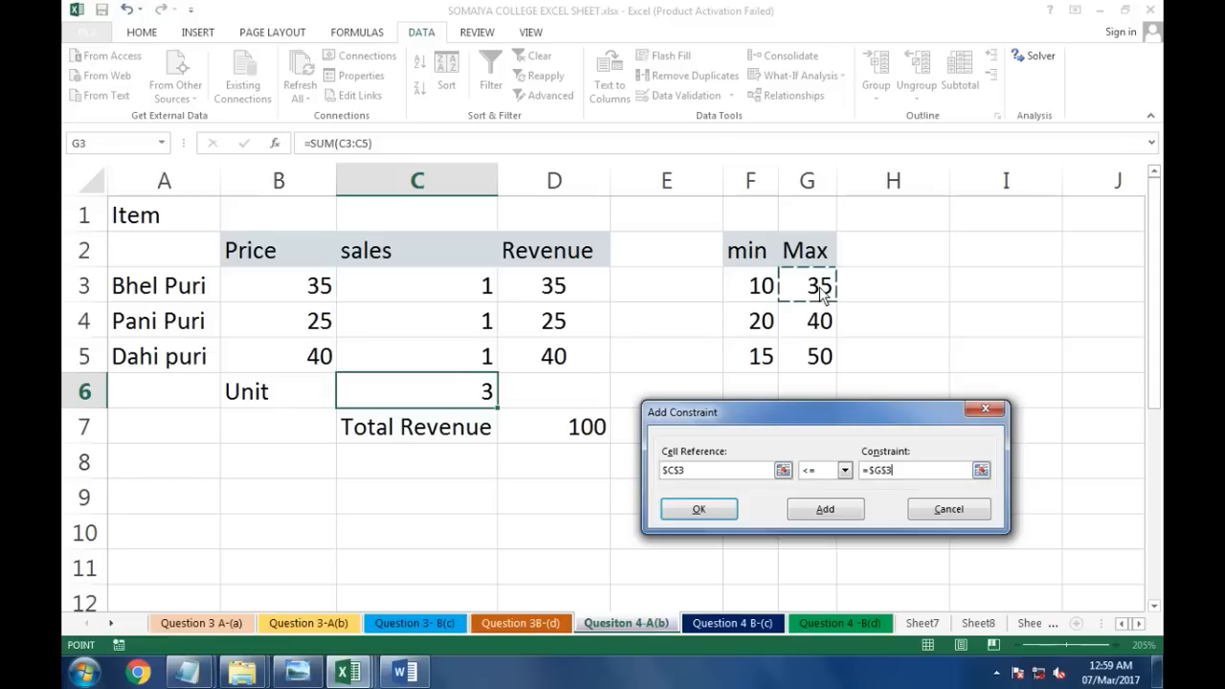
left_click(833, 511)
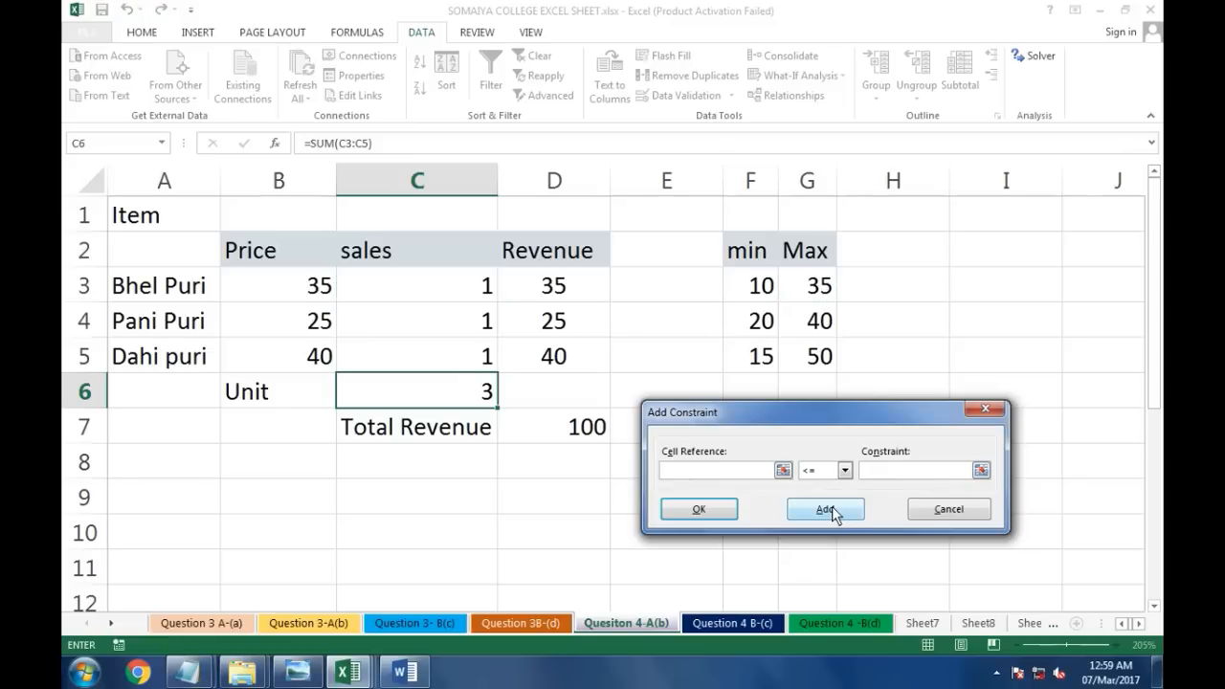
Step: Add a Solver constraint requiring C3 to be >= F3
left_click(487, 285)
left_click(845, 470)
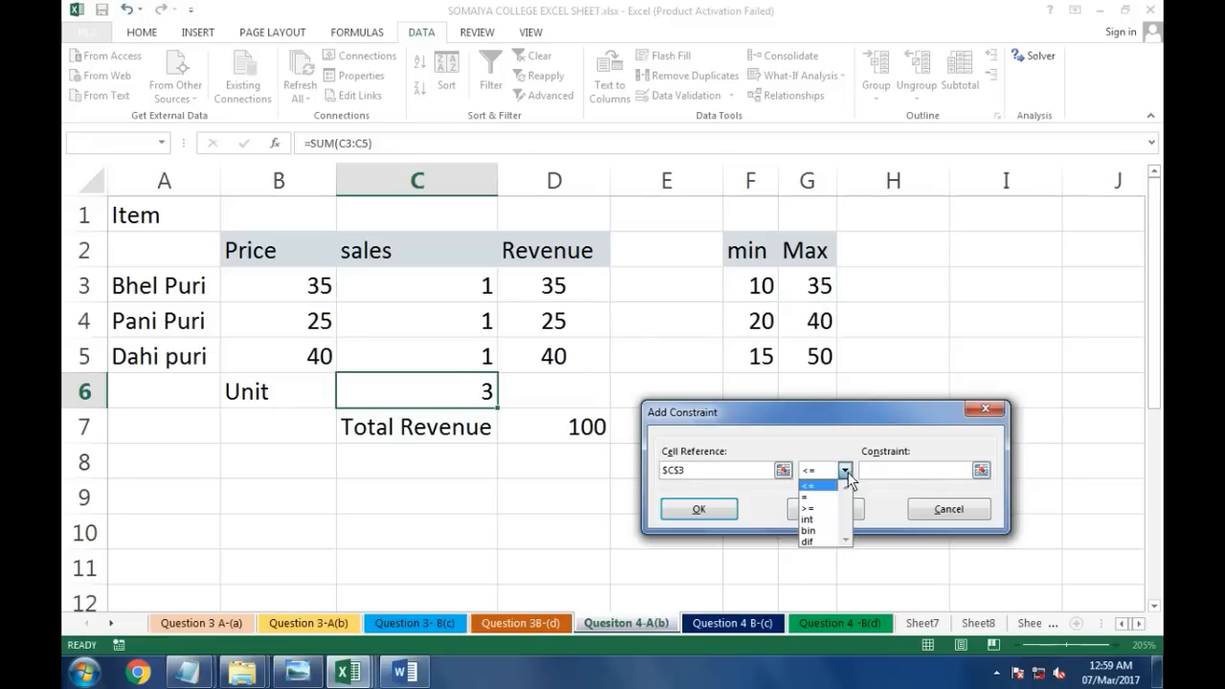
left_click(818, 507)
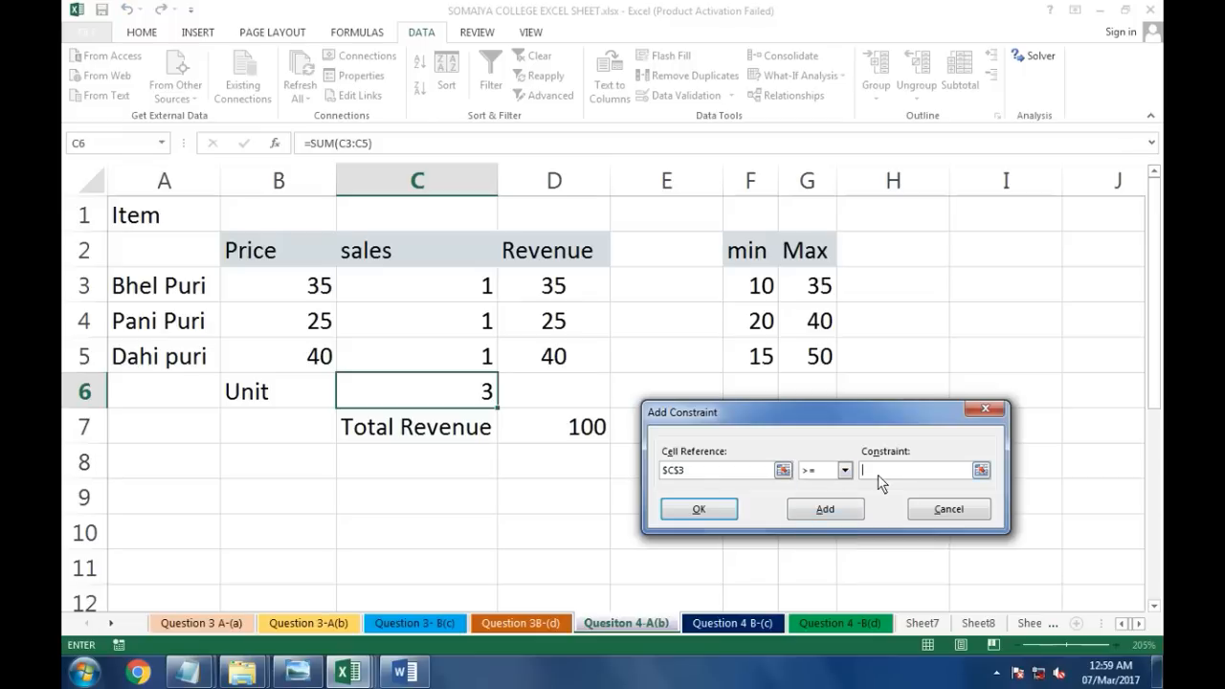
left_click(767, 299)
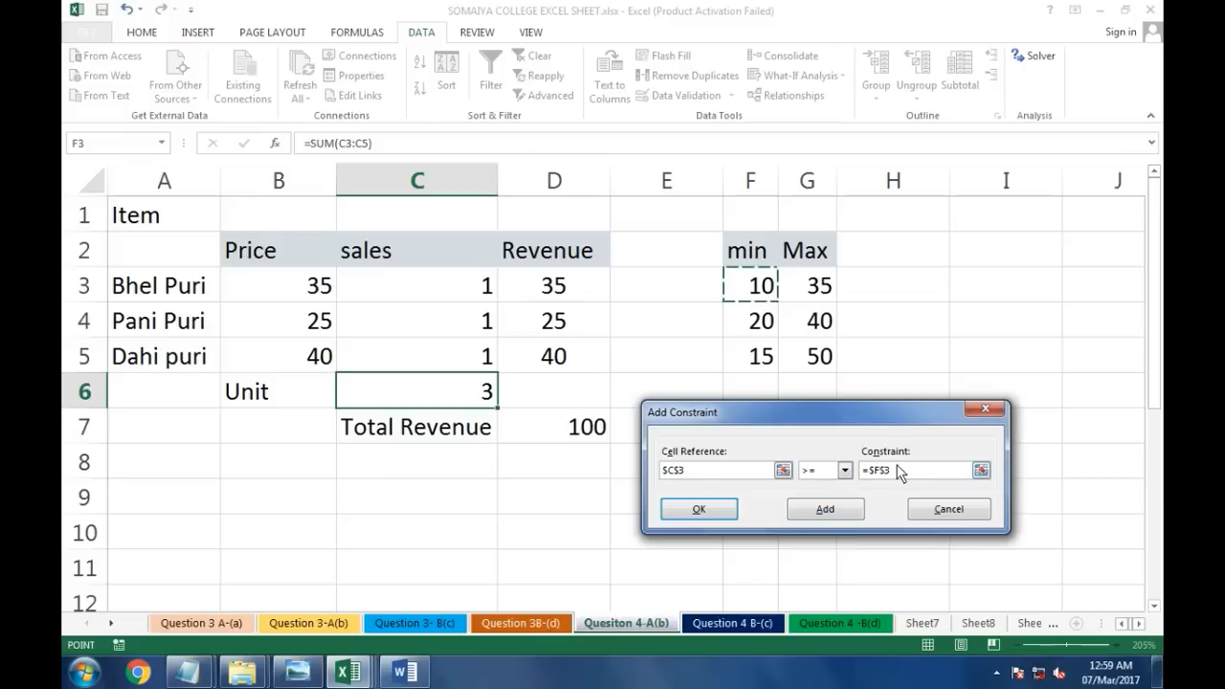
left_click(834, 508)
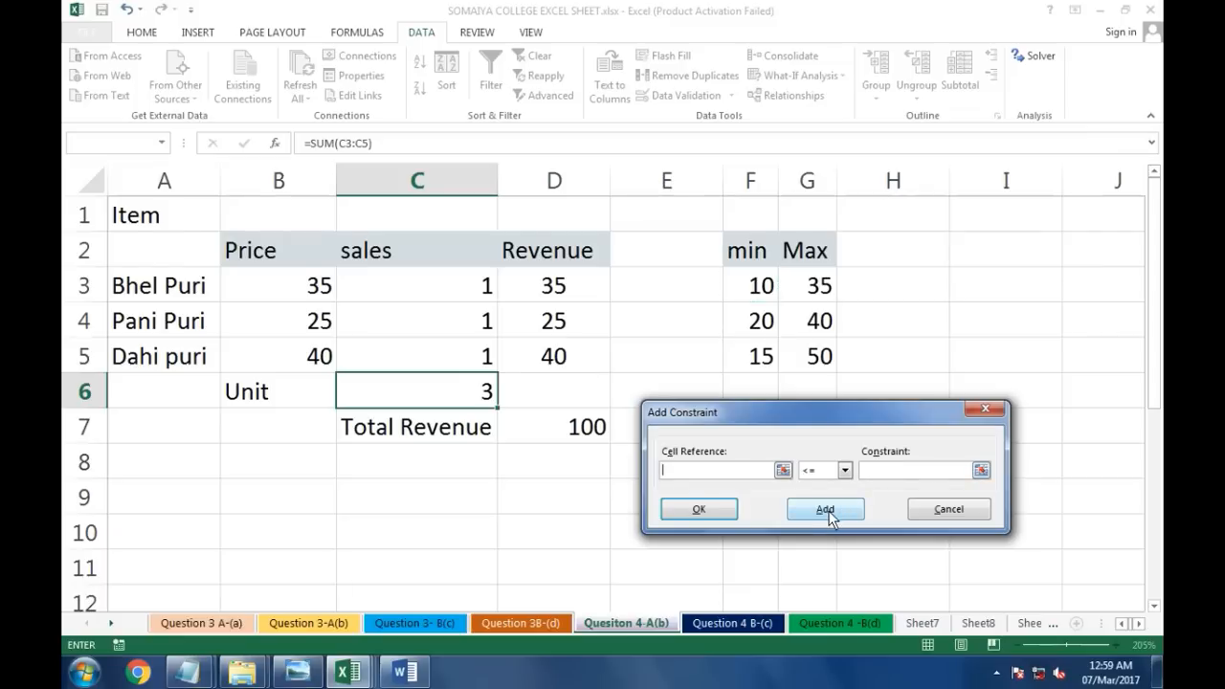
Step: Add a Solver constraint requiring C4 to be <= G4
left_click(473, 328)
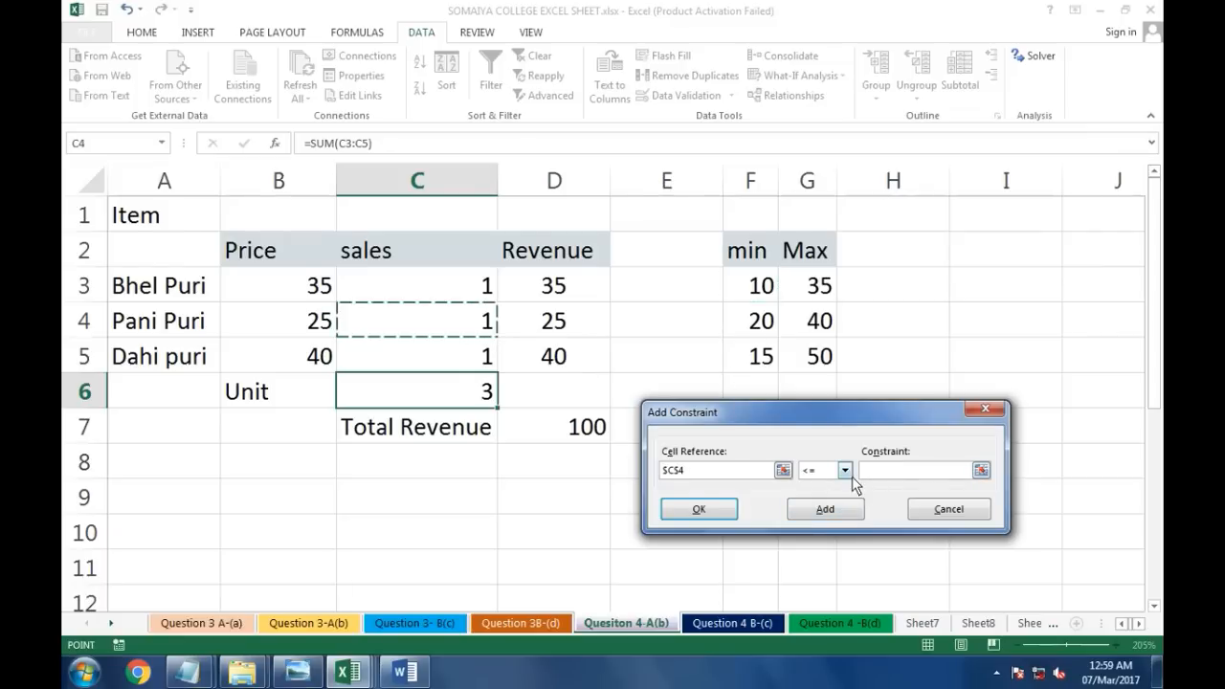
left_click(819, 323)
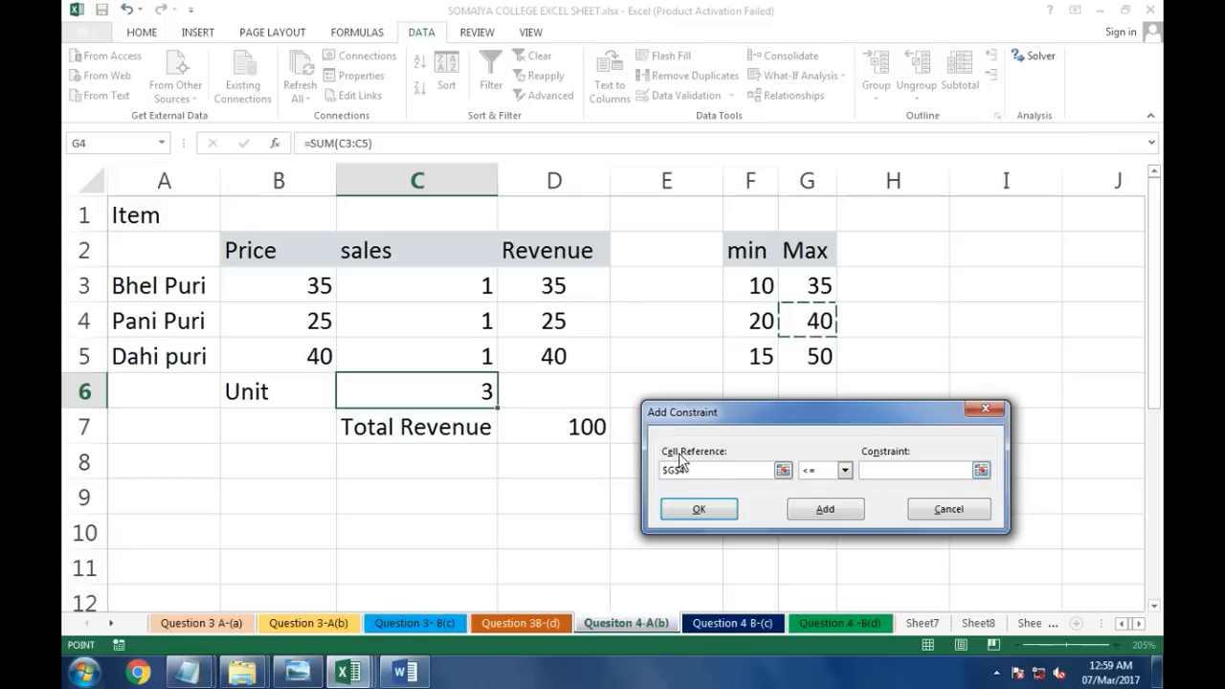
left_click(458, 323)
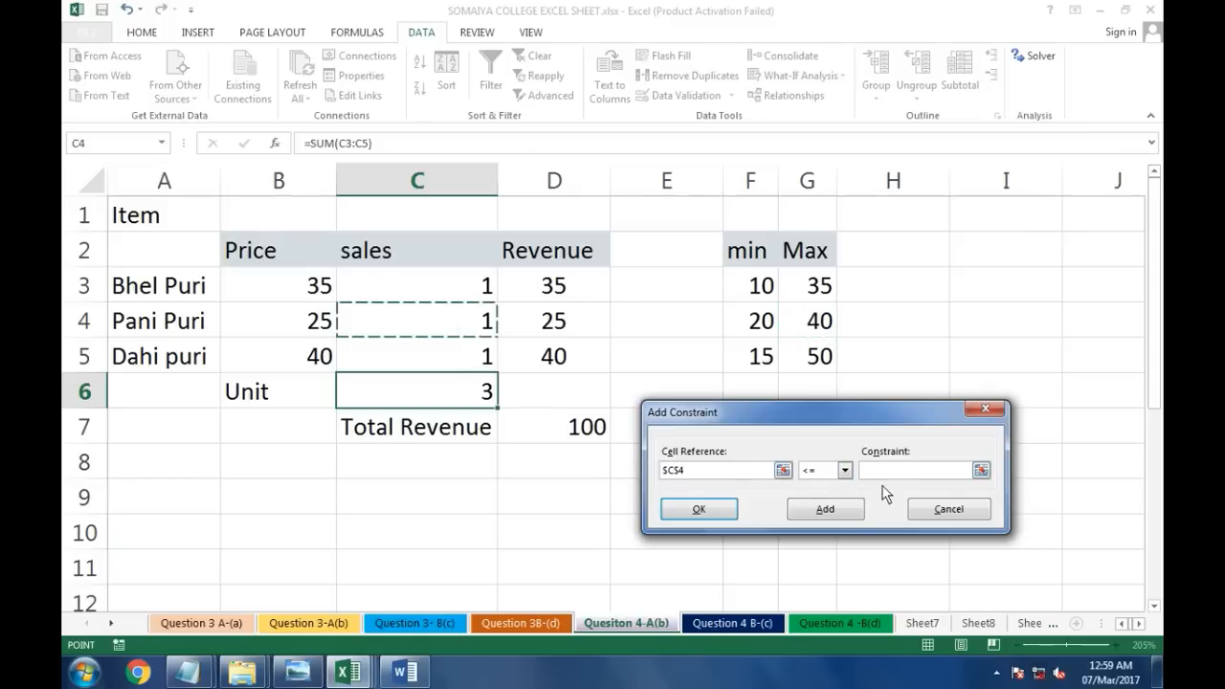
left_click(835, 474)
left_click(841, 469)
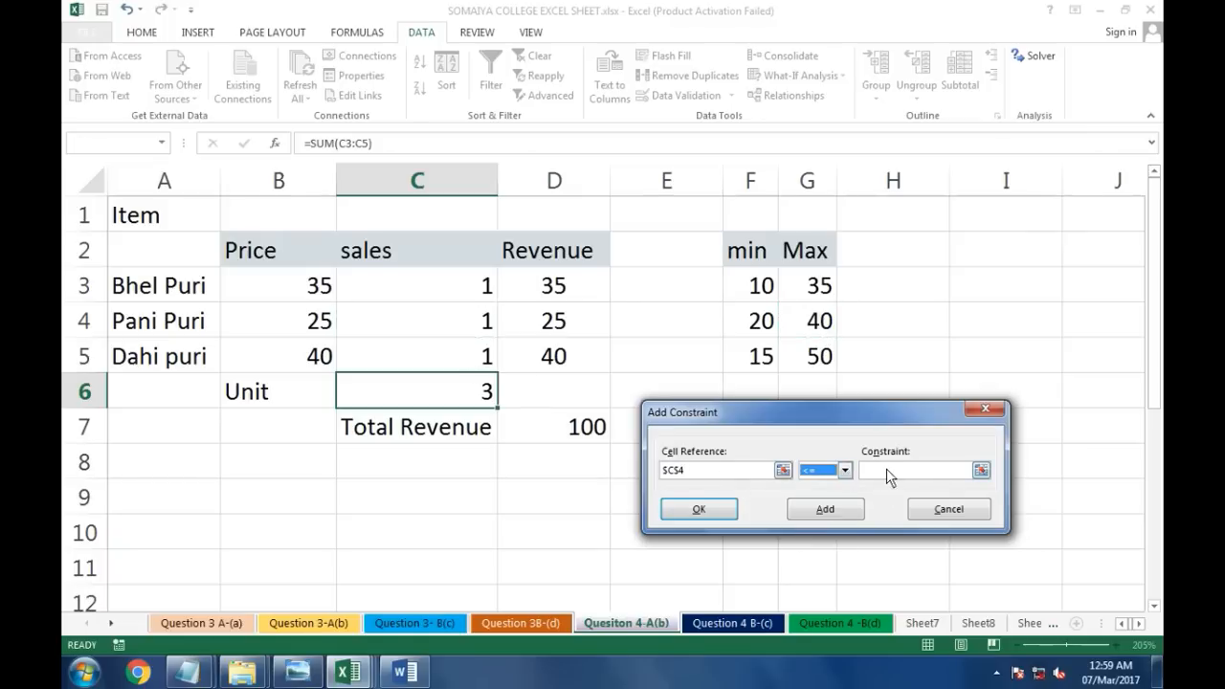
left_click(886, 468)
left_click(816, 322)
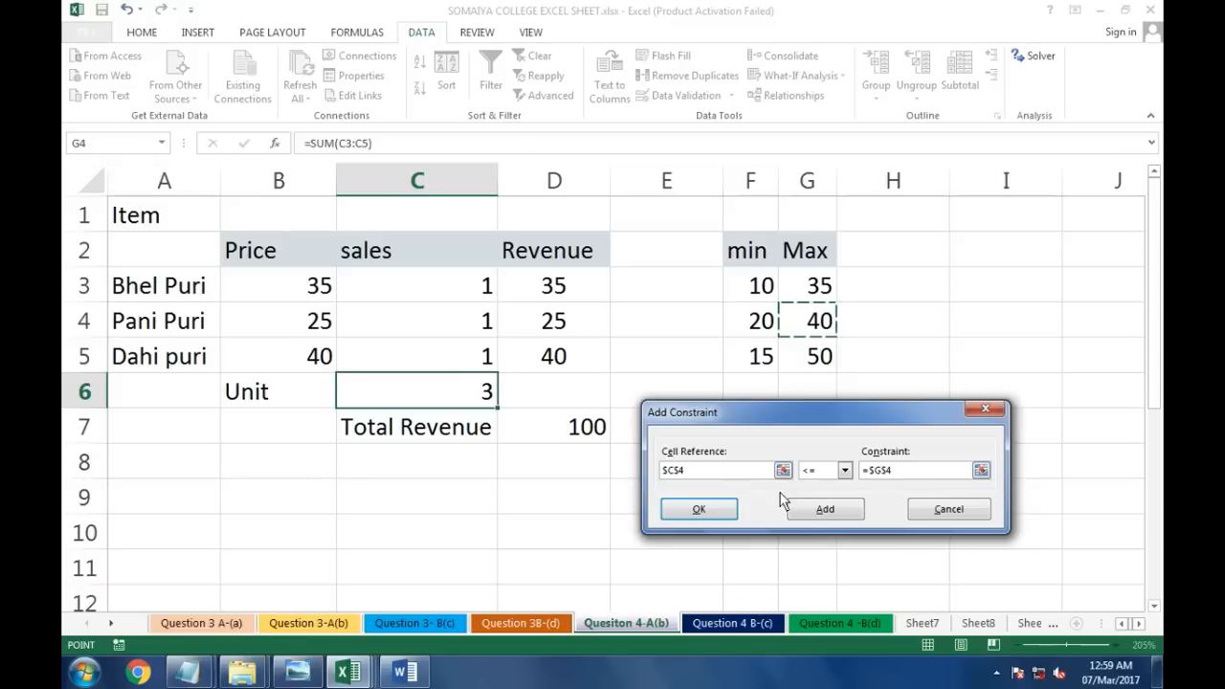
left_click(821, 511)
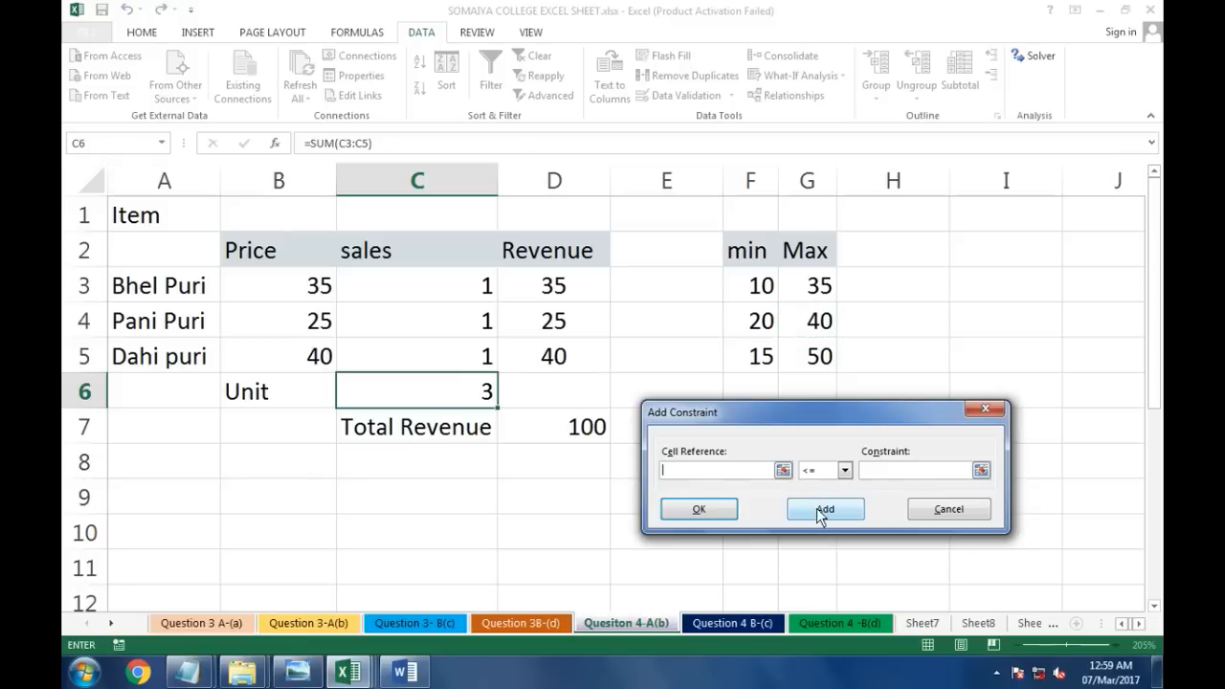
Step: Add a Solver constraint requiring C4 to be >= F4
left_click(474, 327)
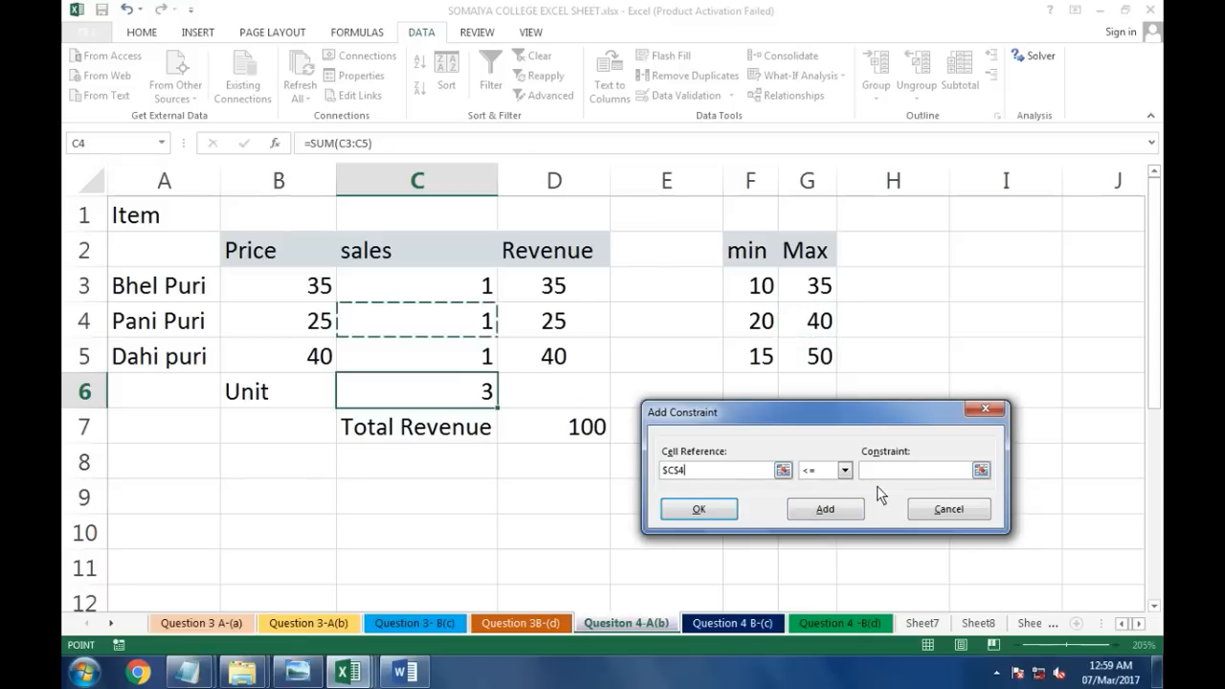
left_click(844, 470)
left_click(825, 508)
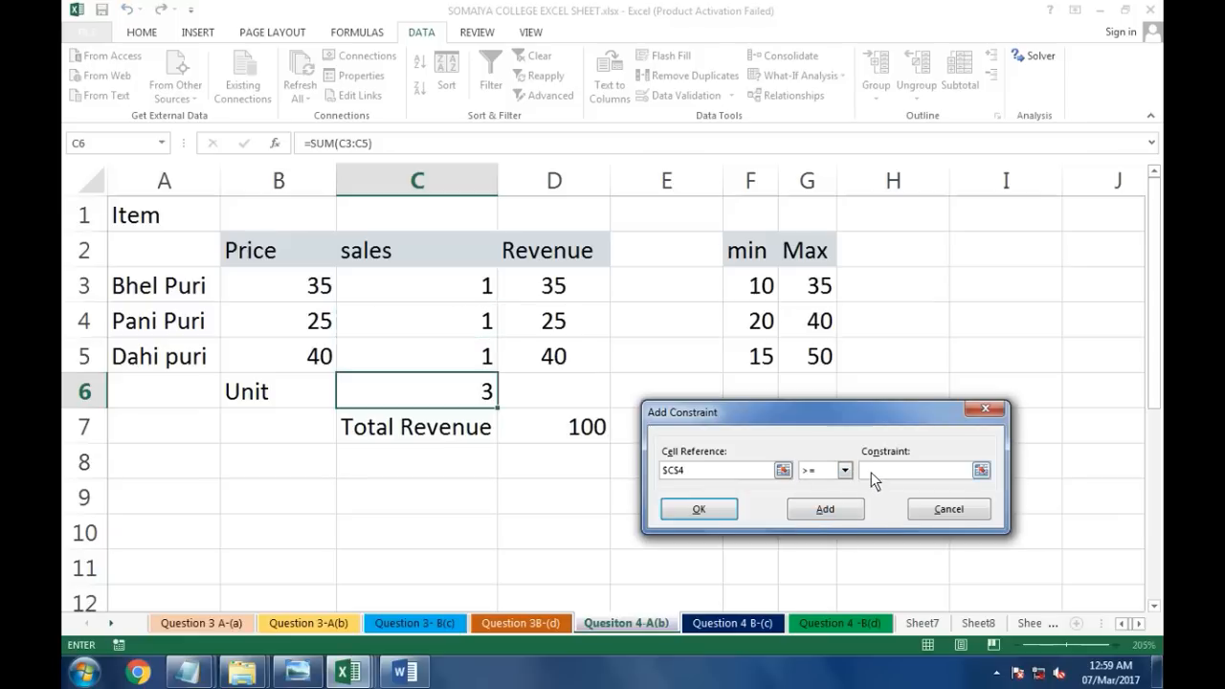
left_click(753, 326)
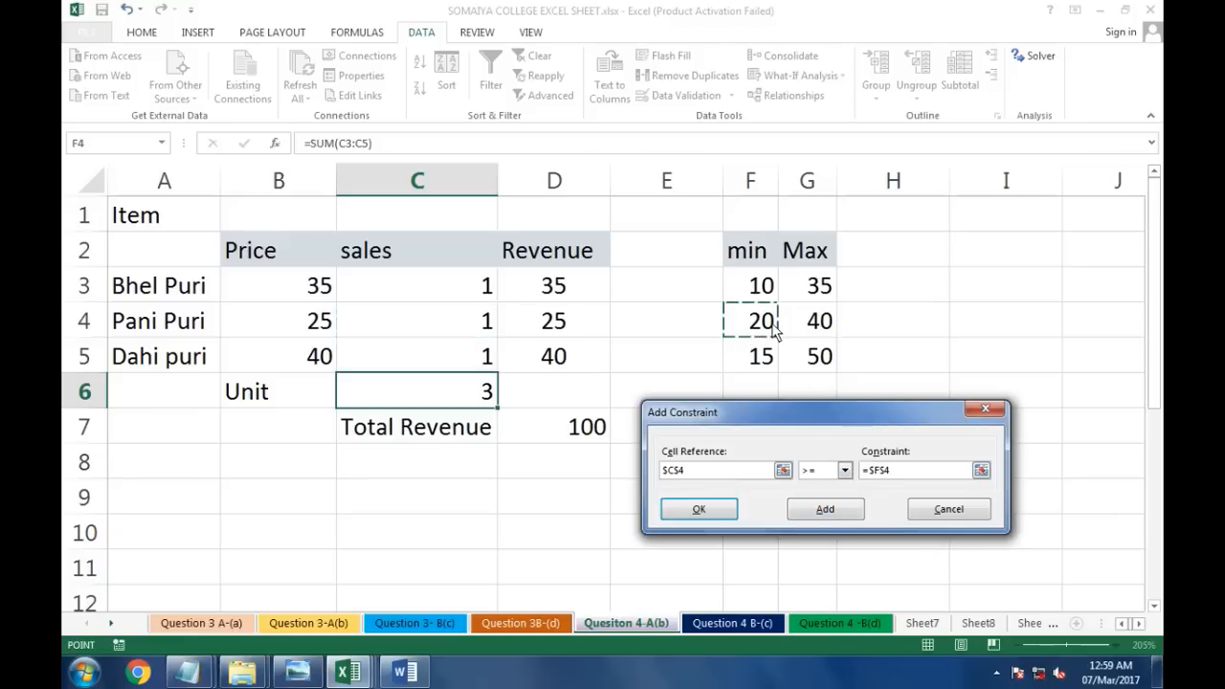
left_click(835, 507)
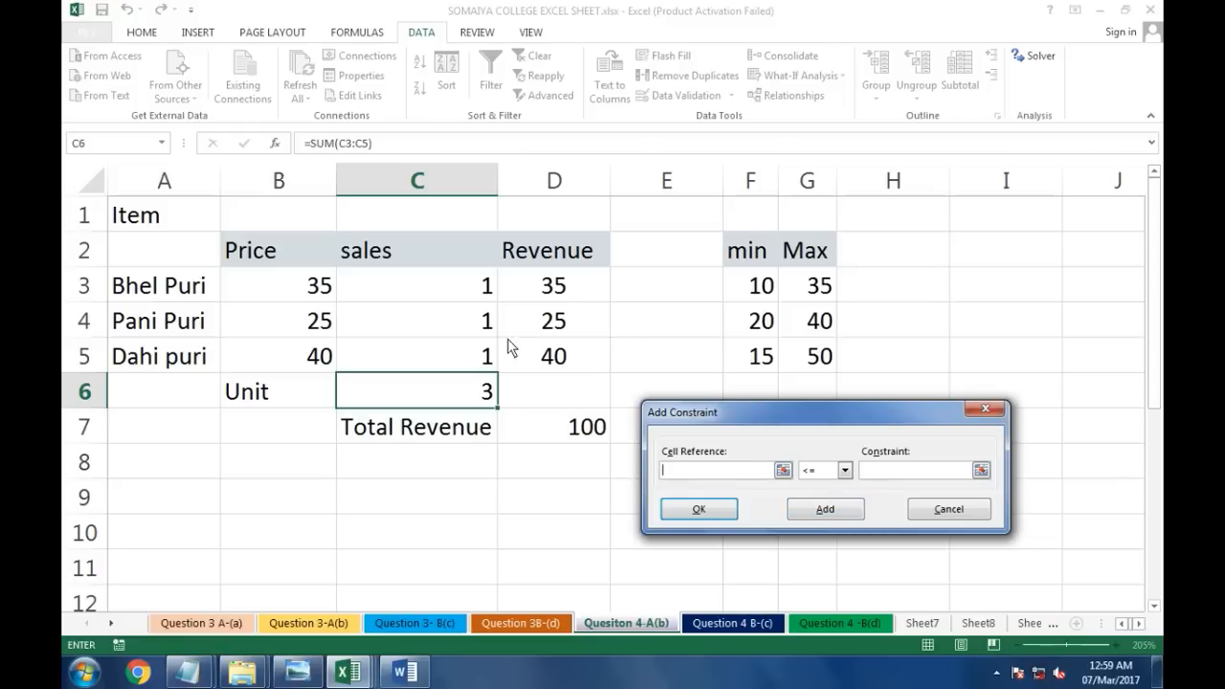
Step: Add a Solver constraint requiring C5 to be <= G5
left_click(481, 356)
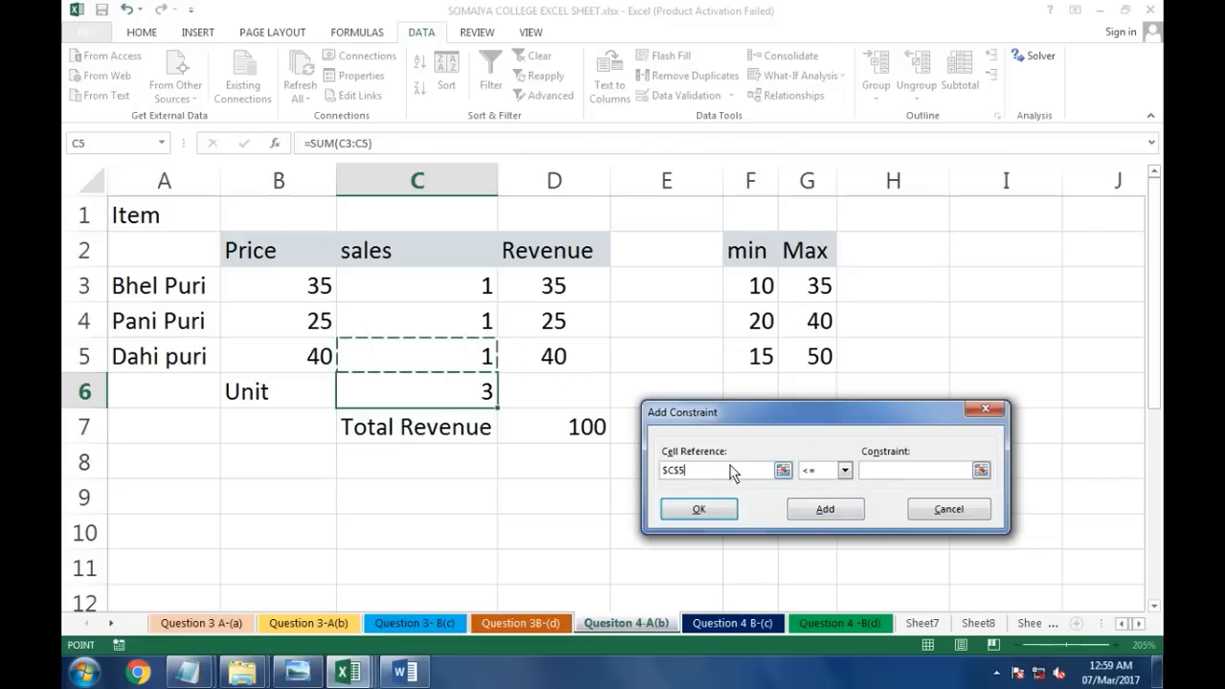
left_click(883, 470)
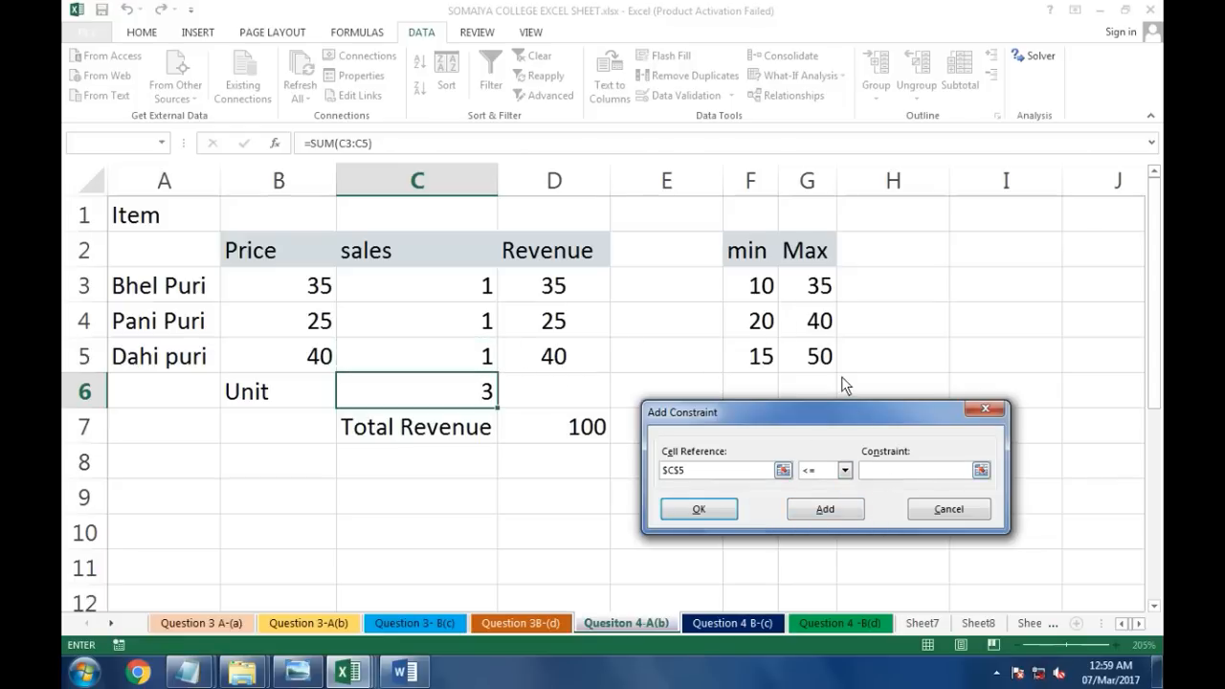
left_click(800, 360)
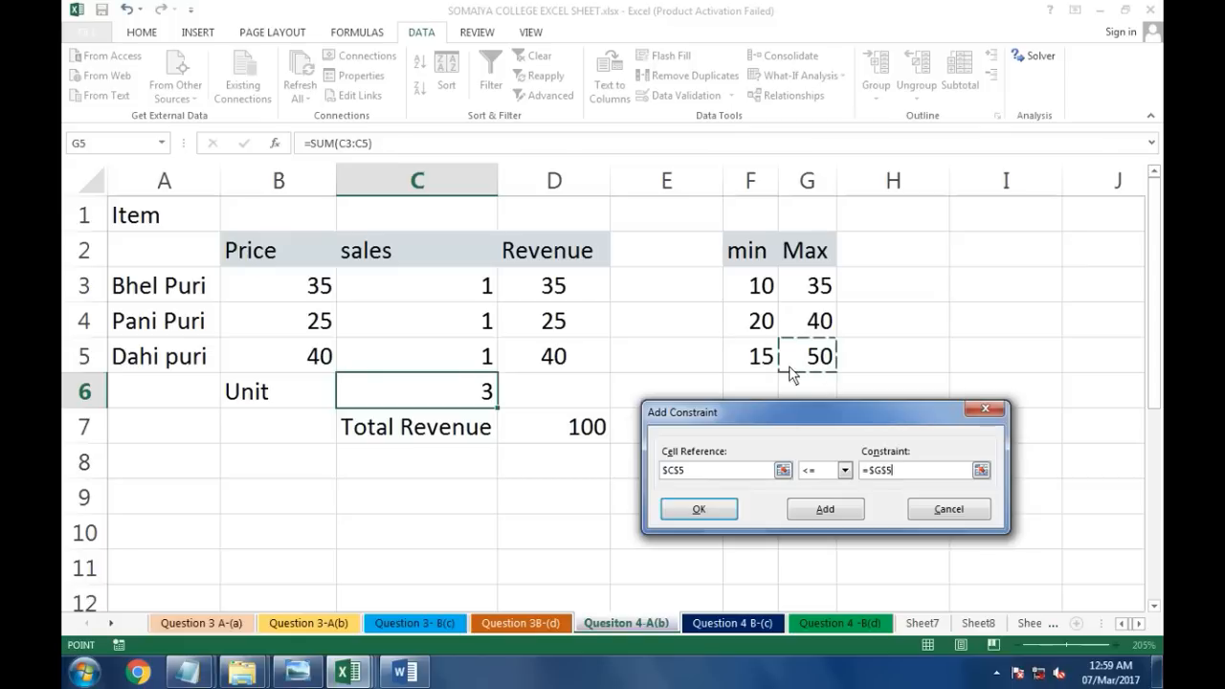
left_click(827, 511)
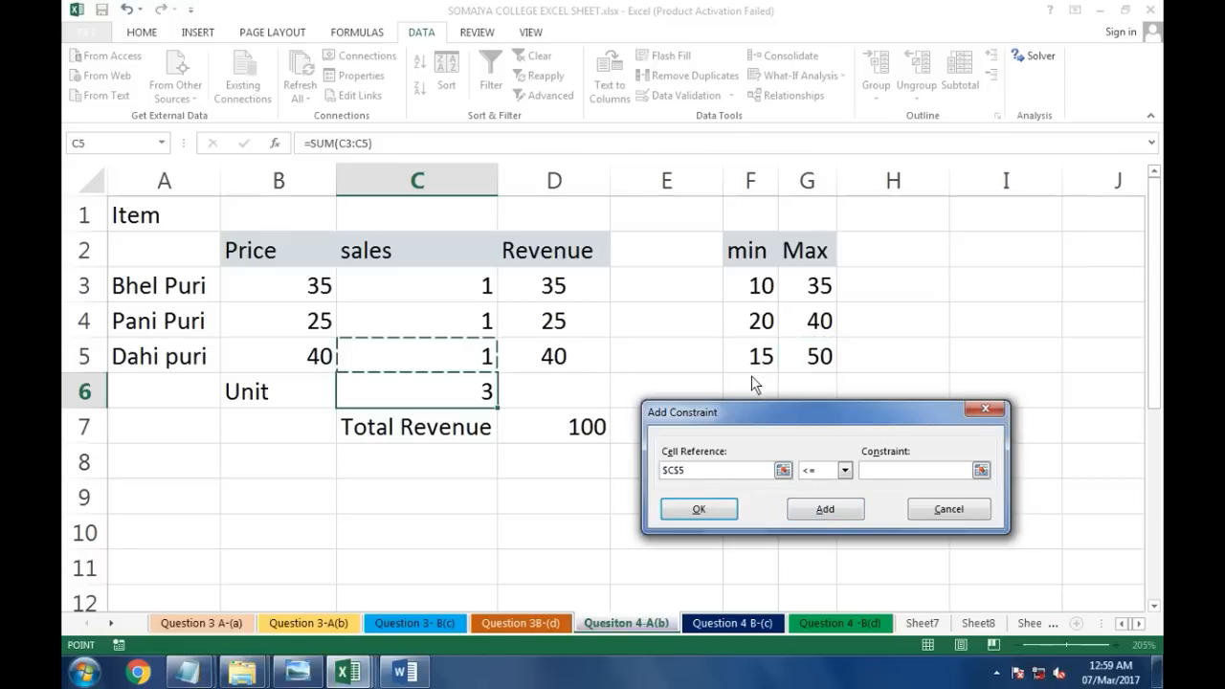
Step: Add a Solver constraint requiring C5 to be >= F5
left_click(844, 470)
left_click(813, 504)
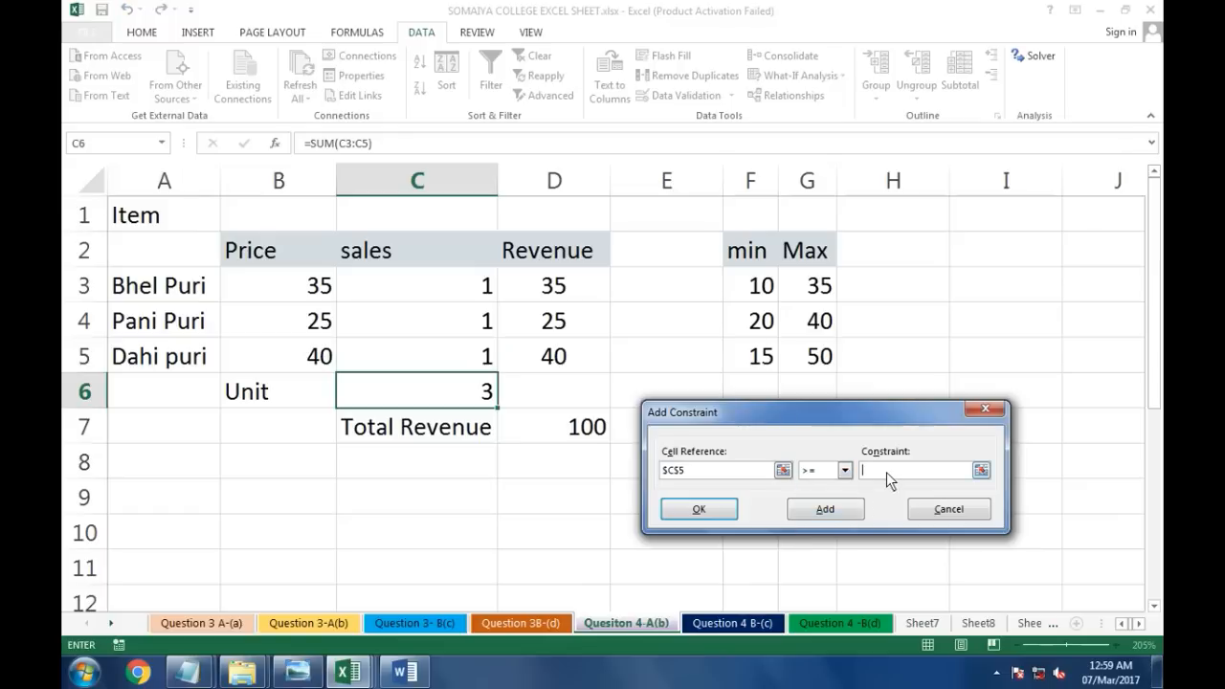
left_click(774, 358)
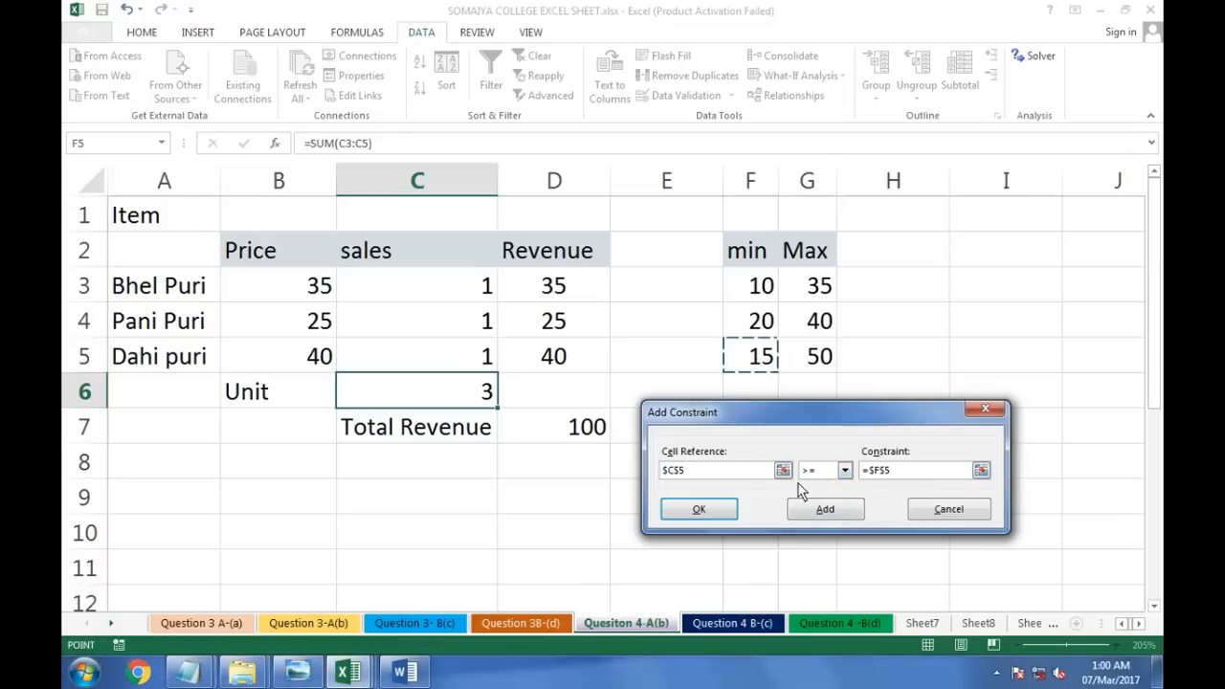
left_click(817, 507)
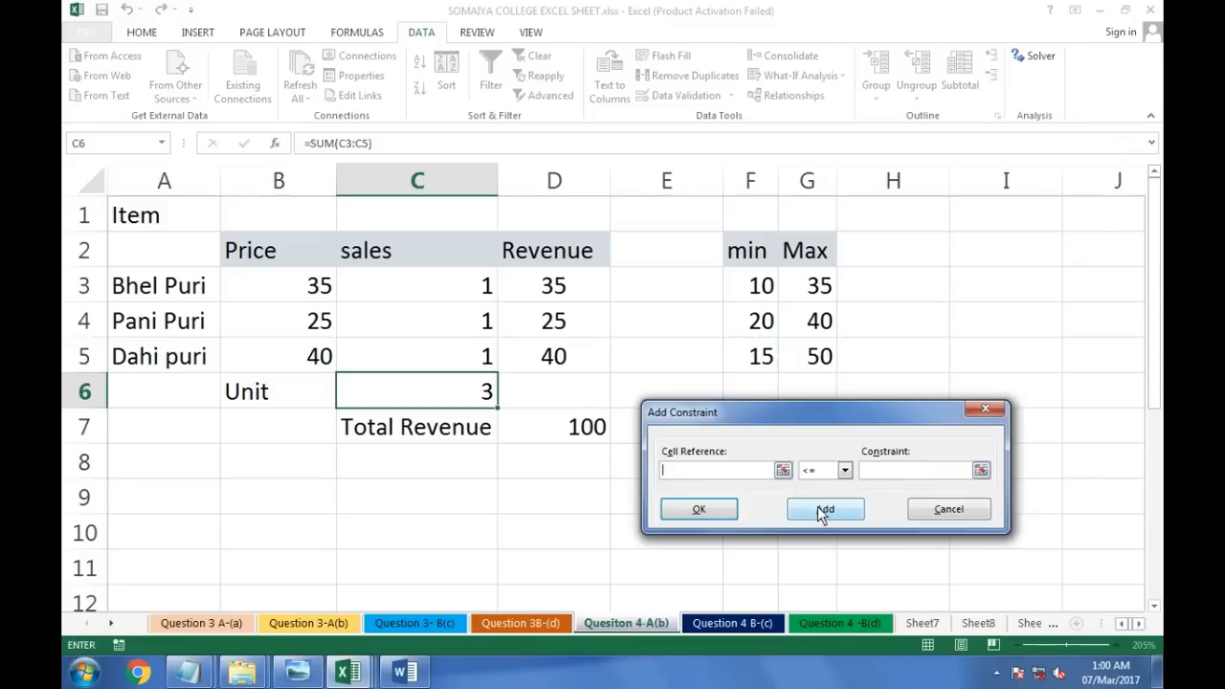
Step: Add a final constraint requiring total units C6 to be <= 200 and close the constraint dialog
left_click(418, 397)
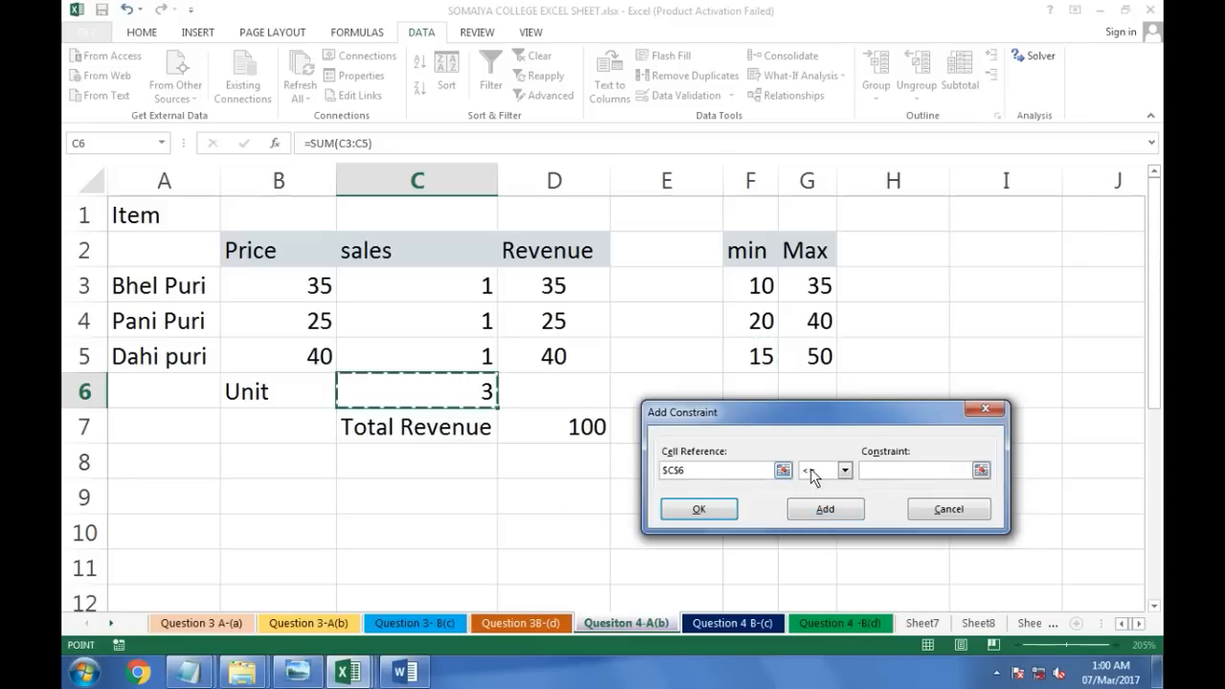
left_click(890, 469)
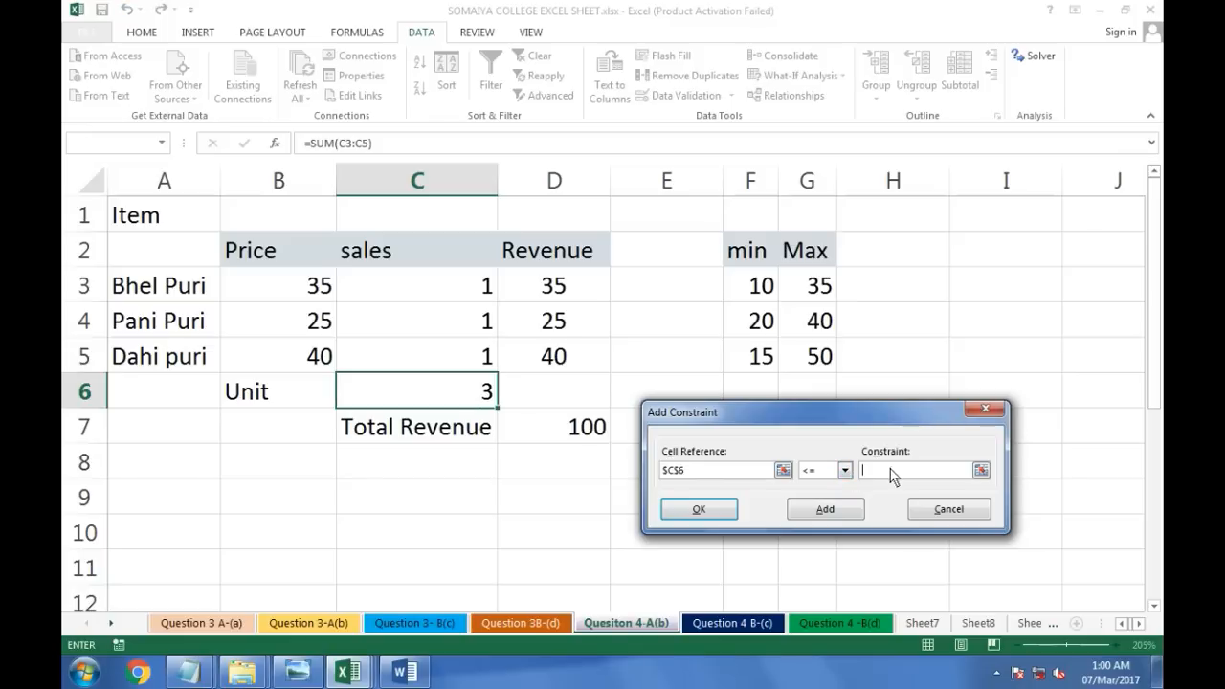
type("200")
left_click(698, 510)
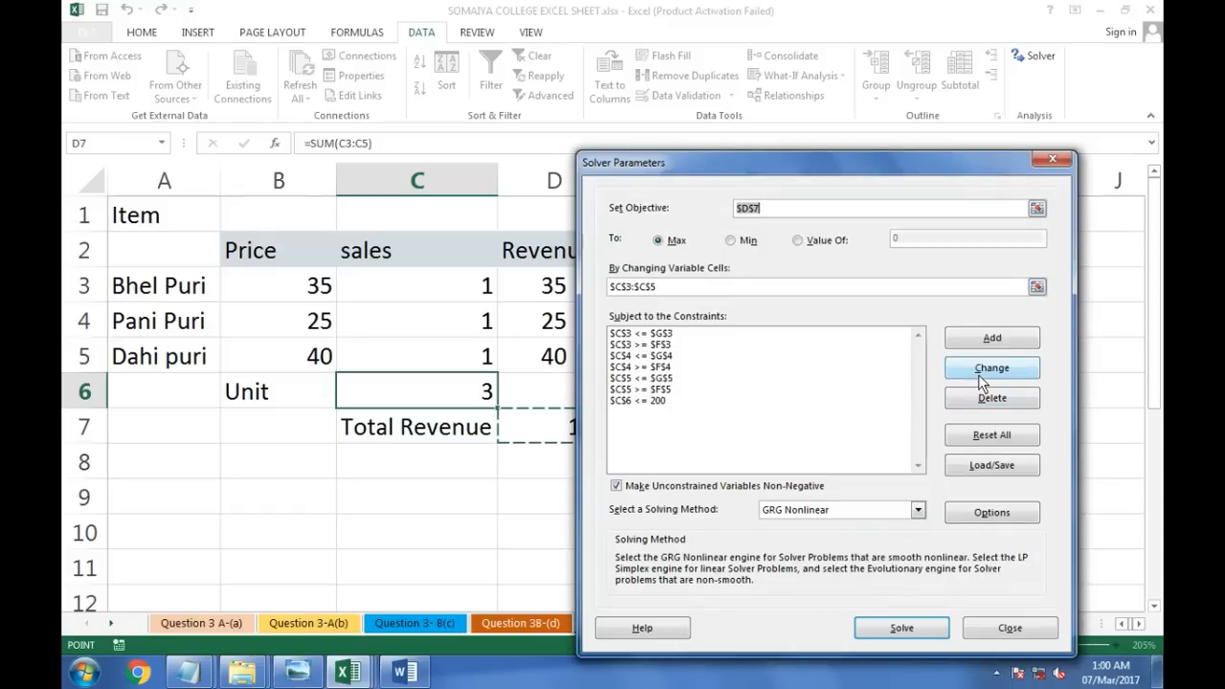
Step: Review the constraint list, run Solver and keep the solver solution, then select the total revenue cell D7
left_click(665, 390)
left_click(669, 345)
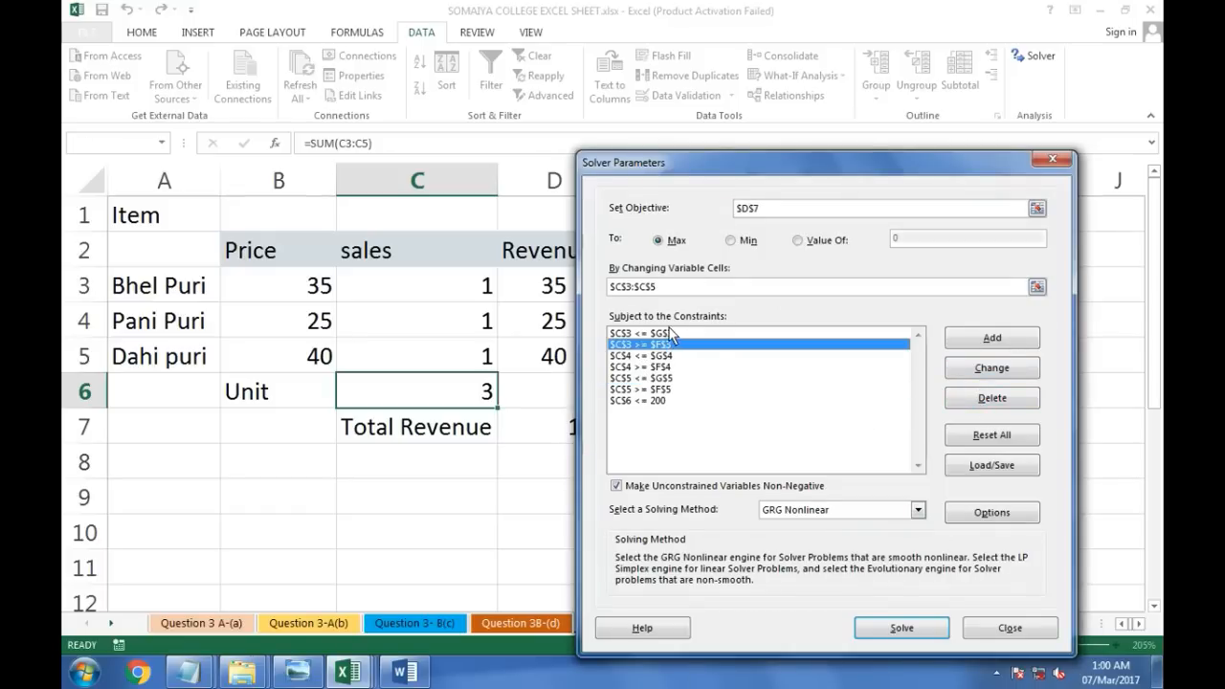
left_click(670, 333)
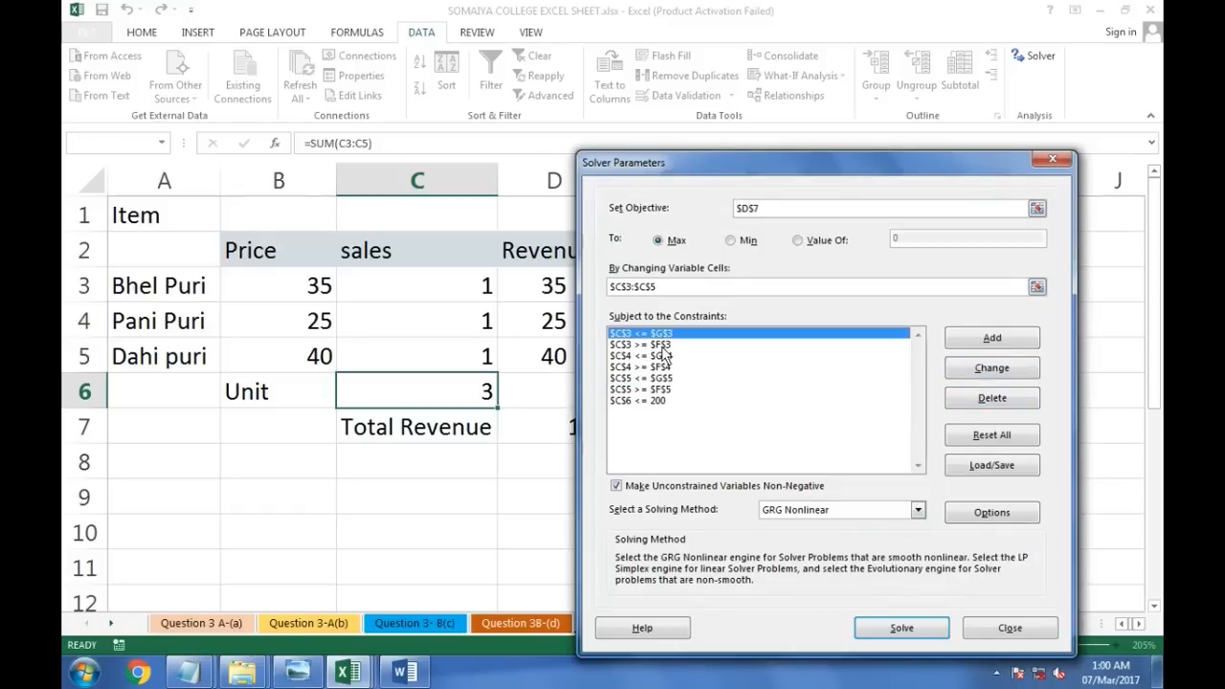
left_click(893, 628)
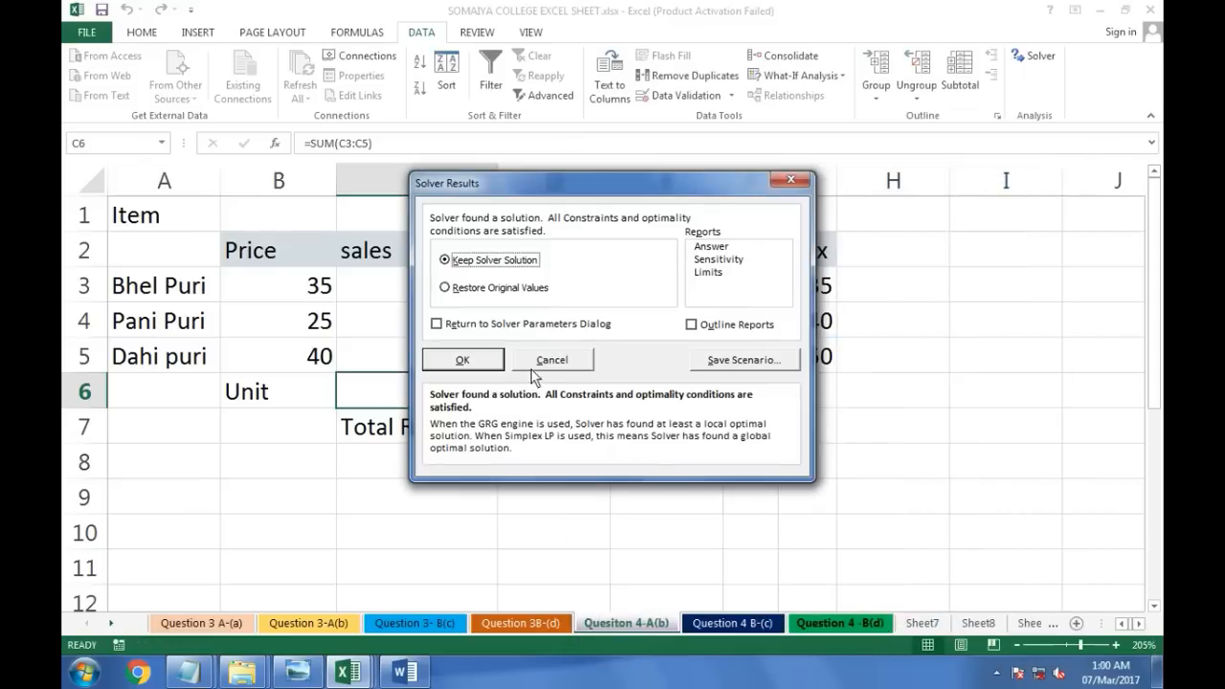
left_click_drag(492, 199, 711, 246)
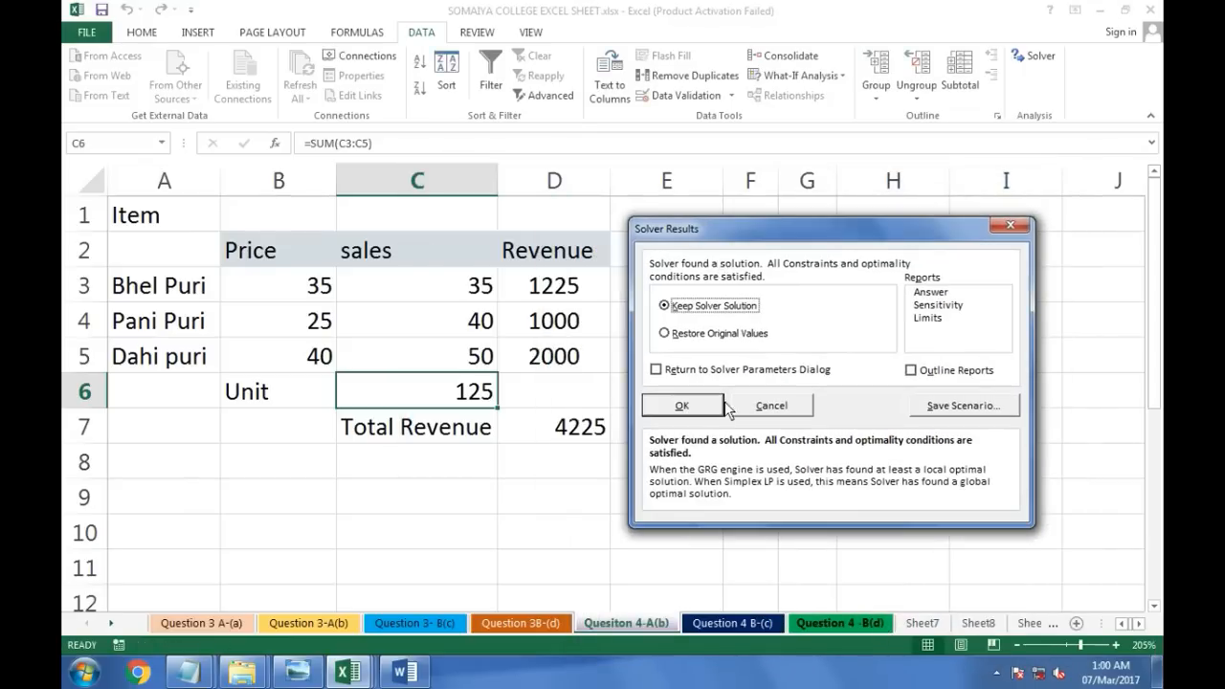
left_click(681, 406)
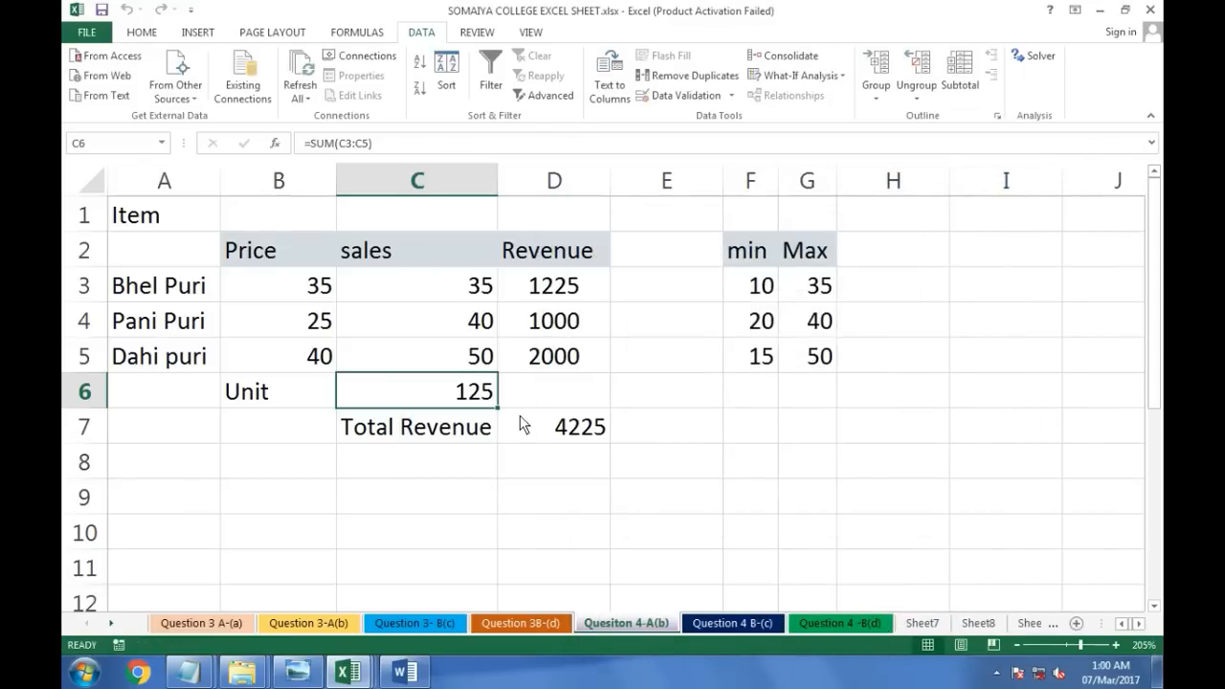
left_click(550, 432)
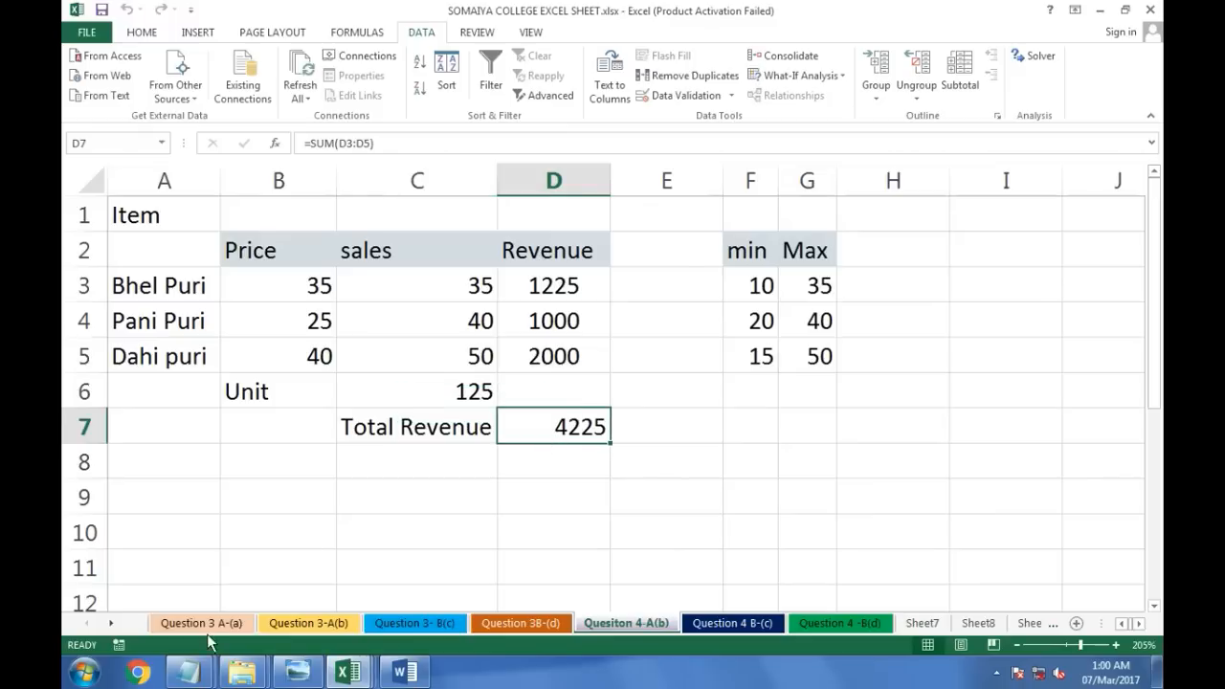
Step: Switch to the Notepad notes and highlight the lines describing how to add the Solver add-in
left_click(190, 672)
left_click(166, 597)
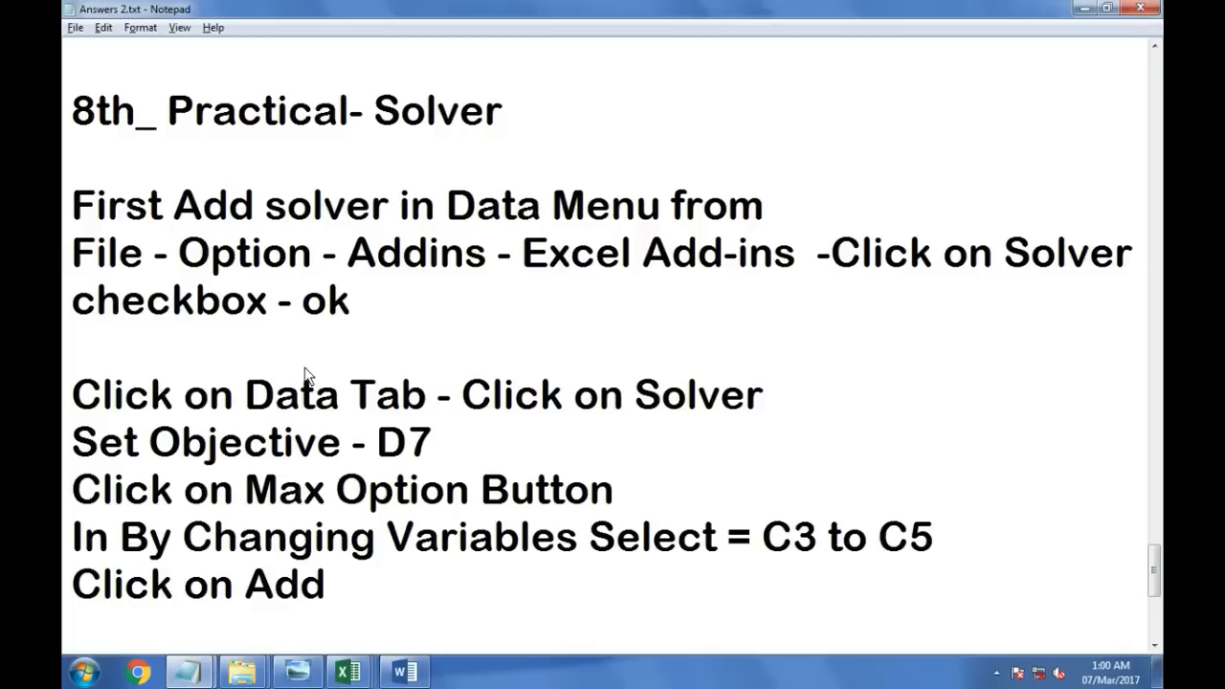
left_click_drag(75, 205, 820, 216)
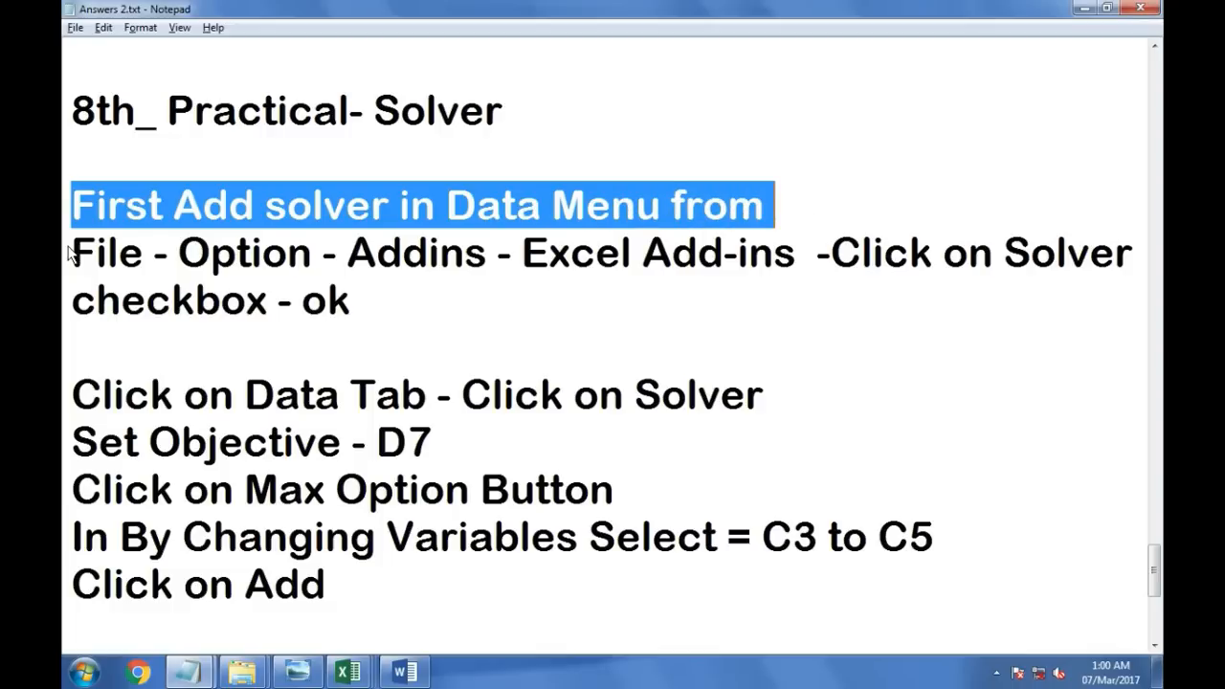
left_click_drag(69, 251, 1044, 264)
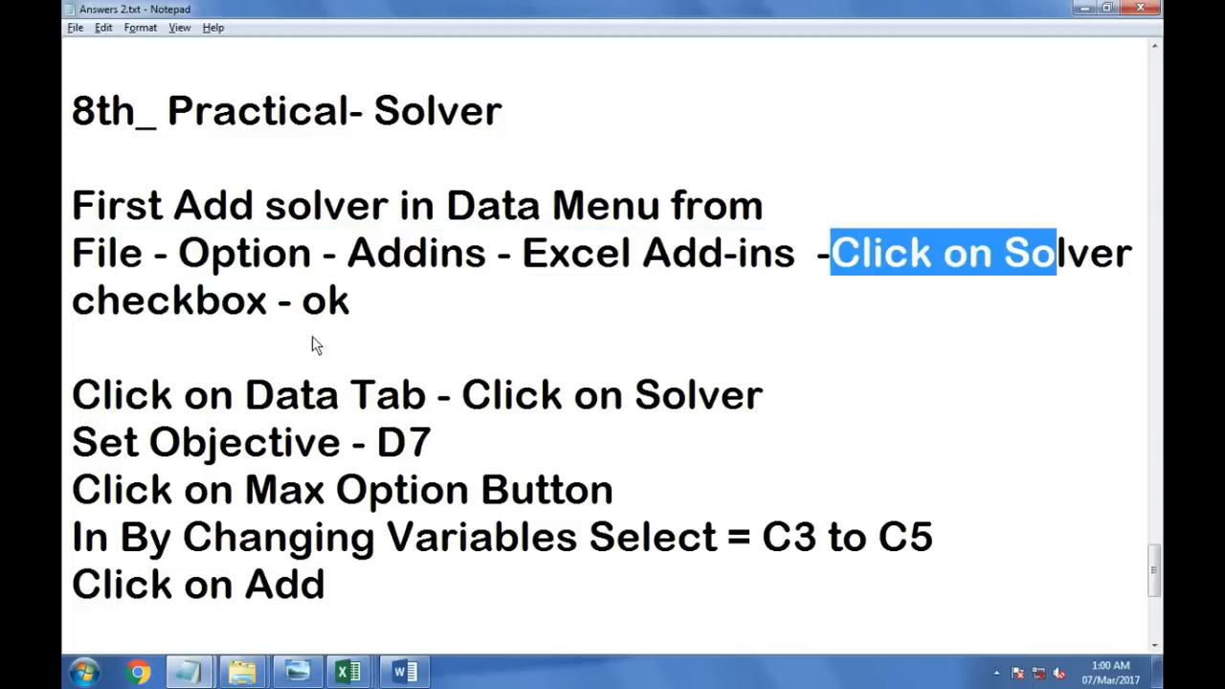
left_click_drag(364, 304, 65, 266)
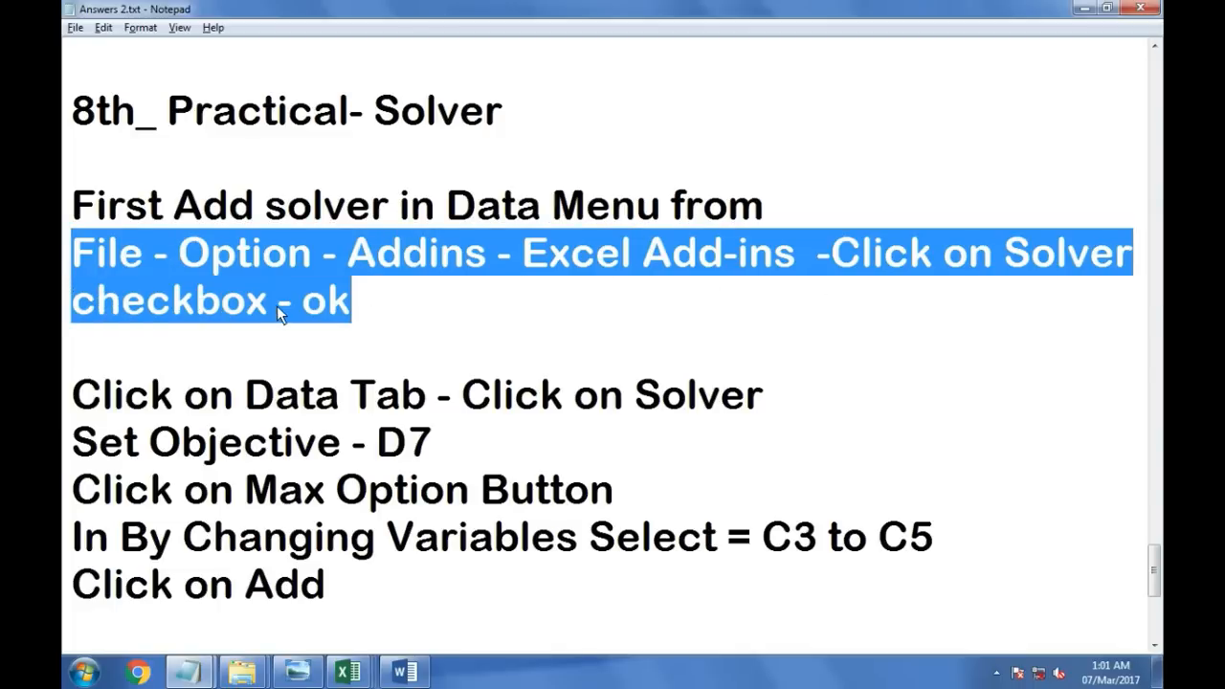